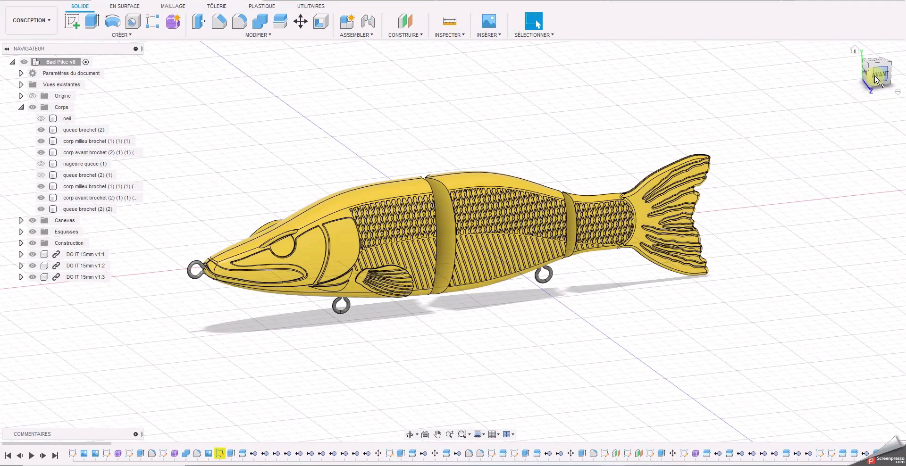
- Examine the jointed pike lure model from several angles and view the photo of the finished painted lure
mouse_move(875, 79)
left_mouse_down()
mouse_move(806, 101)
mouse_move(789, 81)
mouse_move(875, 68)
mouse_move(868, 67)
left_mouse_up()
left_click_drag(0, 21, 547, 29)
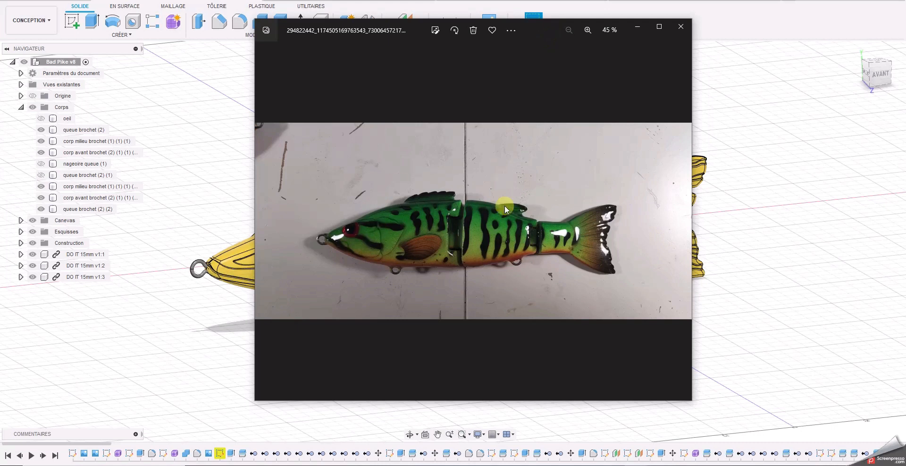
left_click_drag(548, 30, 140, 64)
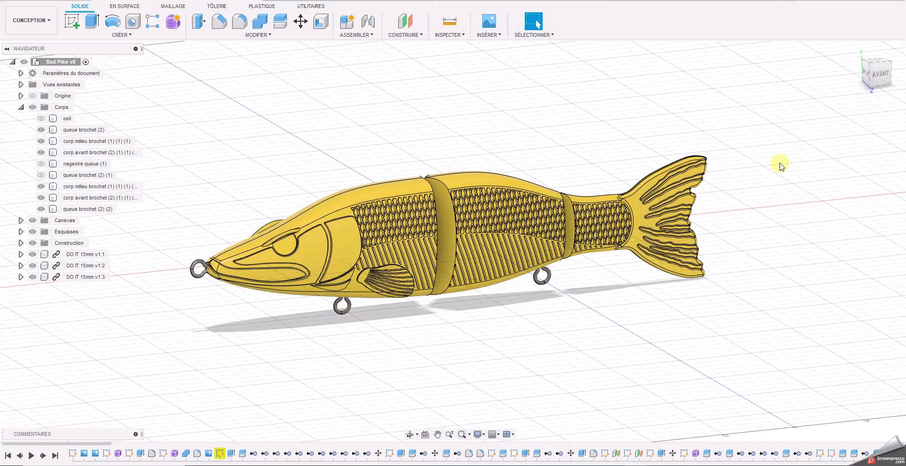
mouse_move(882, 73)
left_mouse_down()
mouse_move(841, 66)
mouse_move(878, 71)
left_mouse_up()
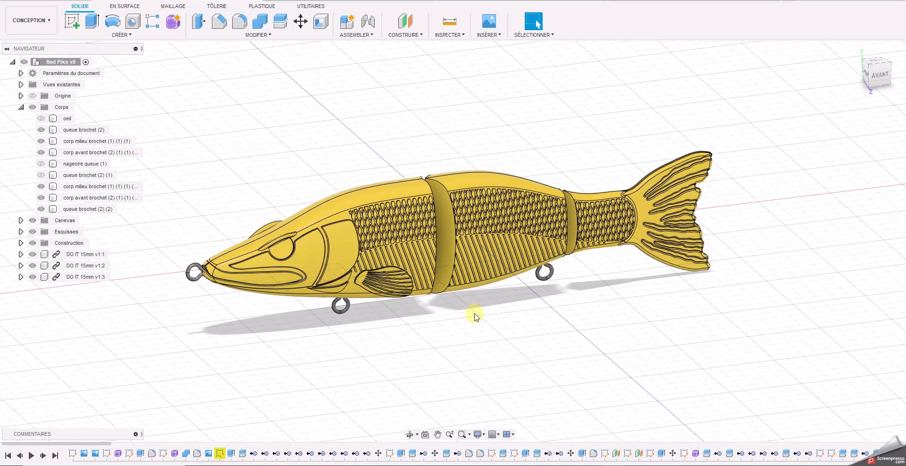
mouse_move(881, 81)
left_mouse_down()
mouse_move(829, 85)
mouse_move(893, 78)
left_mouse_up()
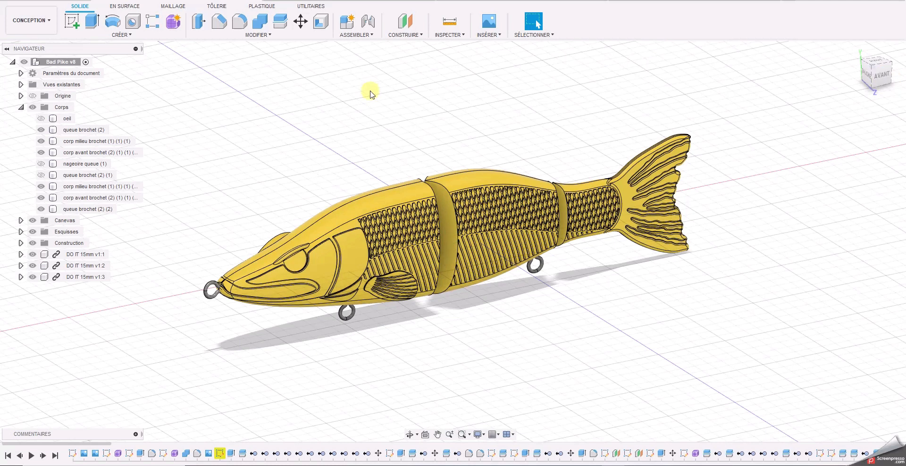
- Switch to the predator lure design and examine its head details and scale pattern from the front and at an angle
left_click(349, 1)
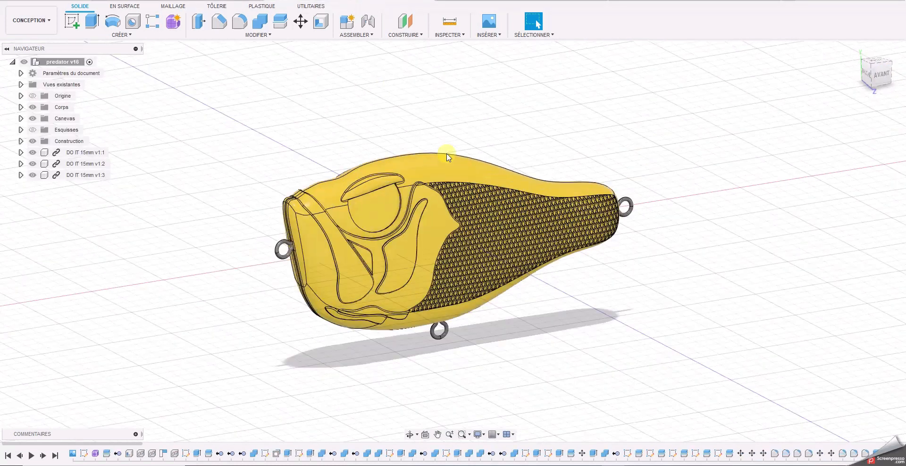
mouse_move(879, 68)
left_mouse_down()
mouse_move(787, 90)
mouse_move(118, 75)
mouse_move(217, 64)
mouse_move(124, 74)
mouse_move(899, 81)
mouse_move(855, 78)
left_mouse_up()
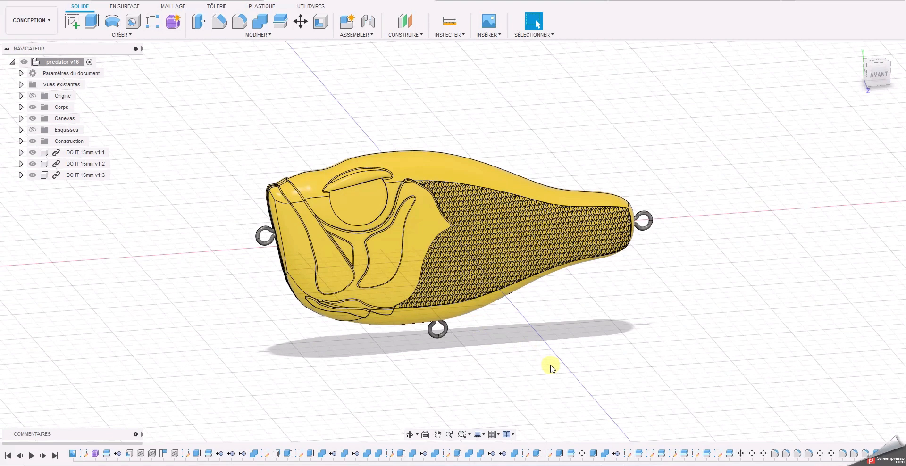
left_click(878, 74)
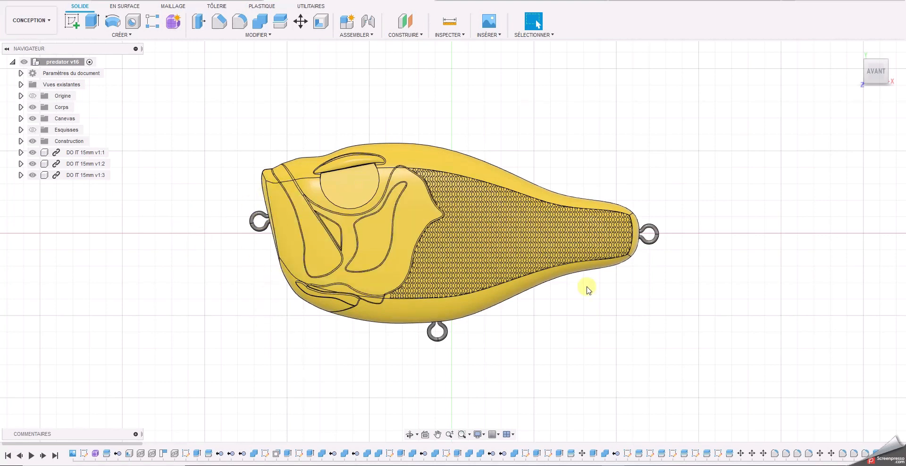
left_click_drag(876, 74, 905, 85)
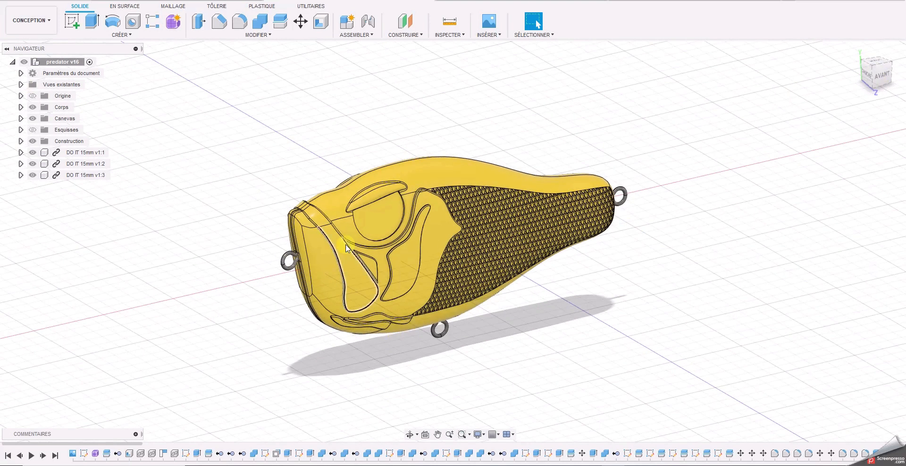
left_click(512, 2)
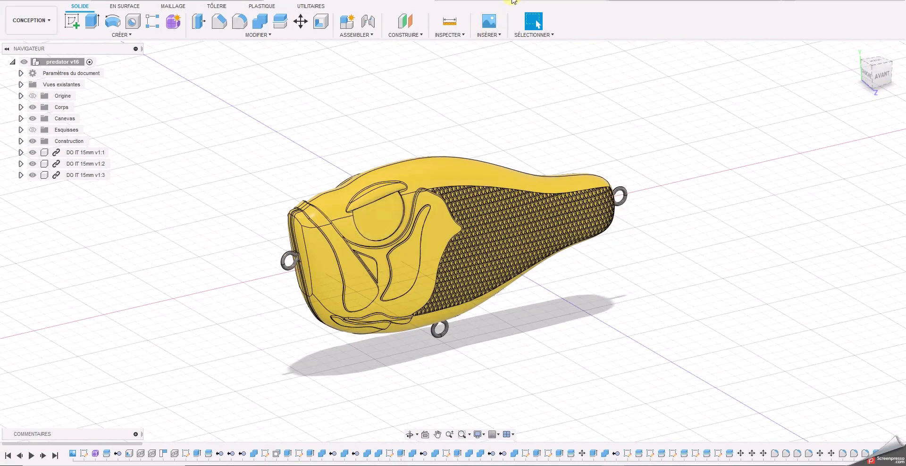
mouse_move(879, 80)
left_mouse_down()
mouse_move(809, 71)
mouse_move(880, 59)
mouse_move(20, 61)
mouse_move(168, 54)
mouse_move(108, 63)
mouse_move(22, 48)
mouse_move(894, 72)
mouse_move(867, 61)
mouse_move(802, 80)
mouse_move(864, 75)
mouse_move(855, 86)
left_mouse_up()
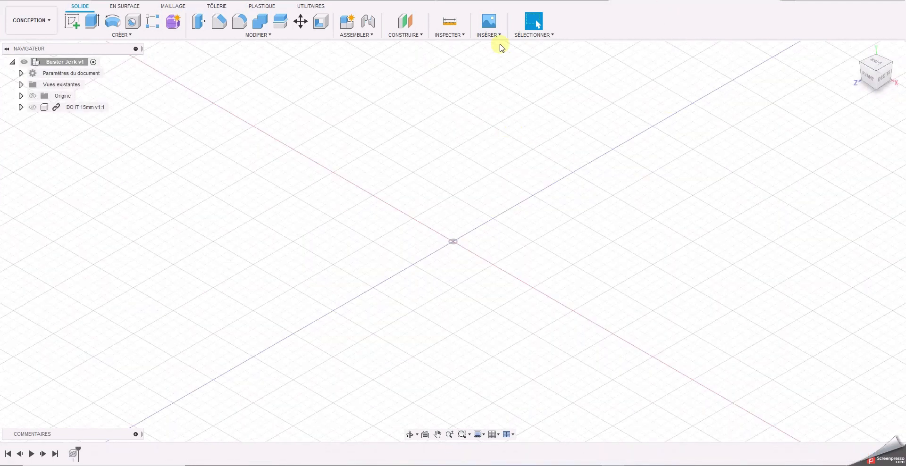
- Insert the local lure image 9924461_0_headimage as a canvas on the XY plane of the Buster Jerk design and view it from the front
left_click(493, 23)
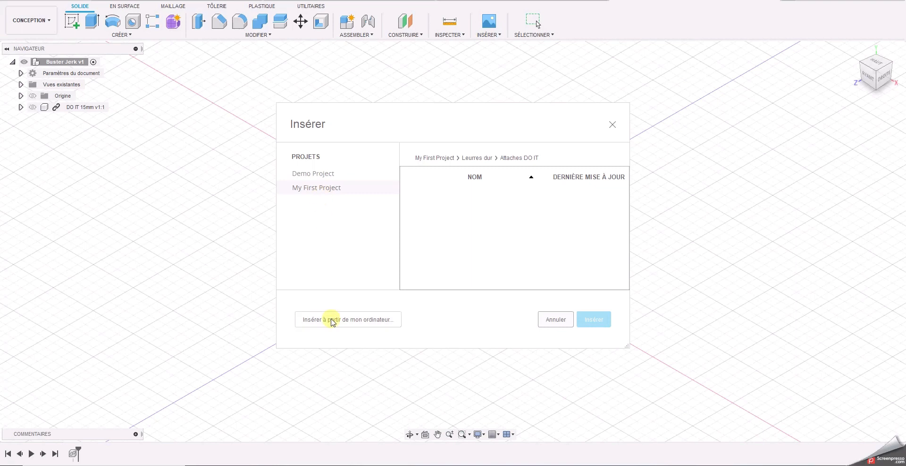
left_click(331, 320)
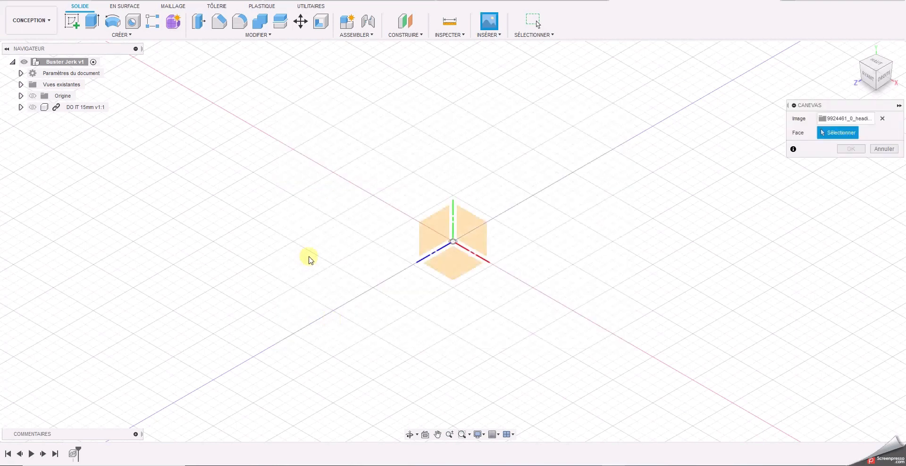
left_click(477, 233)
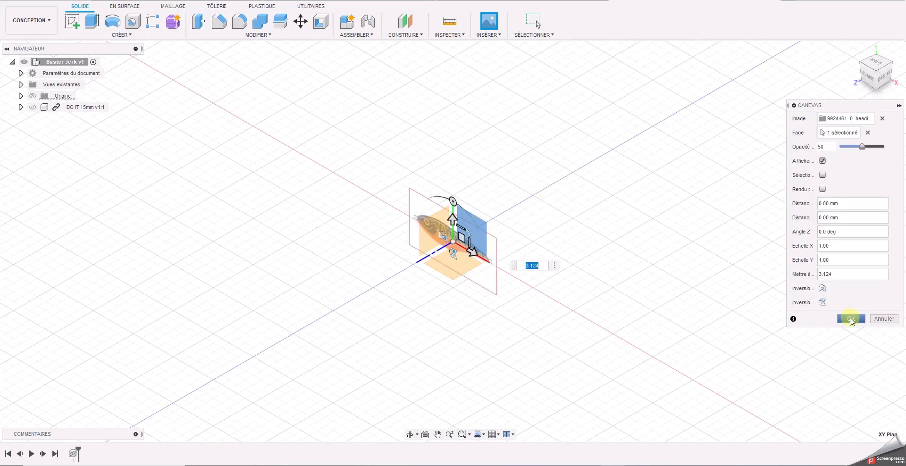
left_click(851, 319)
left_click(876, 87)
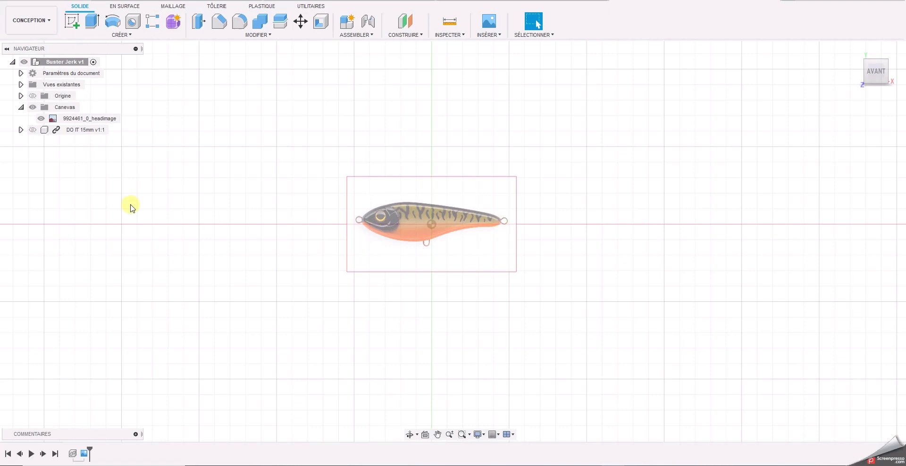
- Calibrate the lure canvas so the distance from the nose eyelet to the tail eyelet is 150 mm
right_click(79, 119)
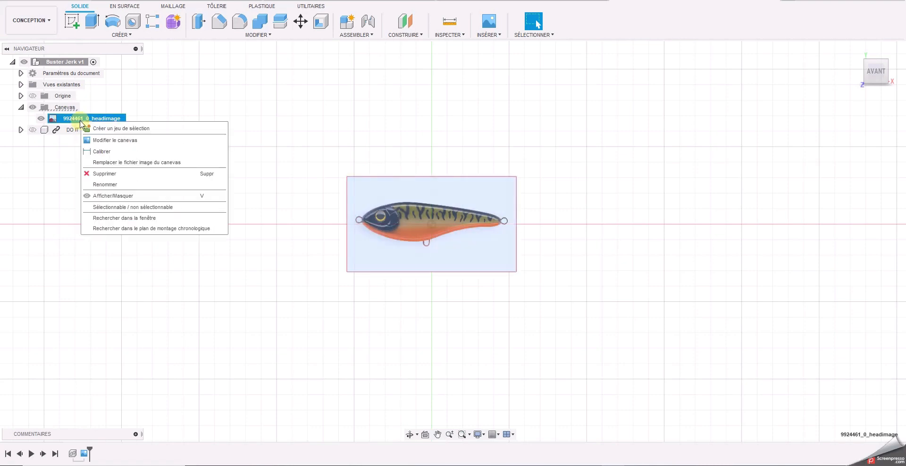
left_click(103, 154)
scroll(327, 226, "up", 6)
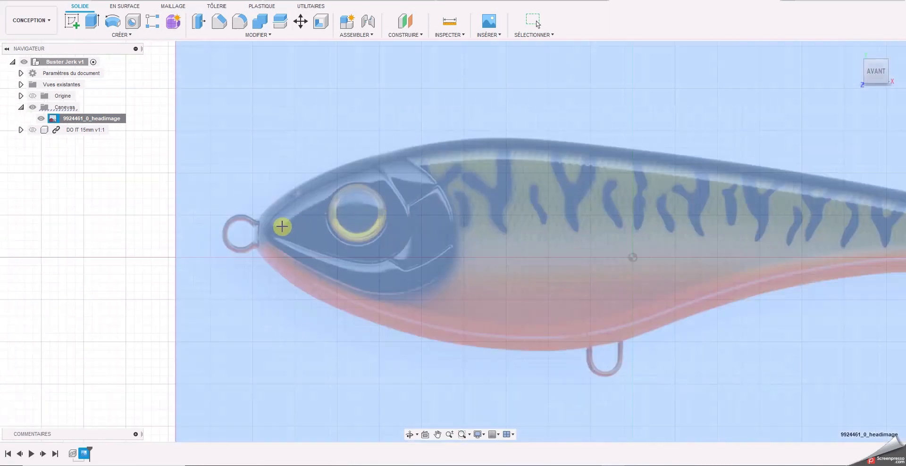
left_click(254, 232)
scroll(500, 297, "down", 5)
scroll(684, 285, "up", 6)
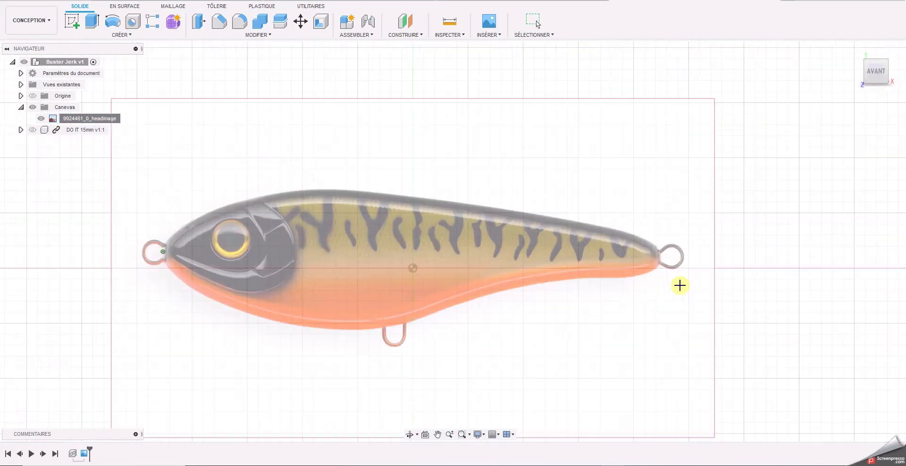
left_click(661, 255)
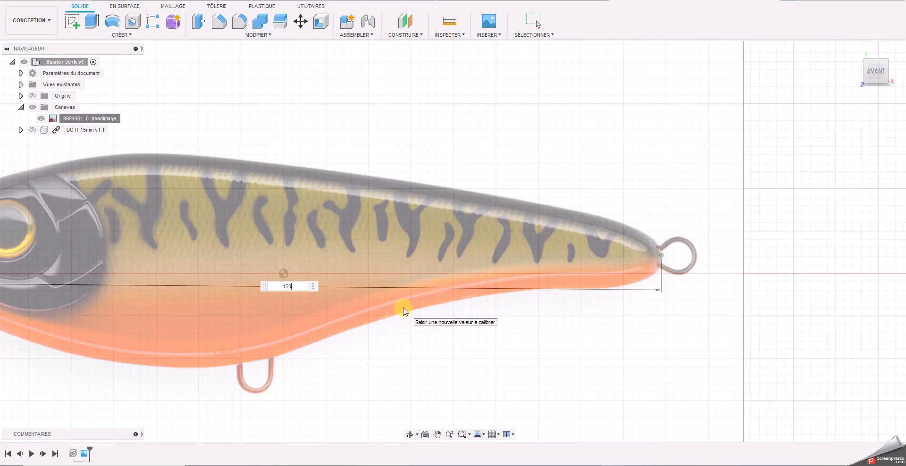
type("150")
key("Return")
- Start a sketch on the XY plane and trace the lure's belly with a fit point spline from the nose to the tail tip
scroll(404, 310, "down", 8)
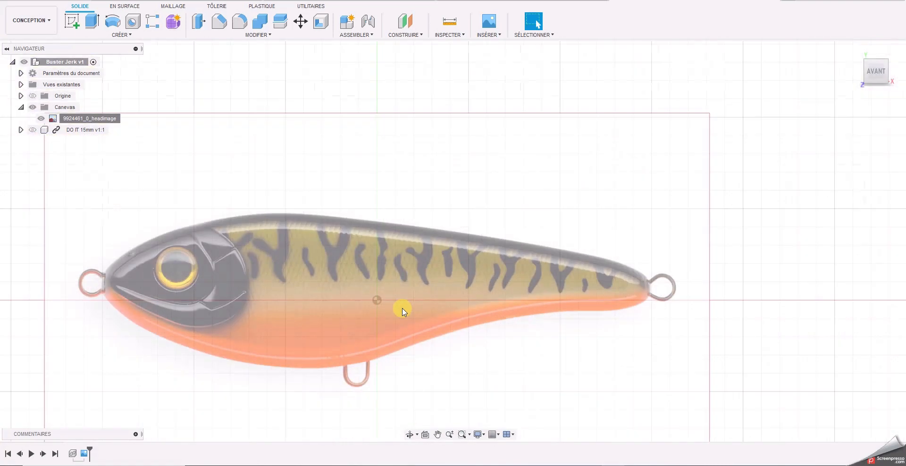
middle_click_drag(402, 311, 480, 240)
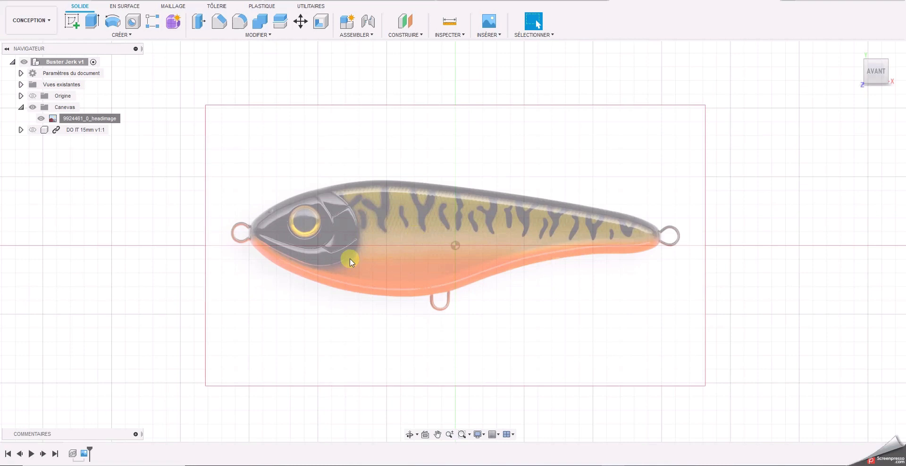
left_click(78, 27)
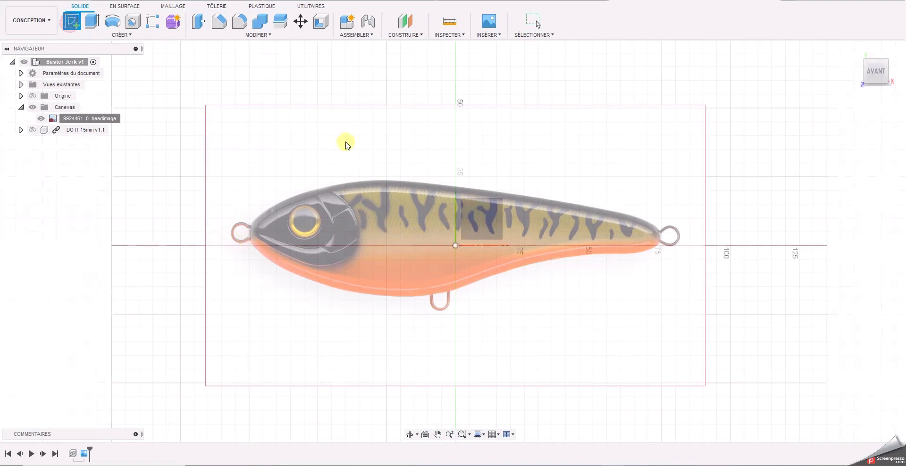
left_click(482, 213)
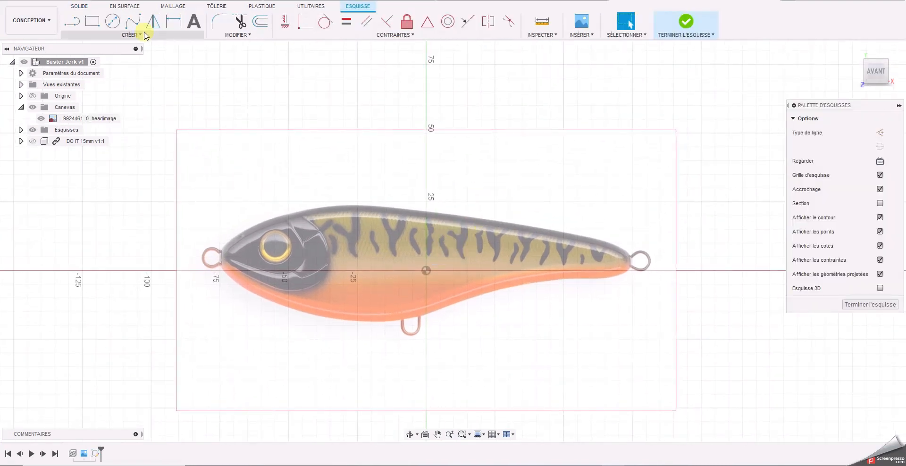
left_click(133, 22)
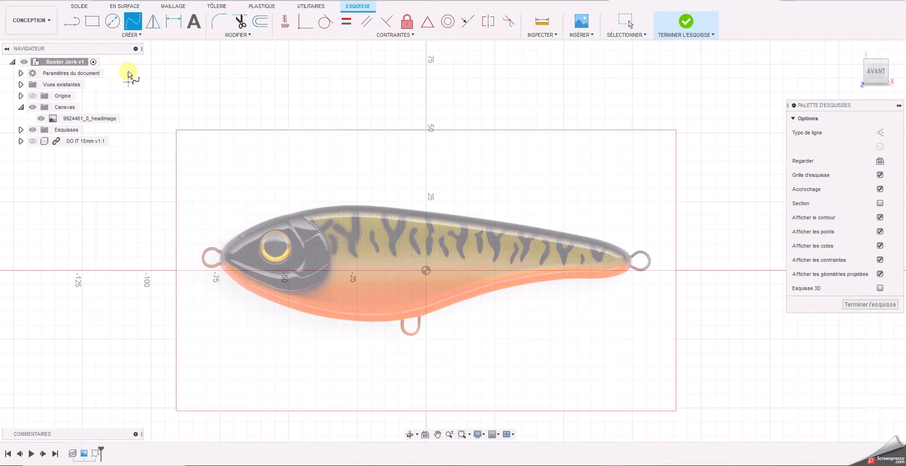
left_click(232, 279)
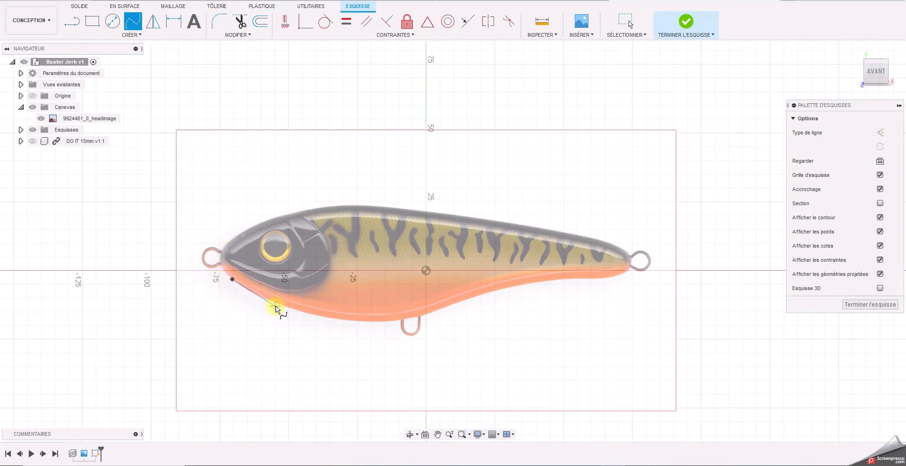
left_click(276, 304)
left_click(325, 318)
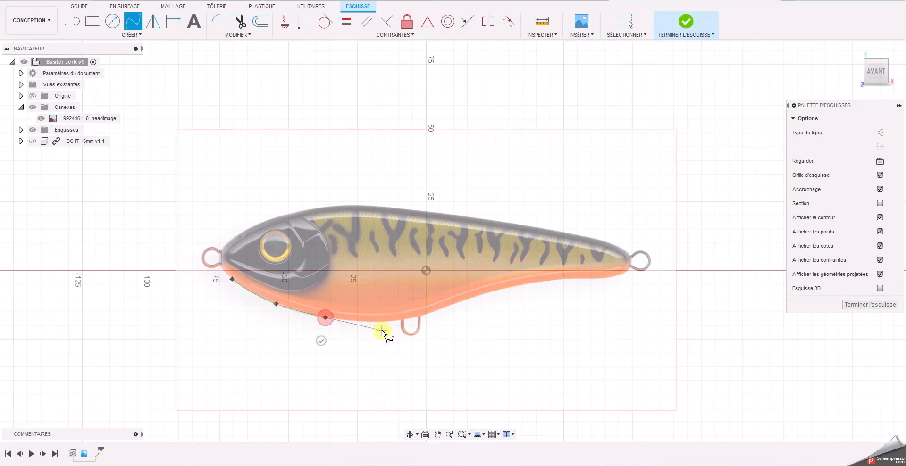
left_click(389, 323)
left_click(431, 312)
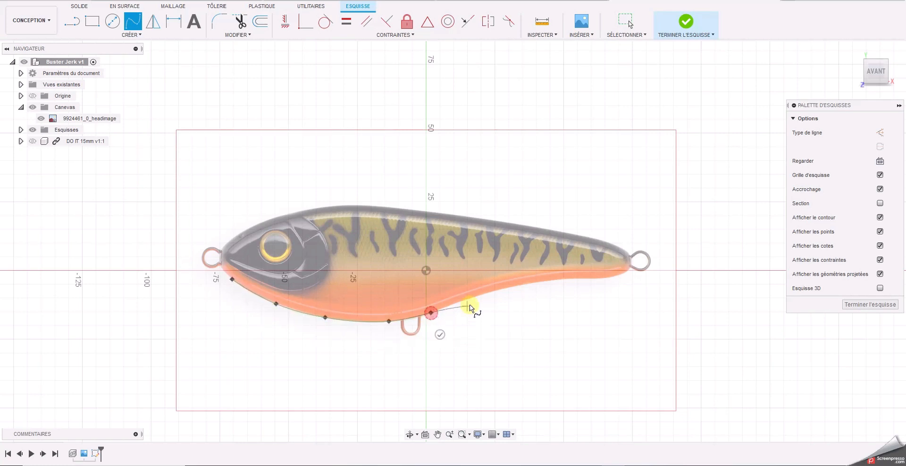
left_click(552, 282)
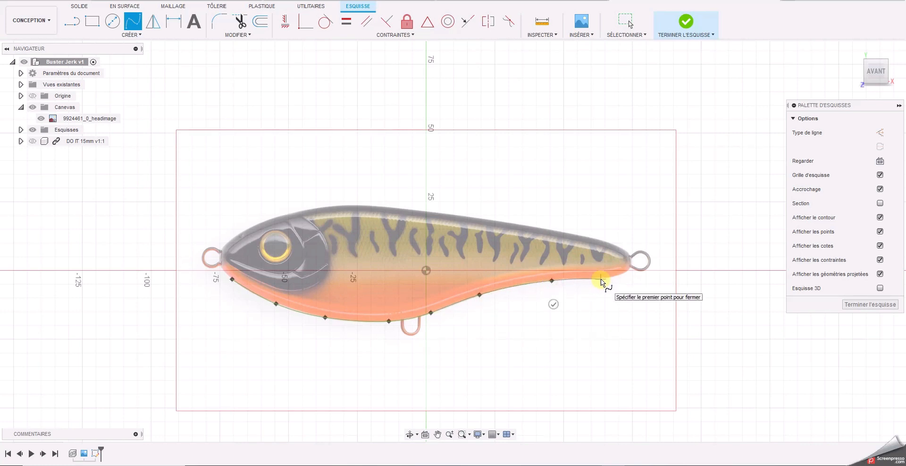
left_click(601, 280)
left_click(623, 275)
left_click(631, 265)
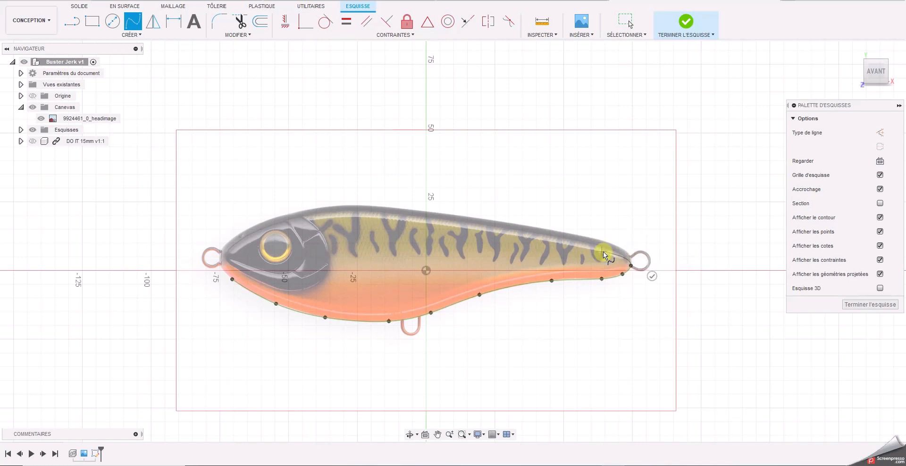
scroll(625, 252, "up", 3)
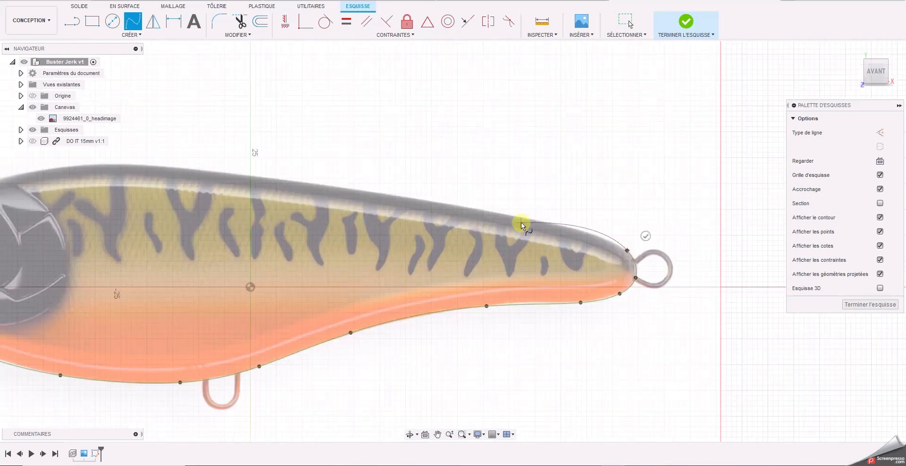
left_click(534, 219)
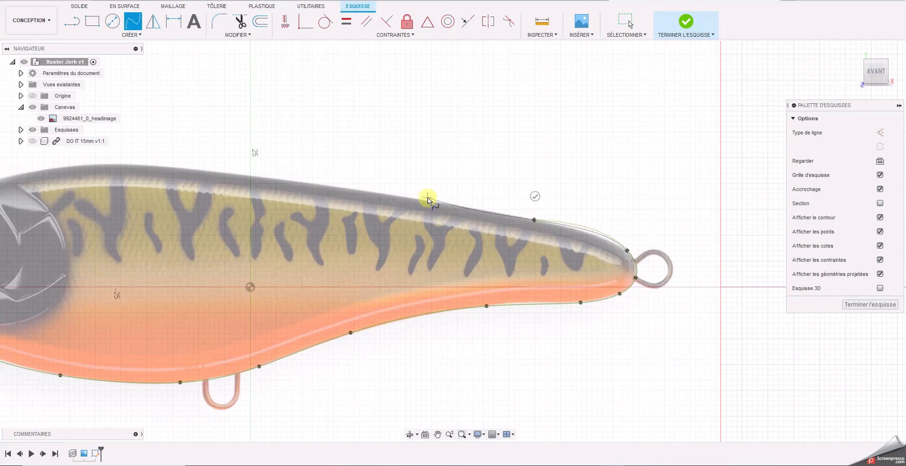
key("ctrl+z")
key("ctrl+z")
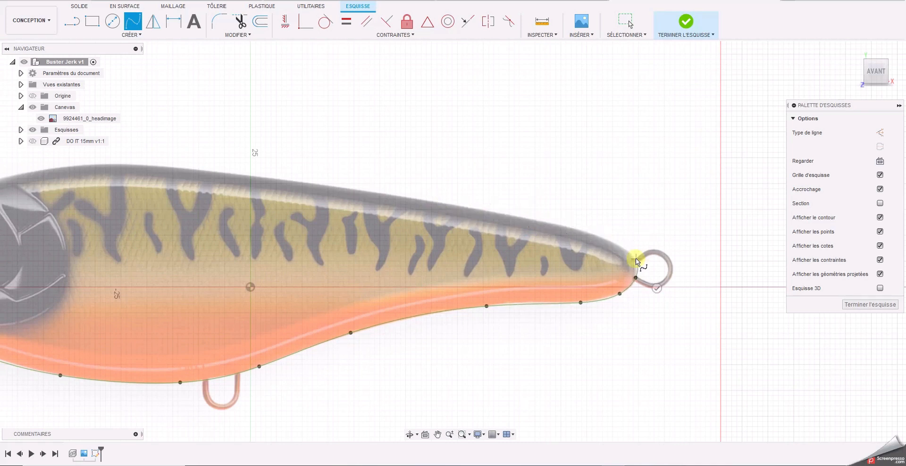
- Trace the lure's back with spline fit points from the tail around the nose, close the outline and finish the sketch
left_click(618, 245)
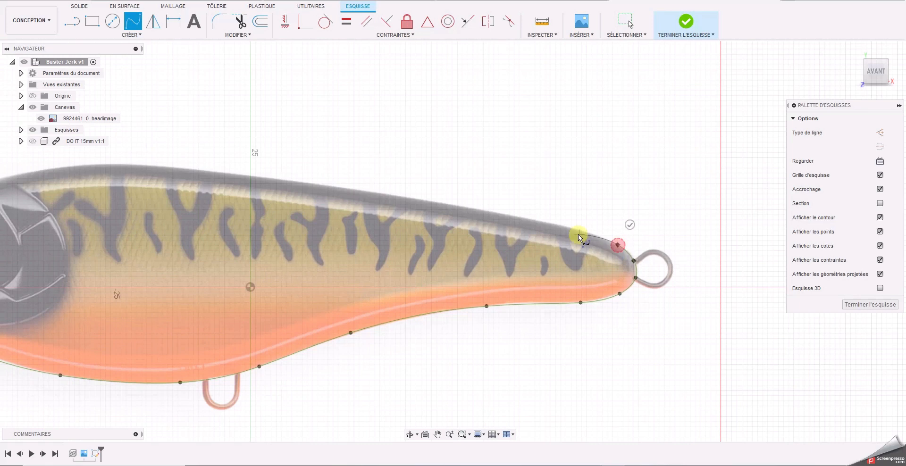
left_click(579, 231)
left_click(505, 214)
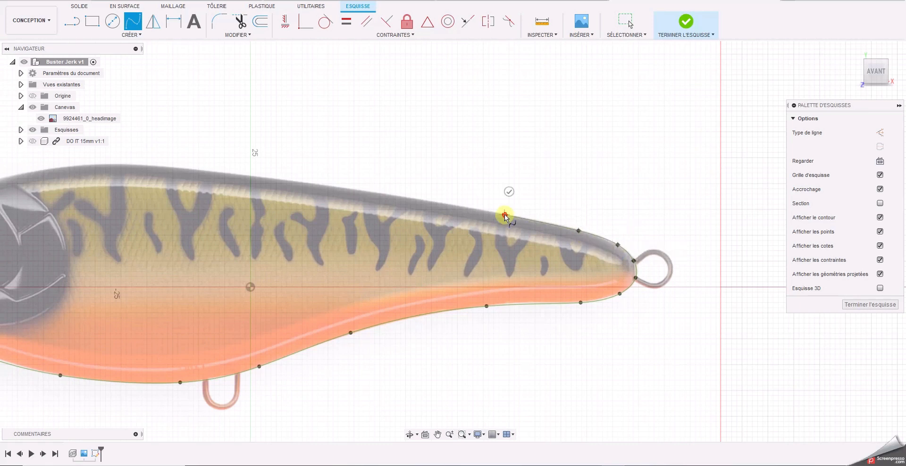
left_click(380, 194)
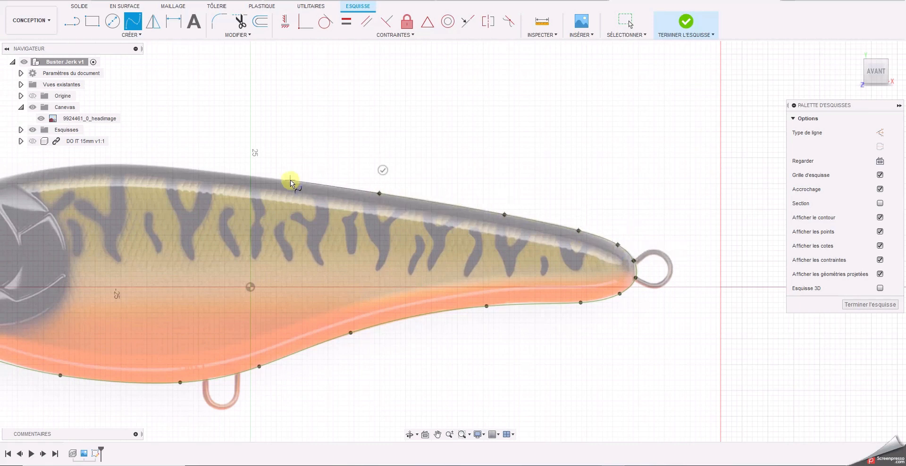
middle_click_drag(348, 203, 520, 198)
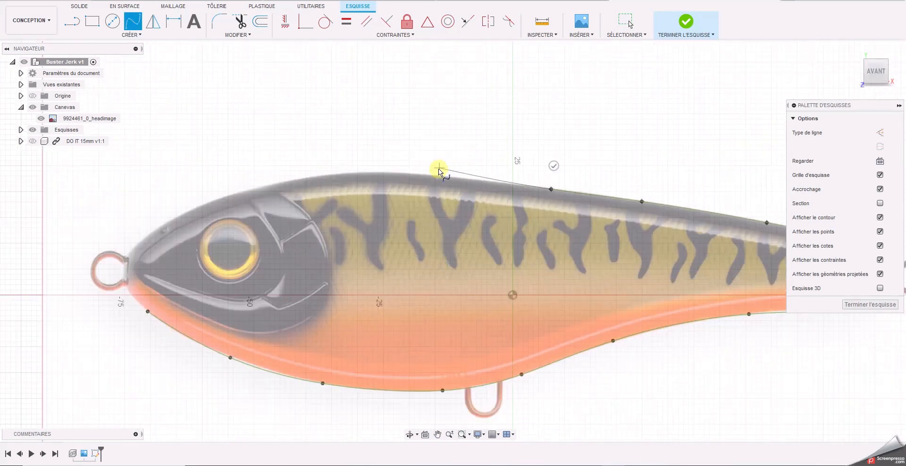
left_click(431, 176)
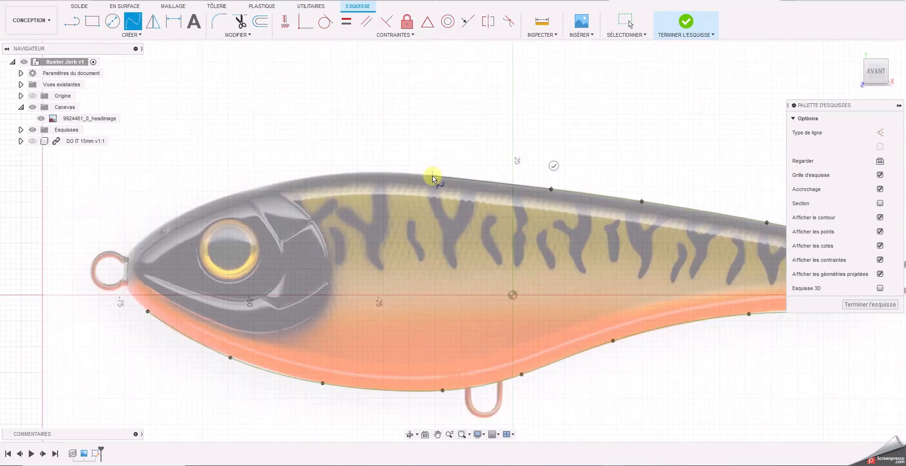
left_click(339, 174)
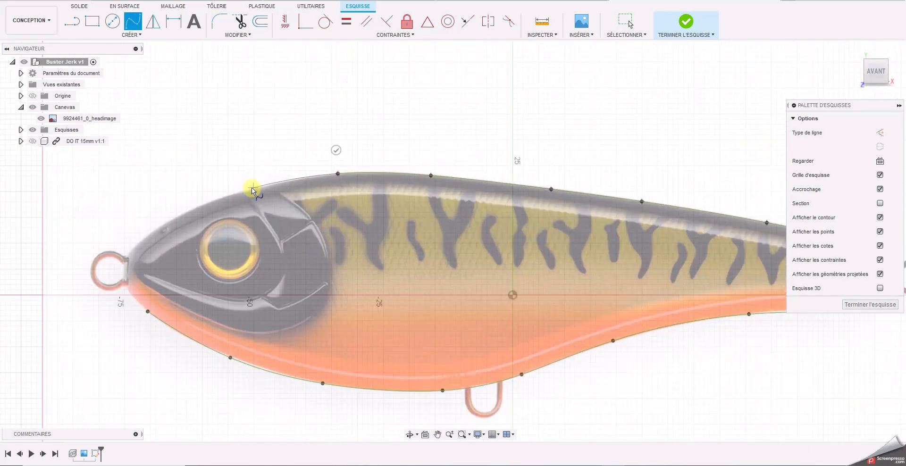
left_click(237, 192)
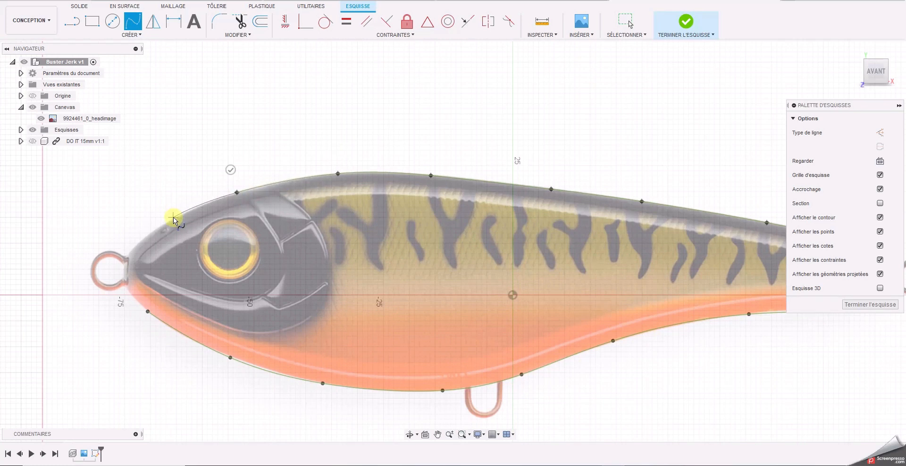
left_click(174, 220)
left_click(134, 245)
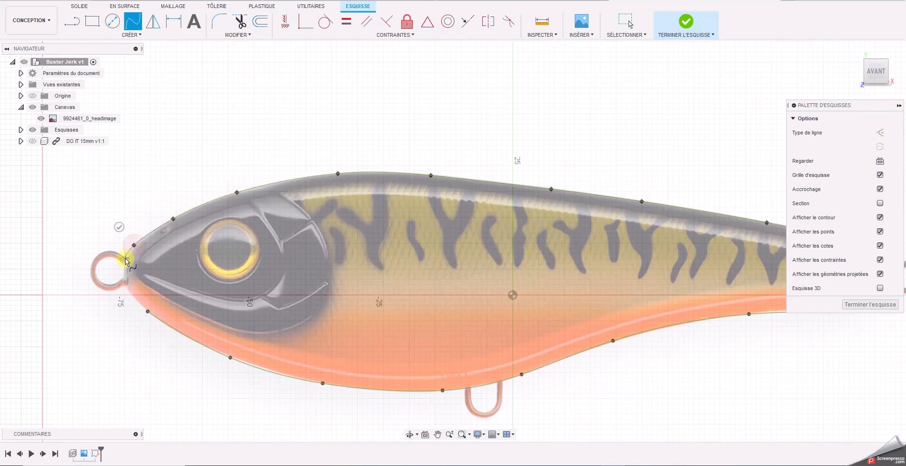
left_click(122, 266)
left_click(126, 287)
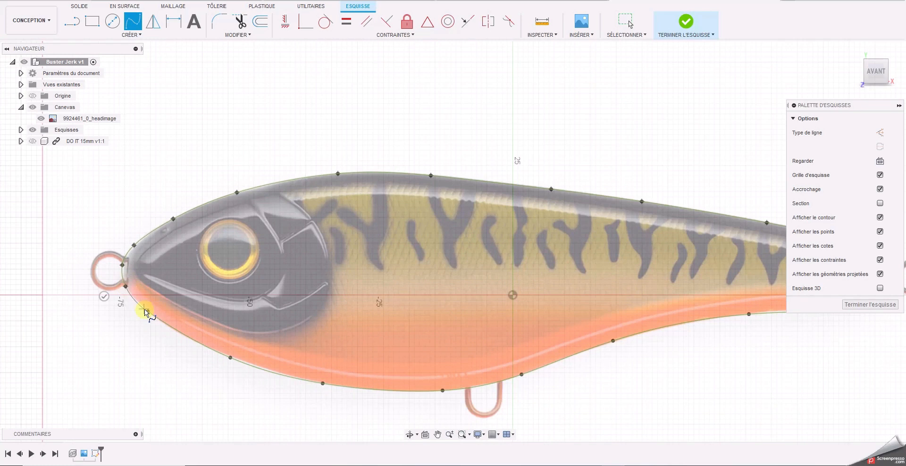
left_click(147, 313)
scroll(223, 326, "down", 4)
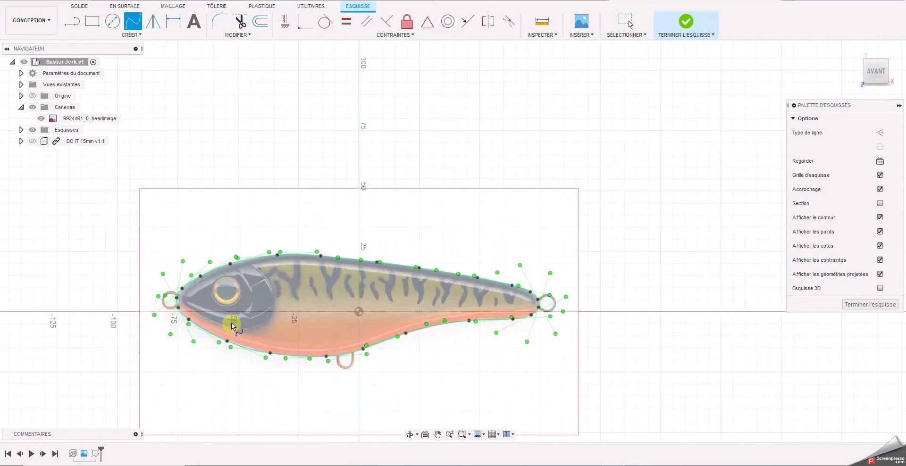
left_click(871, 305)
- Extrude the closed lure outline symmetrically by 9 mm as a new body
left_click(866, 75)
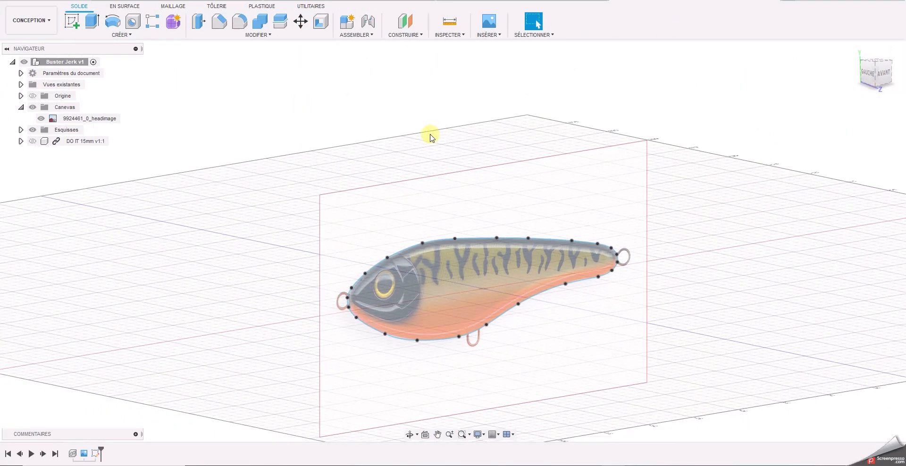
left_click(93, 21)
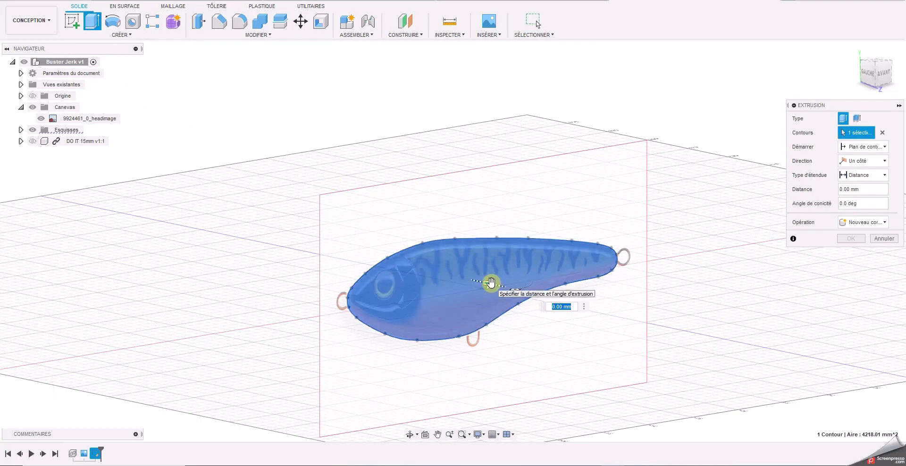
left_click(864, 162)
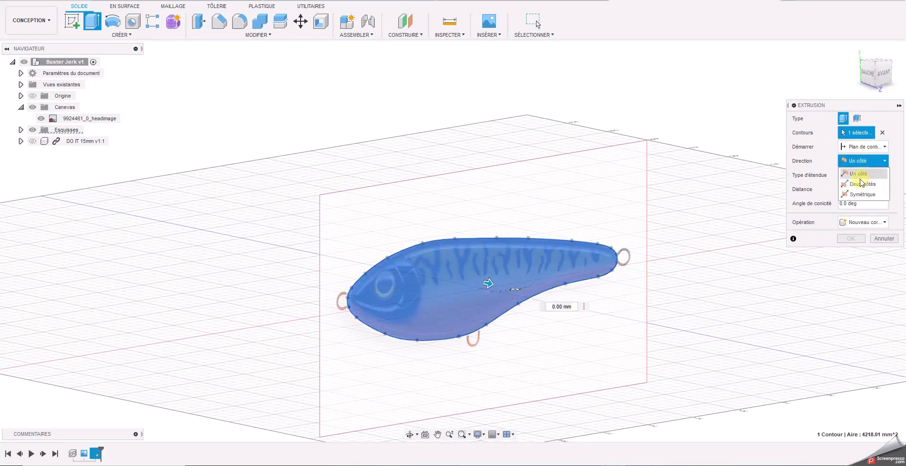
left_click(858, 195)
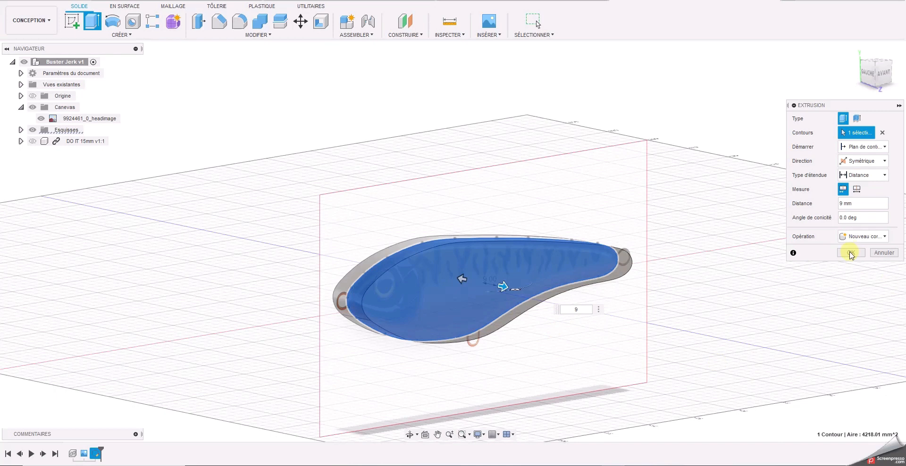
left_click(850, 253)
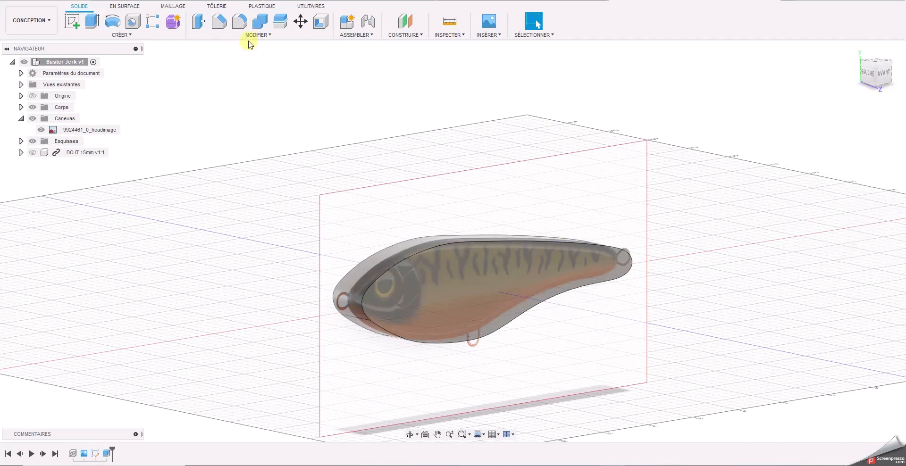
left_click(238, 24)
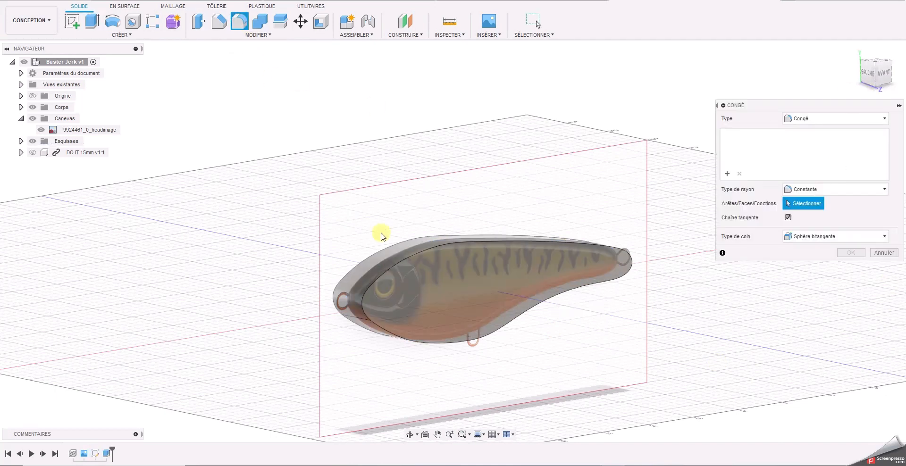
left_click(398, 266)
type("5")
key("Return")
left_click_drag(374, 246, 372, 242)
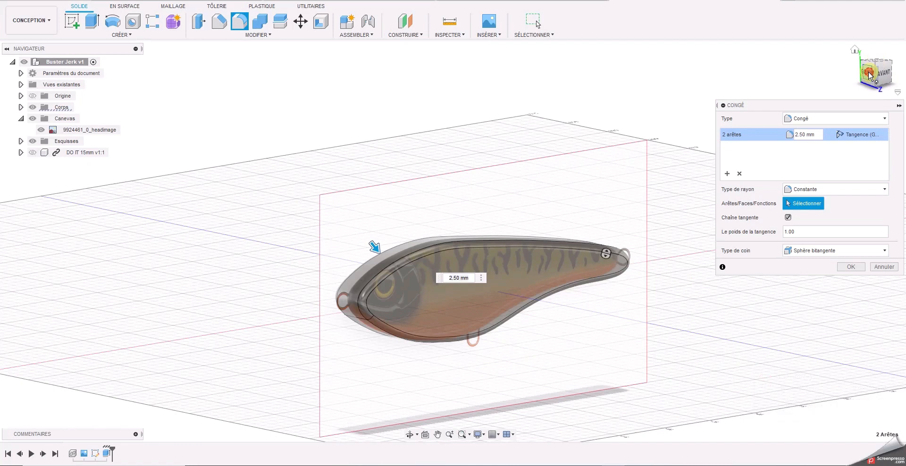
left_click(869, 73)
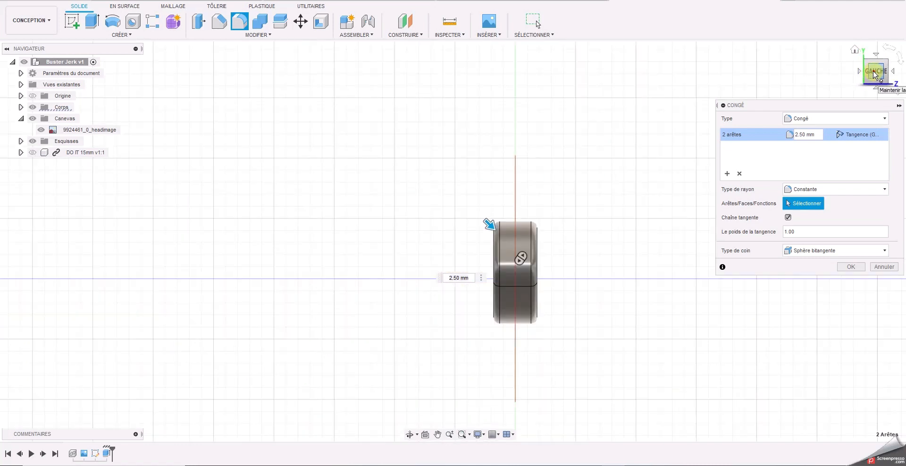
left_click(874, 75)
left_click(885, 267)
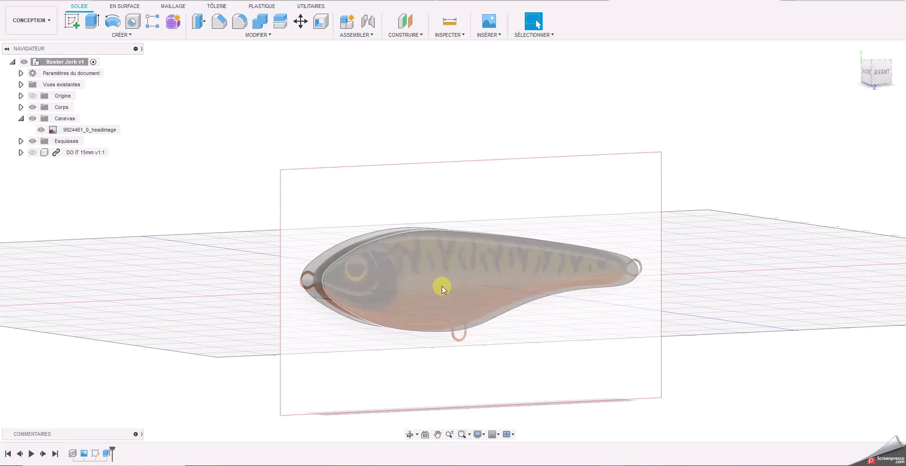
- Remove the extruded lure body from the design
left_click(882, 76)
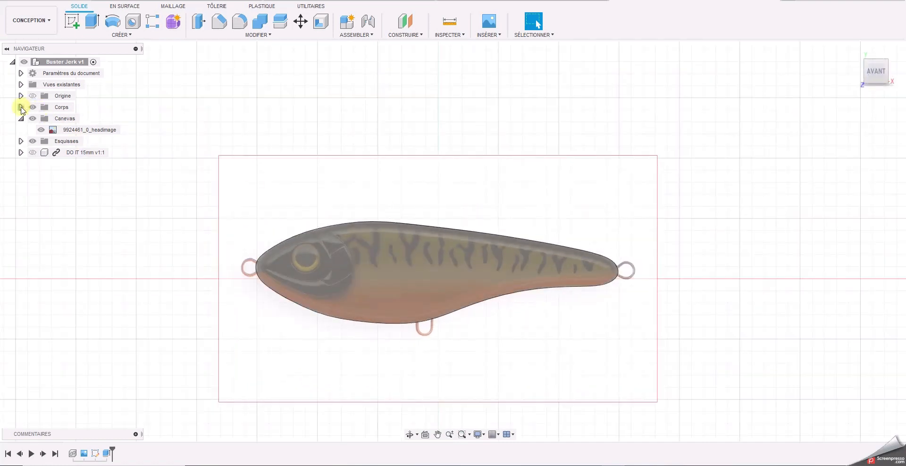
left_click(22, 107)
right_click(67, 120)
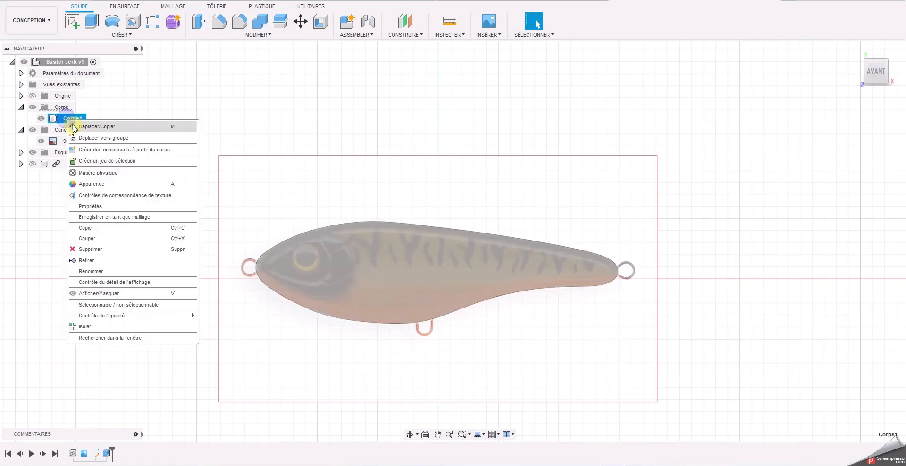
left_click(79, 261)
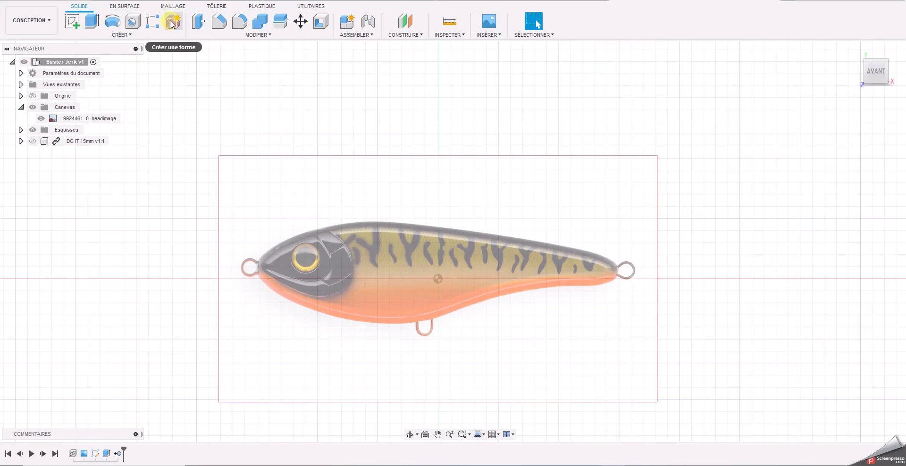
- Sketch a horizontal line on the XY plane from just inside the lure's nose to just before its tail and finish the sketch
left_click(71, 21)
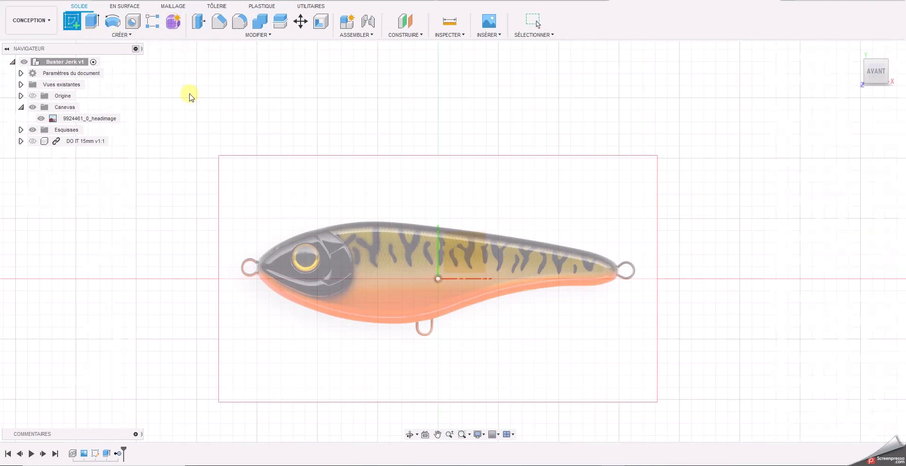
left_click(470, 249)
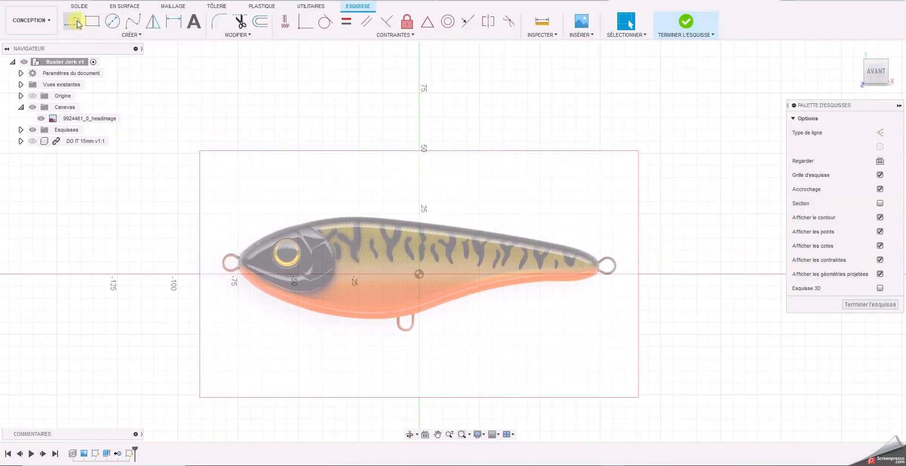
left_click(251, 260)
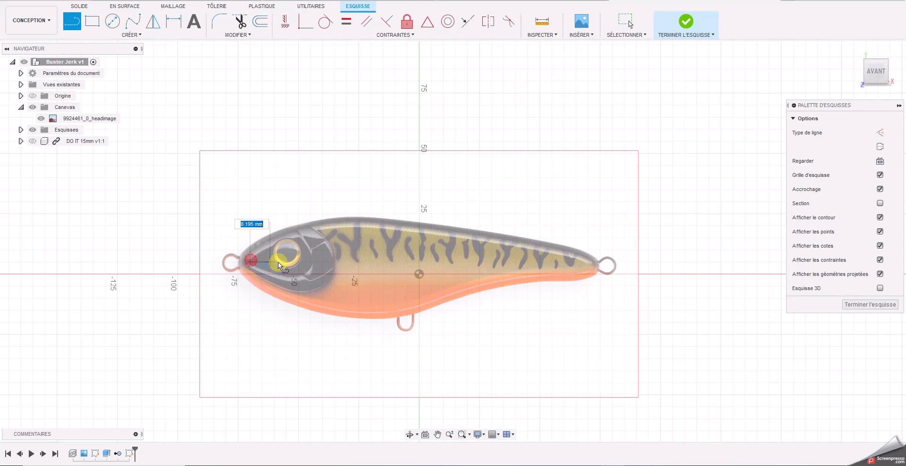
left_click(583, 261)
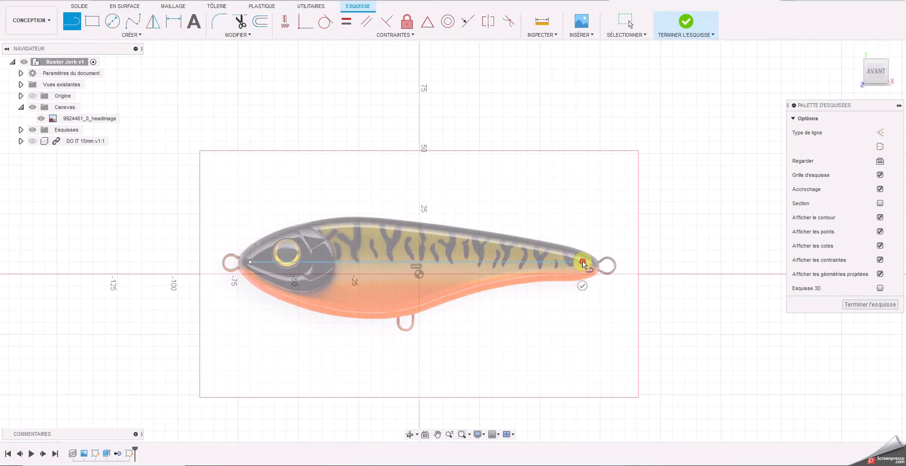
left_click(585, 287)
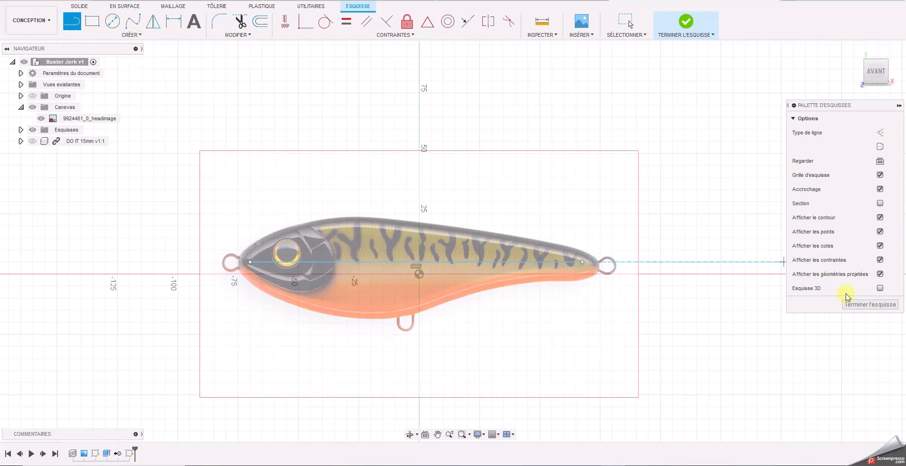
left_click(854, 306)
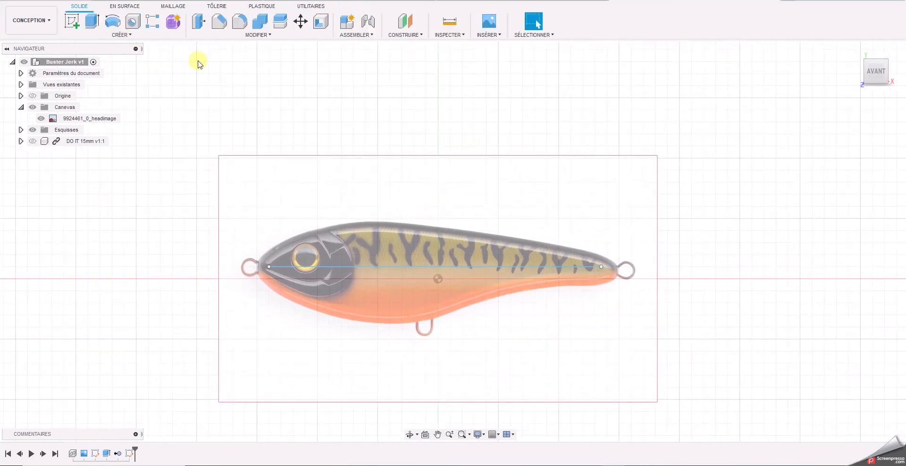
- Create a form and start a 20 mm diameter pipe along the sketched centre line with smooth display mode
left_click(175, 22)
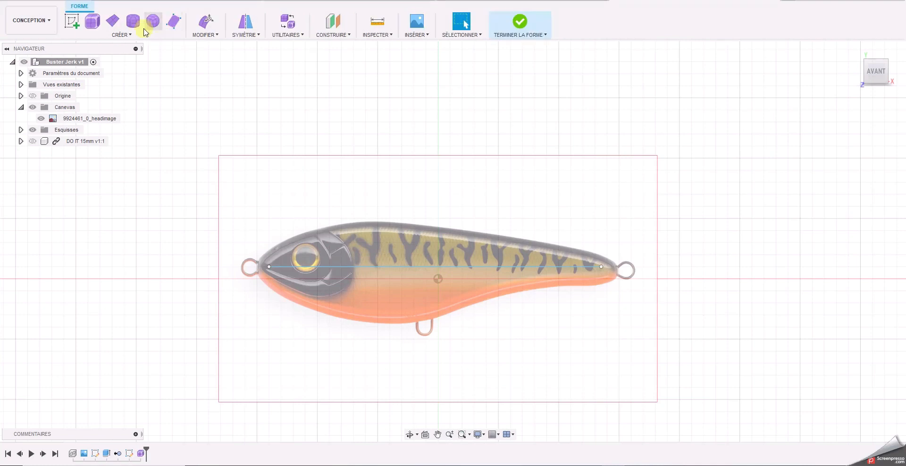
left_click(122, 34)
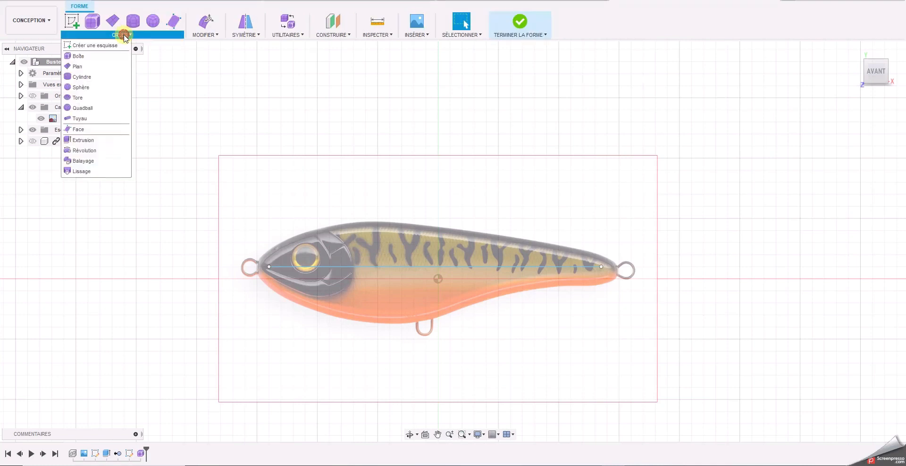
left_click(88, 121)
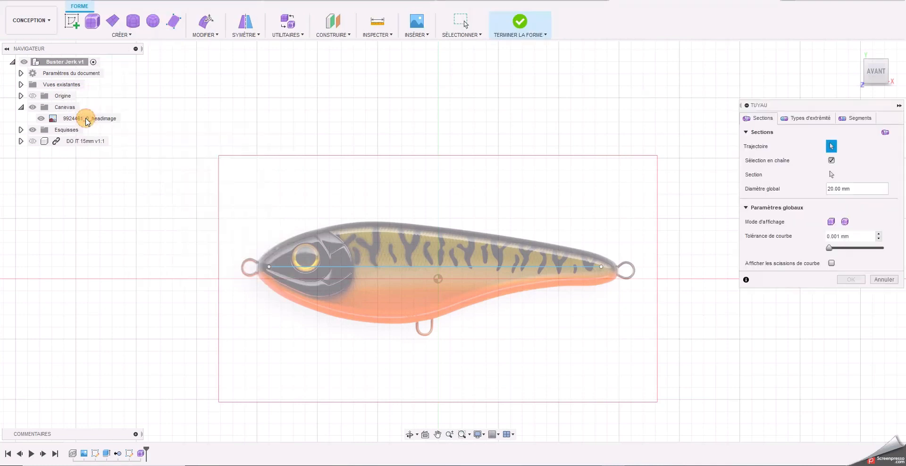
left_click(396, 268)
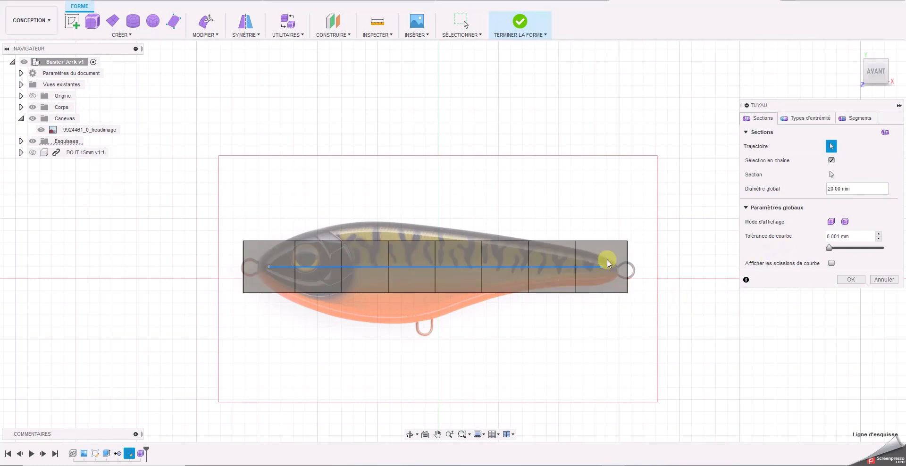
left_click_drag(875, 72, 905, 86)
mouse_move(15, 87)
left_mouse_down()
mouse_move(114, 71)
mouse_move(20, 82)
mouse_move(874, 78)
left_mouse_up()
left_click(845, 222)
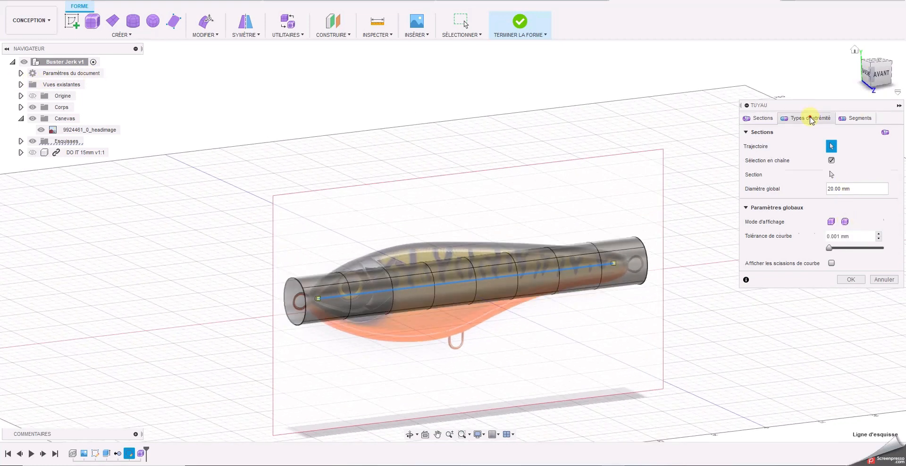
- Set the pipe's end type to Carré (square)
left_click(810, 119)
left_click(853, 161)
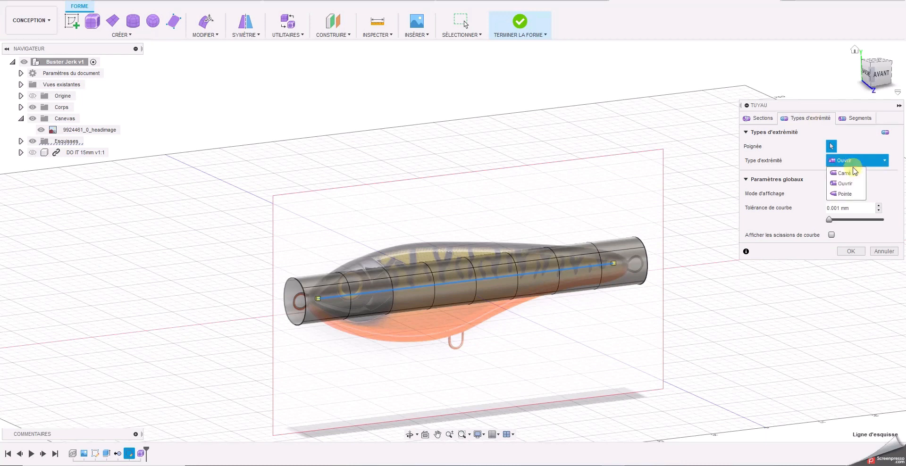
left_click(845, 173)
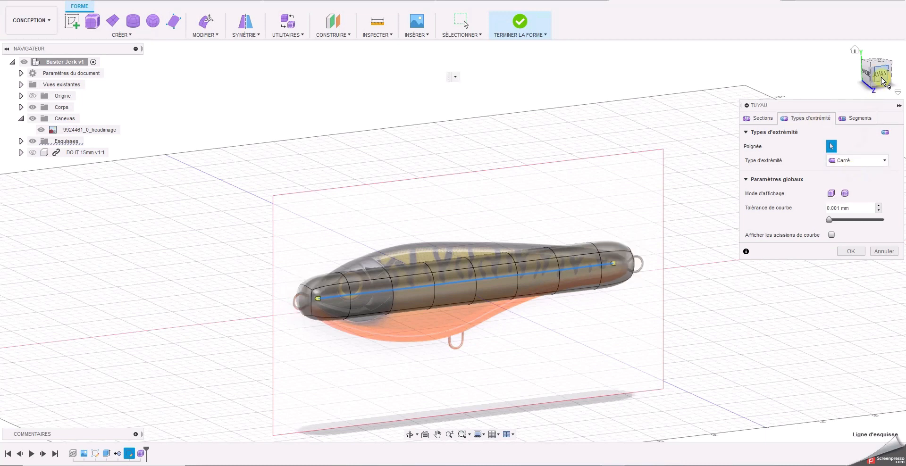
- Accept the 20 mm square-ended pipe in the front view and undo its creation
left_click(880, 76)
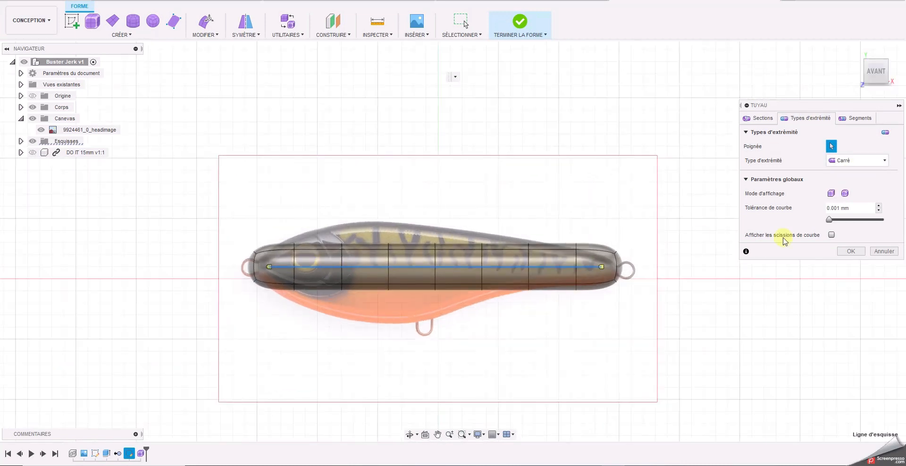
left_click(848, 251)
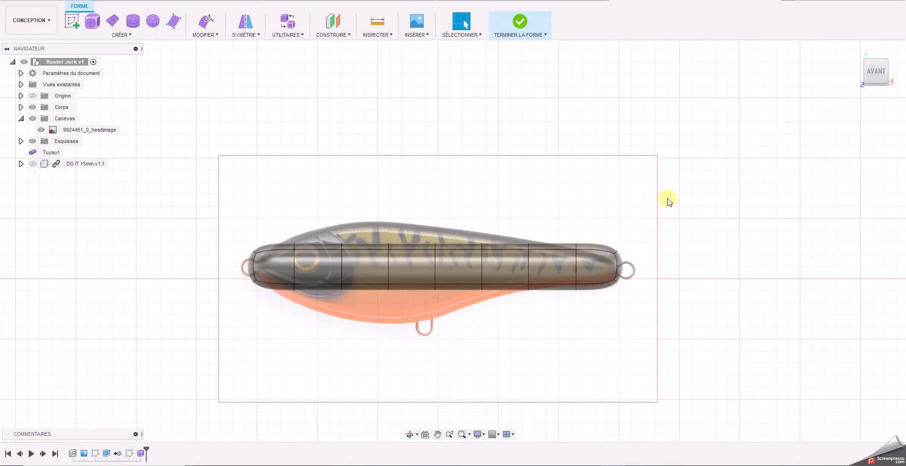
key("ctrl+z")
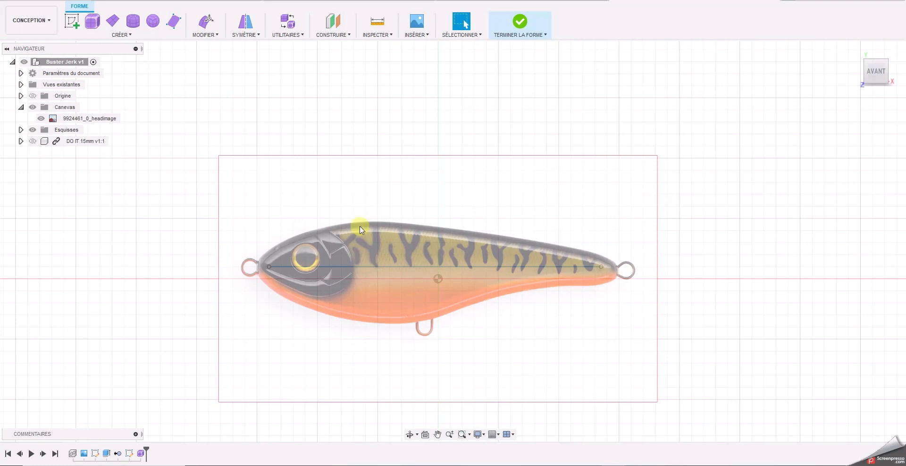
- Create an 18 mm diameter form pipe along the sketched centre line with smooth display mode and the Carré (square) end type
left_click(122, 35)
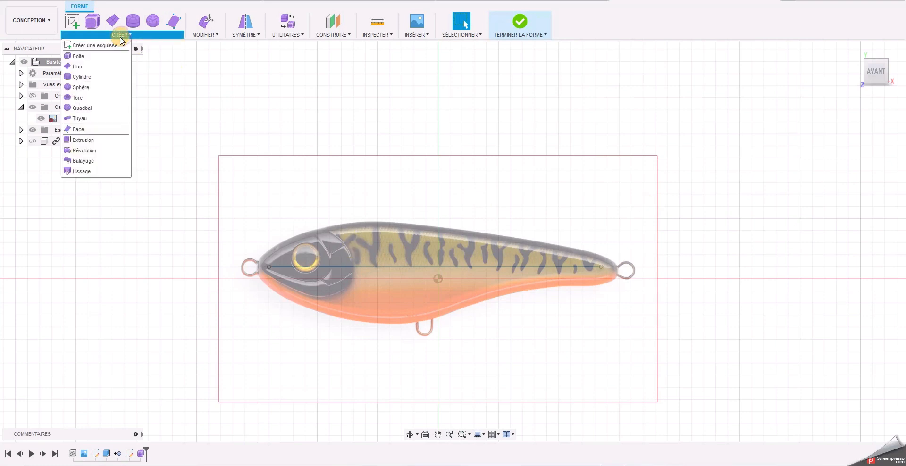
left_click(81, 117)
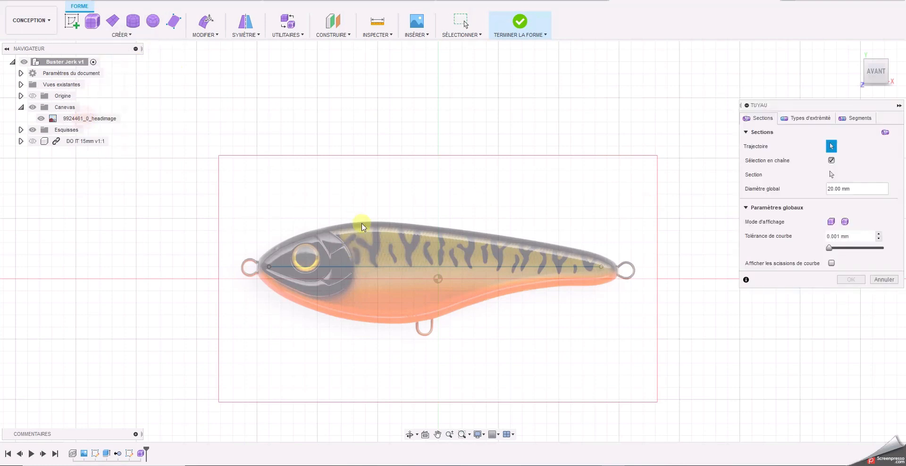
left_click(398, 268)
left_click(845, 221)
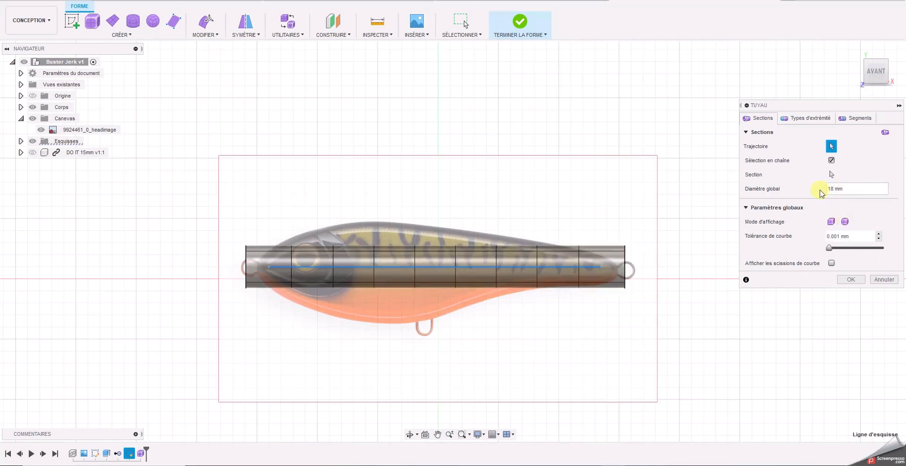
left_click(816, 121)
left_click(854, 160)
left_click(845, 173)
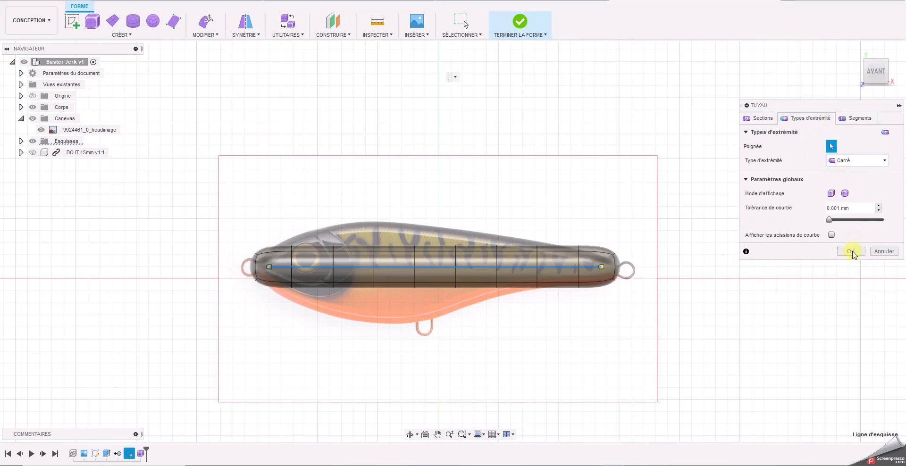
left_click(852, 252)
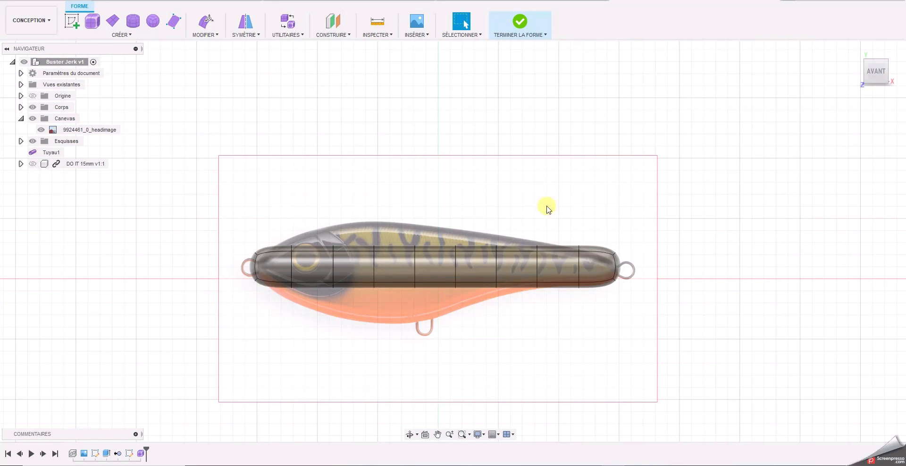
- Apply an internal mirror symmetry to the pipe using two matching faces on opposite sides near the tail
left_click(877, 72)
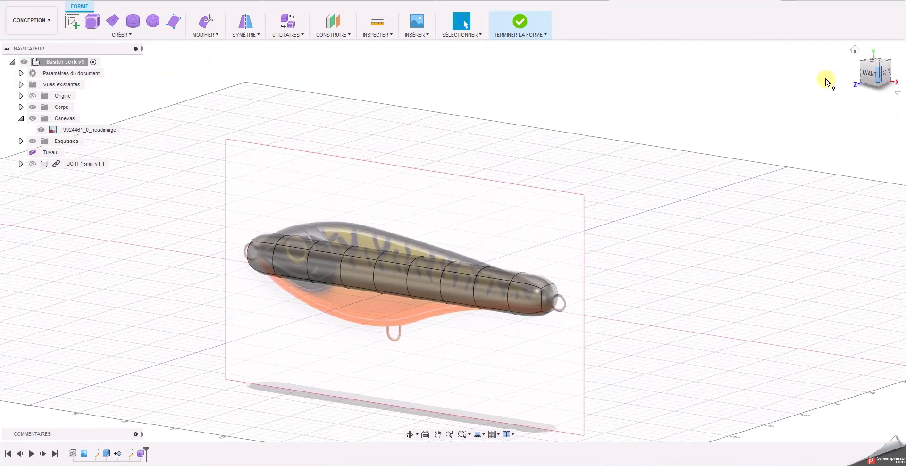
left_click(246, 21)
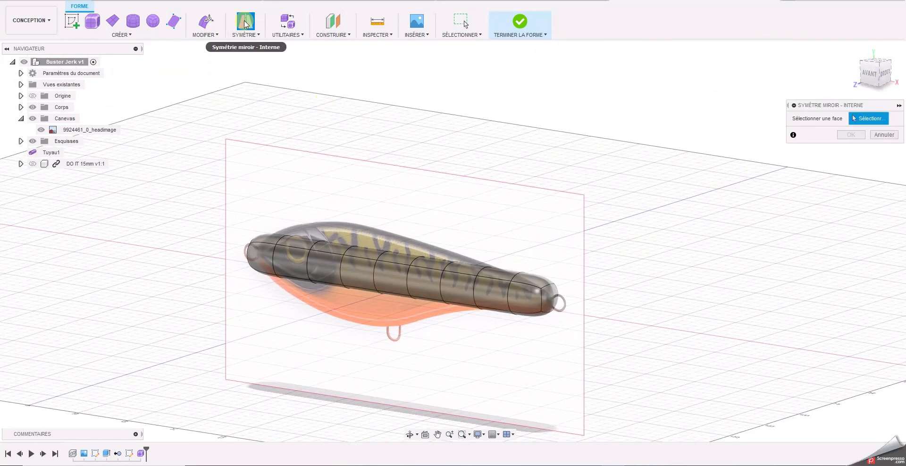
left_click(491, 302)
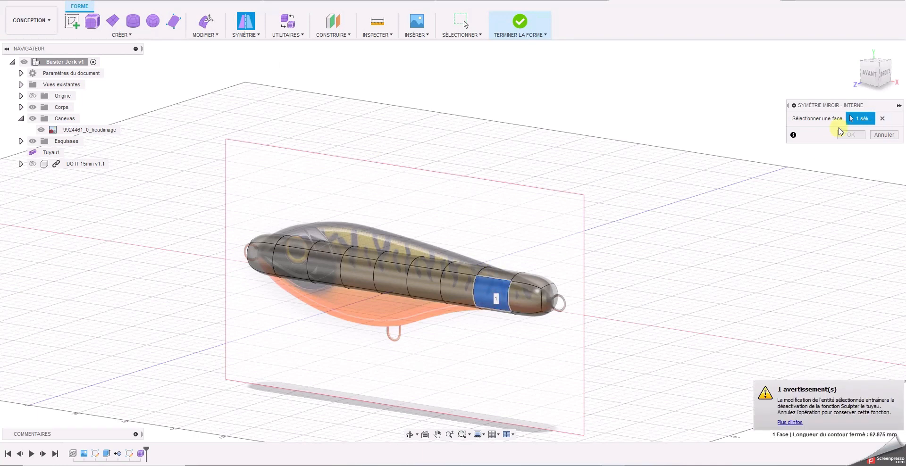
left_click_drag(875, 75, 695, 76)
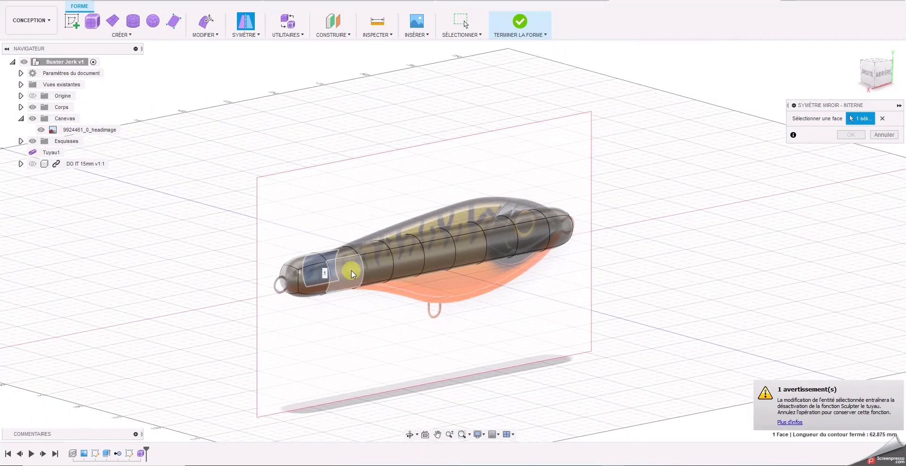
left_click(851, 135)
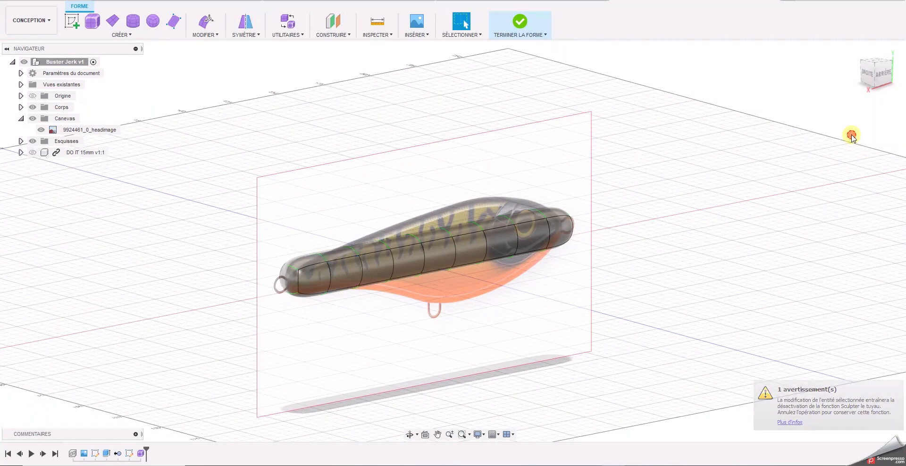
- Try pulling a side face near the tail 30 mm outward with Edit Form to test the symmetry, and undo it
left_click(873, 72)
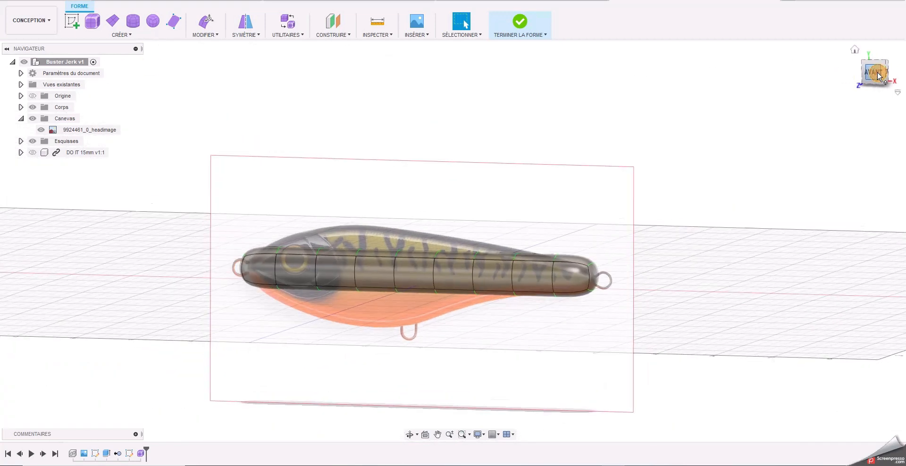
middle_click_drag(880, 75, 782, 93, "shift")
left_click_drag(782, 93, 767, 95)
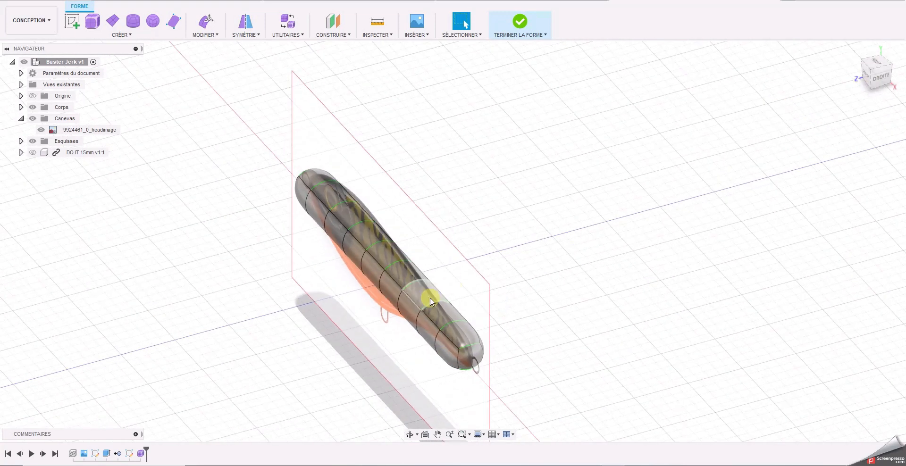
left_click(203, 22)
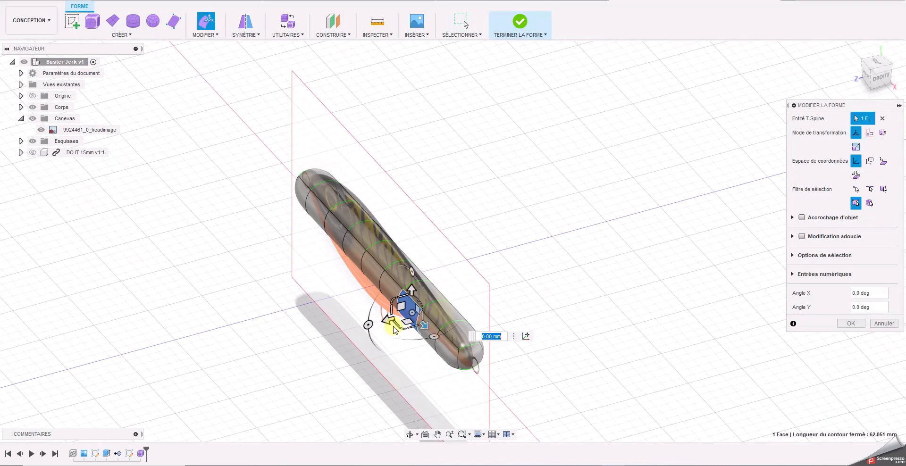
left_click_drag(386, 320, 324, 330)
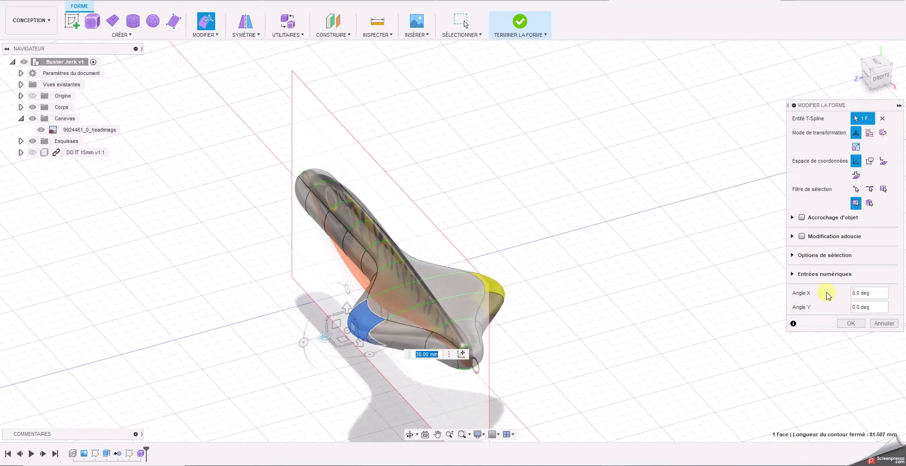
key("ctrl+z")
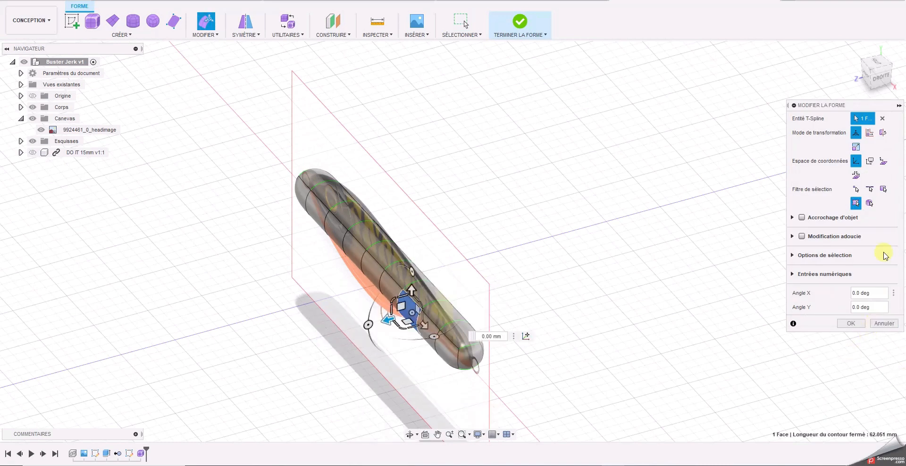
- Move the pipe's upper and lower end edges inward at the nose to match the lure's nose outline in the front view
left_click(869, 77)
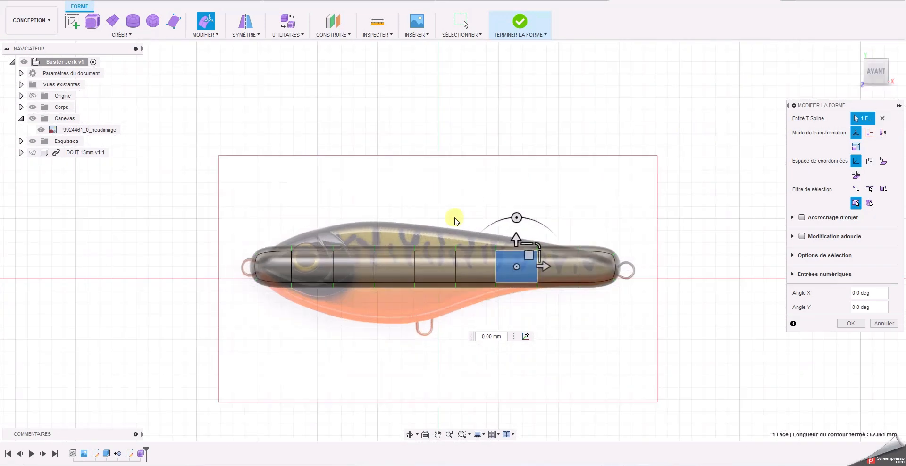
scroll(312, 225, "up", 5)
scroll(311, 222, "down", 1)
middle_click_drag(311, 223, 356, 193)
scroll(356, 193, "up", 1)
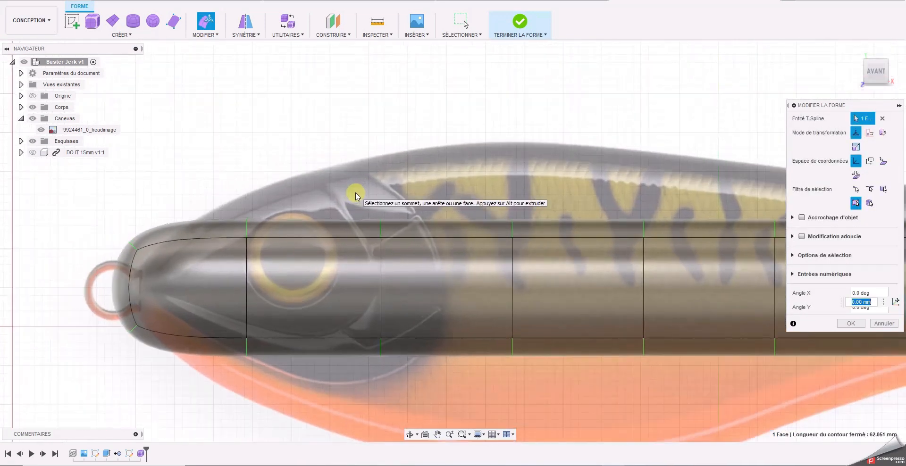
scroll(367, 193, "down", 2)
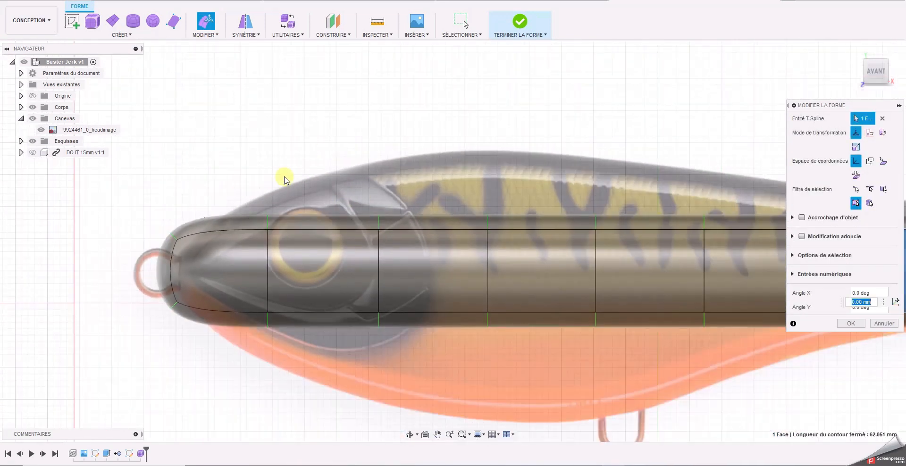
left_click(172, 238)
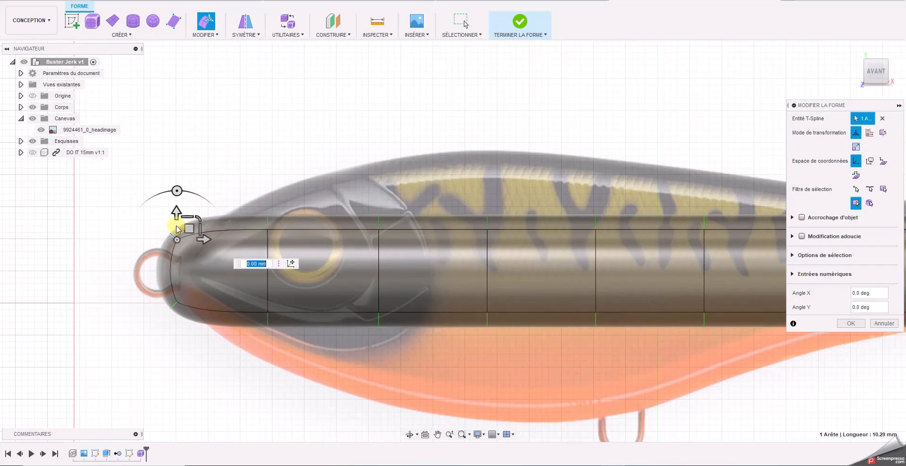
left_click_drag(188, 228, 206, 254)
left_click(177, 315)
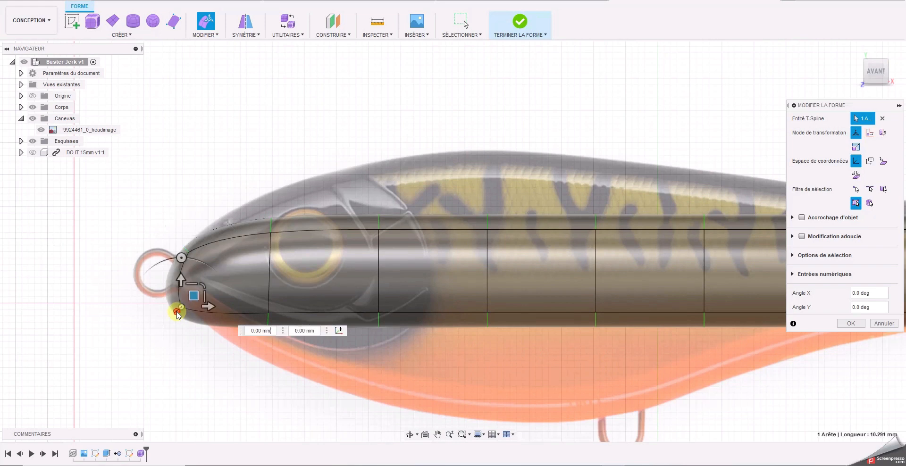
left_click_drag(192, 299, 218, 295)
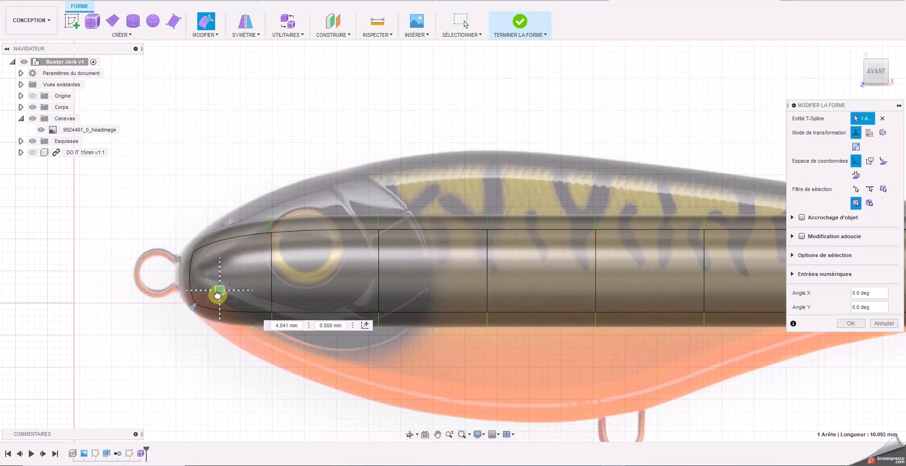
left_click(201, 245)
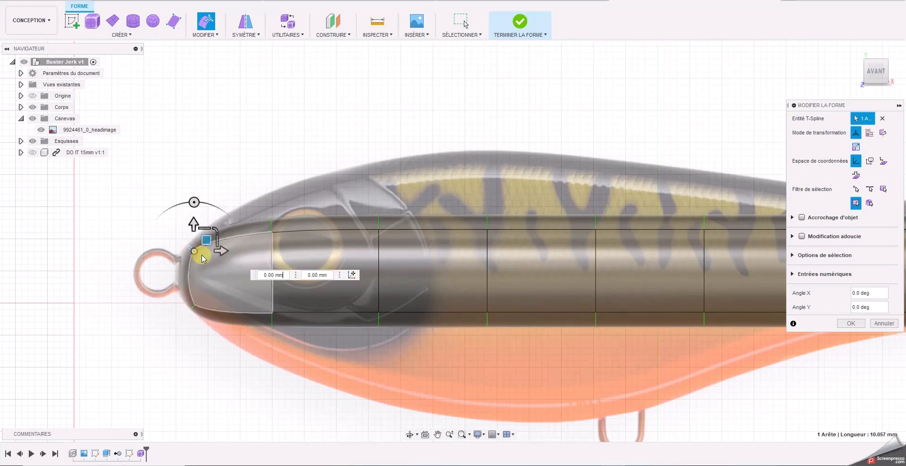
left_click_drag(208, 246, 205, 242)
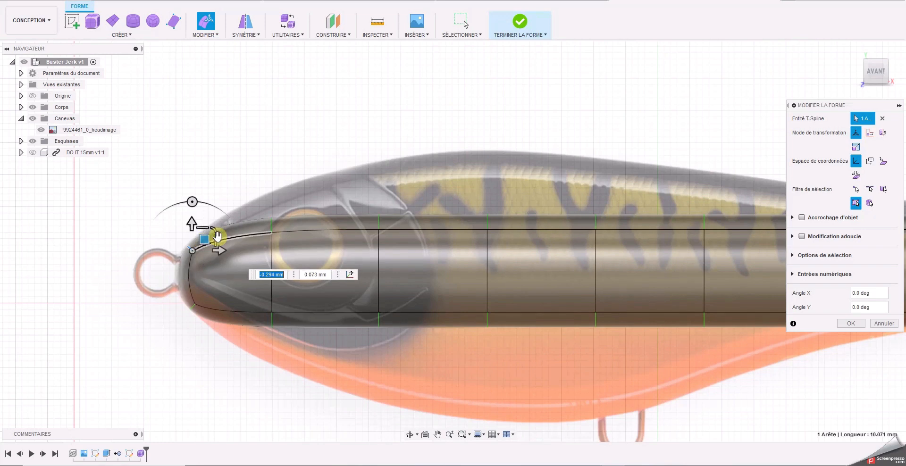
- Raise the form's top edges above the eye and the gill cover toward the lure's back outline
left_click(270, 224)
mouse_move(270, 223)
left_mouse_down()
mouse_move(281, 170)
mouse_move(282, 211)
left_mouse_up()
left_click(380, 218)
left_click_drag(392, 209, 393, 152)
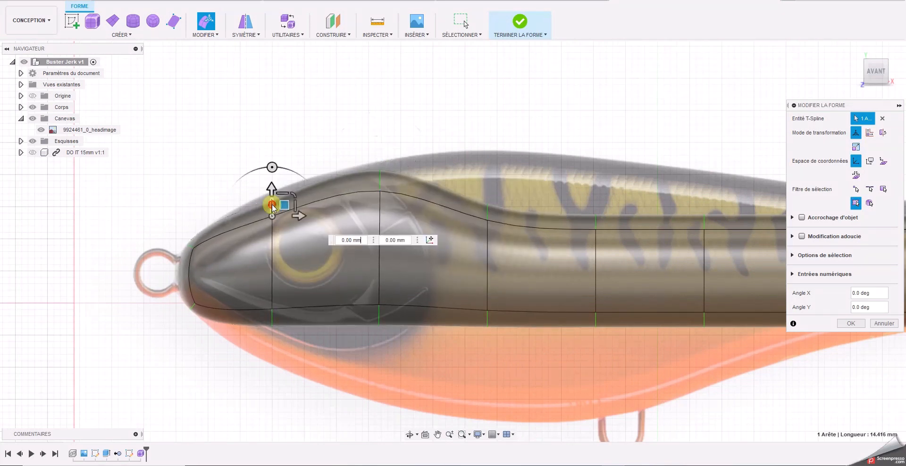
left_click(271, 207)
left_click_drag(284, 205, 283, 195)
- Raise the next two top edges behind the gill cover to the back outline and fine-tune the top edges over the head
left_click(489, 211)
left_click_drag(499, 209, 502, 170)
left_click(597, 218)
left_click_drag(609, 216, 613, 151)
left_click(491, 182)
left_click_drag(497, 175, 499, 148)
left_click(381, 174)
left_click_drag(393, 176, 396, 172)
left_click(272, 205)
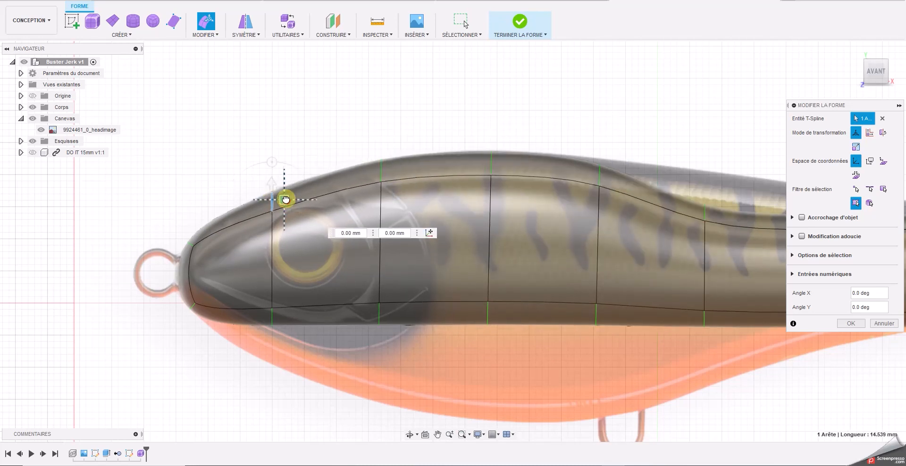
left_click_drag(286, 201, 286, 197)
- Raise the top edges along the rear half of the back and fine-tune them to the lure's upper outline
middle_click_drag(699, 211, 460, 202)
scroll(460, 202, "down", 1)
left_click(464, 203)
left_click_drag(478, 198, 482, 179)
left_click(563, 212)
left_click_drag(574, 202, 579, 174)
left_click(468, 188)
left_click_drag(480, 184, 480, 173)
left_click(565, 188)
left_click_drag(575, 186, 576, 189)
left_click(470, 185)
left_click_drag(480, 175, 480, 173)
- Lower the upper end edge at the tail and fit the two top edges ahead of it to the back outline
middle_click_drag(661, 205, 396, 194)
left_click(583, 211)
left_click_drag(592, 202, 591, 255)
left_click(497, 209)
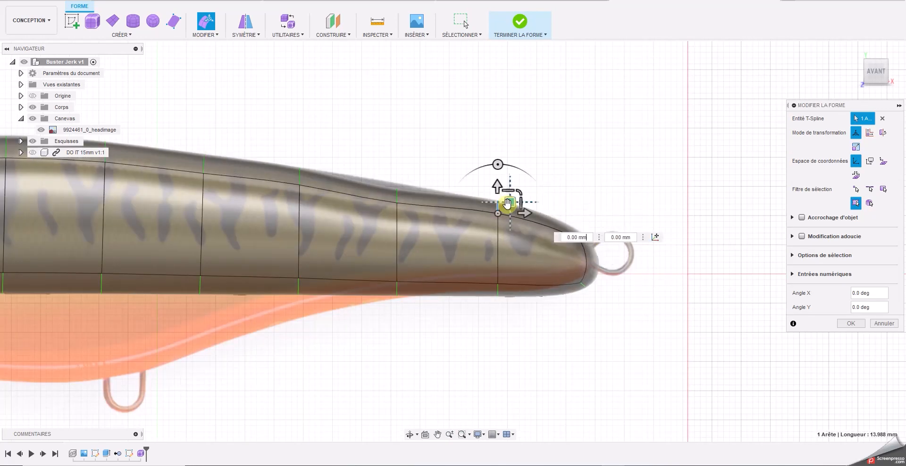
left_click_drag(510, 196, 509, 205)
left_click(396, 198)
left_click_drag(409, 193, 410, 188)
left_click_drag(510, 206, 510, 203)
- Adjust the upper and lower end edges at the tail tip and raise the adjacent underside edge to the reference outline
scroll(602, 250, "up", 1)
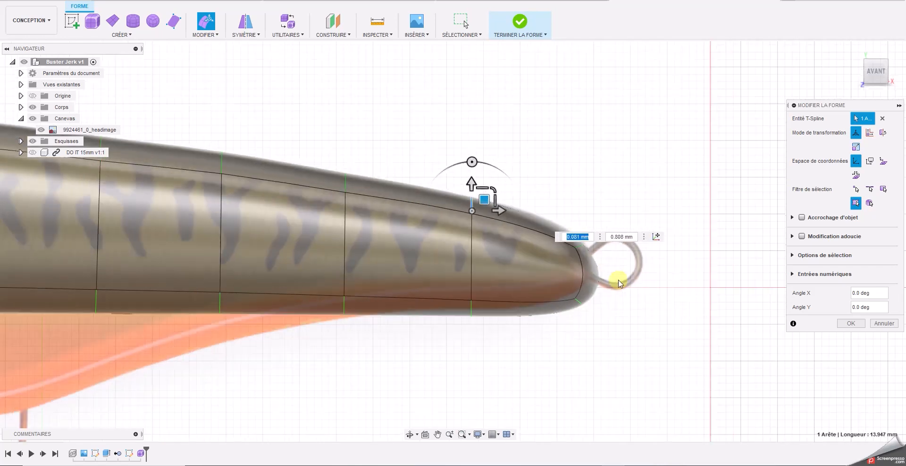
middle_click_drag(602, 277, 531, 242)
left_click(504, 211)
left_click_drag(515, 206, 515, 198)
left_click(502, 262)
left_click_drag(515, 254, 501, 240)
left_click(397, 277)
left_click_drag(409, 255, 411, 247)
- Lower three consecutive underside edges from the rear body forward to just ahead of the belly hook hanger to follow the belly outline
middle_click_drag(503, 264, 779, 224)
left_click(424, 233)
left_click_drag(437, 212, 437, 237)
left_click(302, 242)
left_click_drag(312, 212, 320, 281)
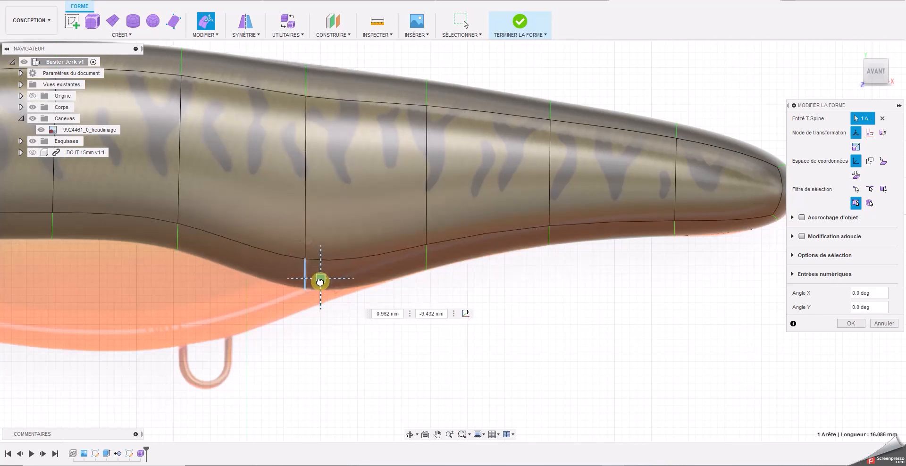
middle_click_drag(319, 281, 464, 227)
left_click(322, 184)
left_click_drag(334, 158, 334, 292)
- Lower the underside edges ahead of the belly hook hanger and beneath the gill cover to the belly outline
middle_click_drag(185, 238, 333, 210)
double_click(341, 169)
left_click(346, 167)
left_click_drag(347, 125, 340, 192)
left_click(222, 156)
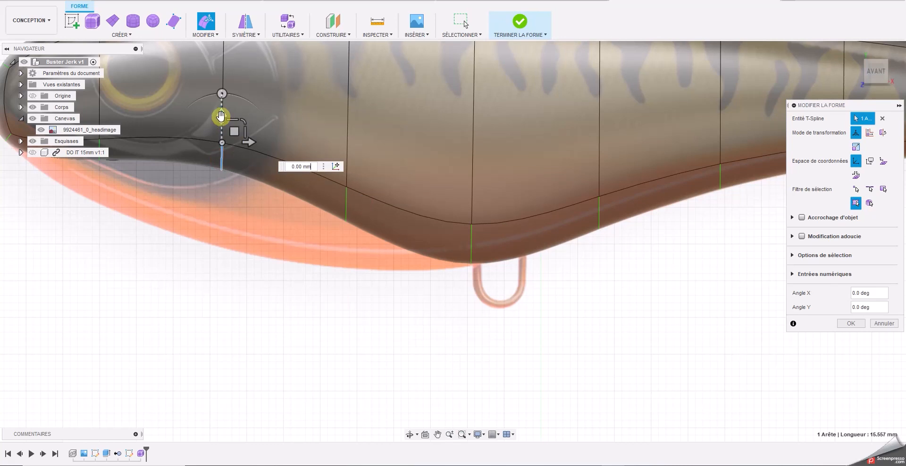
left_click_drag(222, 122, 222, 209)
left_click(346, 212)
left_click_drag(347, 170, 347, 223)
- Fine-tune the underside edges around the belly hook hanger and beneath the gill cover to match the belly curve
left_click(412, 244)
left_click_drag(409, 207, 407, 196)
left_click(472, 247)
left_click_drag(484, 215, 483, 221)
left_click(599, 213)
left_click_drag(607, 186, 607, 189)
left_click(348, 241)
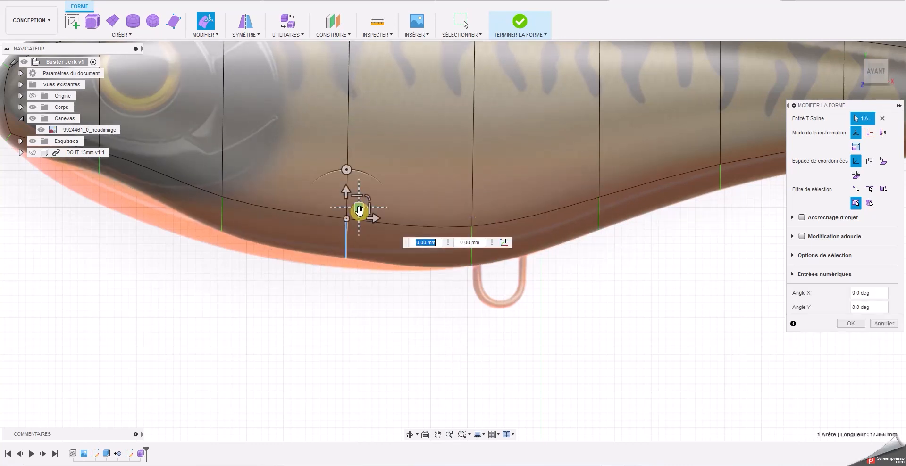
left_click_drag(357, 207, 360, 222)
left_click(471, 243)
left_click_drag(482, 217, 482, 214)
left_click(222, 222)
left_click_drag(234, 193, 236, 198)
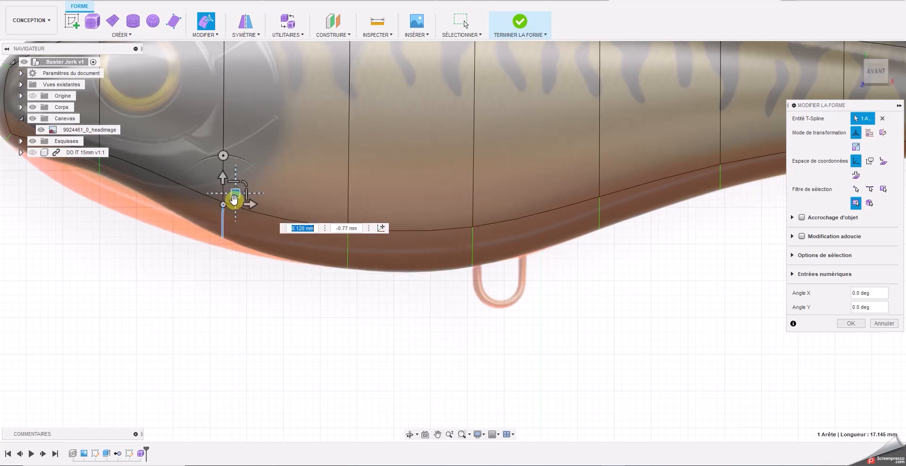
- Lower the underside edge beneath the eye about 6 mm to follow the lure's lower jaw outline
middle_click_drag(141, 198, 338, 212)
left_click(295, 177)
left_click_drag(306, 158, 303, 199)
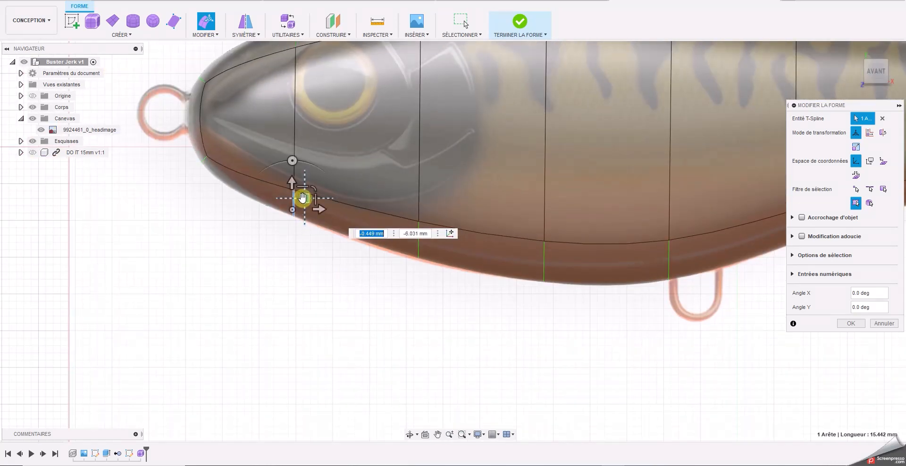
- Fine-tune the lower edges at the nose, beneath the gill cover and ahead of the belly hook hanger to match the outline
left_click(204, 163)
left_click_drag(222, 144, 218, 129)
left_click(417, 238)
left_click_drag(429, 208, 431, 215)
middle_click_drag(534, 345, 453, 346)
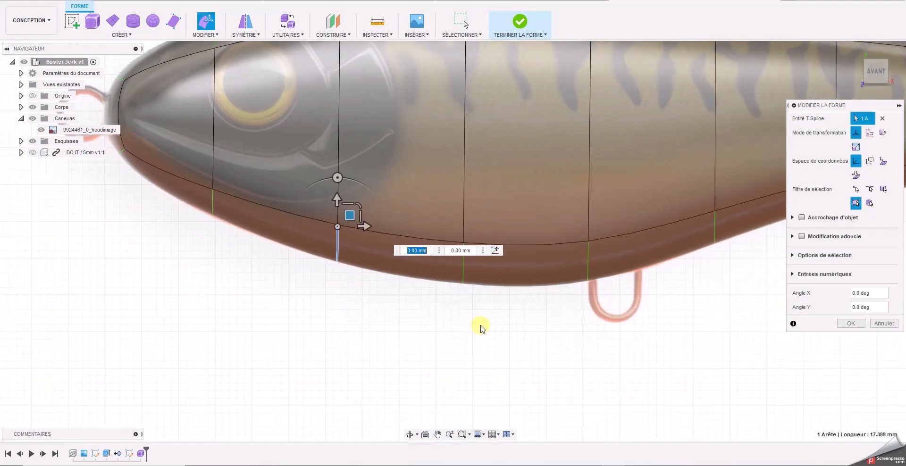
left_click(462, 267)
left_click_drag(474, 234, 477, 234)
left_click(456, 344)
- Raise the upper edge just behind the gill cover about 1.3 mm to follow the highest part of the back outline
scroll(457, 344, "down", 4)
middle_click_drag(484, 352, 400, 353)
scroll(400, 353, "down", 1)
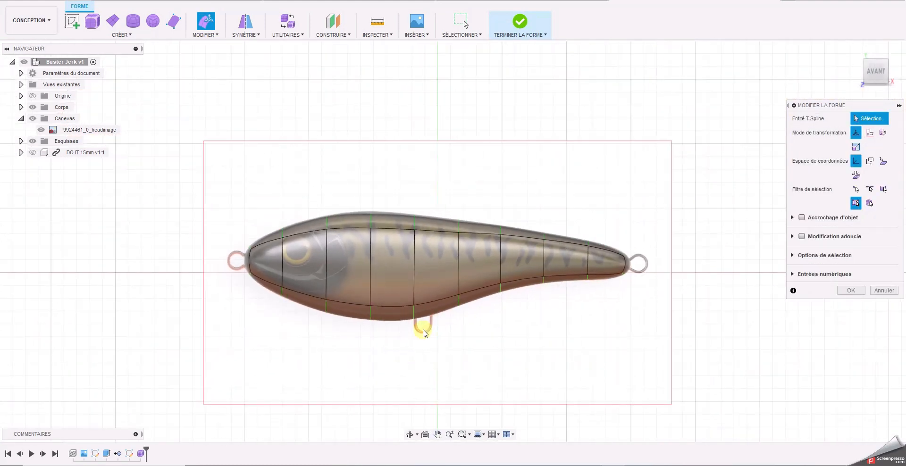
scroll(475, 218, "up", 4)
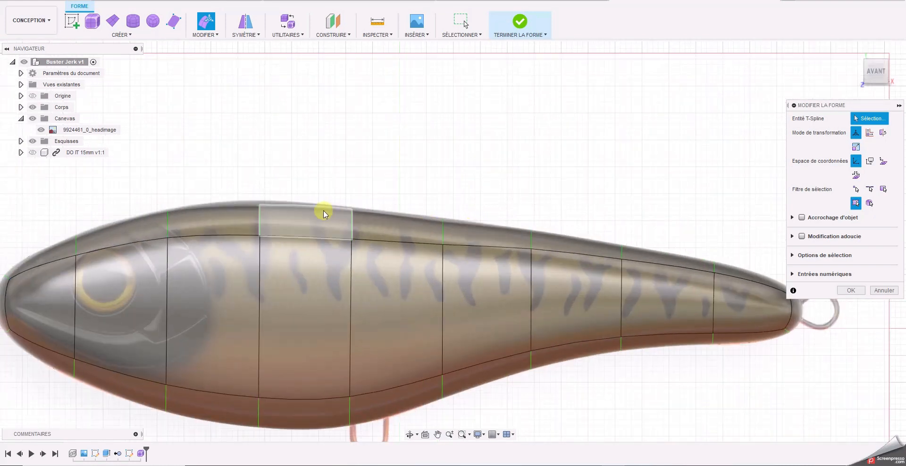
scroll(248, 197, "up", 2)
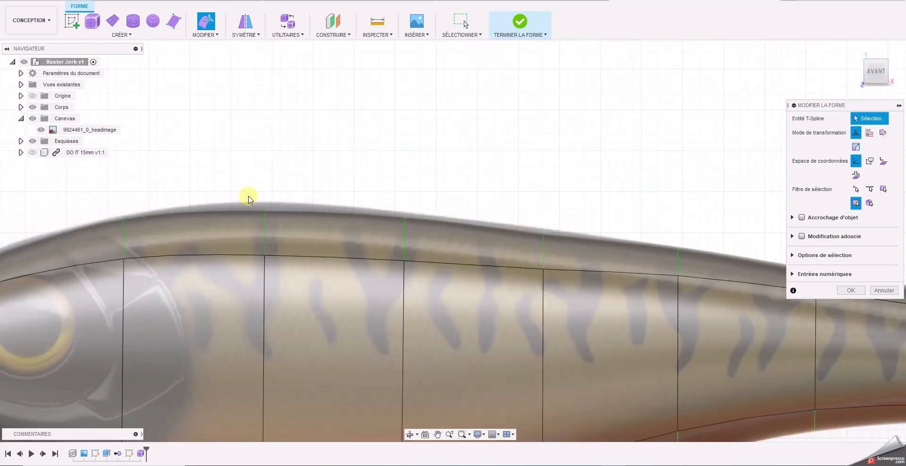
left_click(264, 220)
mouse_move(277, 244)
left_mouse_down()
mouse_move(281, 284)
mouse_move(279, 234)
left_mouse_up()
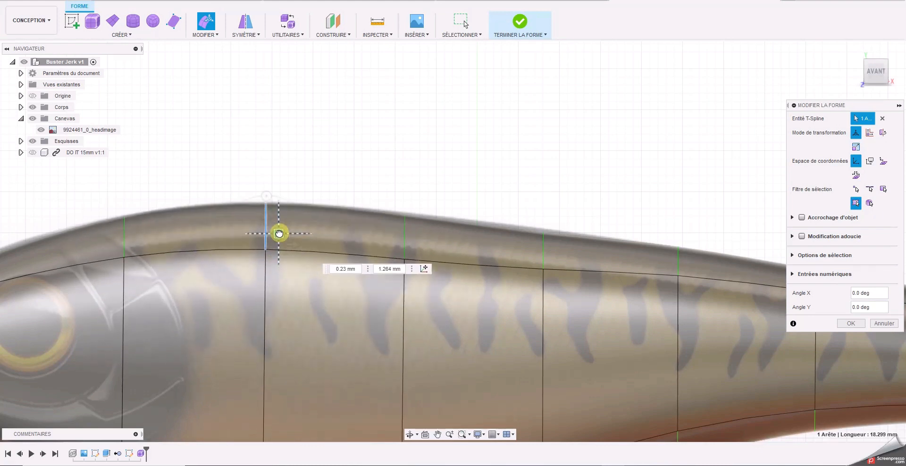
- Adjust the next upper edges from mid-back toward the tail to follow the lure's sloping back outline
middle_click_drag(440, 240, 376, 234)
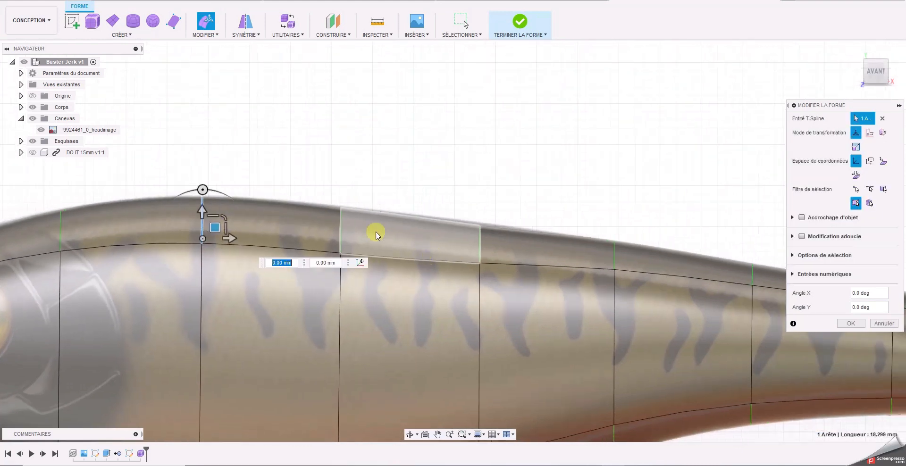
left_click(341, 227)
left_click_drag(352, 237, 489, 249)
left_click(479, 241)
middle_click_drag(610, 310, 422, 292)
left_click(423, 235)
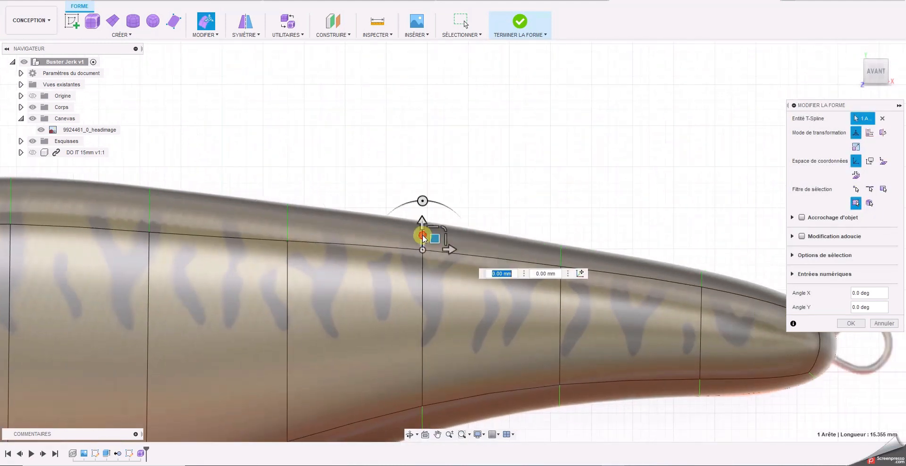
left_click_drag(434, 239, 439, 242)
- Accept the edge edits, finish the form and hide the 9924461_0_headimage reference canvas
middle_click_drag(551, 286, 568, 180)
middle_click_drag(595, 338, 597, 261)
middle_click_drag(571, 316, 634, 308)
middle_click_drag(368, 350, 637, 307)
scroll(637, 309, "down", 5)
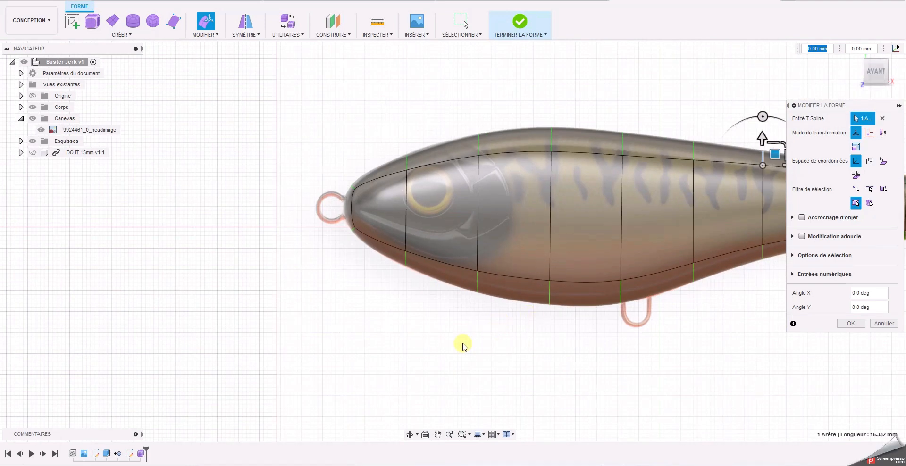
middle_click_drag(477, 346, 380, 341)
left_click(851, 323)
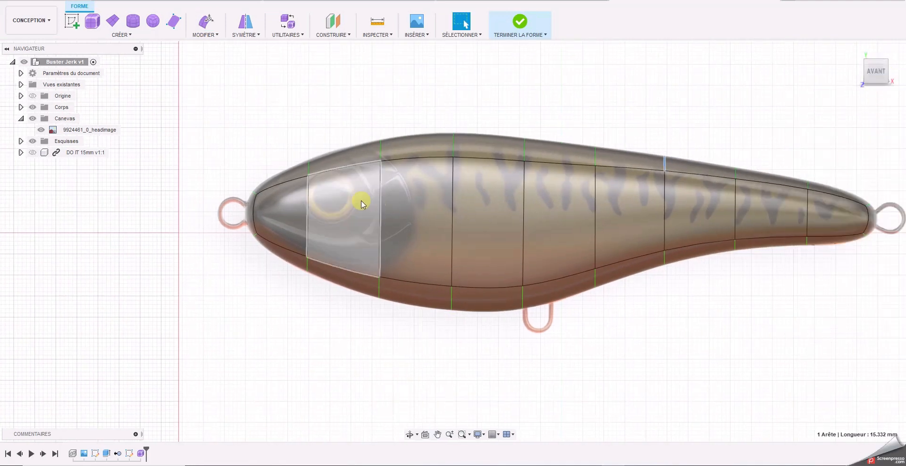
left_click(520, 21)
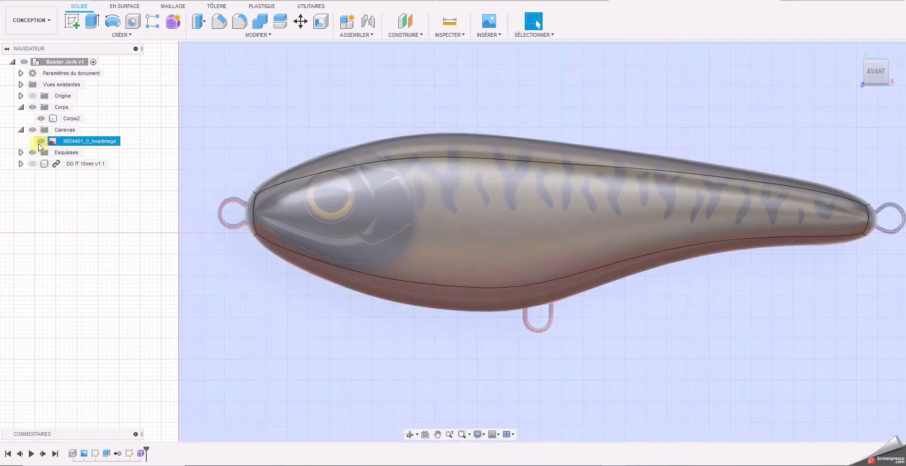
left_click(41, 141)
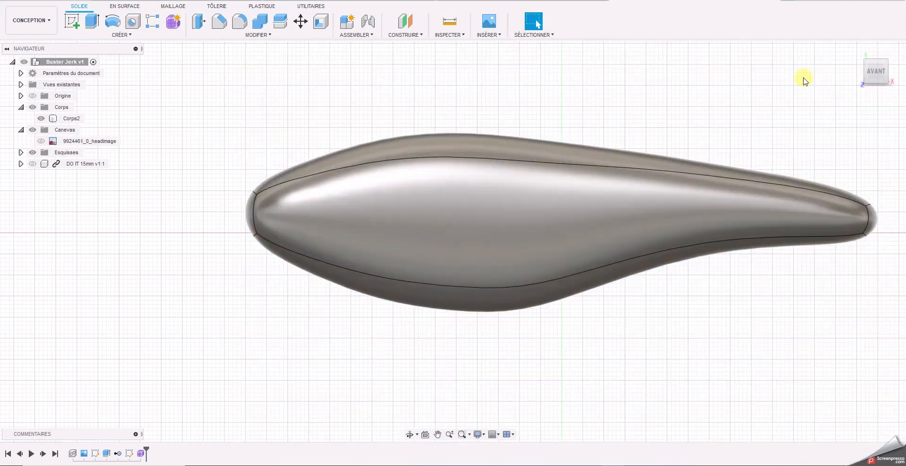
- Examine the finished lure body's shape head-on and from oblique angles
left_click(878, 76)
left_click(885, 75)
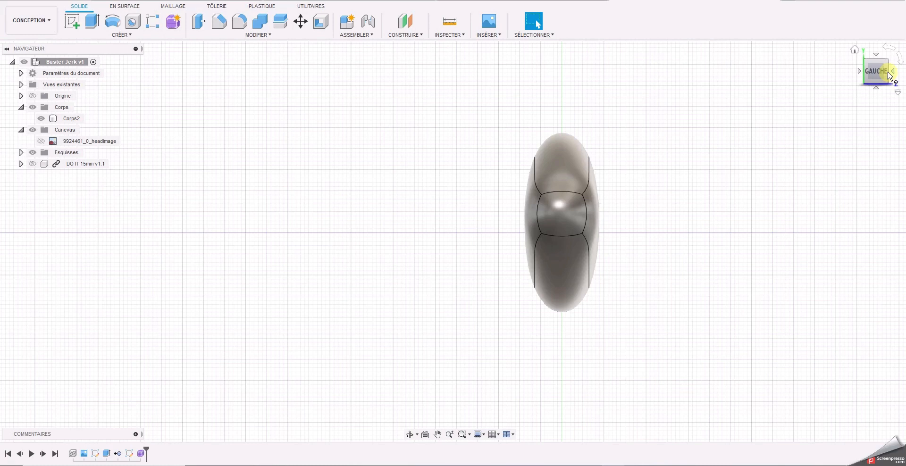
mouse_move(852, 75)
middle_mouse_down("shift")
mouse_move(803, 86)
mouse_move(849, 79)
middle_mouse_up("shift")
left_click(873, 74)
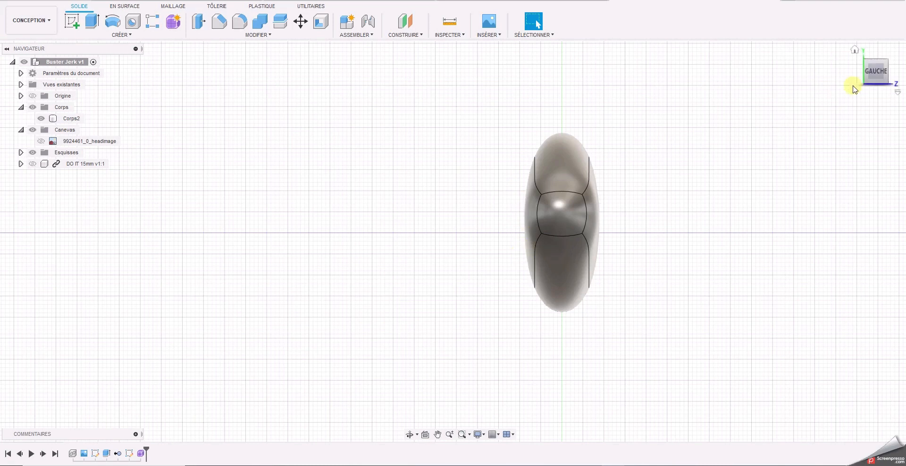
left_click_drag(875, 71, 770, 80)
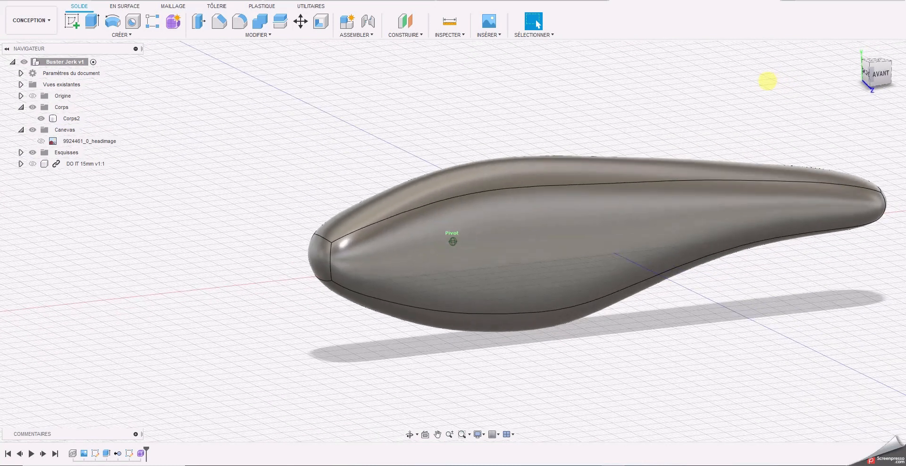
left_click_drag(880, 73, 886, 73)
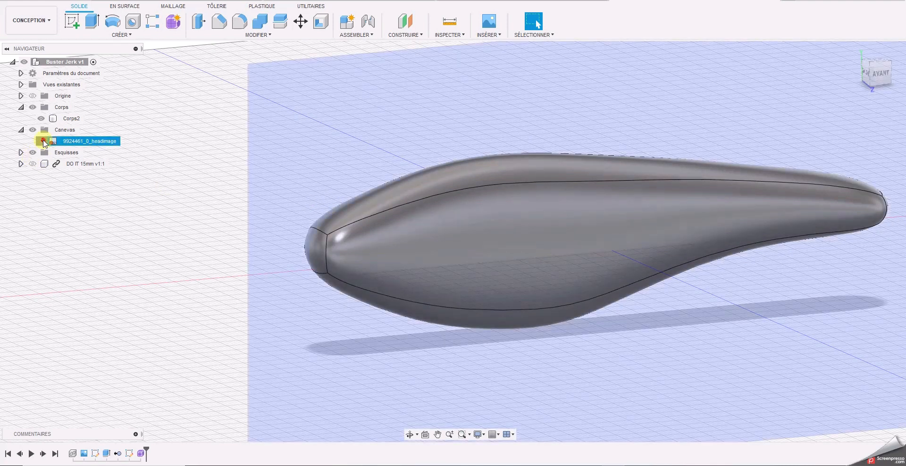
left_click(42, 141)
left_click(41, 141)
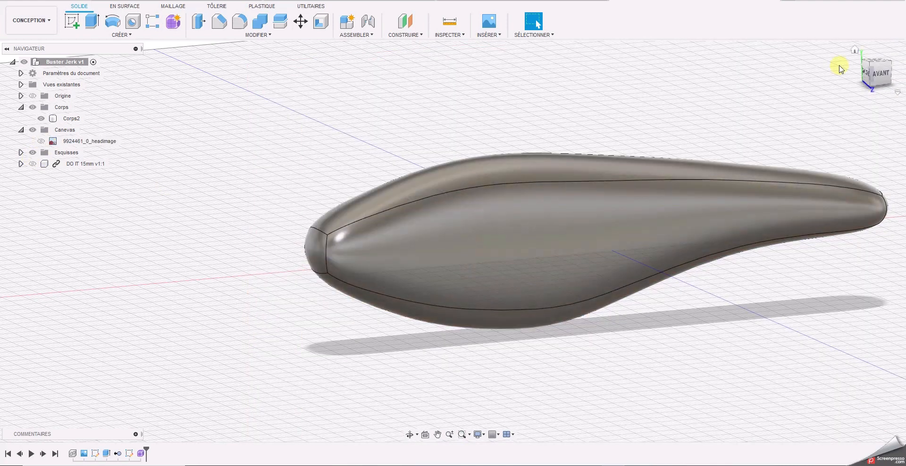
left_click_drag(876, 73, 882, 73)
middle_click_drag(679, 170, 601, 157)
scroll(600, 157, "down", 1)
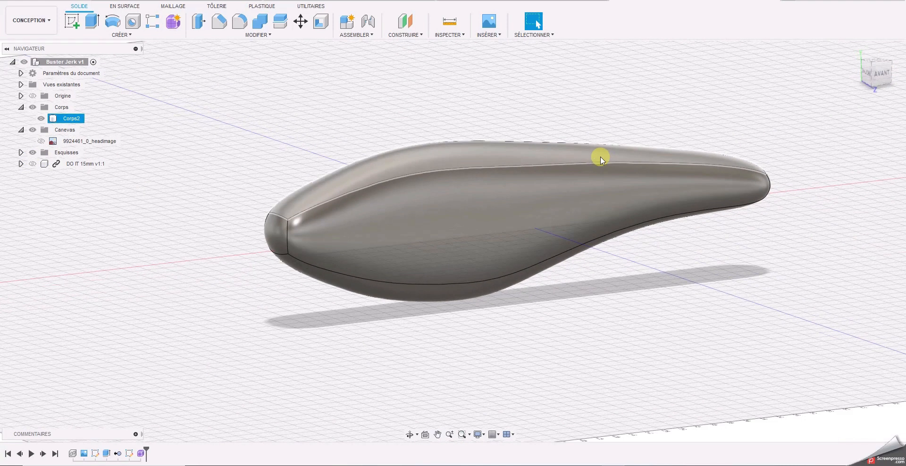
left_click(402, 147)
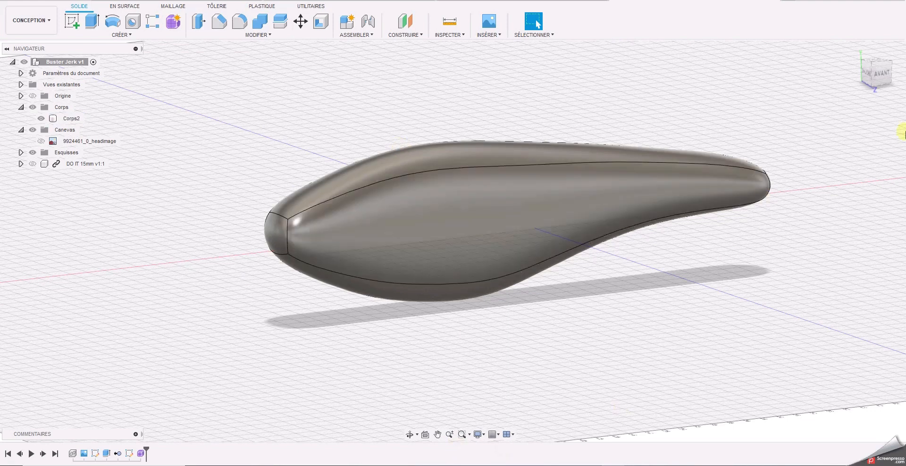
left_click_drag(884, 80, 873, 72)
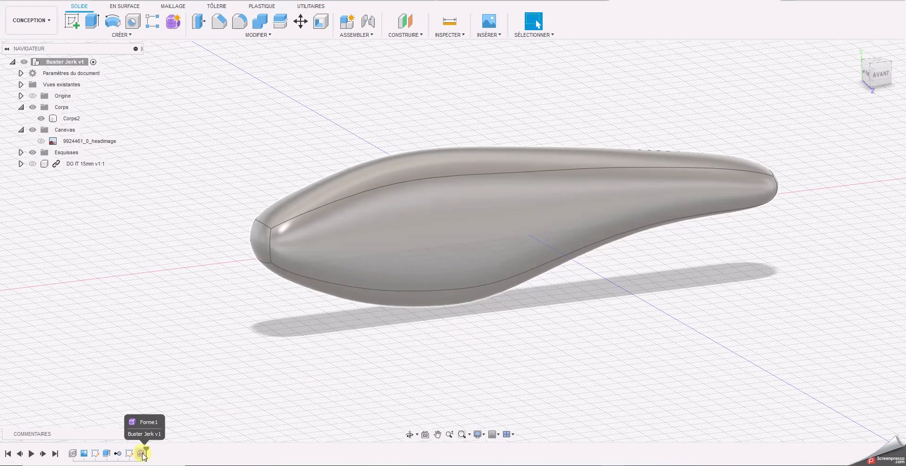
- Reopen the lure body's form feature for editing and view it at an oblique angle
double_click(142, 454)
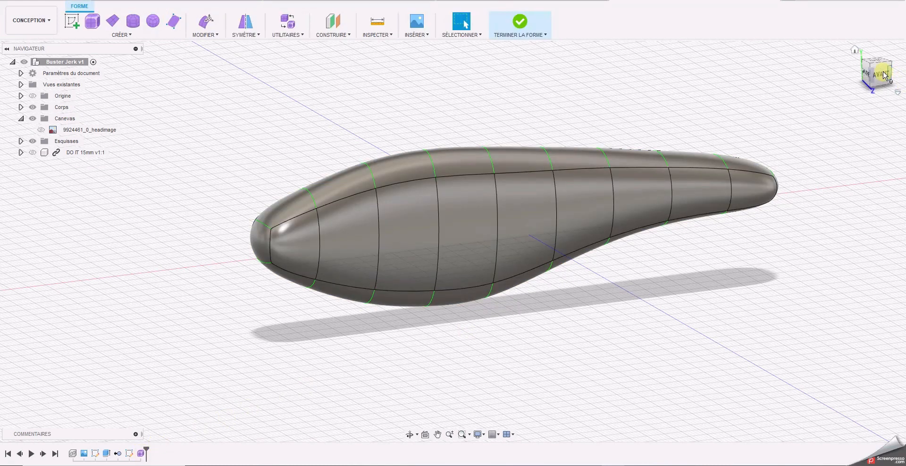
left_click(880, 75)
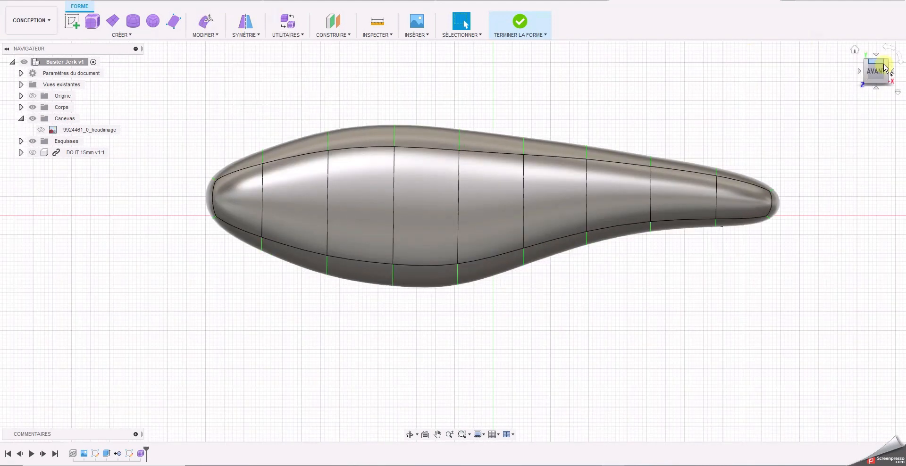
left_click(866, 60)
- Insert an edge loop along the centre of the back from the upper longitudinal edge, with insertion location -0.50 and Simple mode
left_click(314, 223)
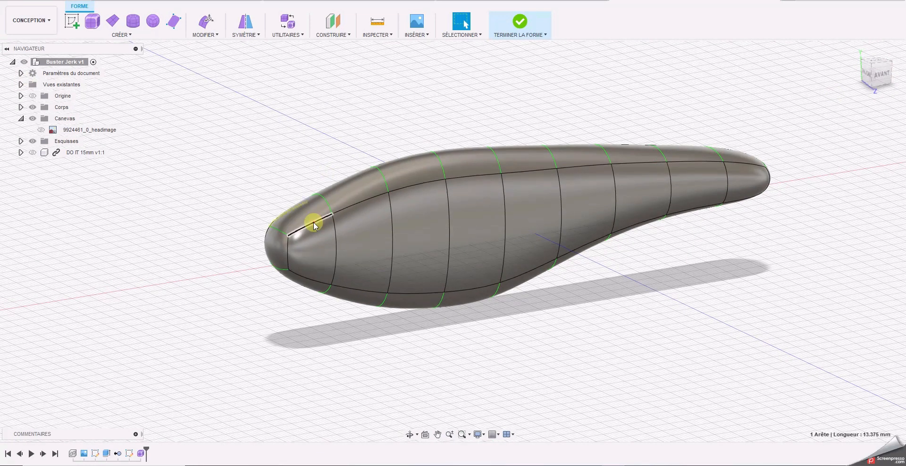
double_click(314, 224)
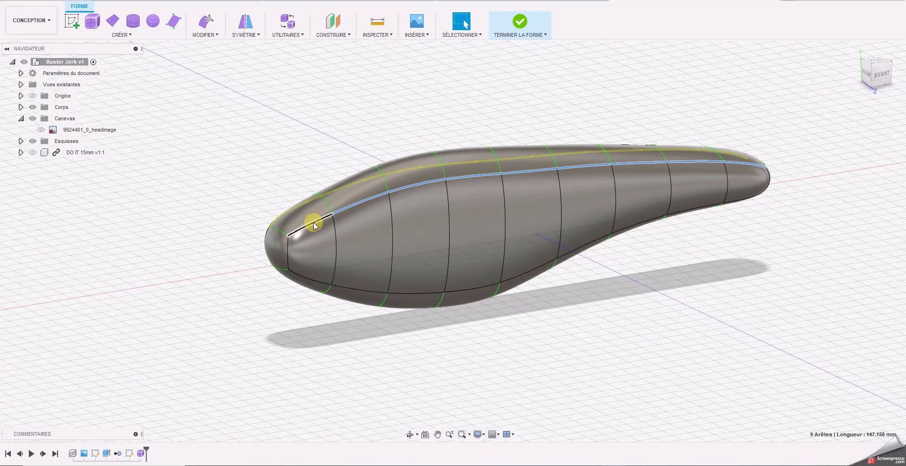
double_click(317, 285, "shift")
left_click(213, 34)
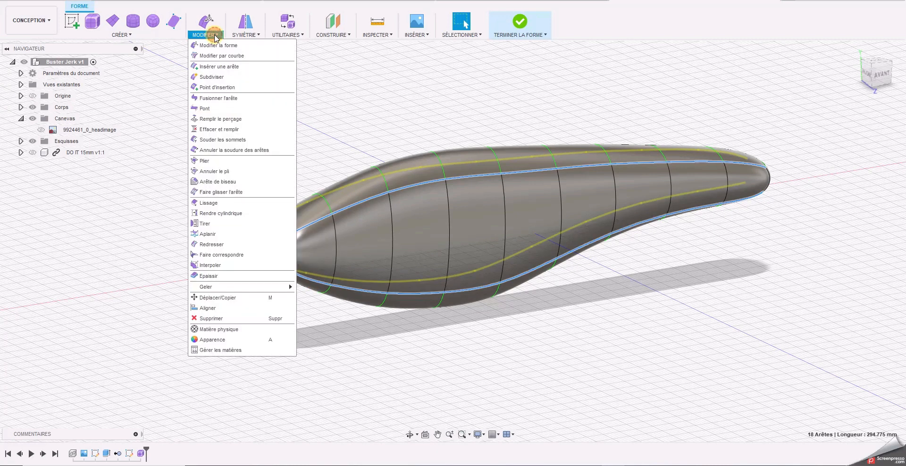
left_click(218, 66)
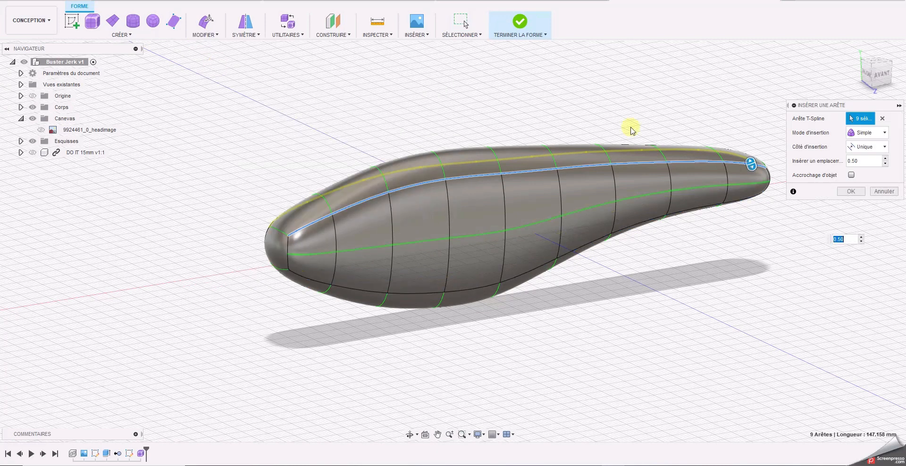
left_click(876, 81)
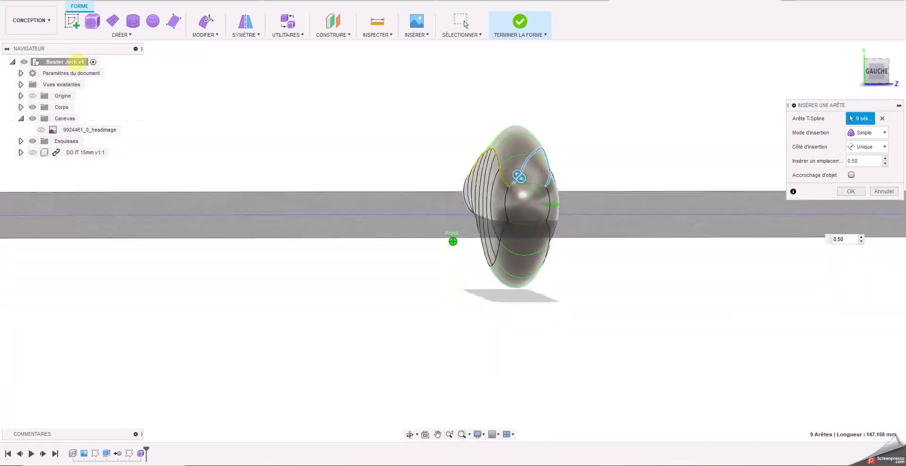
left_click_drag(876, 81, 869, 84)
left_click_drag(562, 103, 450, 91)
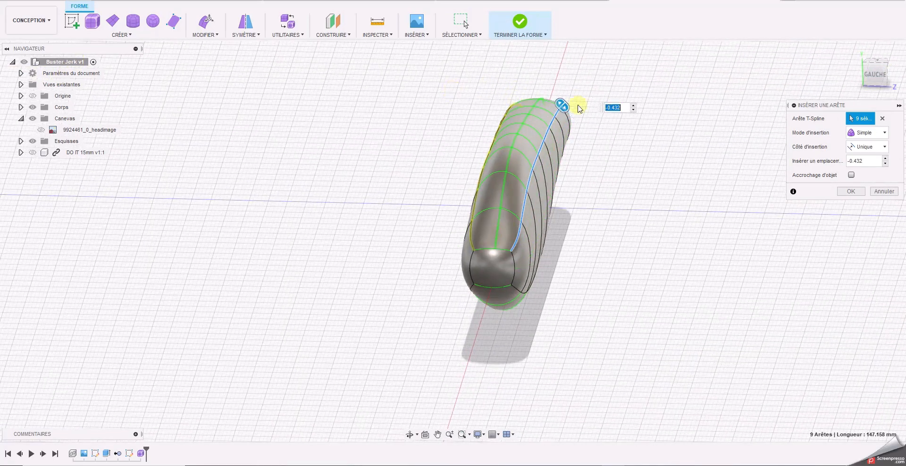
left_click(624, 110)
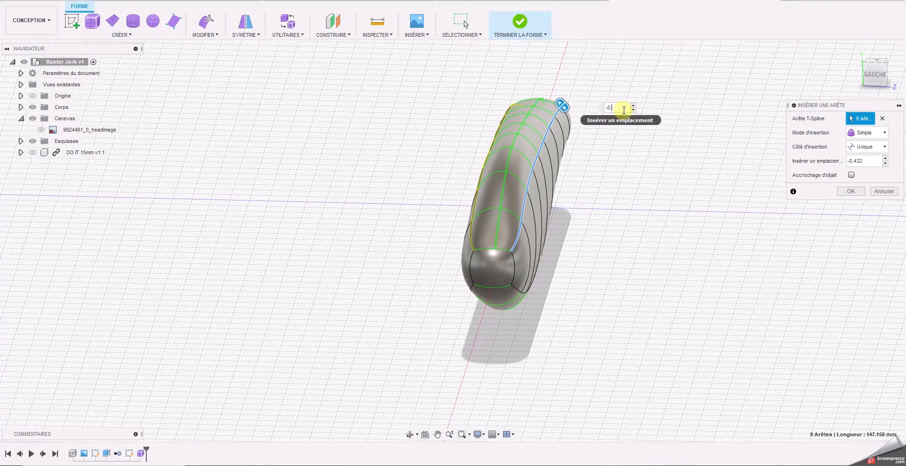
type(".50")
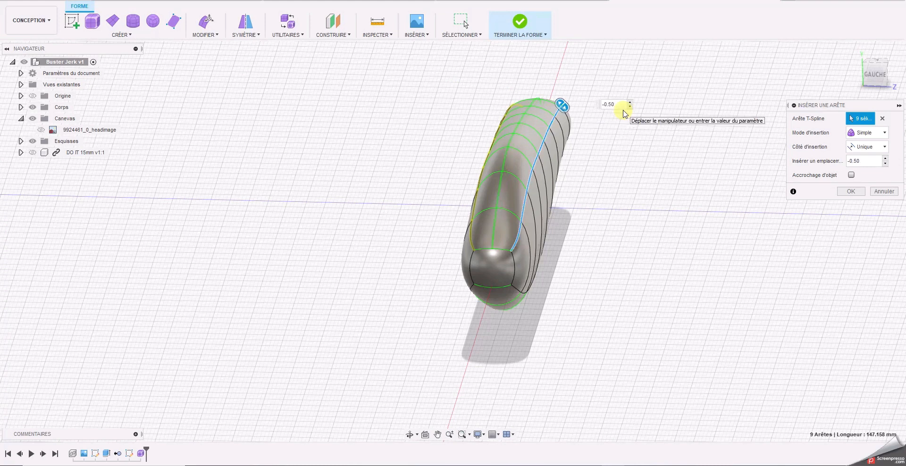
key("Return")
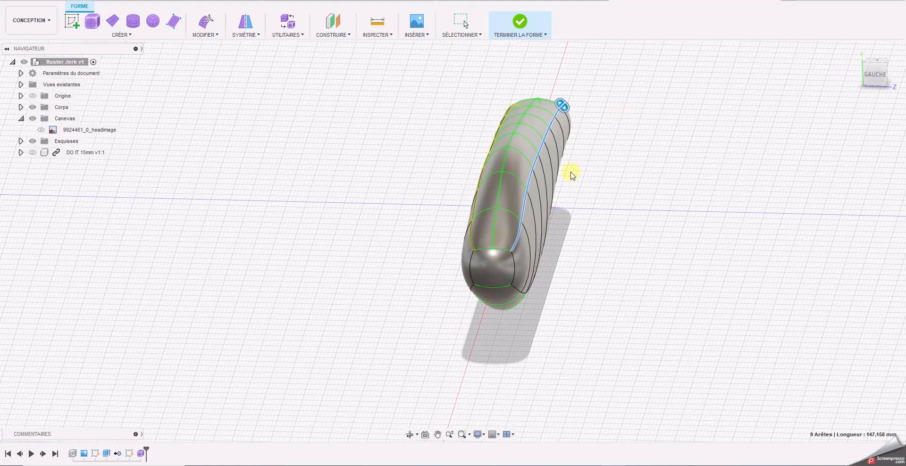
left_click(570, 177)
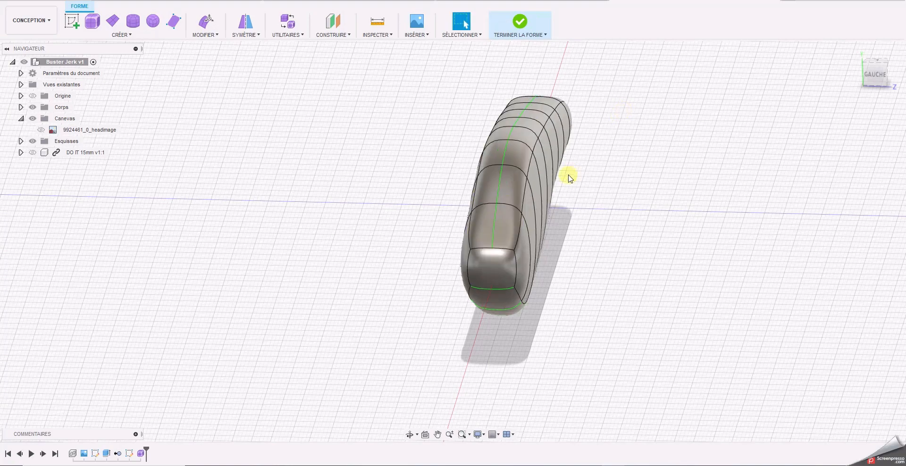
- Insert an edge loop along the centre of the belly from the lower longitudinal edge, with insertion location -0.50 and Simple mode
left_click(874, 70)
left_click_drag(873, 61, 818, 49)
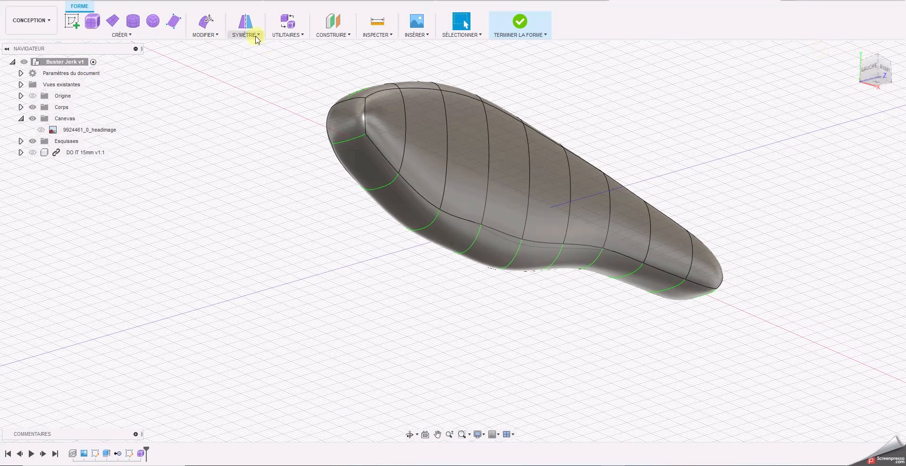
left_click(219, 36)
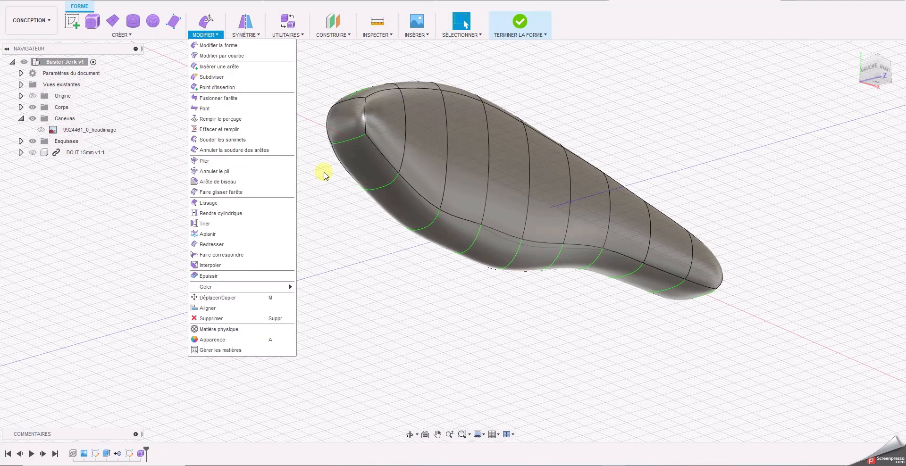
left_click(401, 289)
double_click(403, 180)
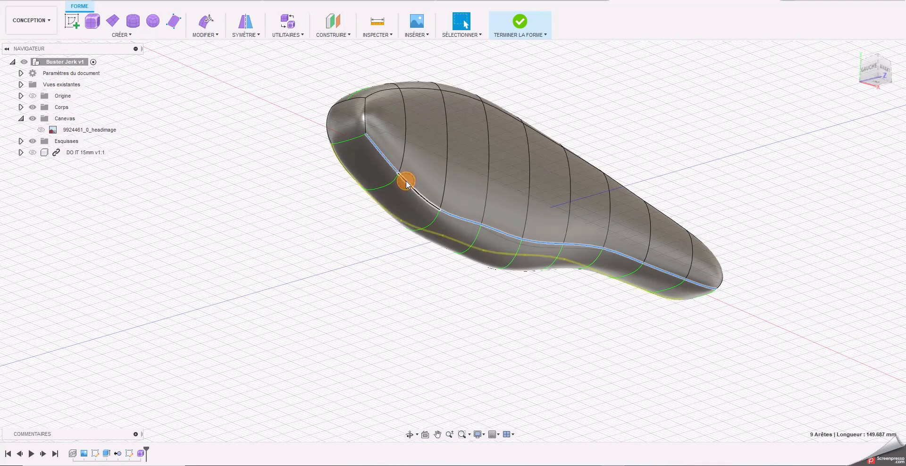
left_click(210, 35)
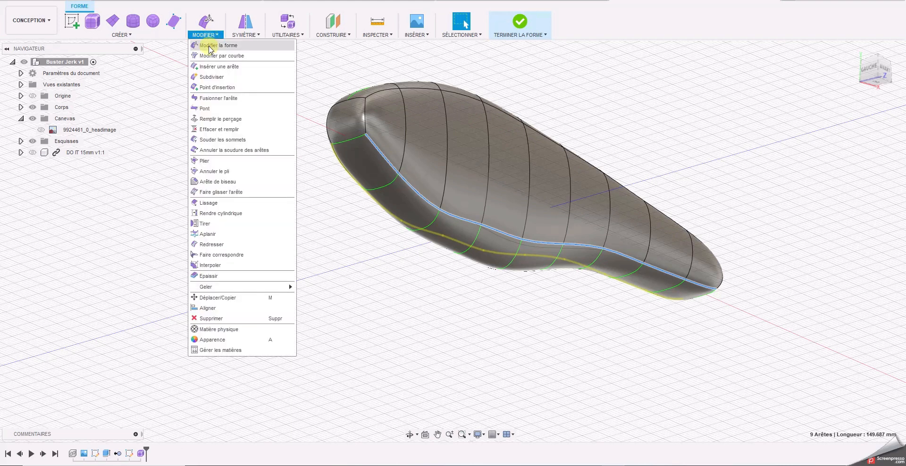
left_click(211, 68)
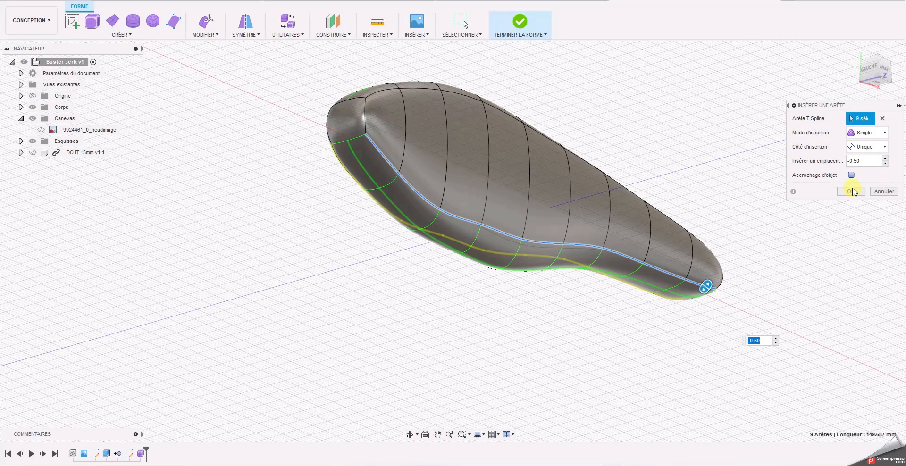
left_click_drag(875, 71, 870, 71)
left_click(853, 191)
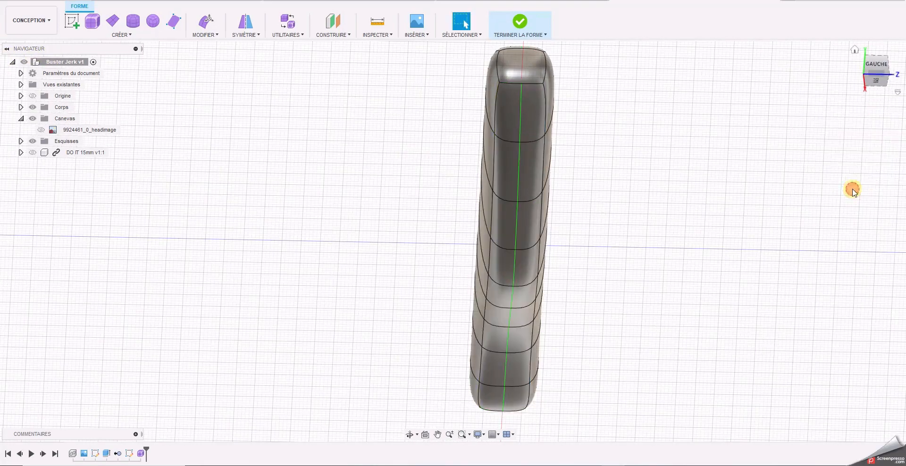
- Try to insert an edge down the middle of the nose face at insertion location 1.00 in Simple mode, and undo it
left_click(874, 71)
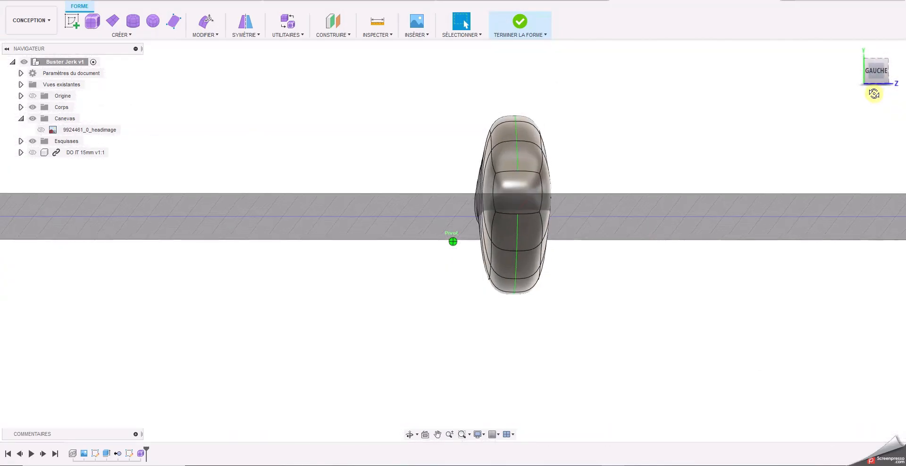
left_click_drag(873, 96, 675, 307)
left_click(875, 76)
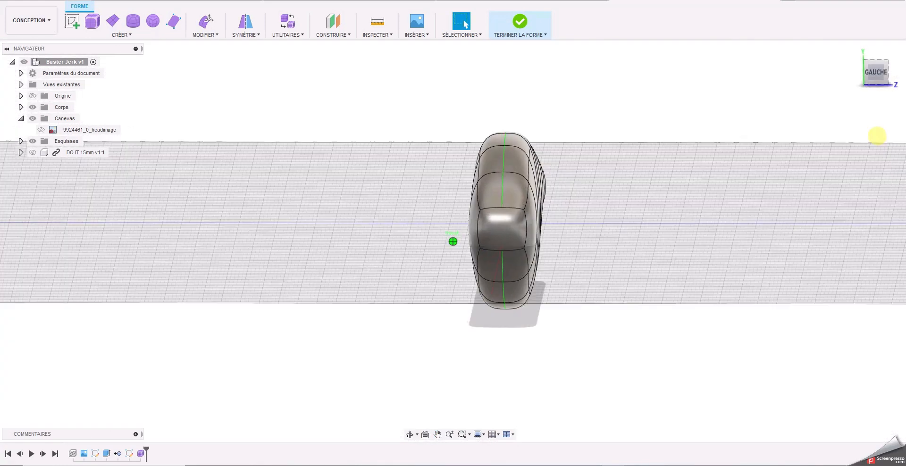
middle_click_drag(879, 131, 792, 124, "shift")
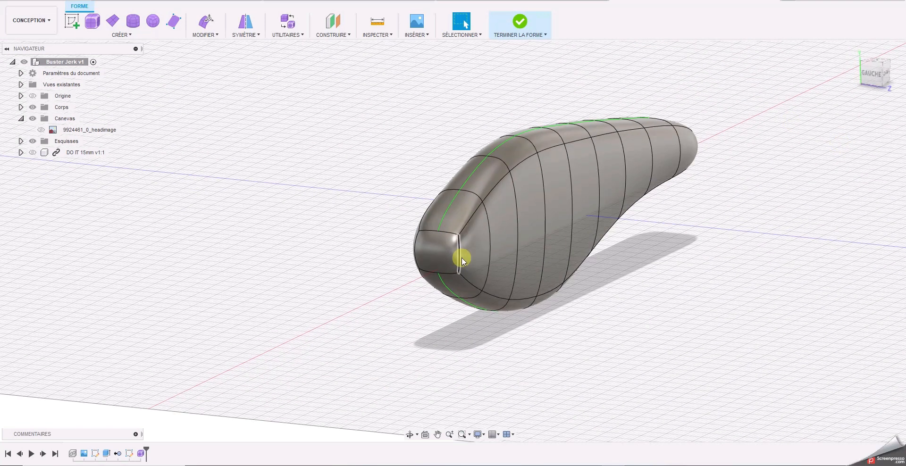
left_click(206, 35)
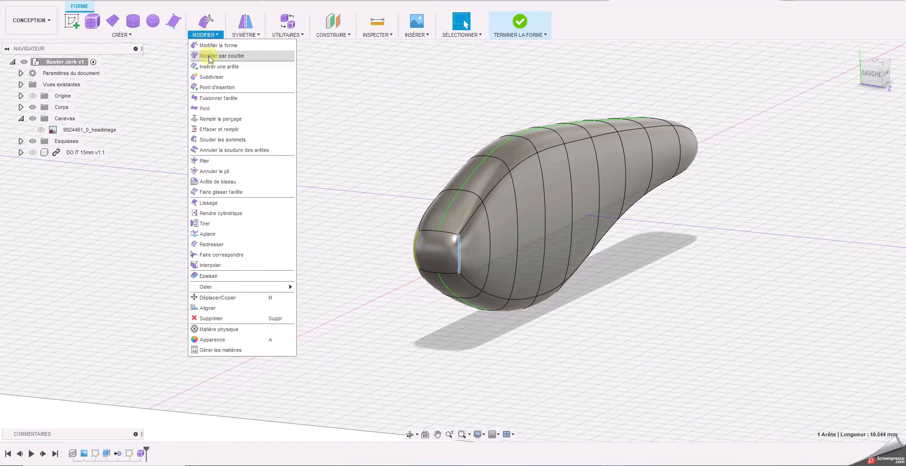
left_click(219, 68)
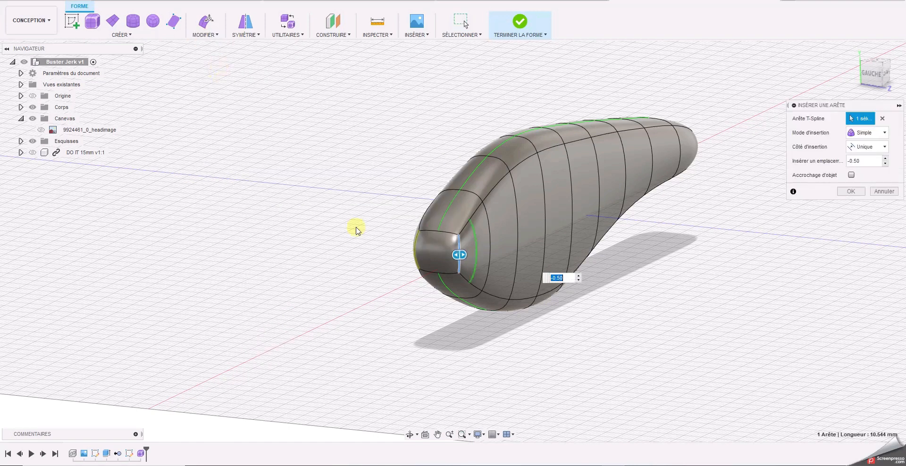
mouse_move(460, 255)
left_mouse_down()
mouse_move(418, 259)
mouse_move(457, 281)
mouse_move(453, 258)
left_mouse_up()
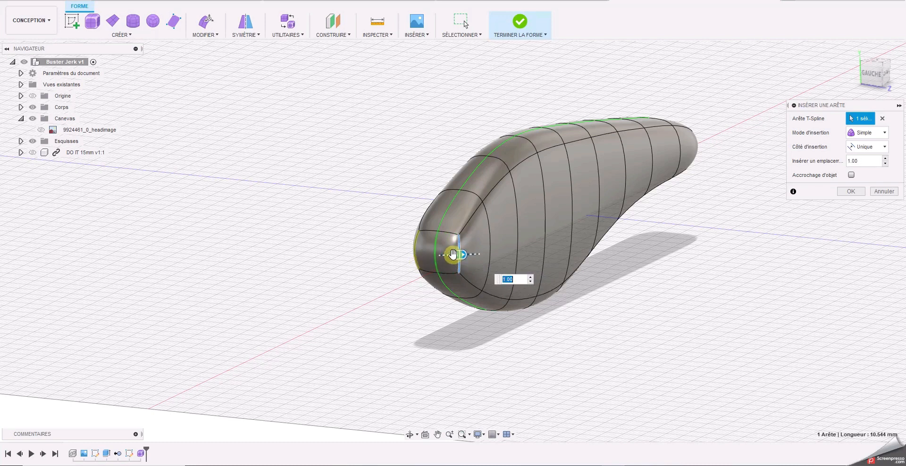
left_click(866, 75)
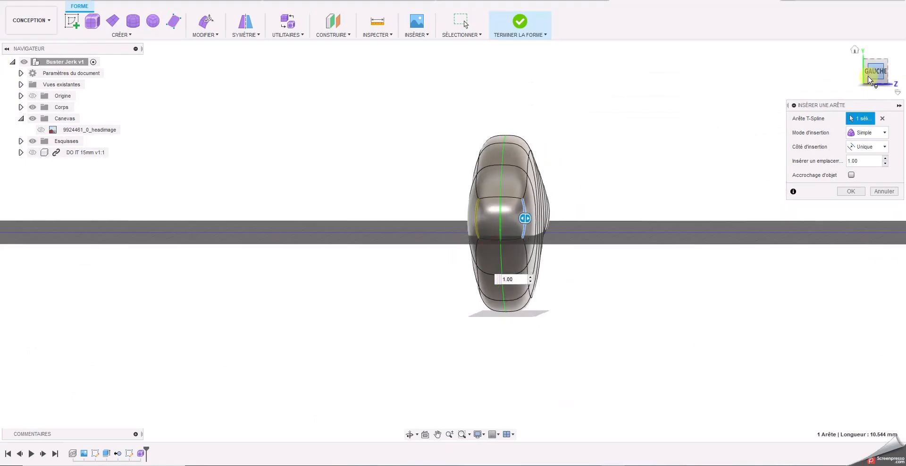
left_click(841, 192)
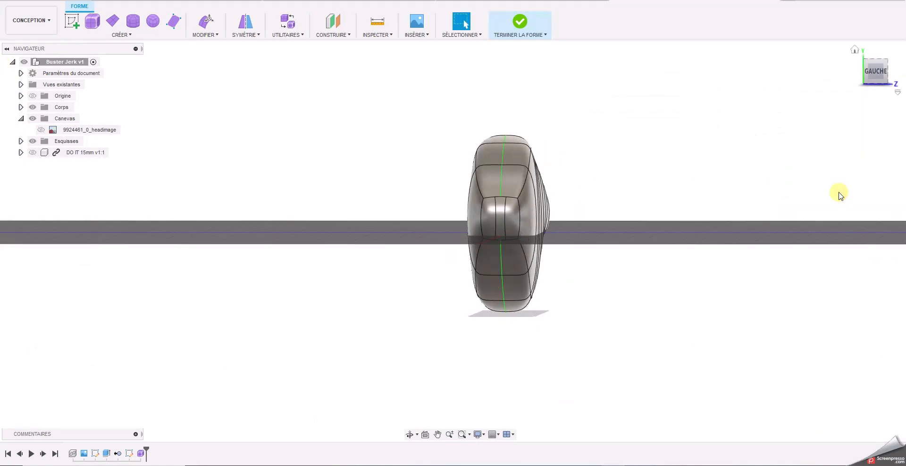
mouse_move(876, 77)
left_mouse_down()
mouse_move(757, 116)
mouse_move(755, 146)
mouse_move(791, 105)
mouse_move(877, 80)
left_mouse_up()
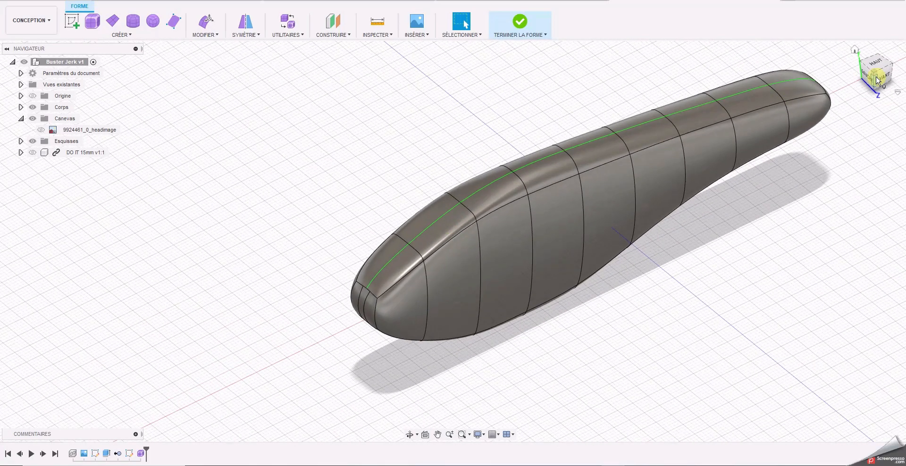
key("ctrl+z")
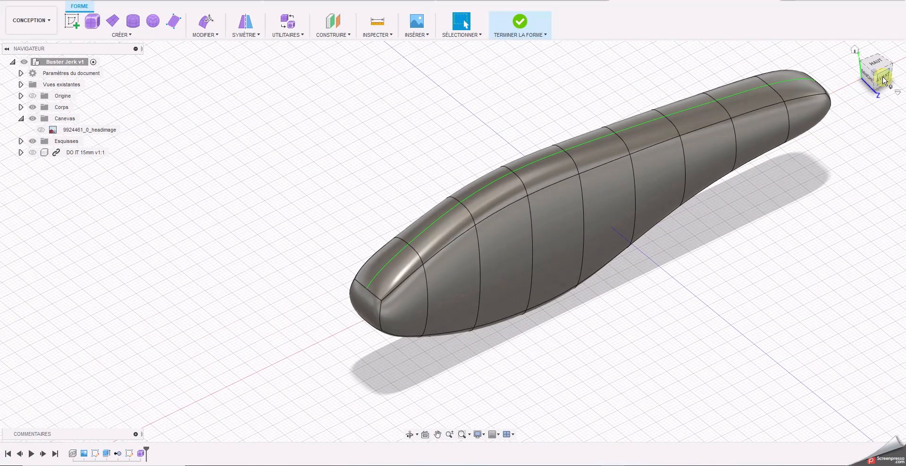
- Finish the form and paste an in-place copy of the solid body Corps2 without any displacement
mouse_move(887, 85)
left_mouse_down()
mouse_move(793, 111)
mouse_move(593, 93)
mouse_move(724, 65)
mouse_move(809, 61)
mouse_move(699, 96)
left_mouse_up()
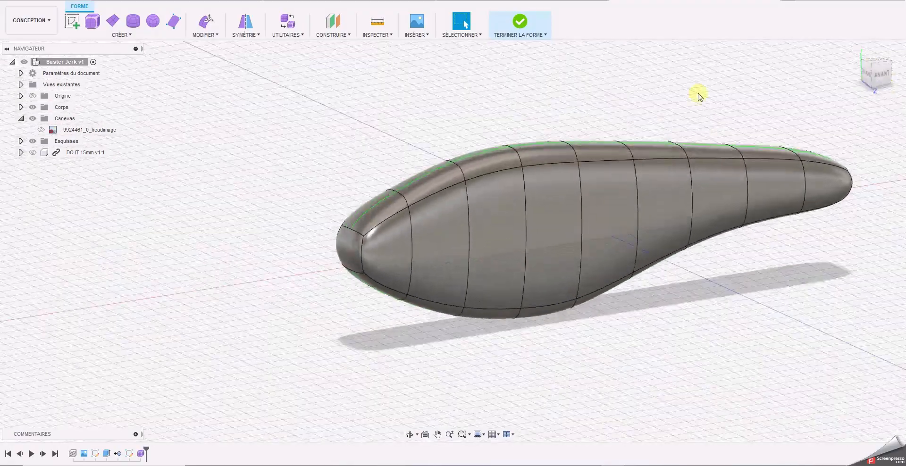
left_click(525, 25)
middle_click_drag(667, 183, 222, 157)
left_click(73, 119)
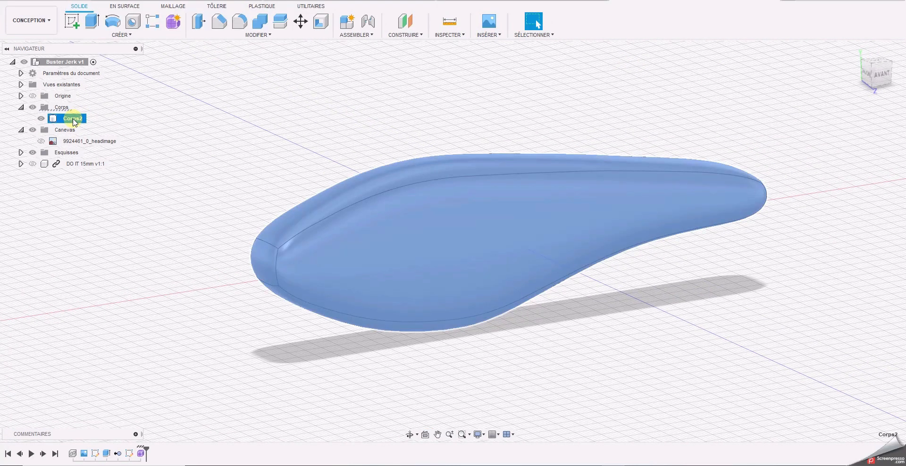
key("ctrl+c")
key("ctrl+v")
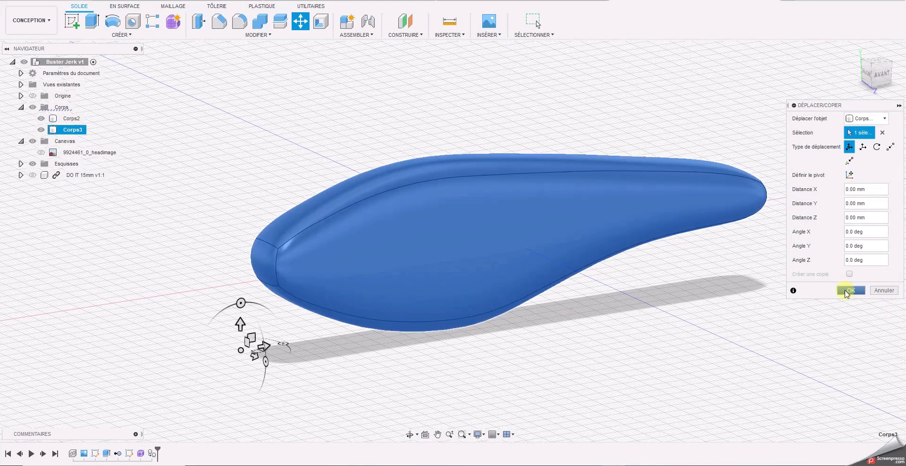
left_click(849, 290)
- Hide the original body Corps2, keeping the copy shown, and rename the original as Forme de base
left_click(42, 129)
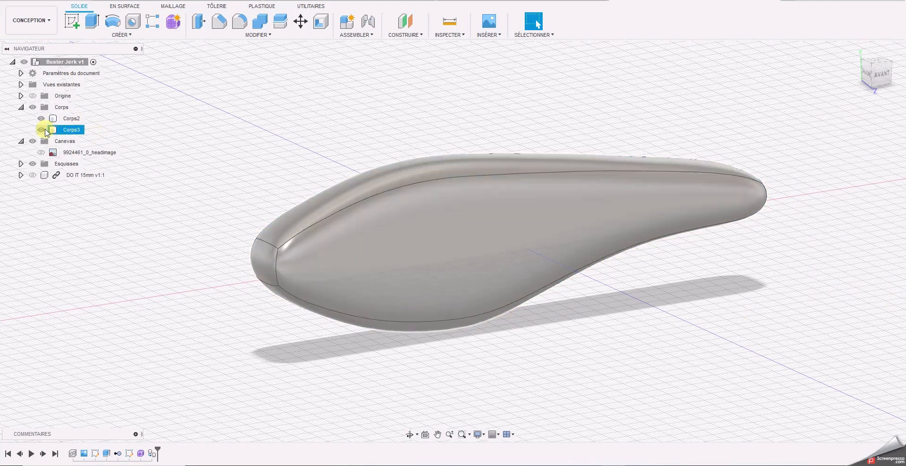
left_click(42, 131)
left_click(41, 119)
double_click(76, 119)
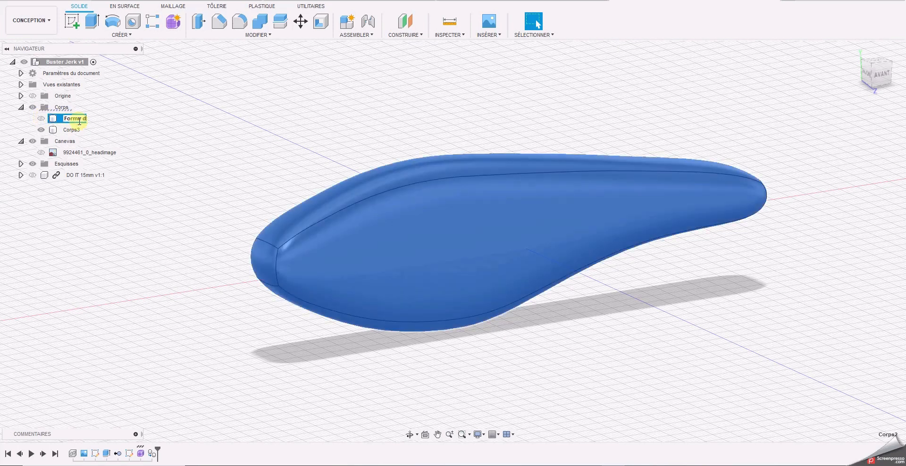
key("Return")
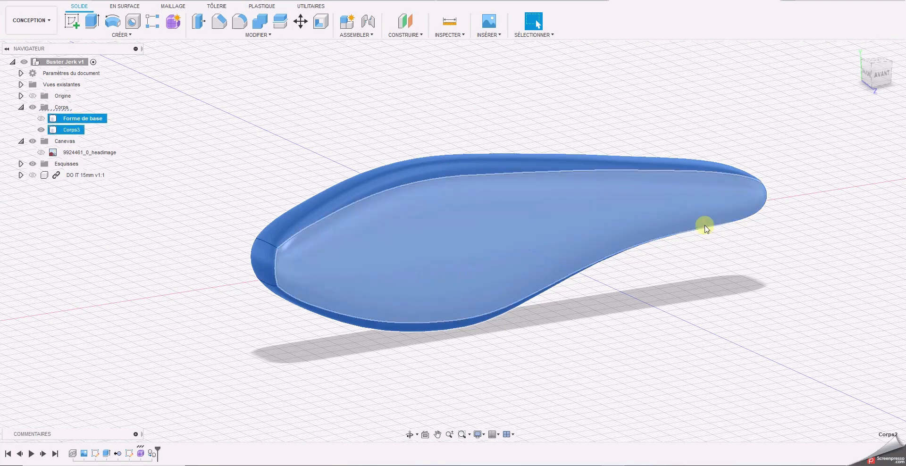
left_click(747, 286)
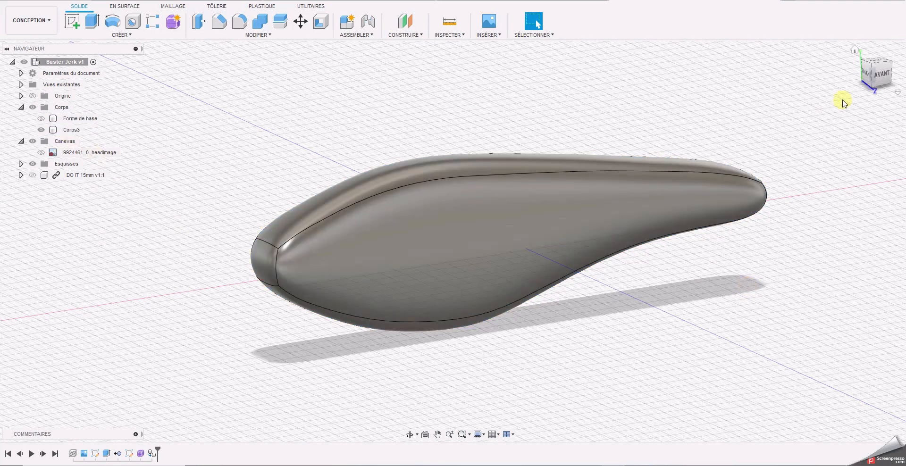
- Split the copied body Corps3 into two lengthwise halves, using the vertical XY origin plane as the splitting tool
mouse_move(889, 77)
left_mouse_down()
mouse_move(878, 78)
mouse_move(893, 81)
mouse_move(883, 73)
mouse_move(902, 66)
left_mouse_up()
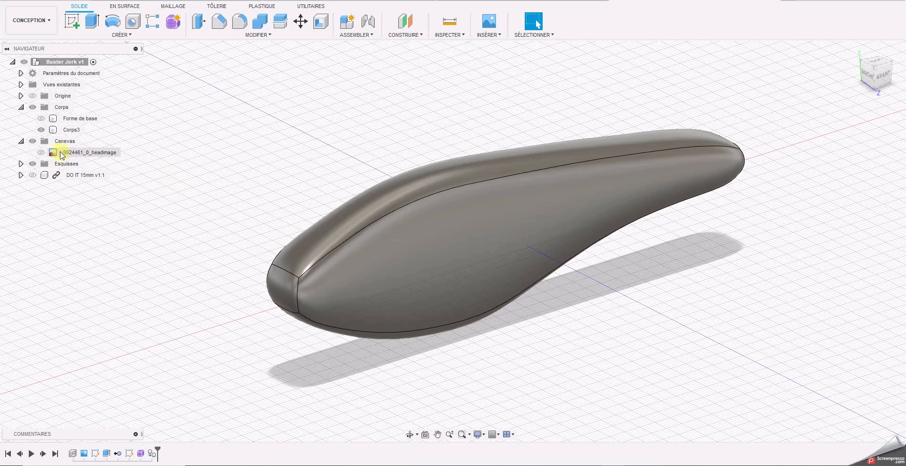
left_click(885, 79)
mouse_move(453, 241)
middle_mouse_down("shift")
mouse_move(34, 84)
mouse_move(321, 79)
middle_mouse_up("shift")
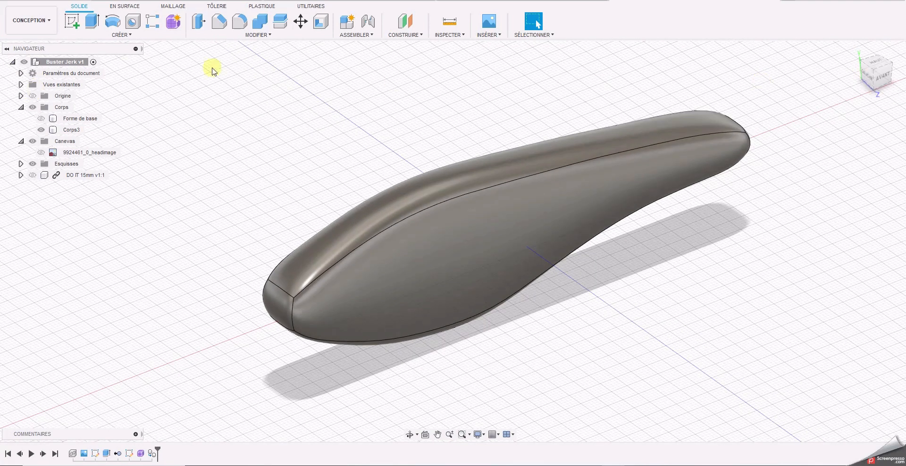
left_click(280, 24)
left_click(438, 186)
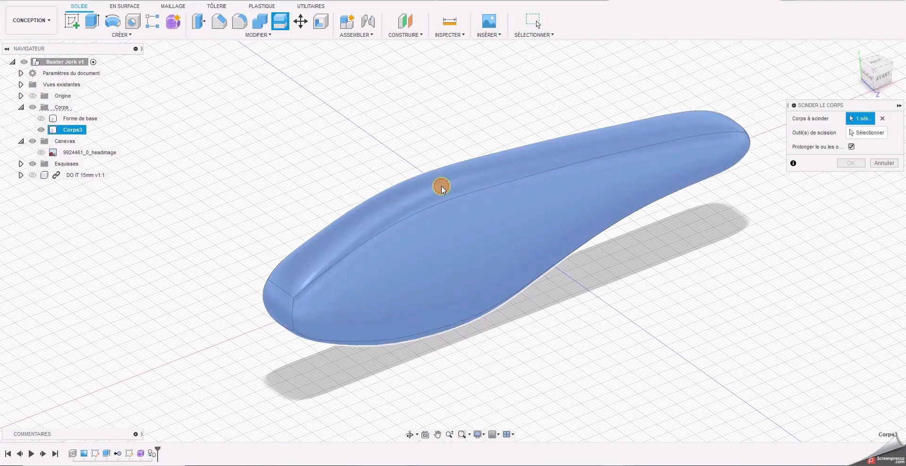
left_click(866, 133)
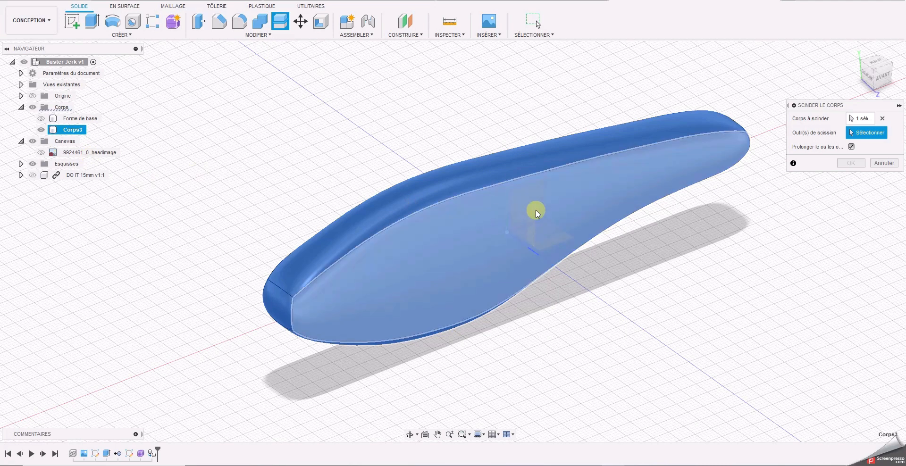
left_click(41, 130)
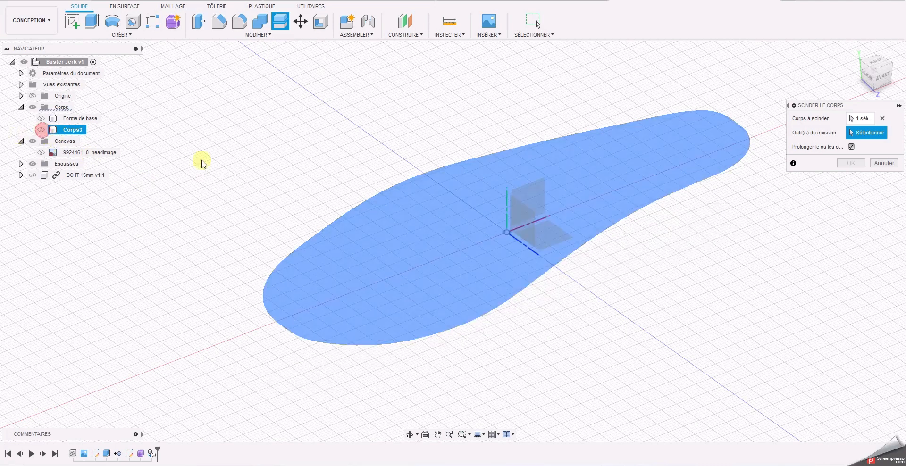
left_click(527, 191)
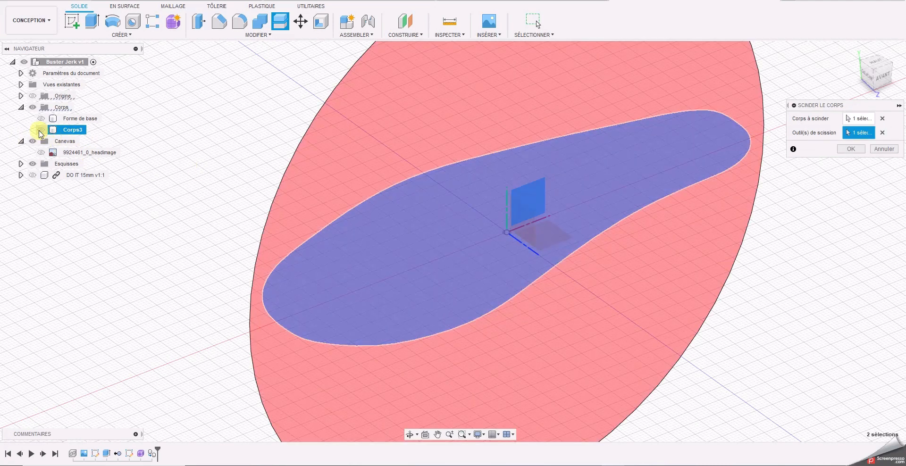
left_click(41, 130)
left_click(849, 149)
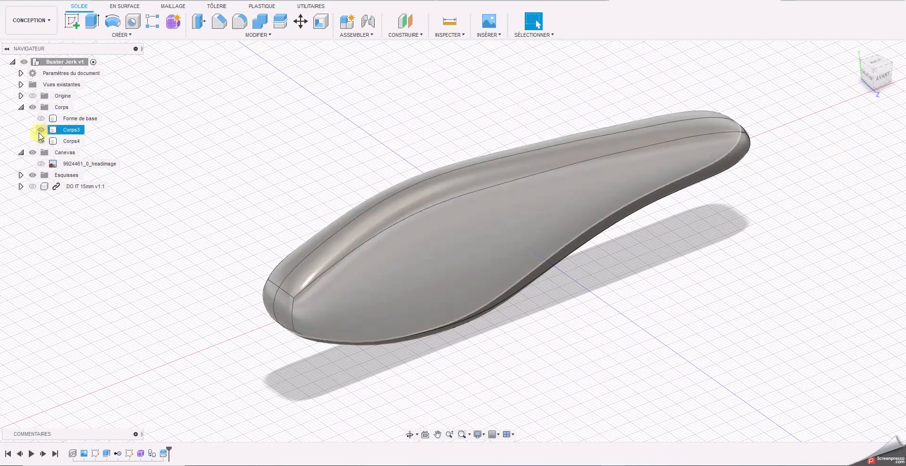
- Hide the half Corps3 and shell the remaining half Corps4 from its flat cut face, with an inside thickness of 1.5 mm
left_click(40, 132)
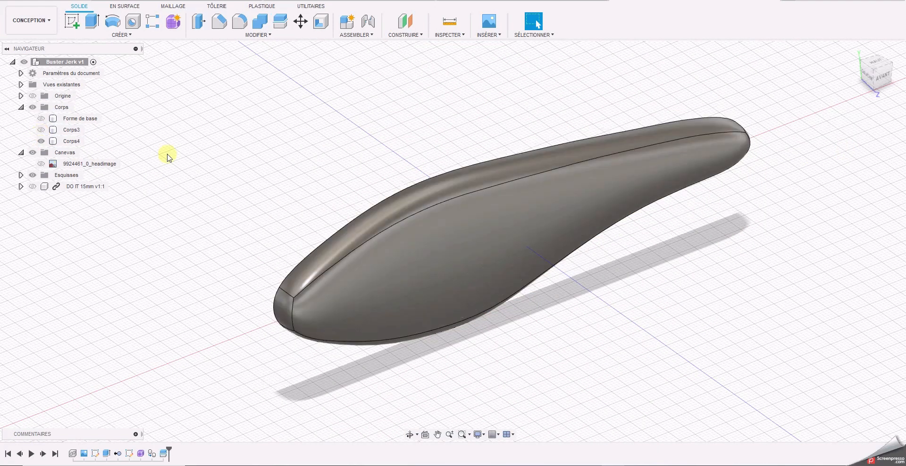
left_click(866, 81)
left_click_drag(170, 57, 221, 61)
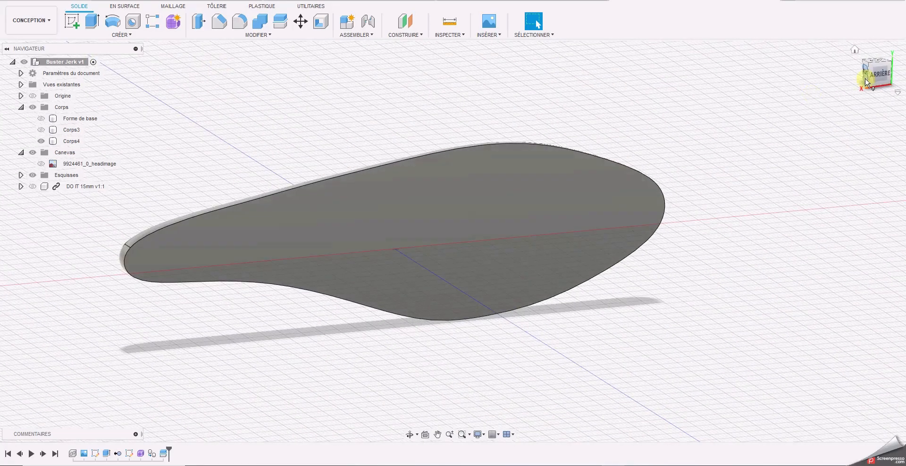
left_click(323, 26)
left_click(467, 227)
type("1.5")
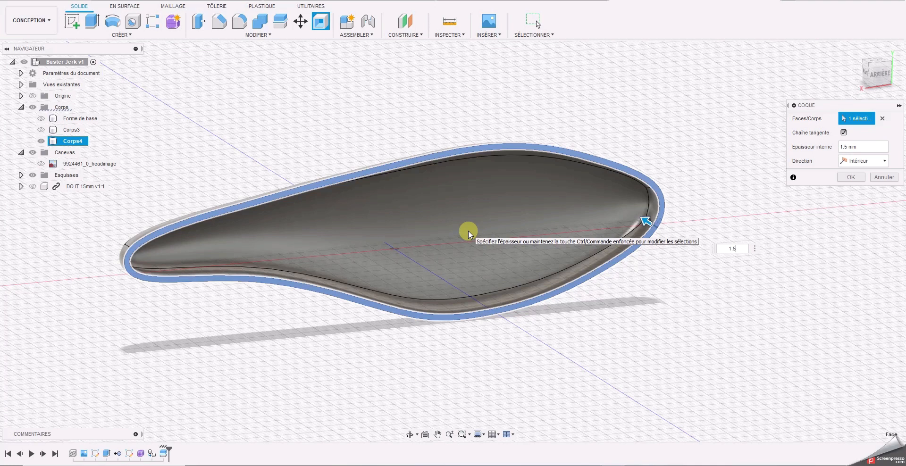
key("Return")
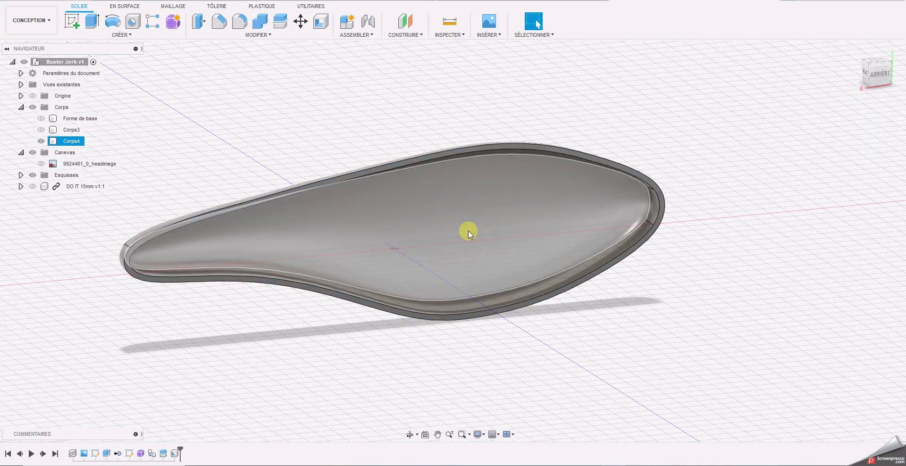
left_click(362, 330)
- View the outer side of the hollowed half Corps4 straight on from the front
middle_click_drag(406, 308, 477, 290)
mouse_move(875, 81)
left_mouse_down()
mouse_move(826, 73)
mouse_move(859, 67)
mouse_move(583, 69)
mouse_move(590, 67)
left_mouse_up()
left_click(886, 72)
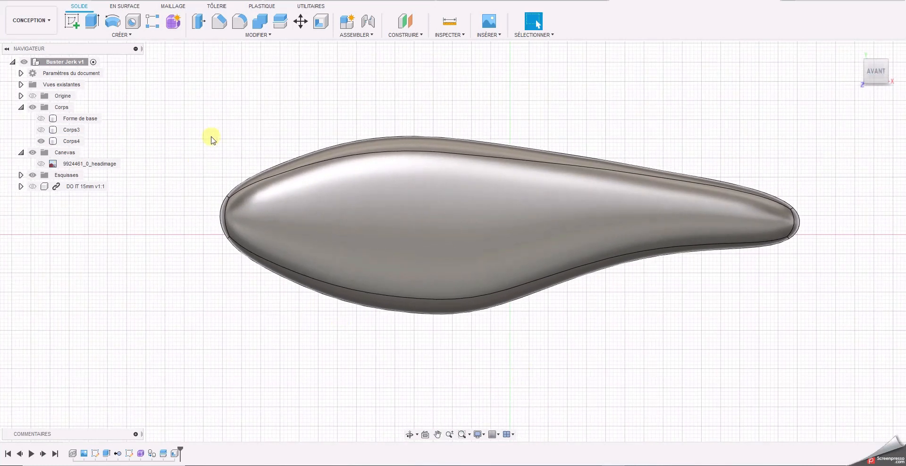
- Show the reference canvas 9924461_0_headimage over the hollowed half Corps4, framed on the head area
left_click(70, 142)
left_click(41, 164)
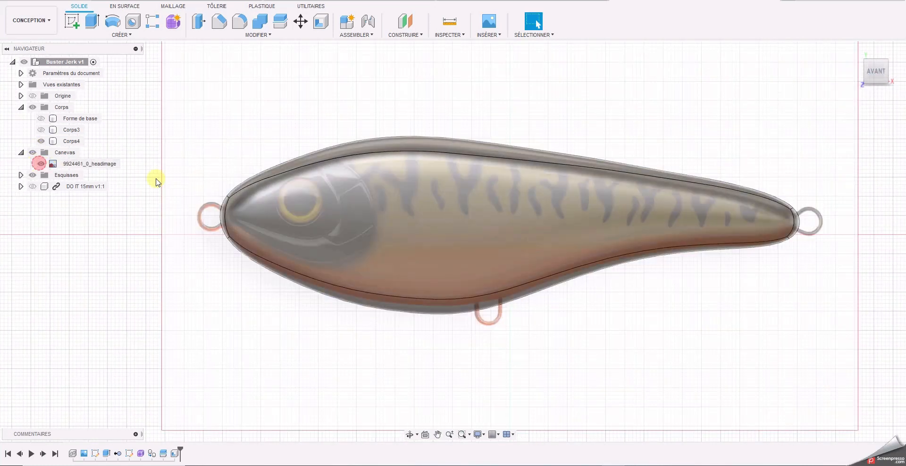
scroll(405, 202, "up", 3)
left_click(393, 156)
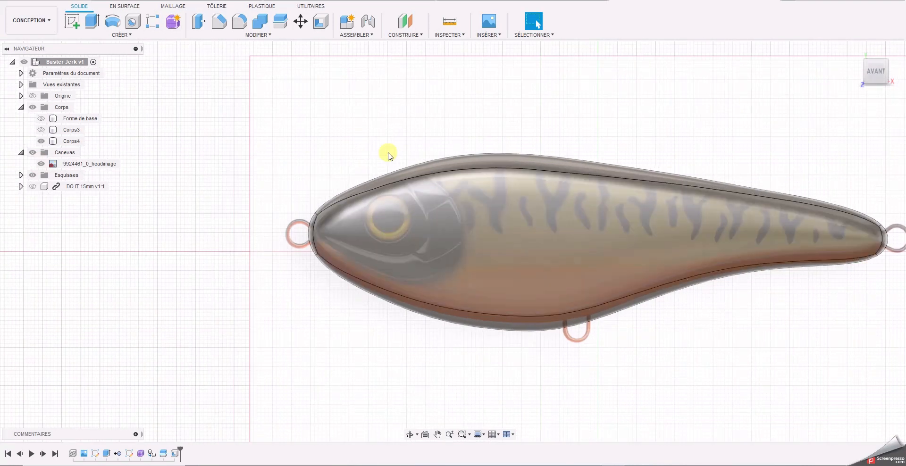
scroll(459, 145, "up", 4)
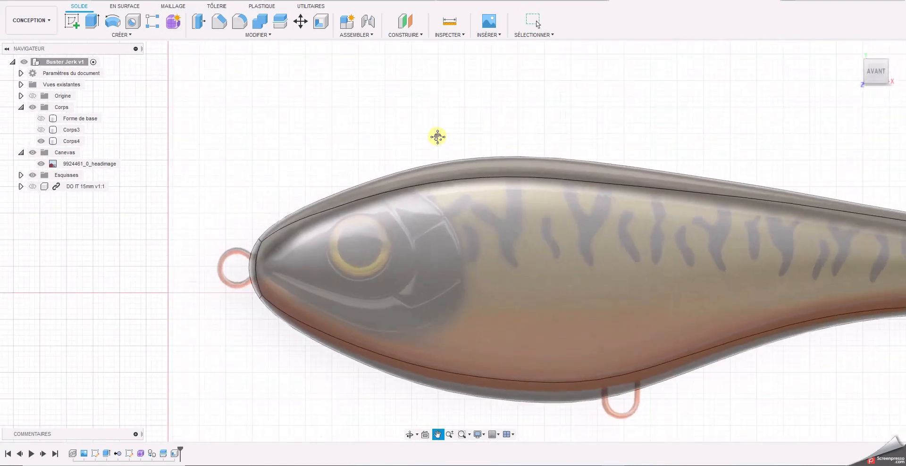
middle_click_drag(318, 118, 273, 113)
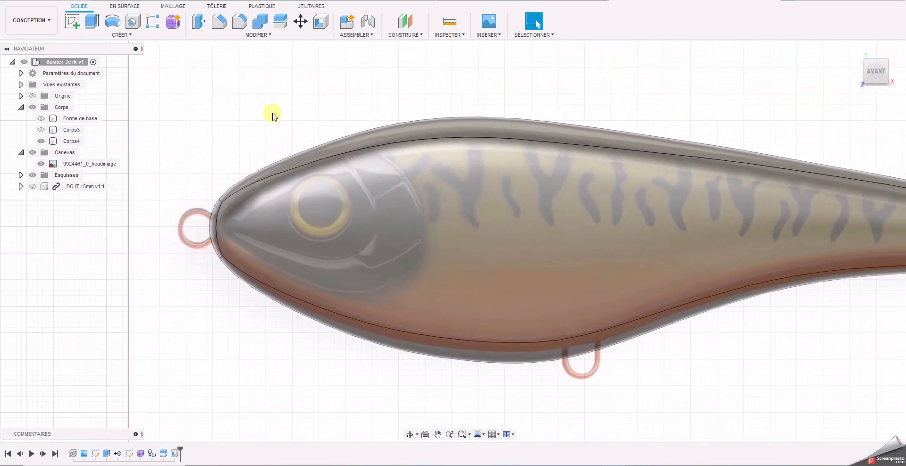
left_click(397, 207)
left_click(428, 401)
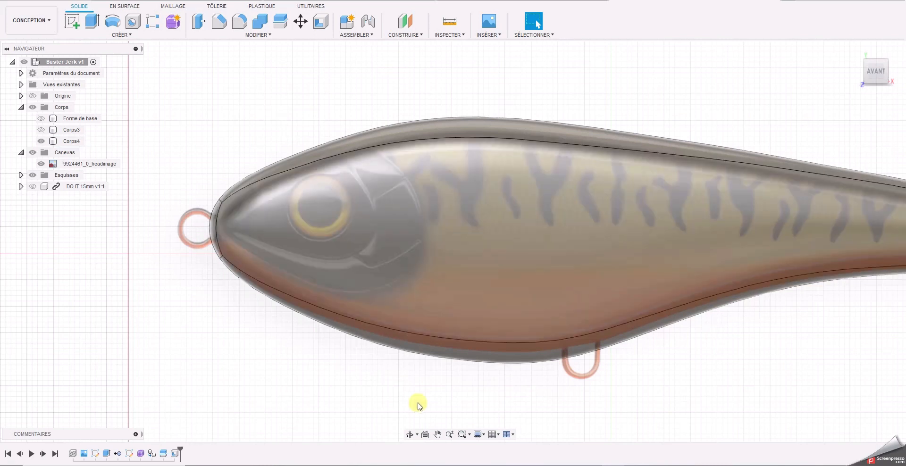
- Edit the reference canvas and set its opacity to 58
right_click(83, 170)
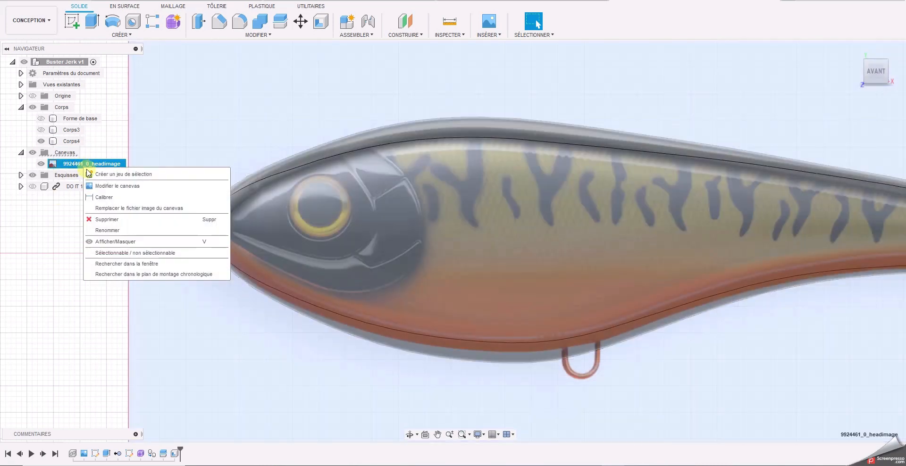
left_click(108, 189)
mouse_move(862, 175)
left_mouse_down()
mouse_move(885, 178)
mouse_move(870, 176)
left_mouse_up()
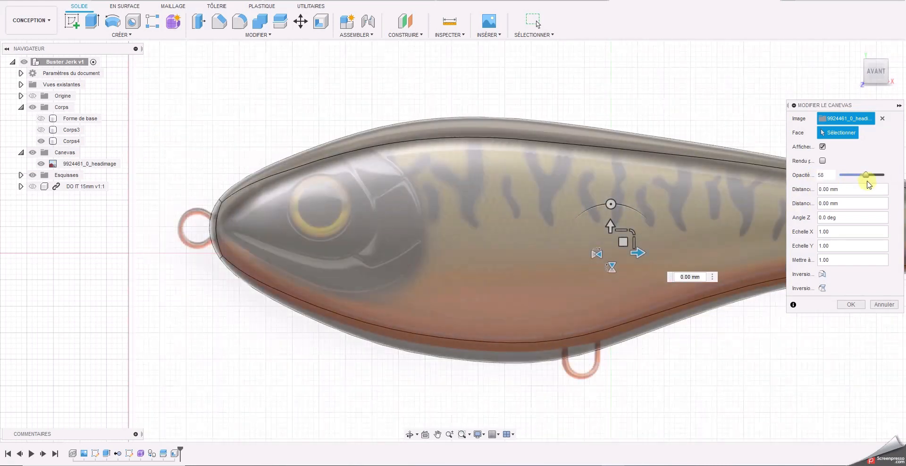
left_click(851, 305)
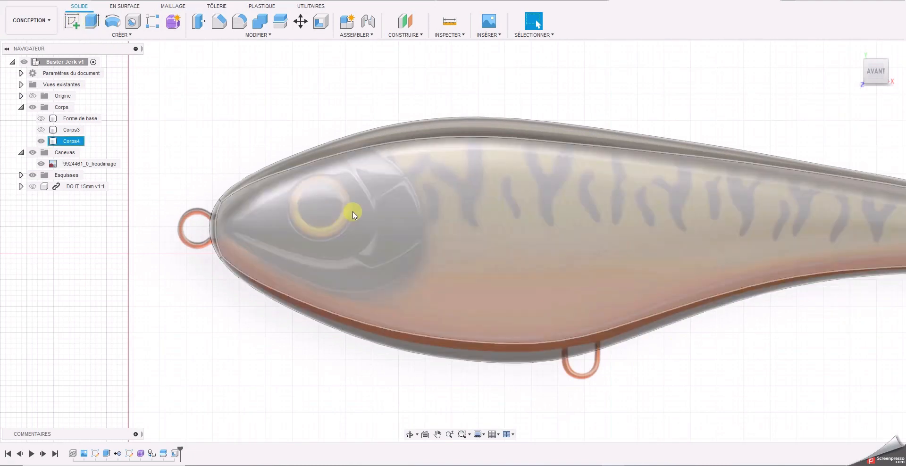
- Start a sketch on the vertical XY origin plane and view the lure's head straight on from the front
left_click(71, 21)
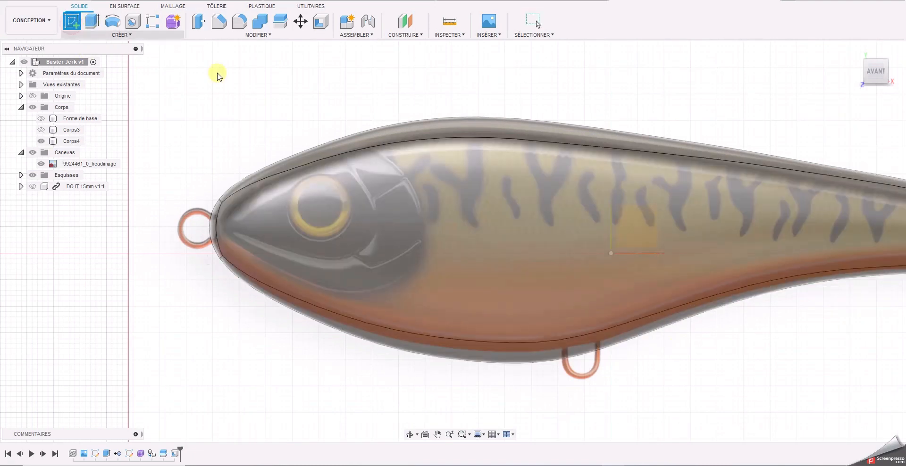
left_click_drag(892, 73, 769, 91)
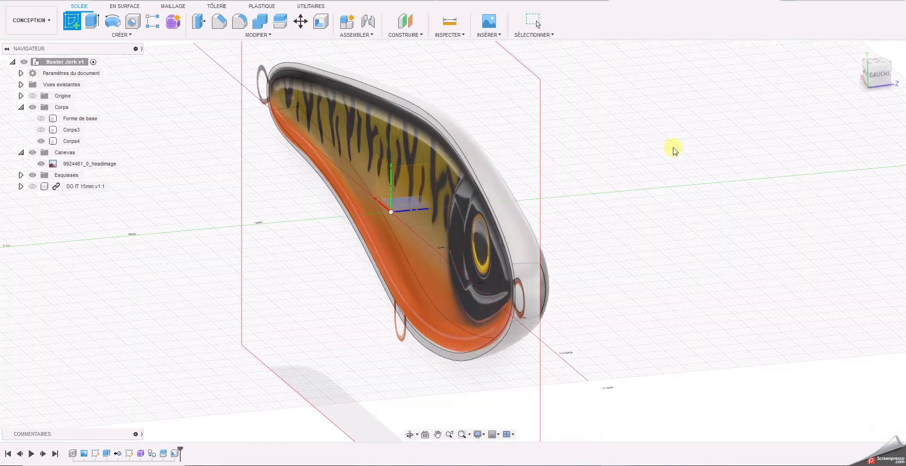
left_click(381, 185)
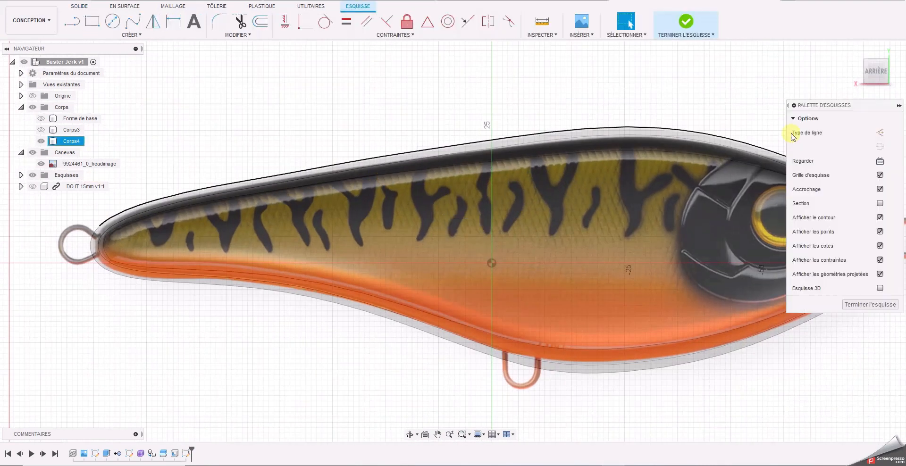
left_click_drag(841, 76, 647, 82)
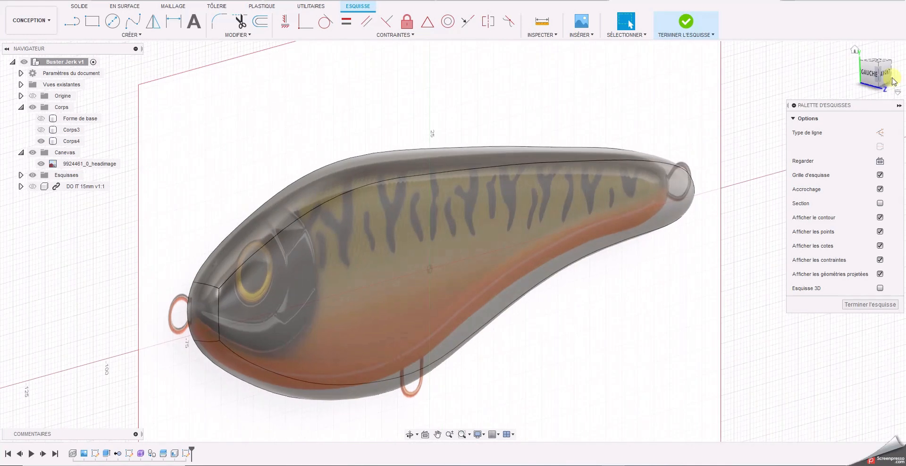
left_click(886, 76)
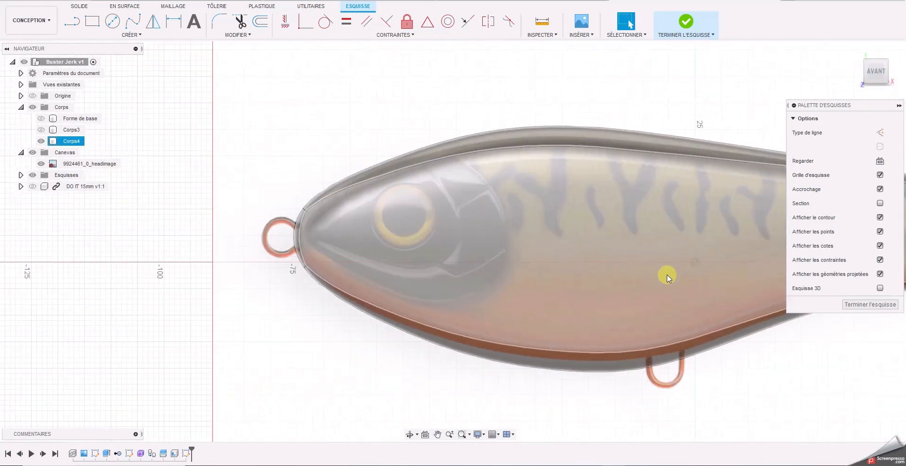
scroll(496, 290, "up", 5)
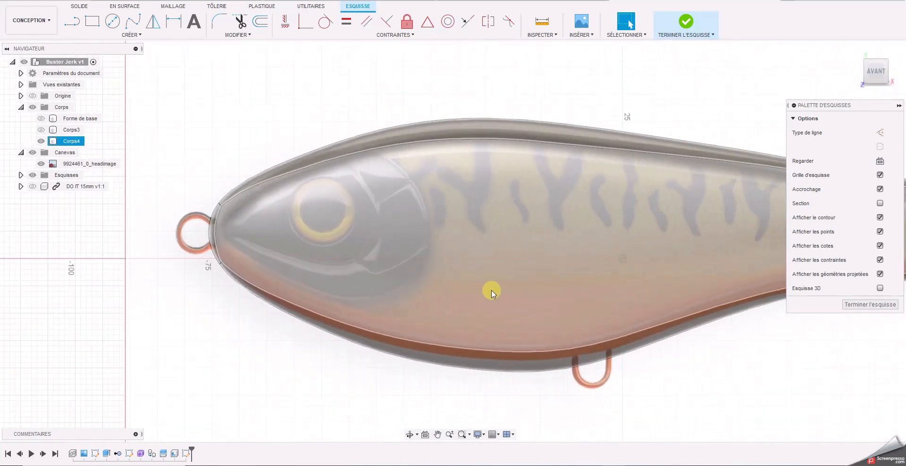
- Trace the gill and mouth line of the head with a spline whose ends extend beyond the back and nose, and finish the sketch
left_click(132, 22)
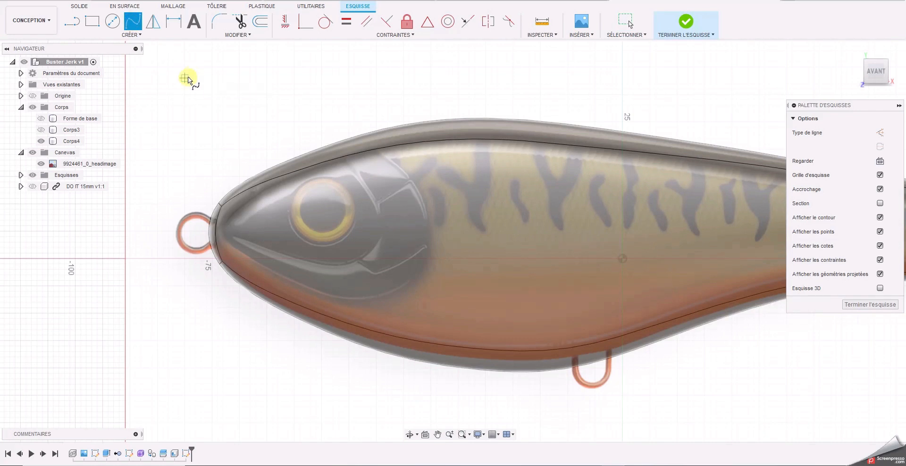
scroll(245, 156, "down", 1)
scroll(263, 164, "up", 2)
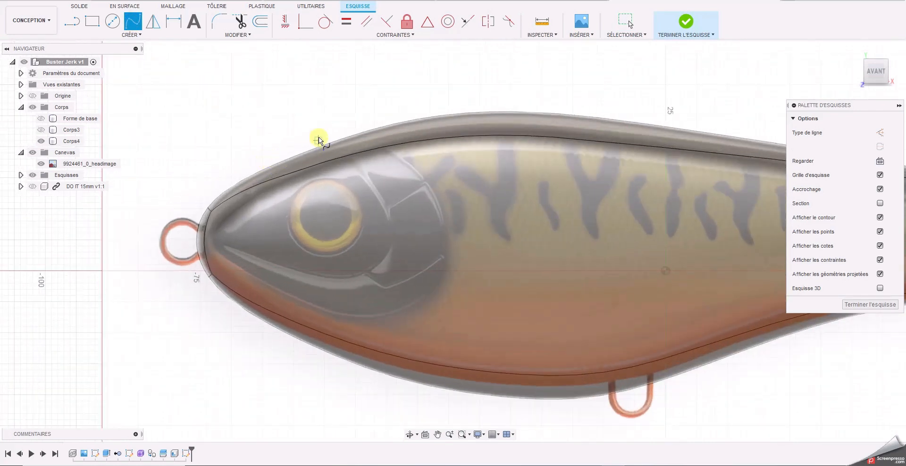
left_click(366, 176)
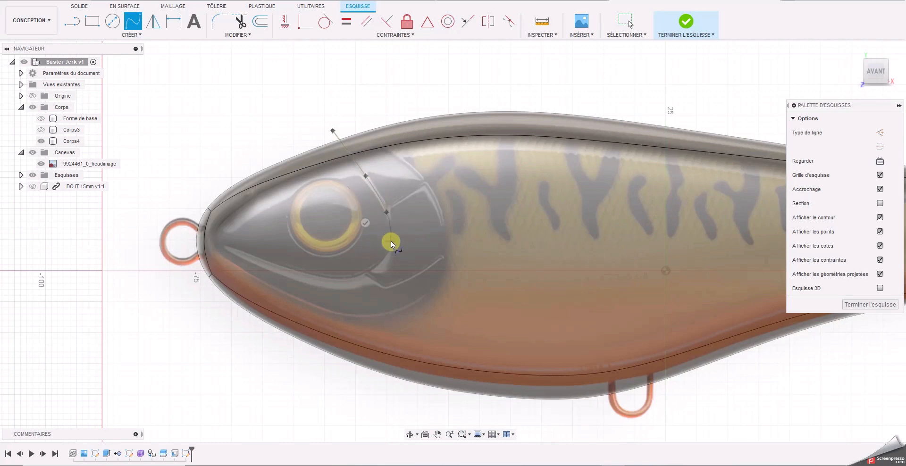
left_click(364, 274)
left_click(312, 275)
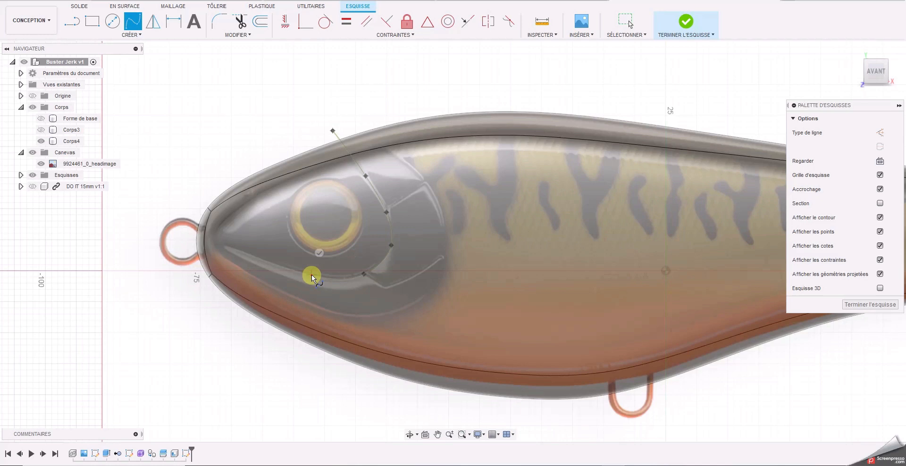
left_click(254, 255)
left_click(216, 239)
left_click(178, 201)
left_click(197, 187)
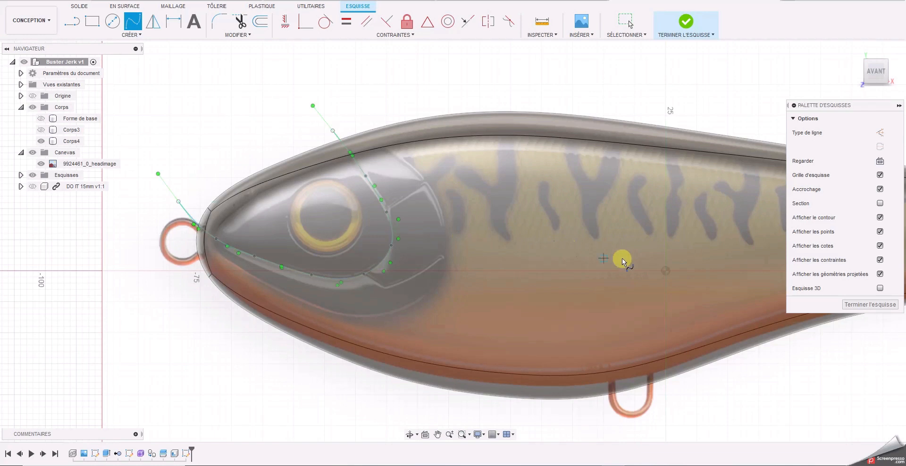
left_click(855, 305)
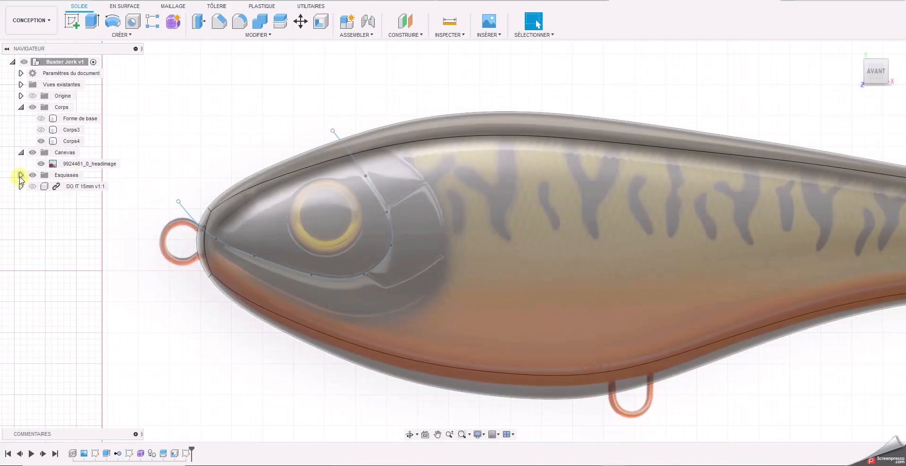
- Reopen the head sketch and close the profile with a straight line joining the spline's two end points
double_click(188, 453)
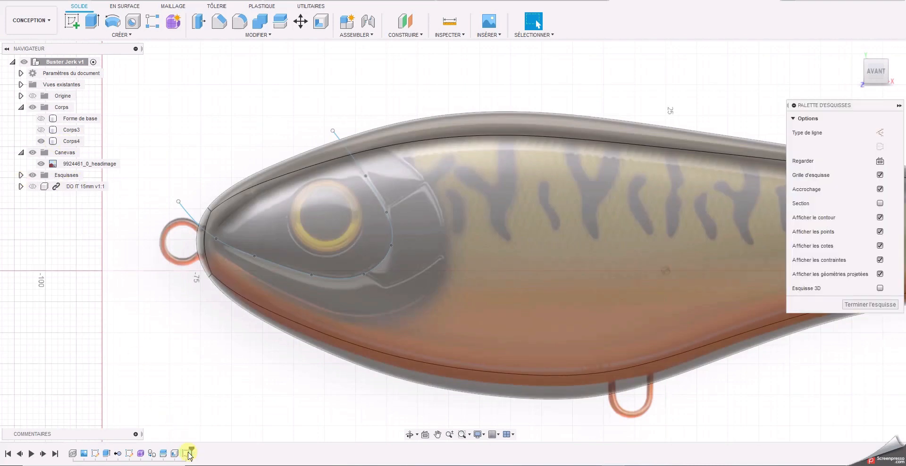
left_click(72, 20)
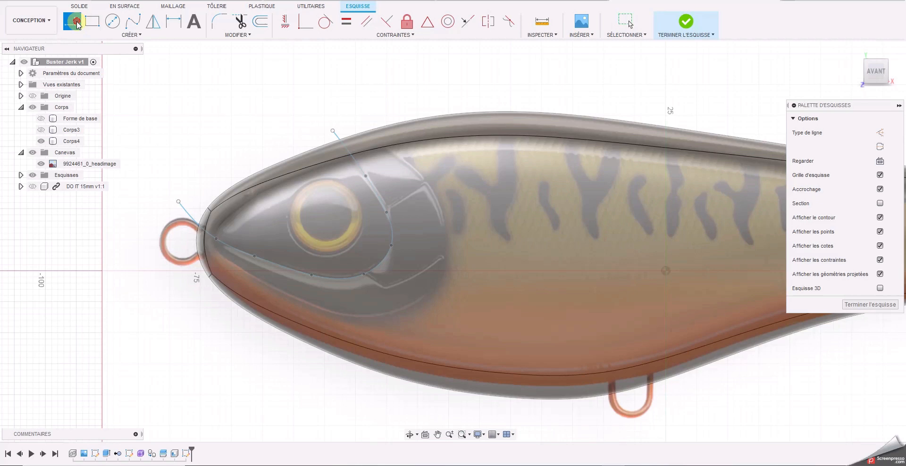
left_click(179, 201)
left_click(333, 131)
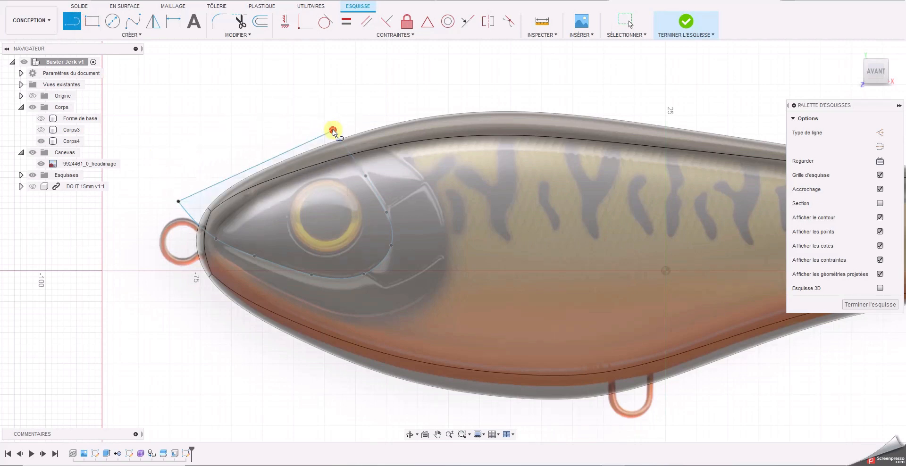
left_click(874, 304)
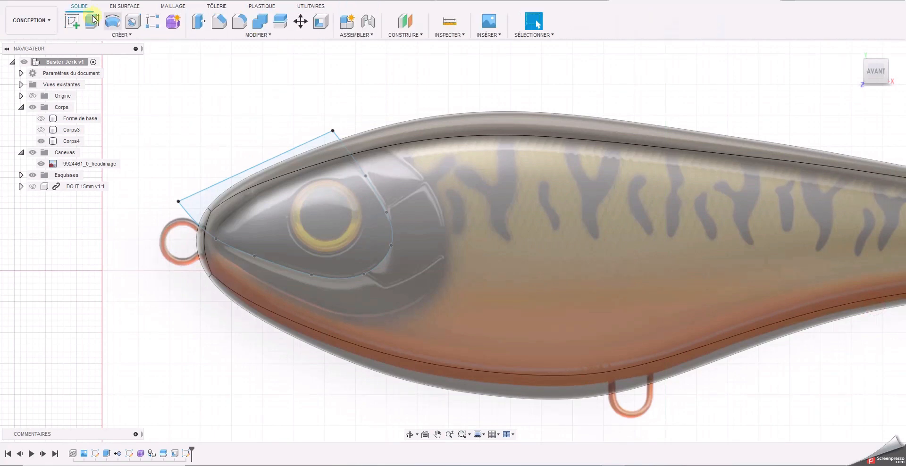
- Extrude the closed head profile symmetrically by 36 mm as a new body
left_click(92, 21)
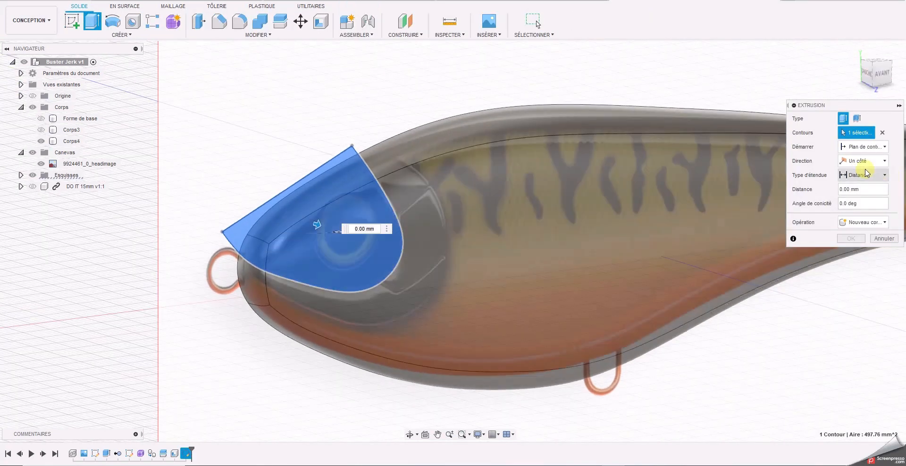
left_click(865, 162)
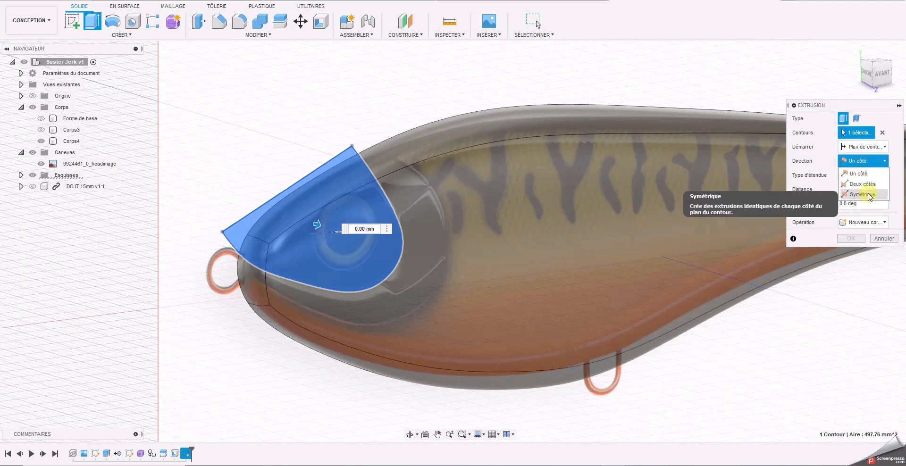
left_click(869, 194)
left_click_drag(317, 226, 585, 263)
left_click(863, 237)
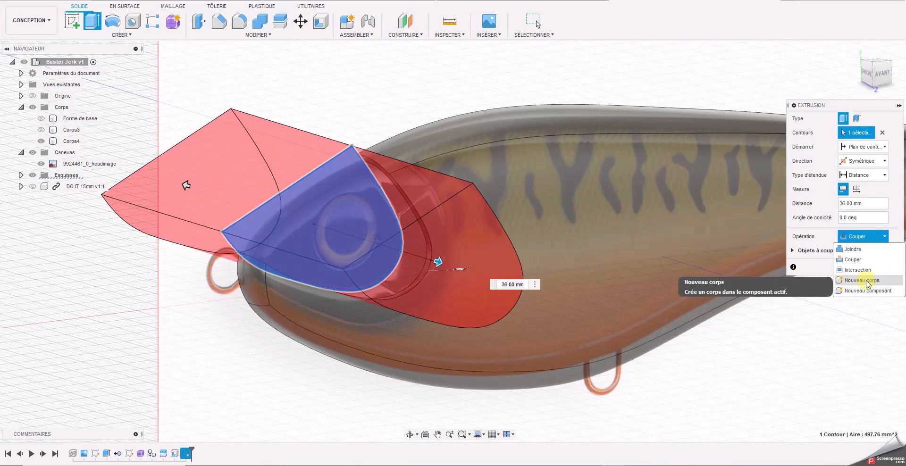
left_click(866, 280)
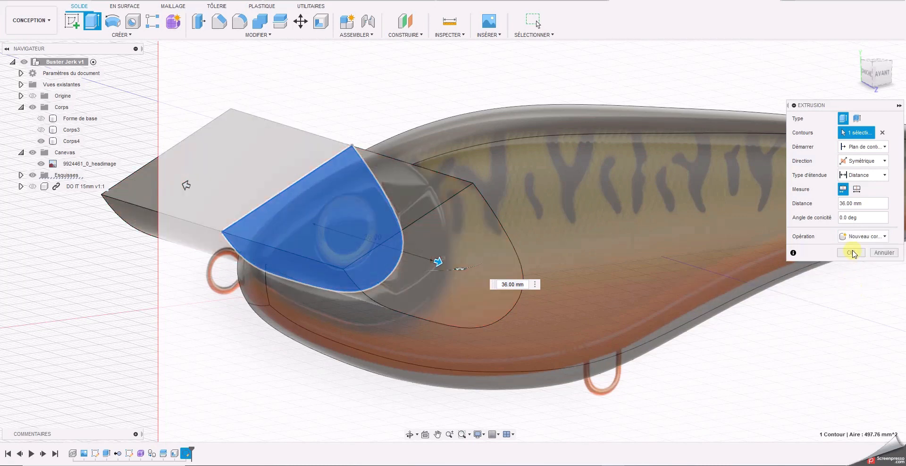
left_click(853, 254)
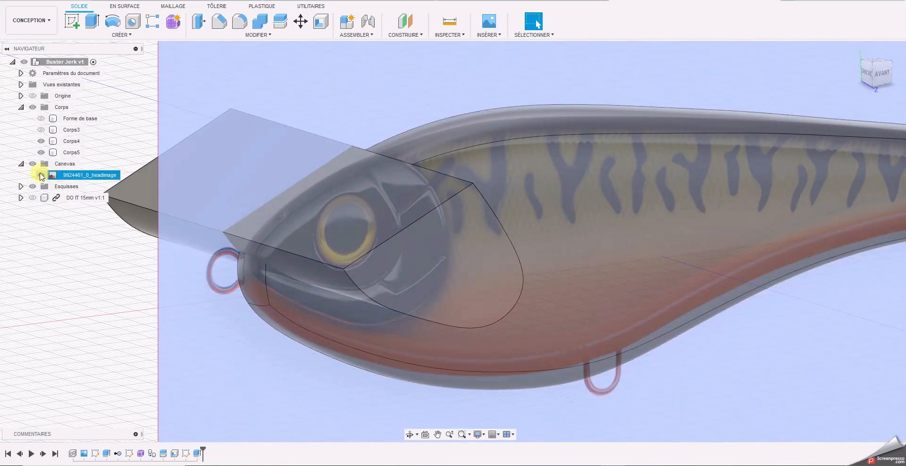
- Hide the reference canvas and split the extruded body Corps5 using the lure half Corps4, without extending the splitting tool
left_click(41, 175)
scroll(346, 271, "down", 2)
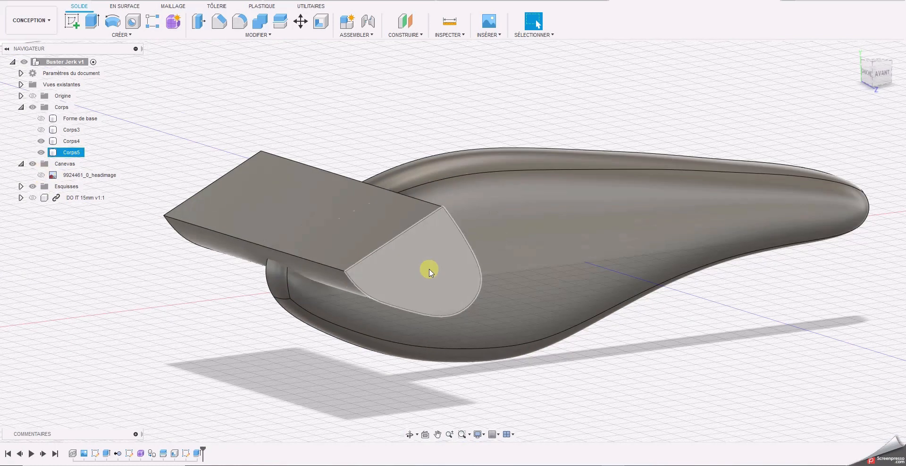
mouse_move(874, 72)
left_mouse_down()
mouse_move(803, 63)
mouse_move(857, 61)
mouse_move(878, 73)
left_mouse_up()
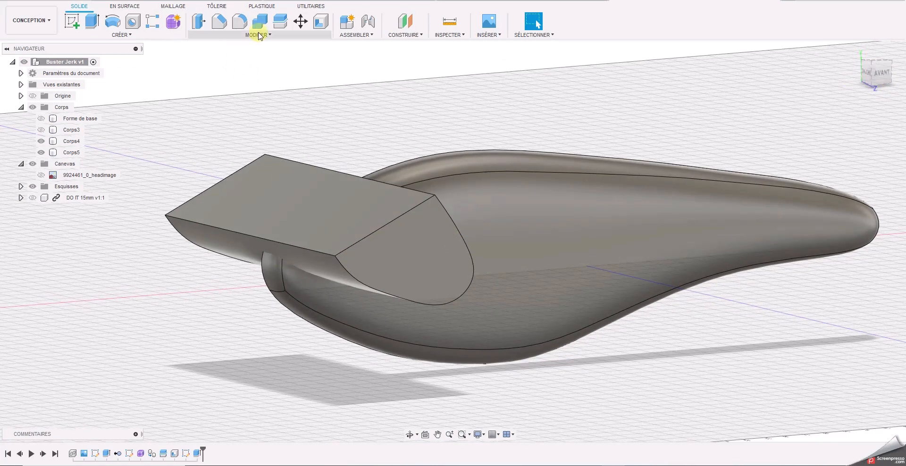
left_click(280, 21)
left_click(356, 215)
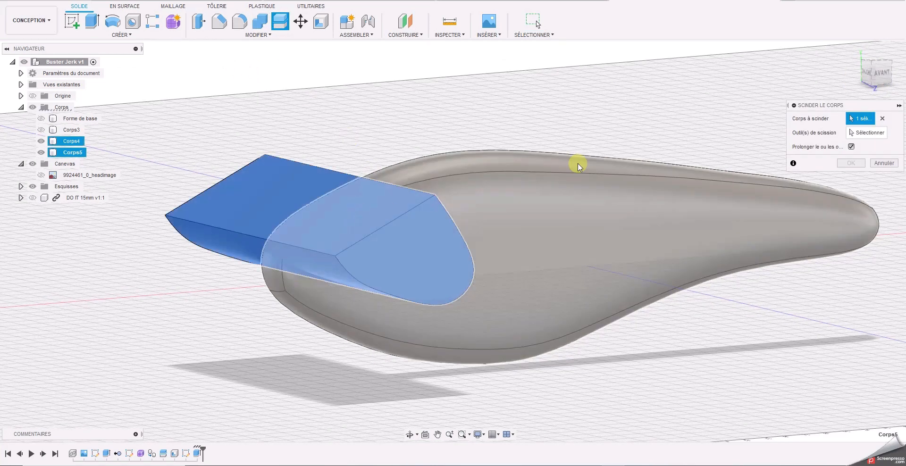
left_click(674, 178)
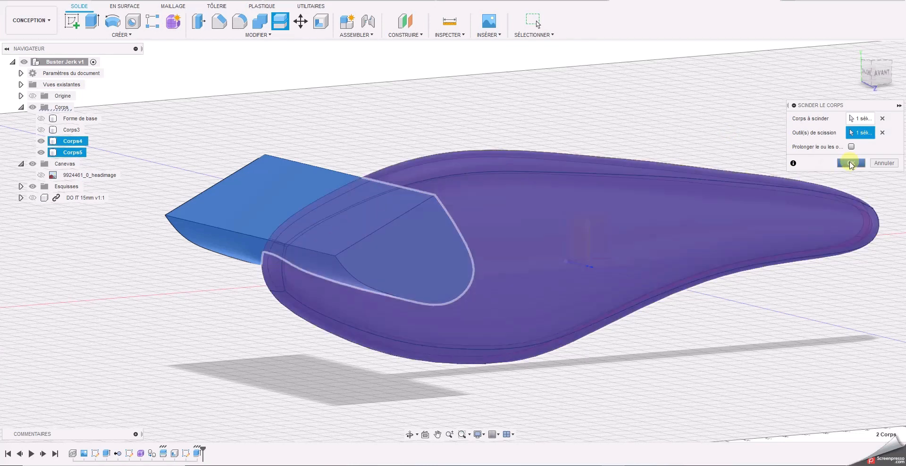
left_click(852, 164)
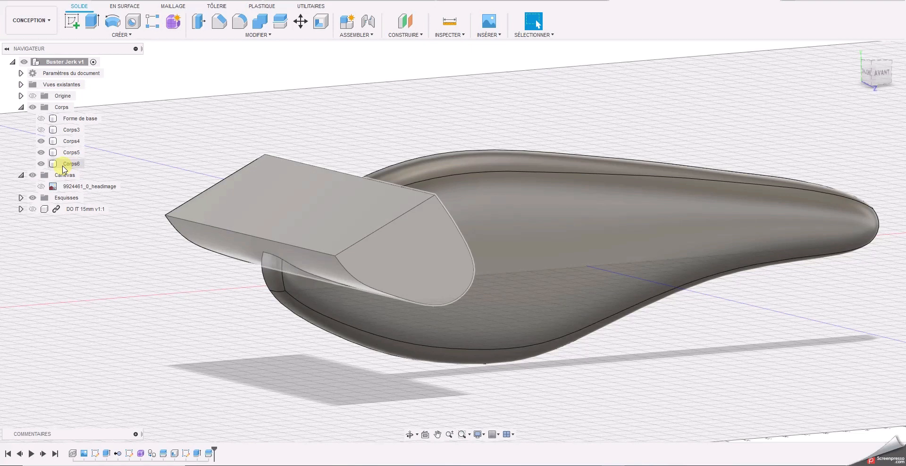
- Remove the outer leftover body Corps6 from the split, keeping only the head piece inside the lure contour
right_click(65, 165)
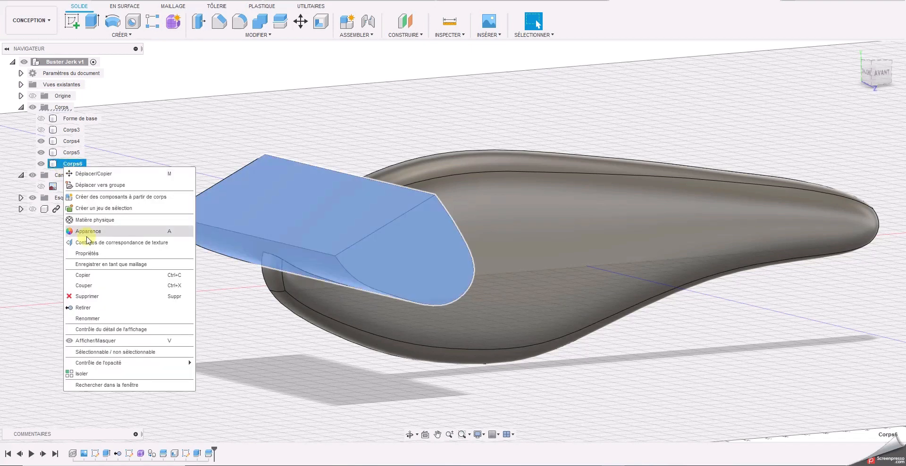
left_click(83, 308)
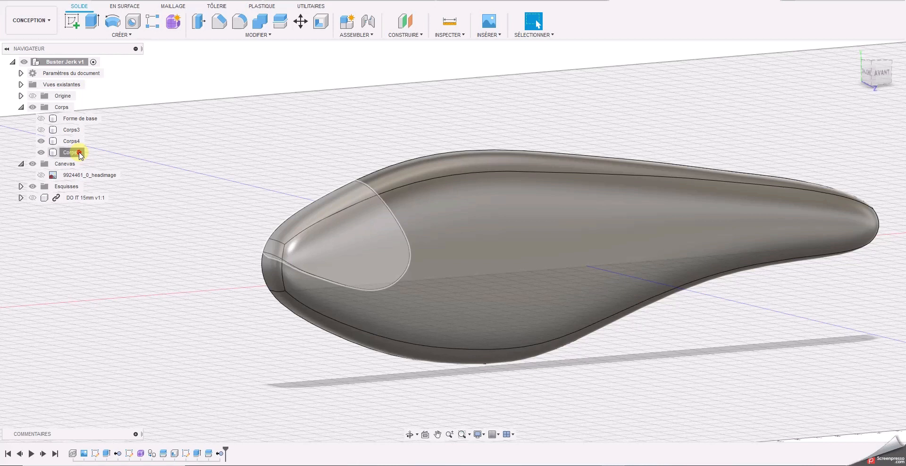
left_click(79, 154)
mouse_move(882, 77)
left_mouse_down()
mouse_move(92, 71)
mouse_move(178, 73)
left_mouse_up()
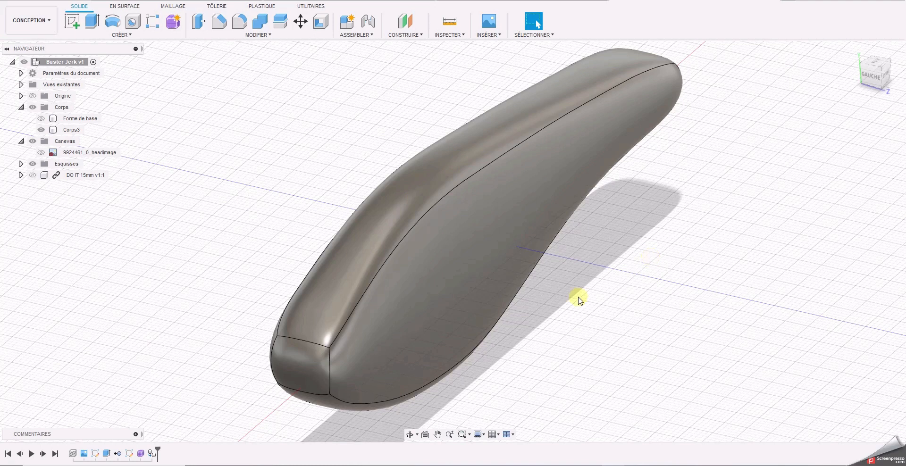
left_click(416, 282)
left_click(642, 298)
- Show the reference canvas 9924461_0_headimage in front view and start a sketch on the front plane
left_click(888, 76)
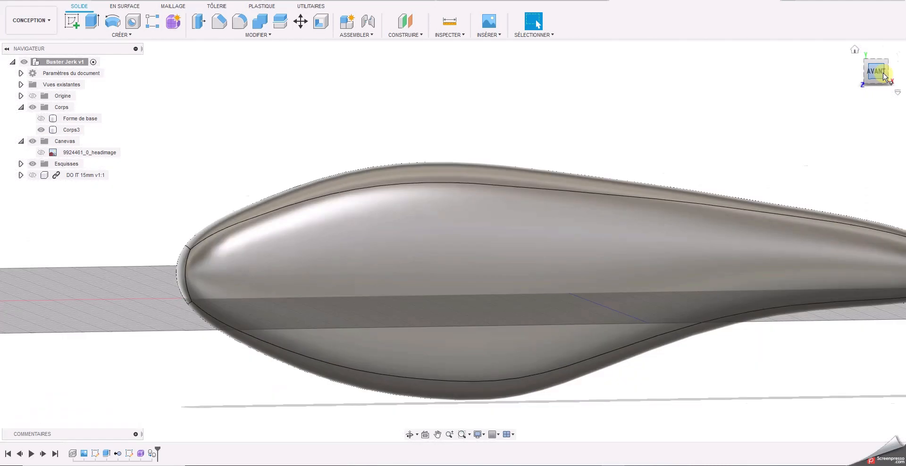
middle_click_drag(373, 129, 435, 111)
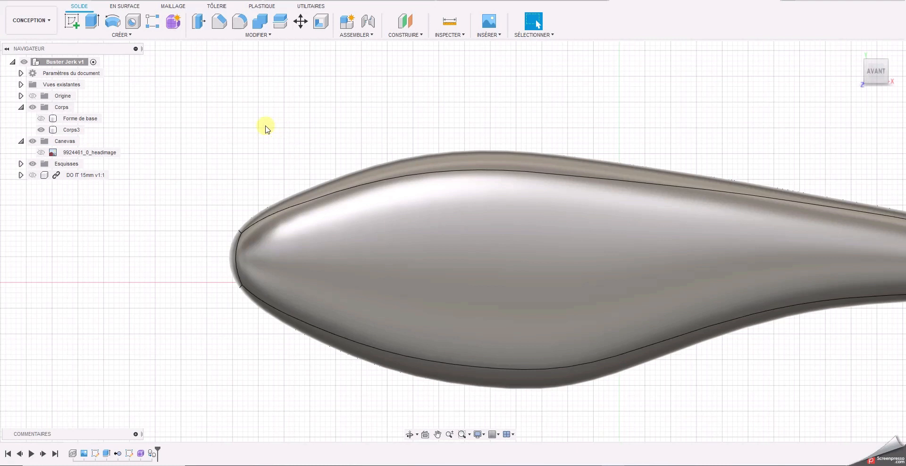
left_click(41, 152)
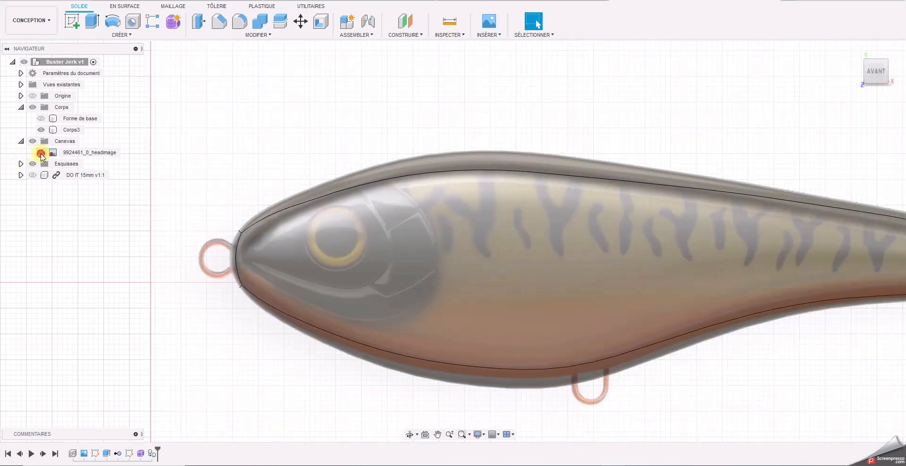
left_click(73, 24)
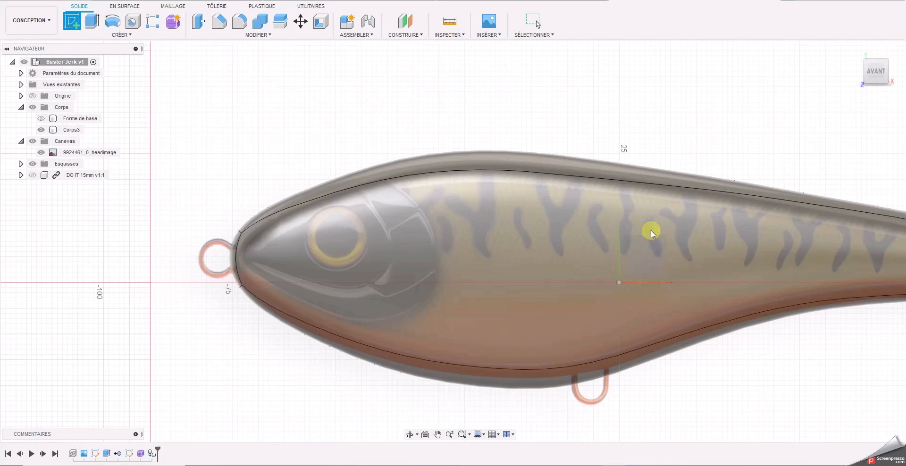
left_click(642, 256)
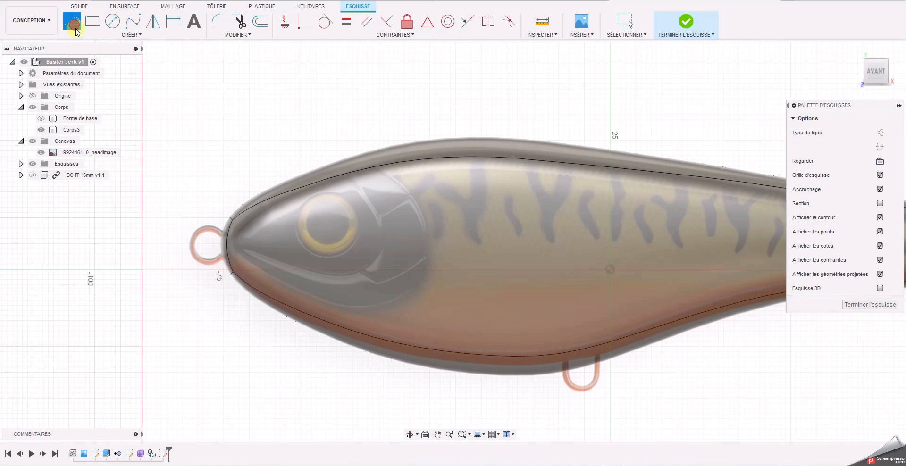
- Trace the gill and mouth line of the head with a spline running from above the back to beyond the nose
left_click(133, 21)
scroll(295, 143, "up", 3)
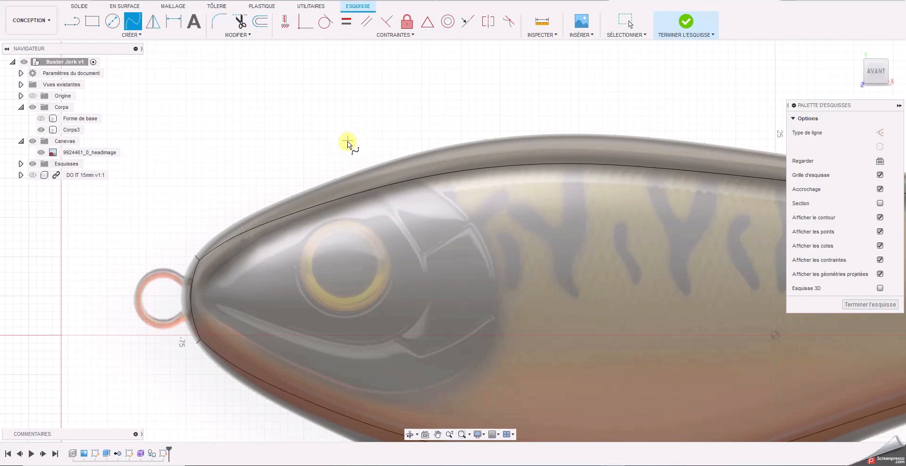
left_click(345, 158)
left_click(383, 203)
left_click(417, 250)
left_click(426, 305)
left_click(384, 342)
left_click(276, 325)
left_click(211, 300)
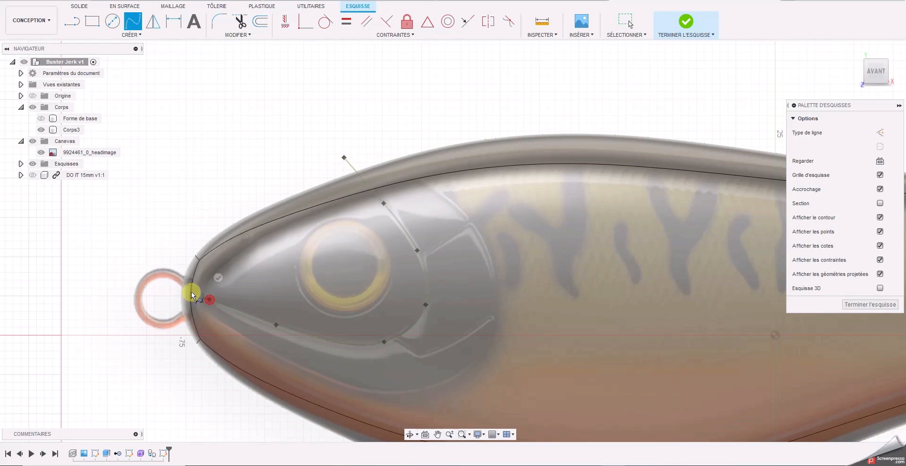
left_click(149, 242)
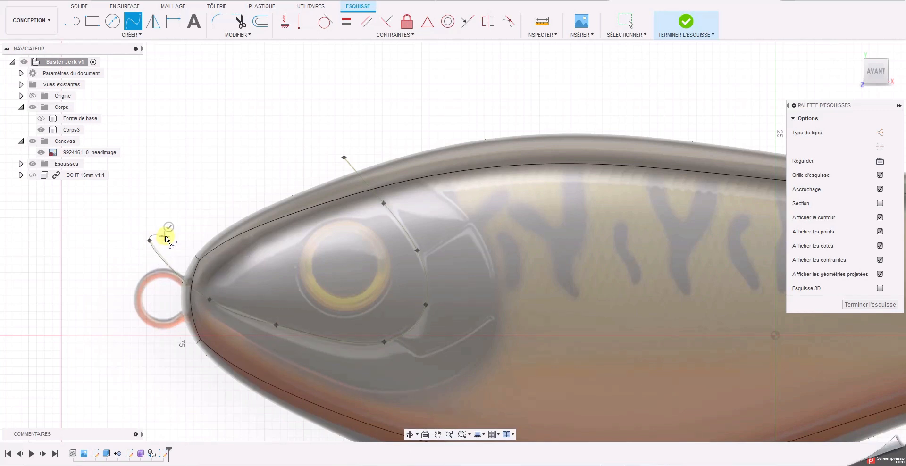
left_click(168, 227)
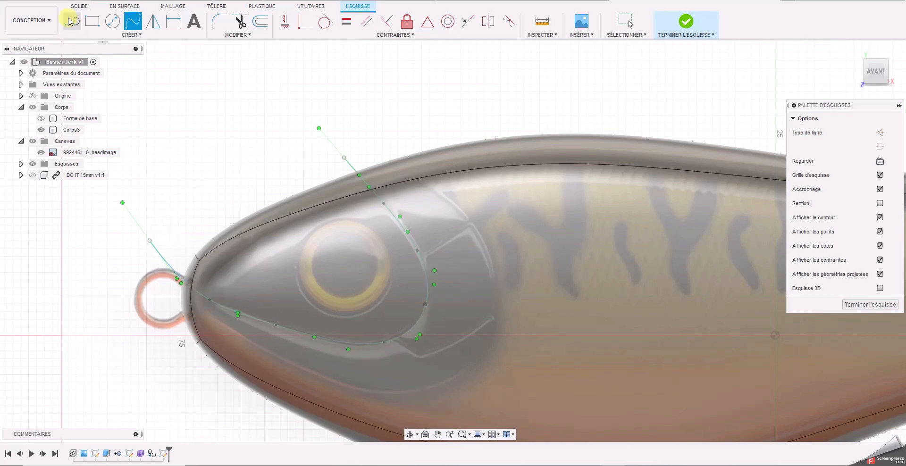
- Close the head profile with a straight line between the spline's two end points and finish the sketch
key("l")
left_click(150, 241)
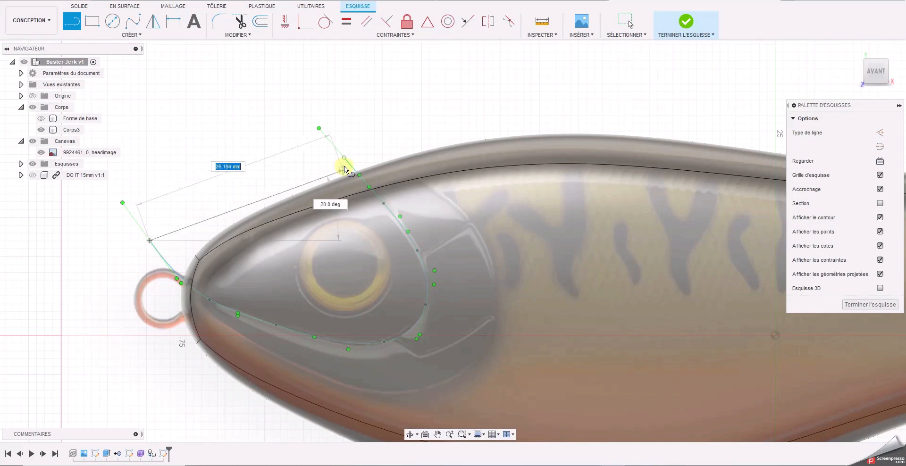
left_click(344, 157)
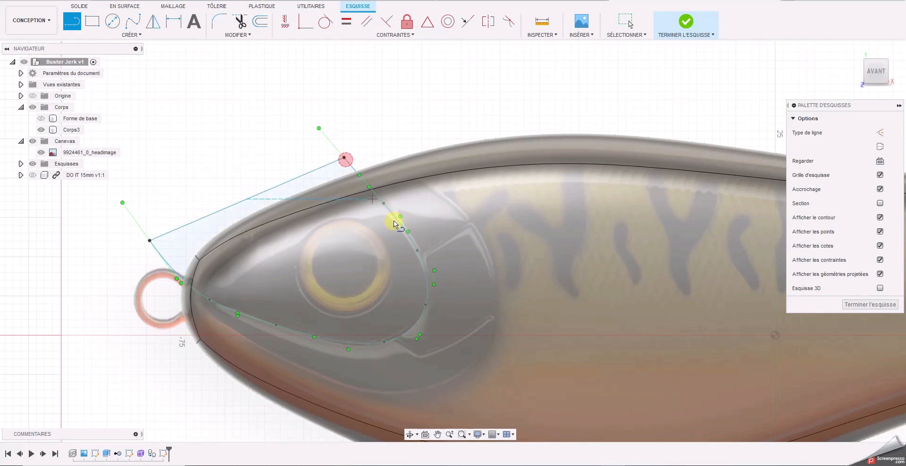
left_click(849, 305)
- Extrude the head profile as a new body in two directions, 23 mm on side 1 and 2 mm on side 2
mouse_move(869, 85)
left_mouse_down()
mouse_move(901, 81)
mouse_move(679, 120)
left_mouse_up()
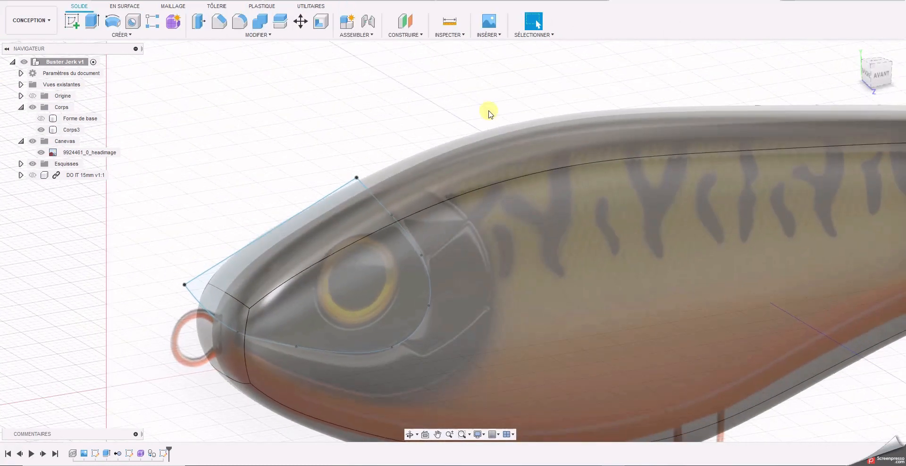
left_click(92, 21)
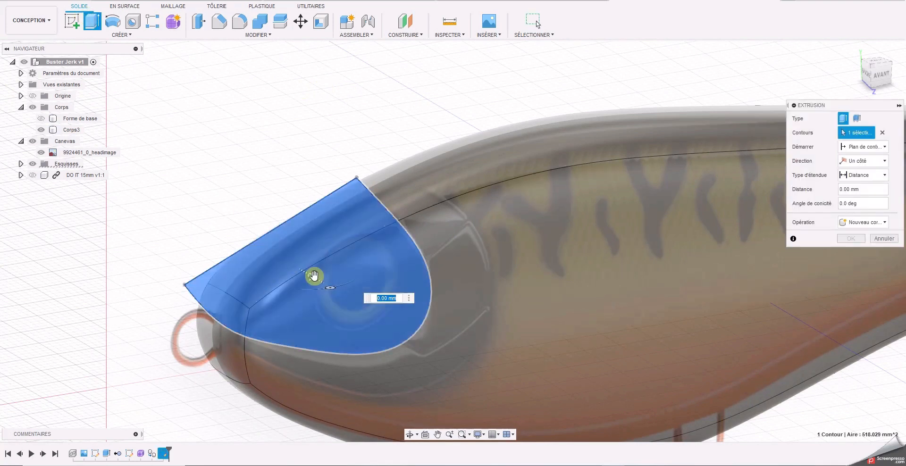
left_click_drag(312, 278, 396, 326)
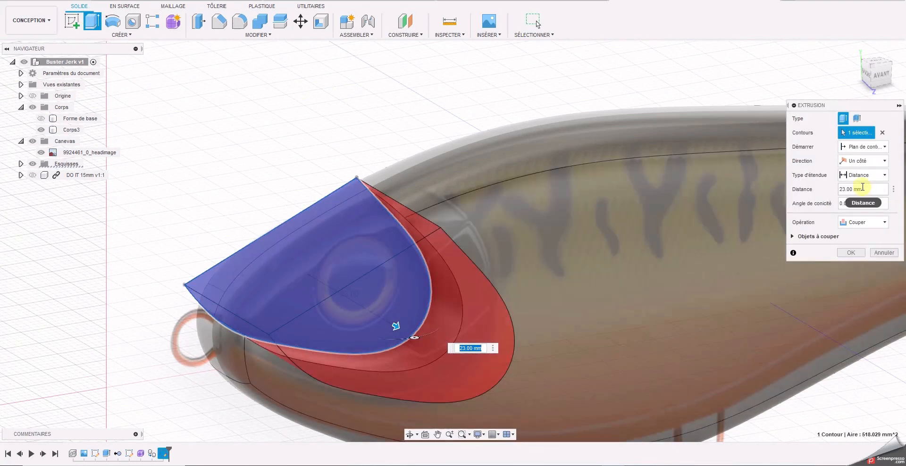
left_click(861, 161)
left_click(865, 184)
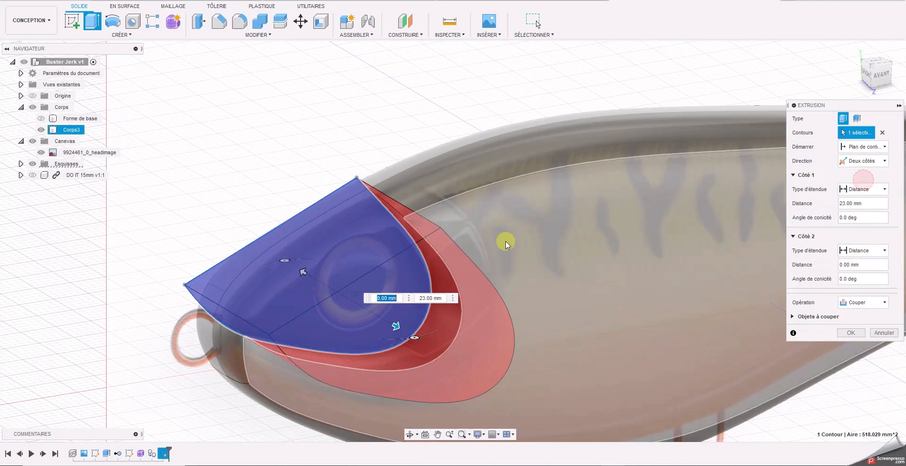
left_click_drag(299, 269, 296, 269)
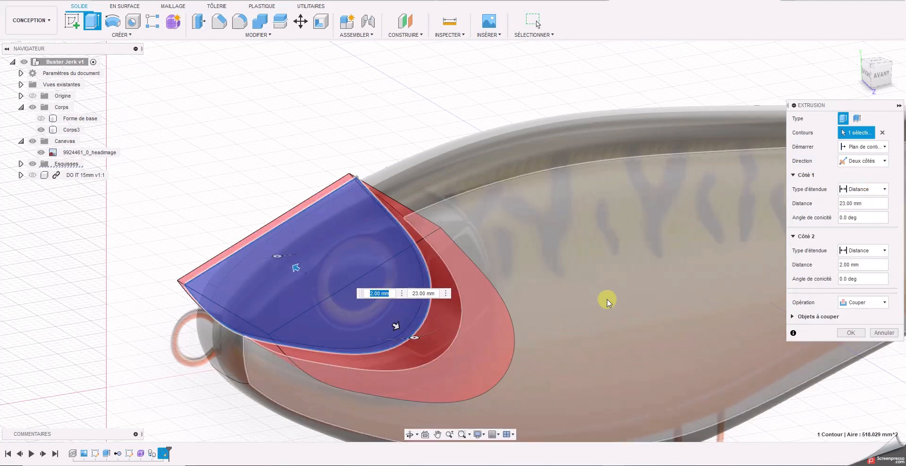
left_click(862, 302)
left_click(856, 347)
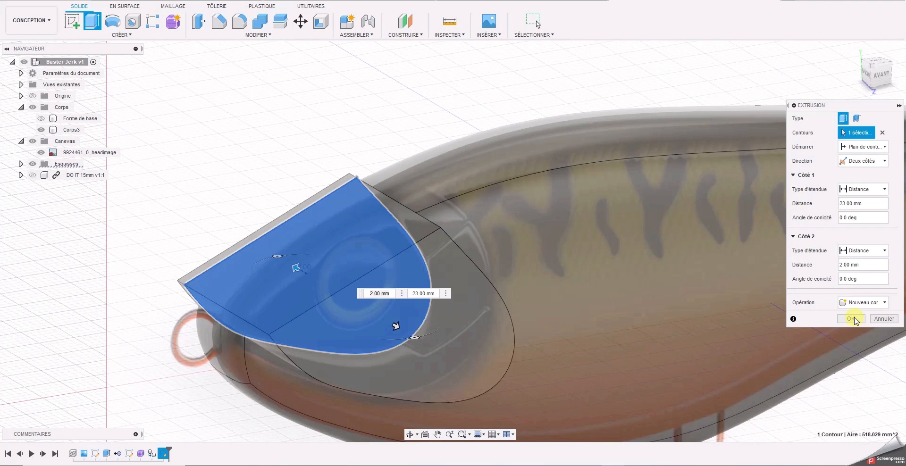
left_click(854, 320)
- Split the extruded head body using the lure body Corps3, and remove the outer leftover piece Corps5
middle_click_drag(555, 309, 565, 244)
scroll(565, 243, "down", 3)
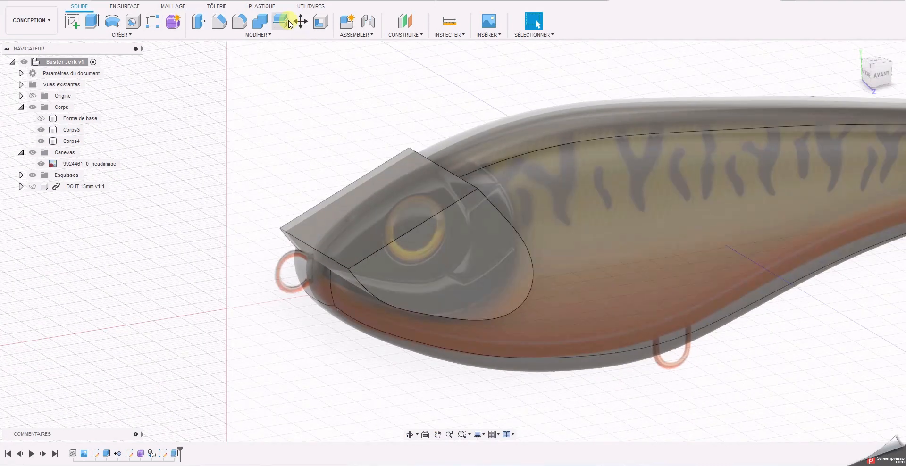
left_click(281, 22)
left_click(389, 178)
left_click(790, 132)
left_click(639, 137)
left_click(851, 163)
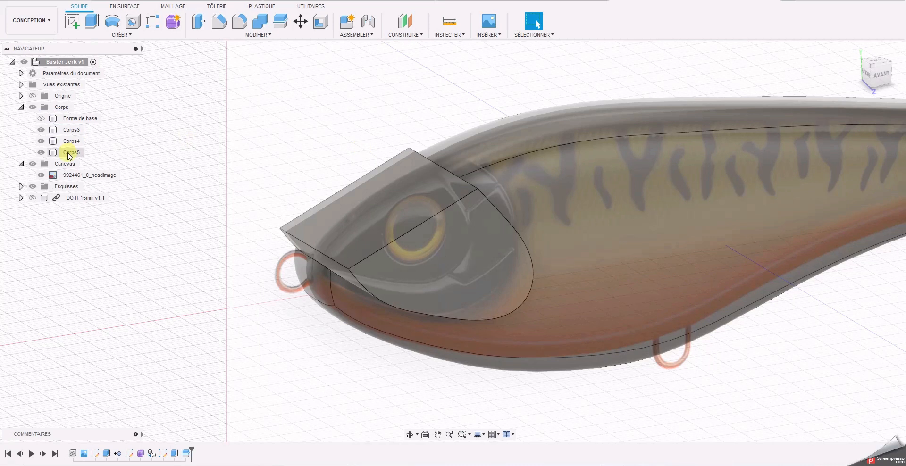
right_click(70, 154)
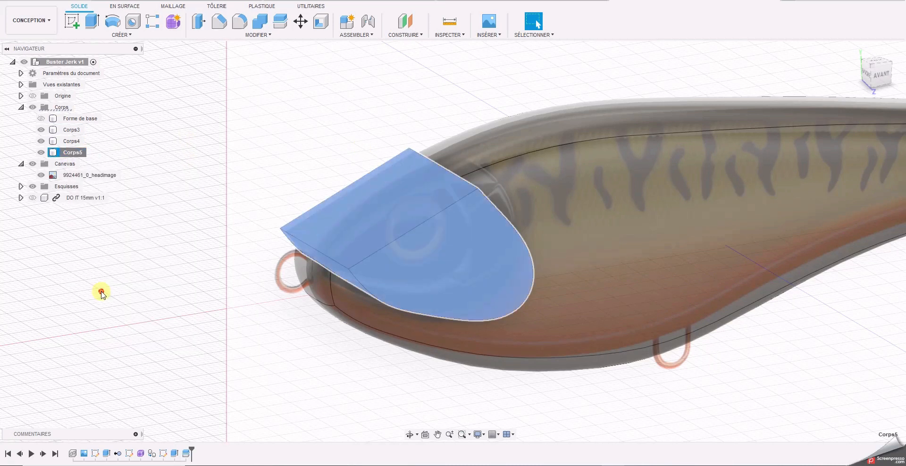
left_click(102, 295)
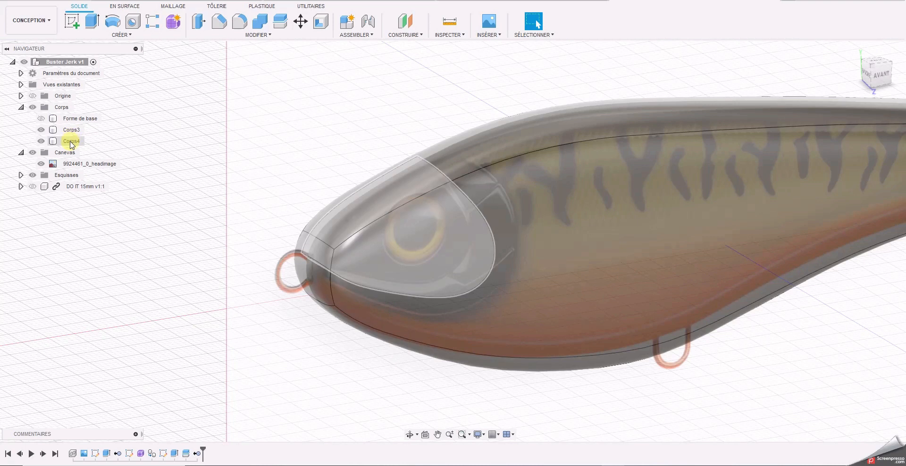
- Move the head piece Corps4 outward by 0.3 mm along Z
left_click(72, 141)
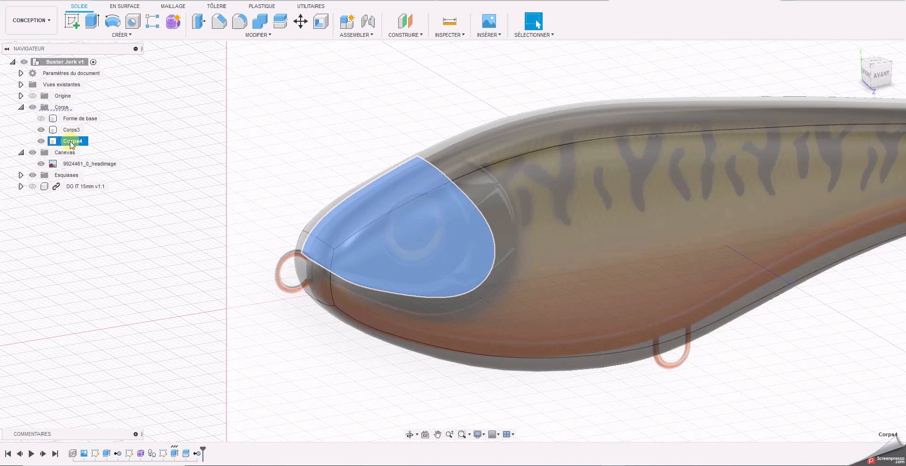
key("m")
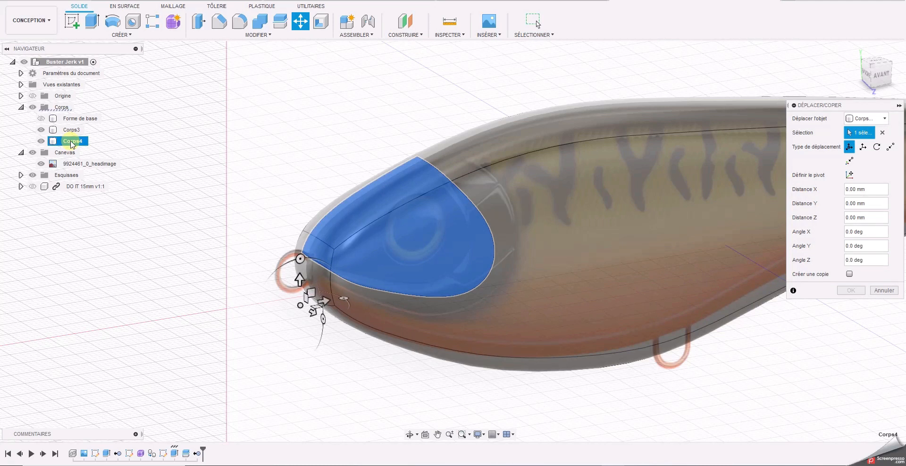
left_click(312, 313)
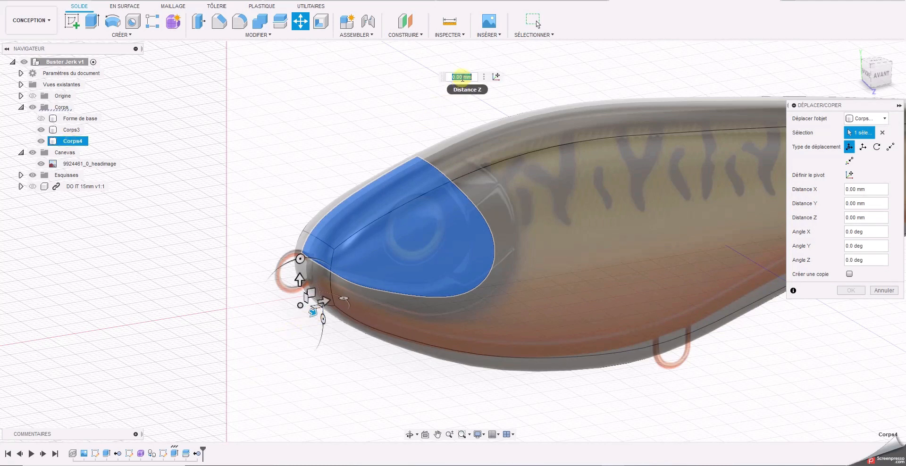
type("0.3")
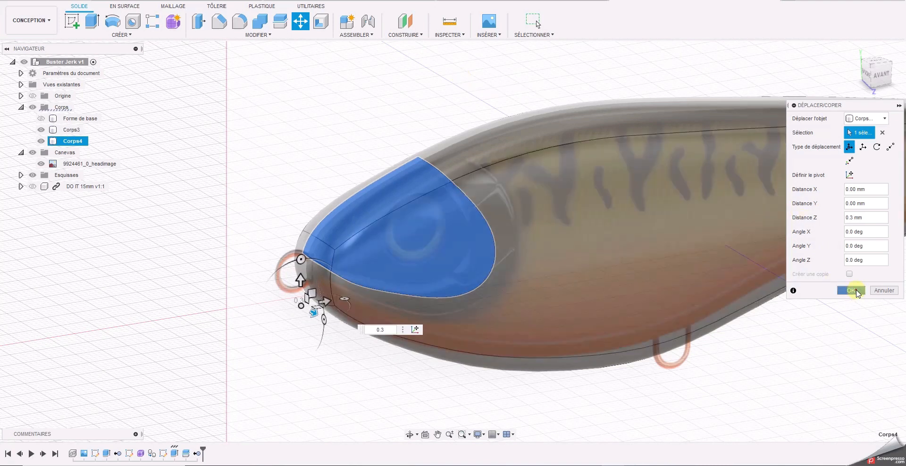
left_click(857, 290)
- Examine how the offset head piece Corps4 sits against the lure body Corps3 around the nose and back
middle_click_drag(777, 289, 29, 81, "shift")
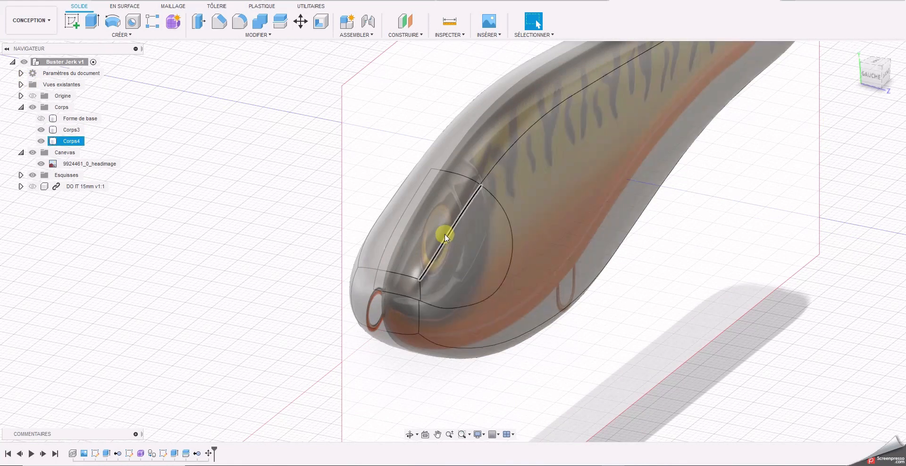
scroll(448, 233, "up", 2)
scroll(446, 277, "down", 1)
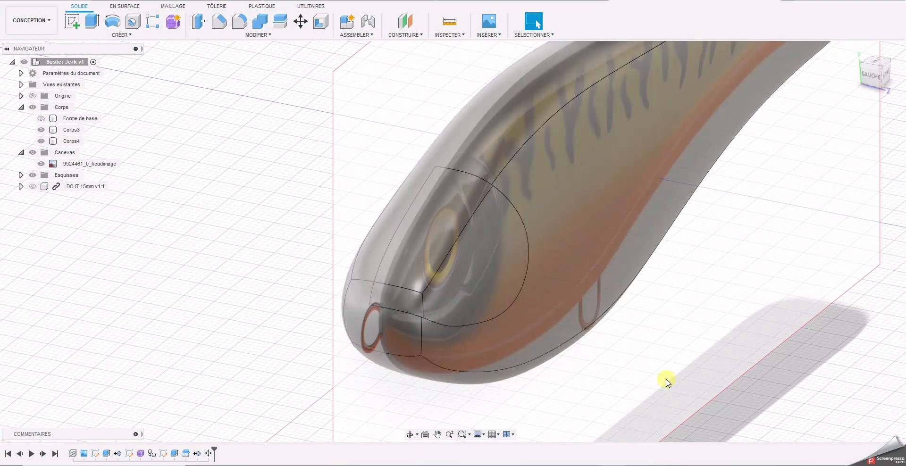
left_click(463, 159)
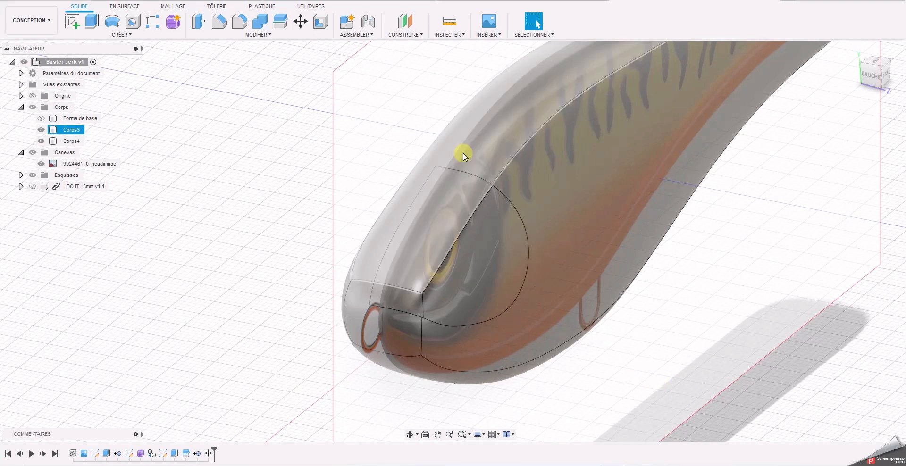
left_click(320, 176)
left_click(427, 319)
left_click(326, 106)
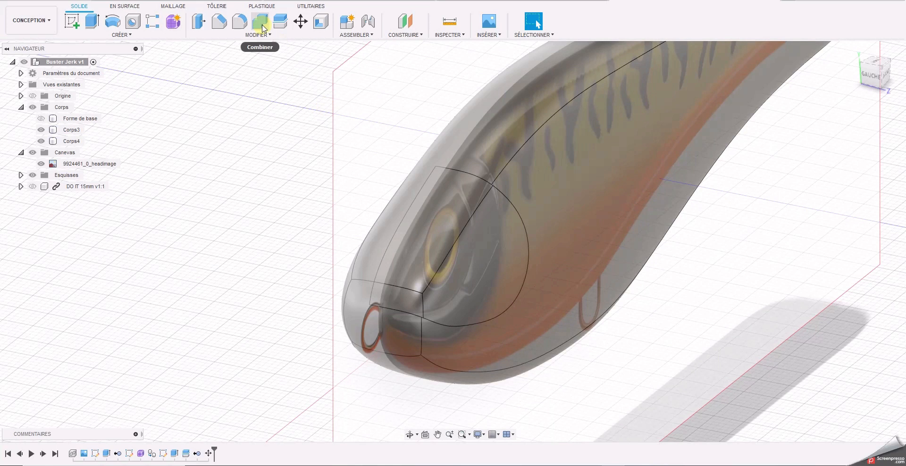
left_click(486, 247)
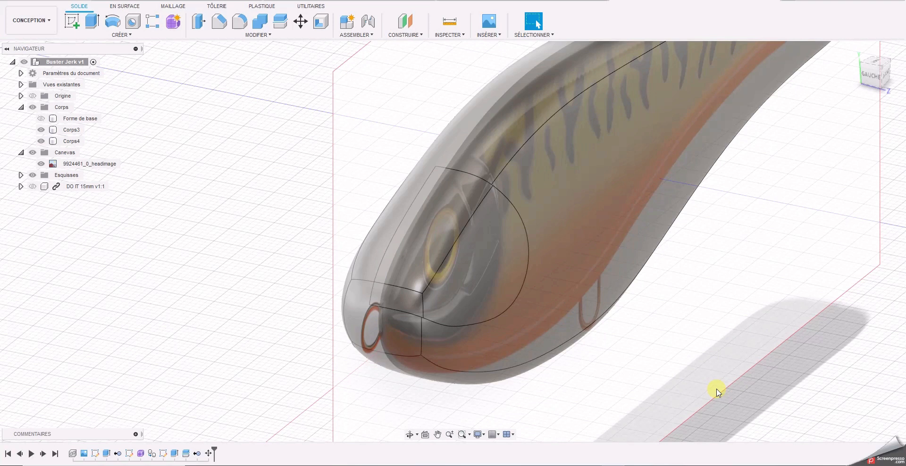
- Split the offset head piece Corps4 using the lure body Corps3 without extending the tool, and remove the leftover Corps4
left_click(872, 75)
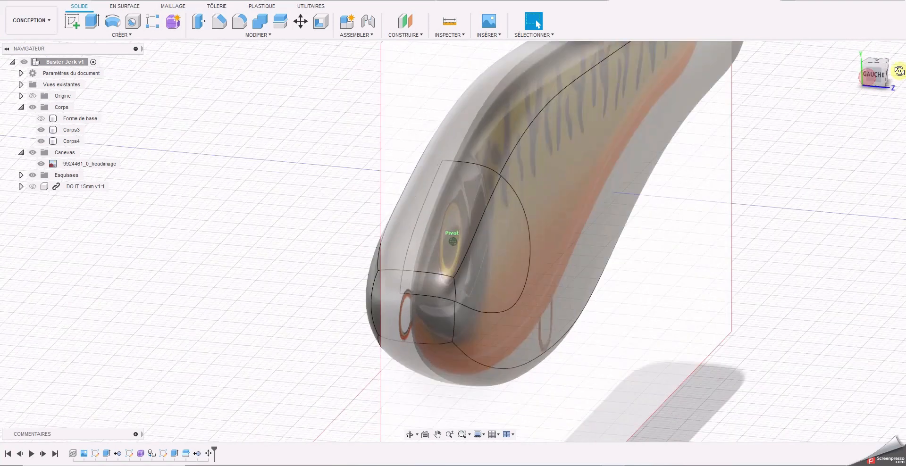
mouse_move(63, 62)
middle_mouse_down("shift")
mouse_move(103, 64)
mouse_move(59, 70)
mouse_move(339, 51)
middle_mouse_up("shift")
left_click(279, 21)
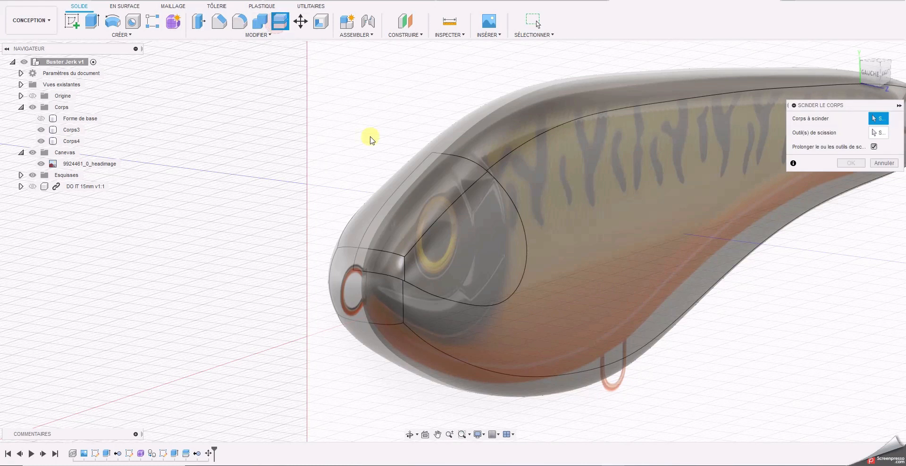
left_click(438, 227)
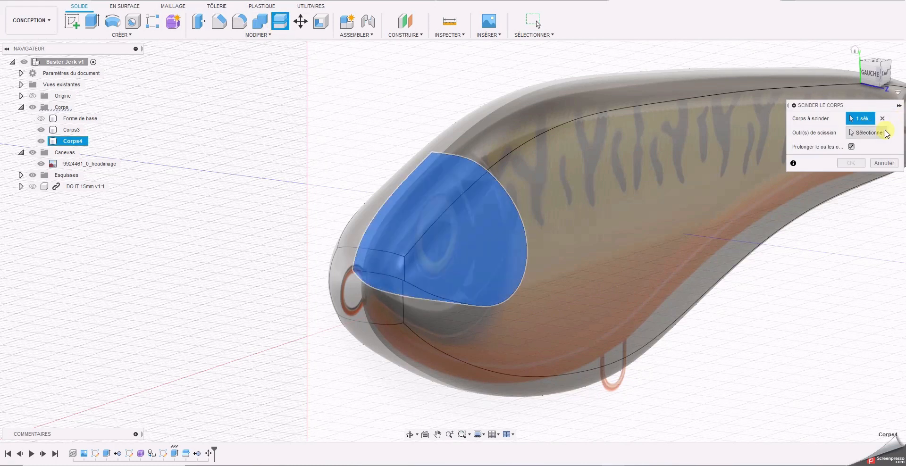
left_click(878, 132)
left_click(641, 107)
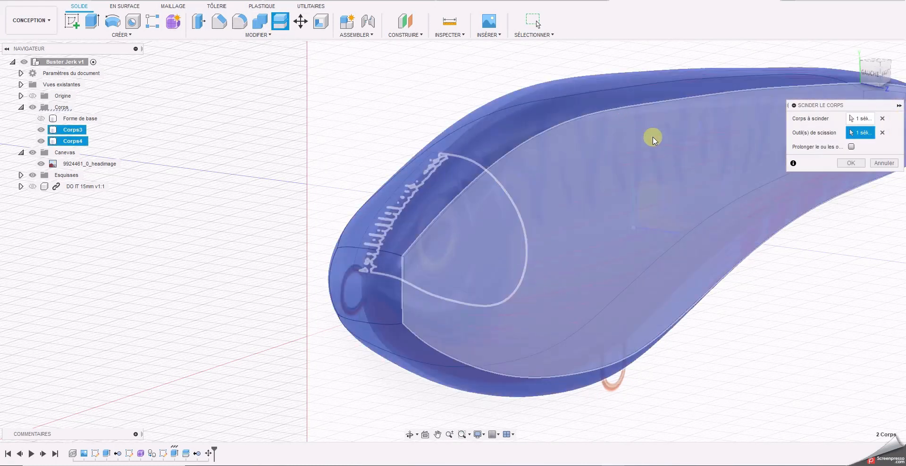
left_click(852, 163)
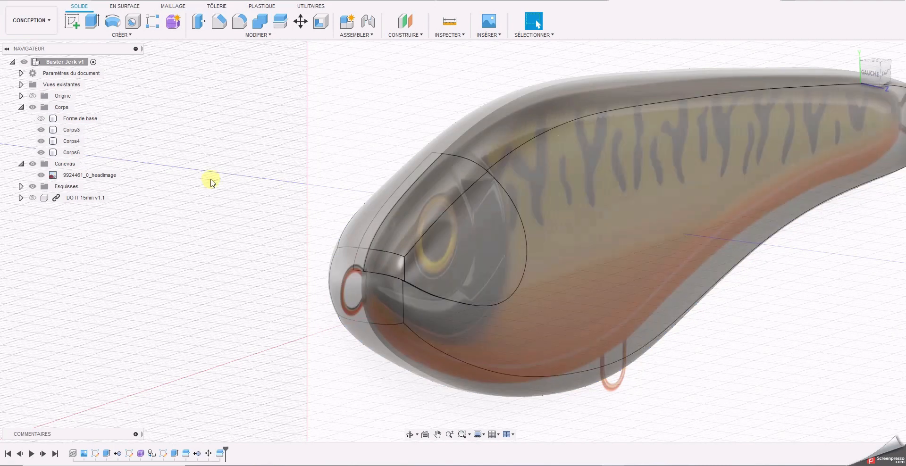
right_click(70, 143)
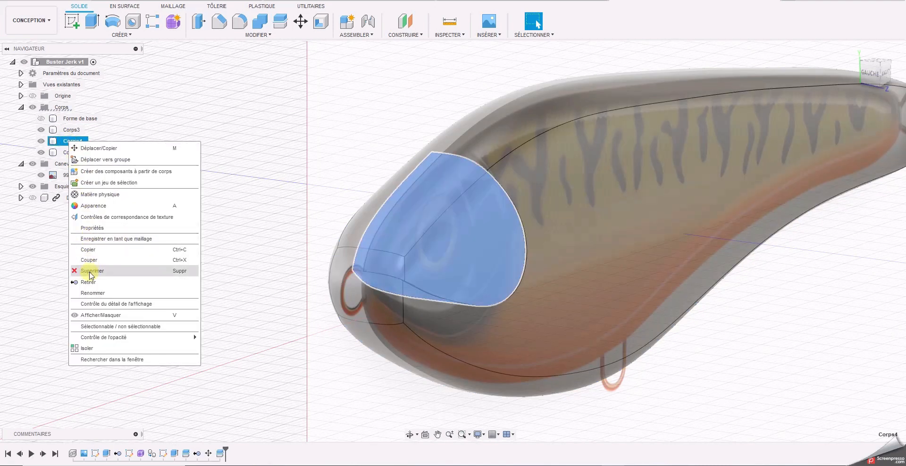
left_click(90, 283)
left_click_drag(886, 71, 875, 73)
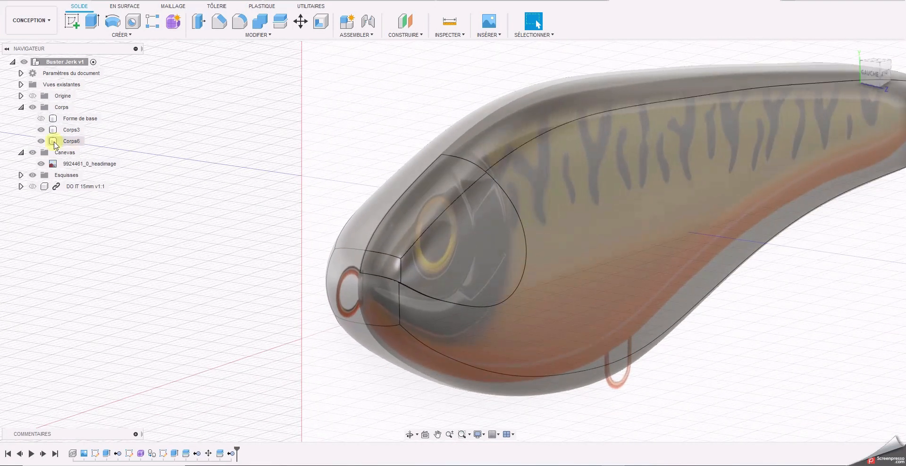
- Examine the head piece Corps6 on its own by temporarily hiding the reference image and the lure body Corps3
left_click(42, 164)
left_click(41, 130)
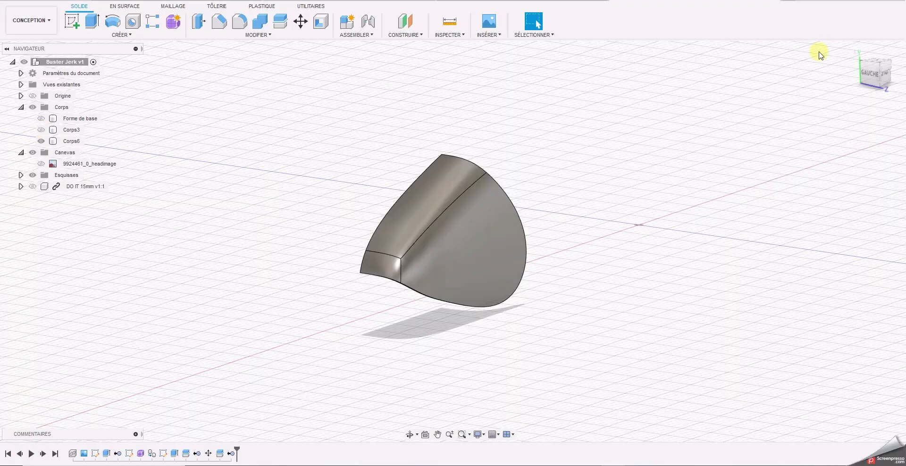
middle_click_drag(453, 242, 891, 53, "shift")
left_click(890, 54)
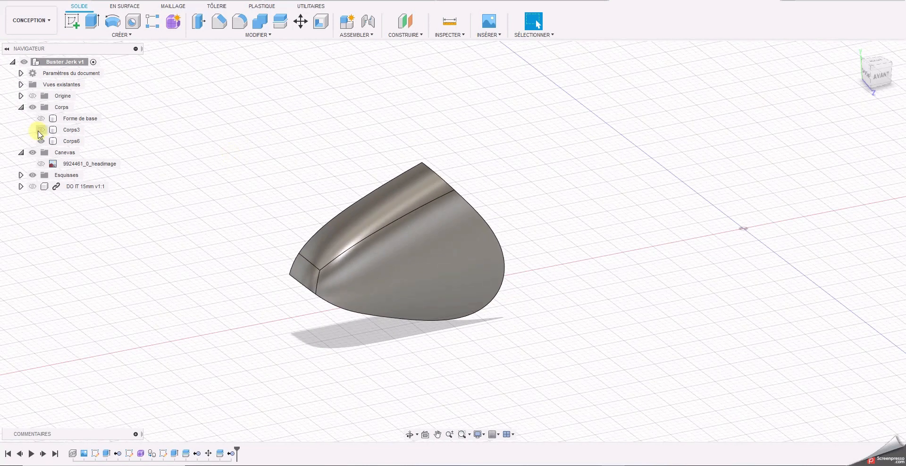
left_click(39, 130)
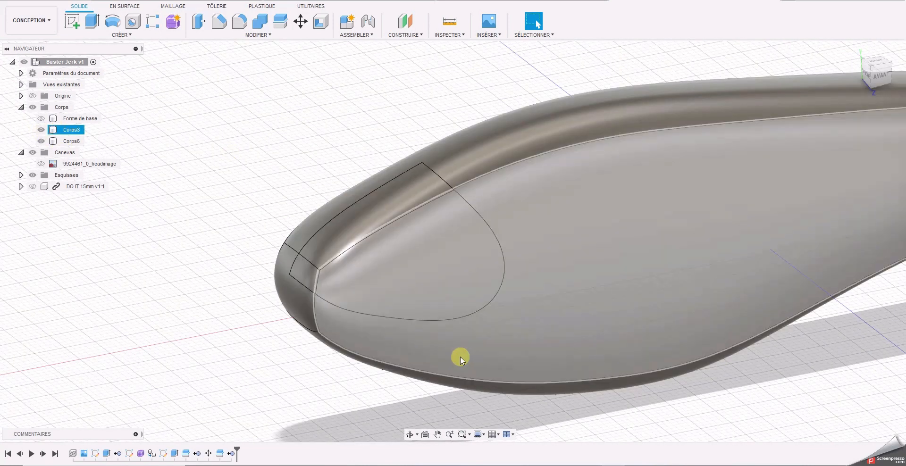
left_click(41, 163)
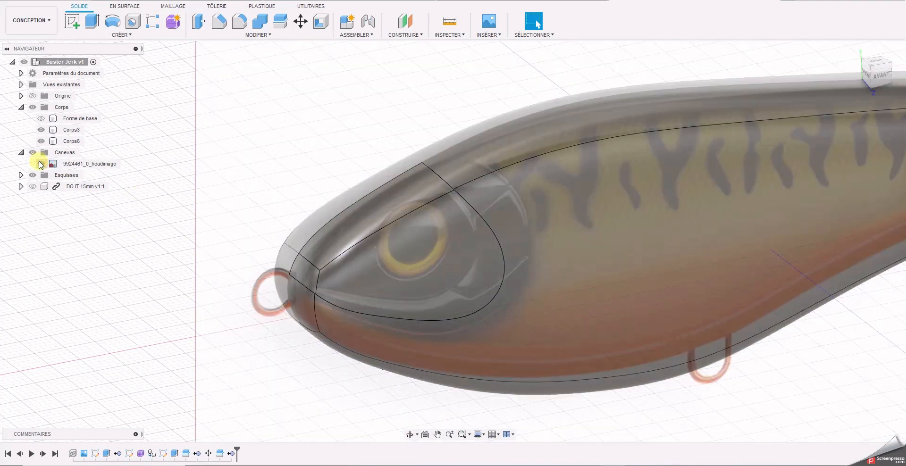
- Start a new sketch on the front plane over the lure's head and reference image
left_click(879, 74)
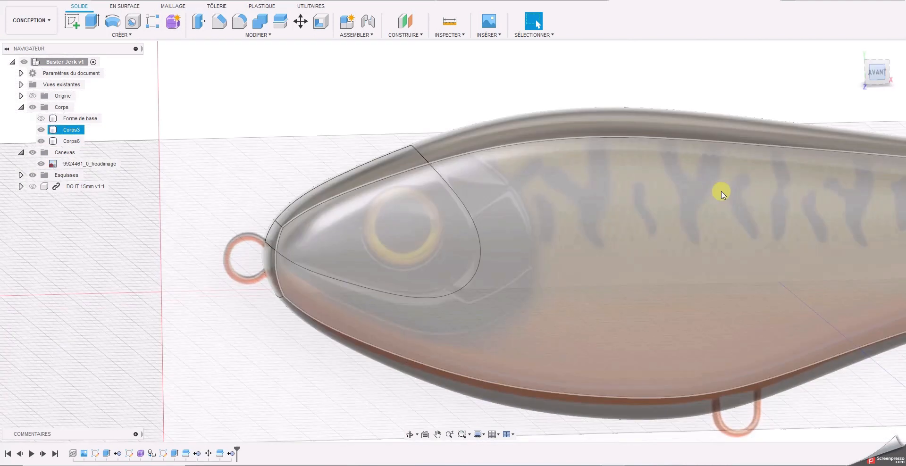
middle_click_drag(633, 269, 497, 261)
scroll(498, 262, "down", 1)
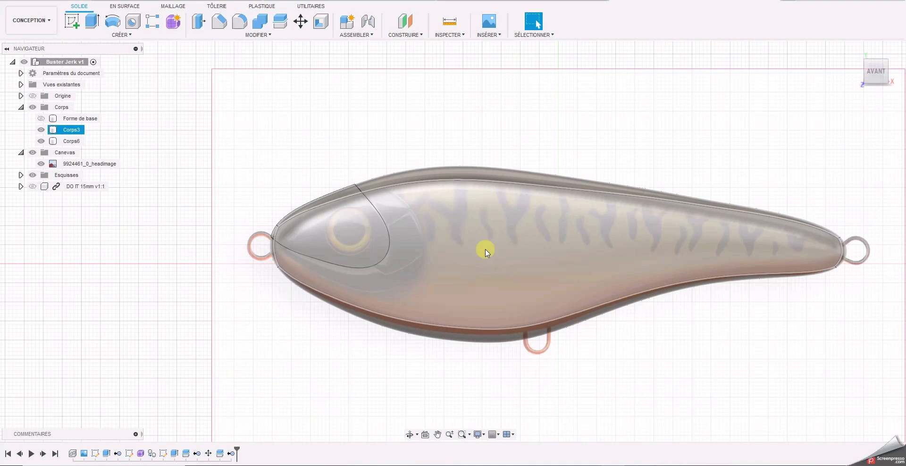
scroll(402, 201, "up", 6)
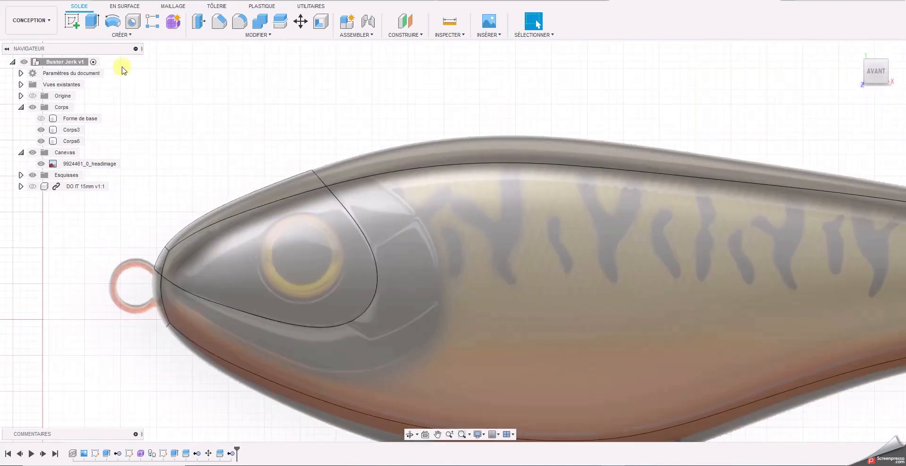
left_click(71, 21)
left_click(733, 305)
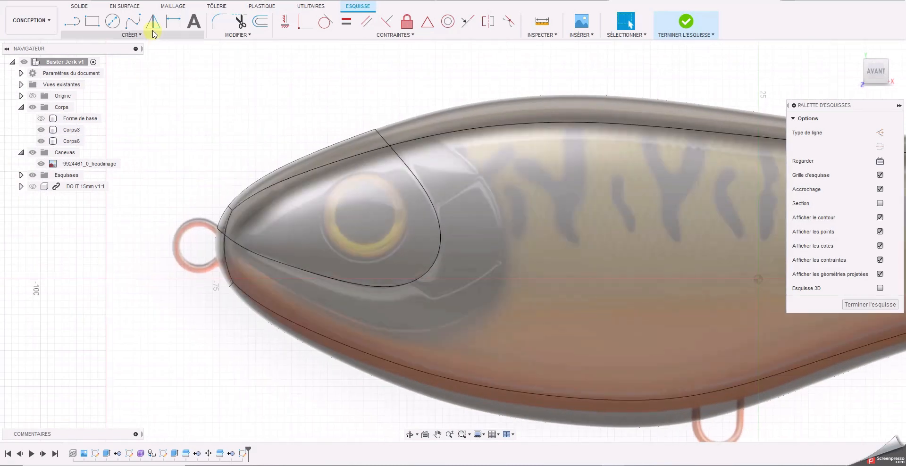
- Trace the upper gill plate behind the raised head piece with a fit-point spline, following the reference image
left_click(133, 21)
scroll(457, 120, "up", 3)
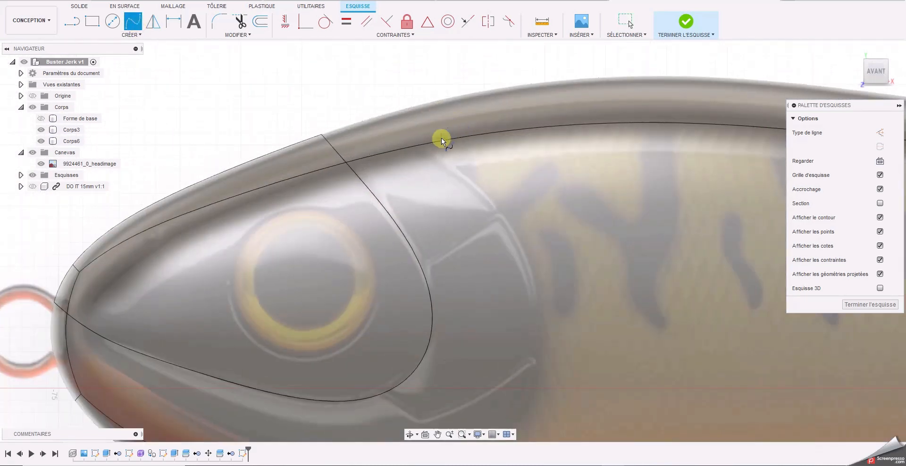
left_click(350, 164)
left_click(381, 156)
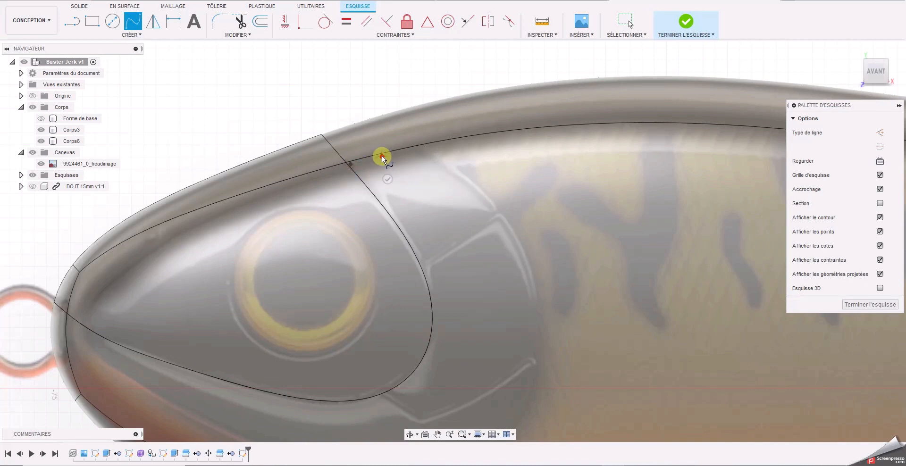
left_click(414, 150)
left_click(425, 151)
left_click(470, 179)
left_click(496, 210)
left_click(461, 234)
left_click(415, 245)
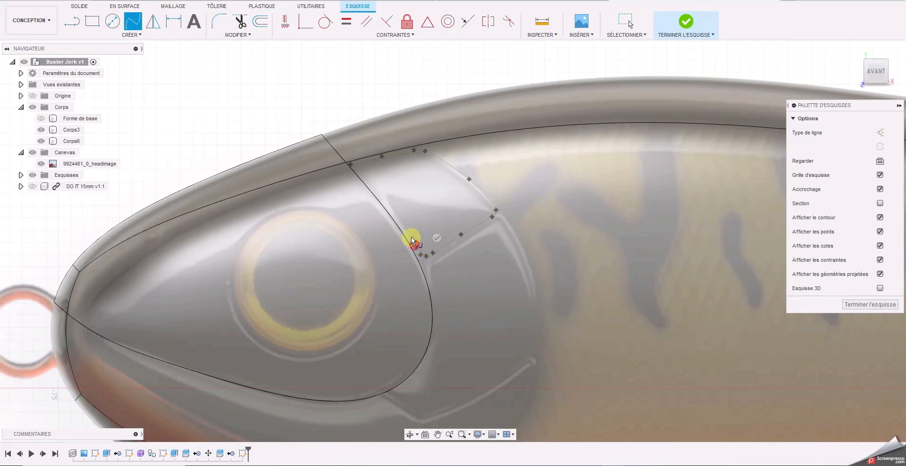
left_click(386, 206)
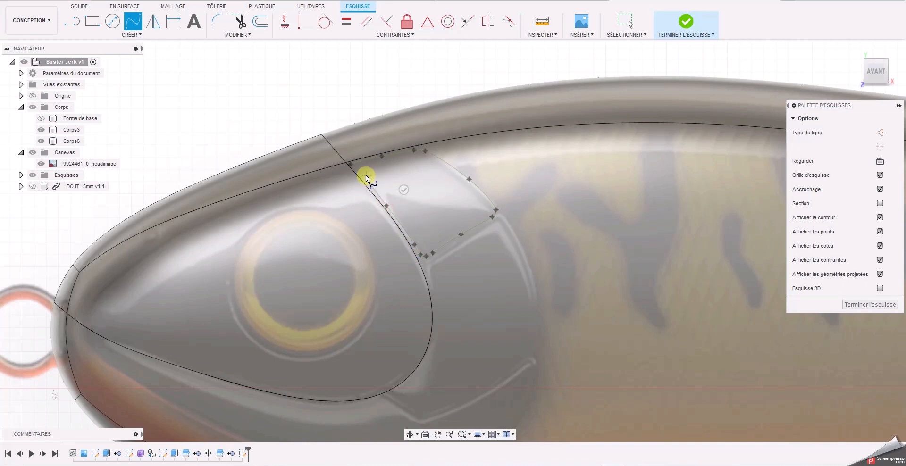
scroll(353, 166, "up", 8)
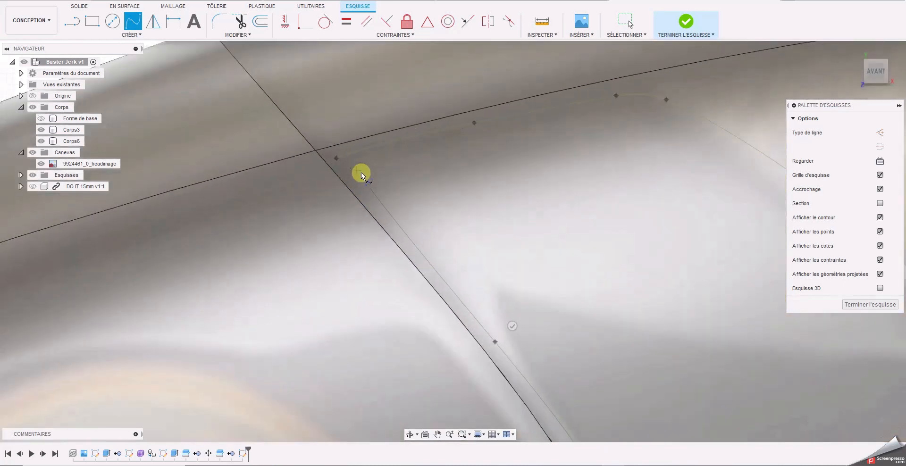
left_click(379, 203)
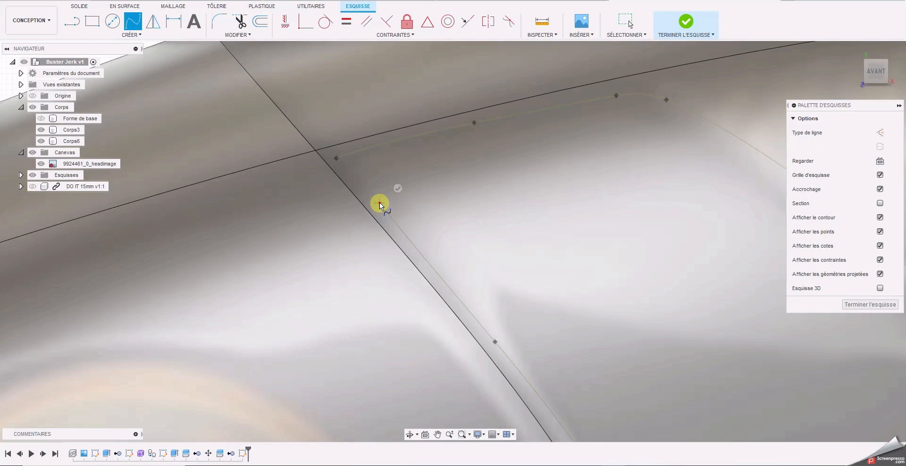
left_click(350, 174)
left_click(341, 166)
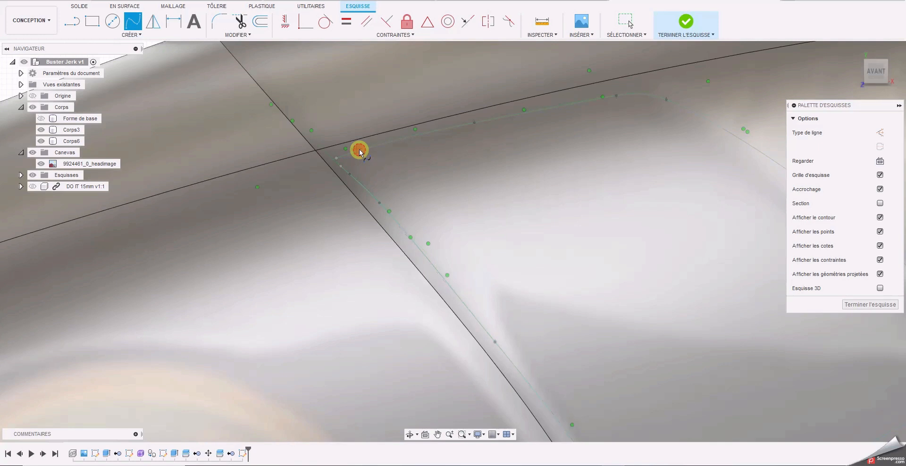
left_click(358, 150)
- Close the small gap between the two ends of the upper gill plate outline with a short spline
left_click(337, 157)
left_click(342, 167)
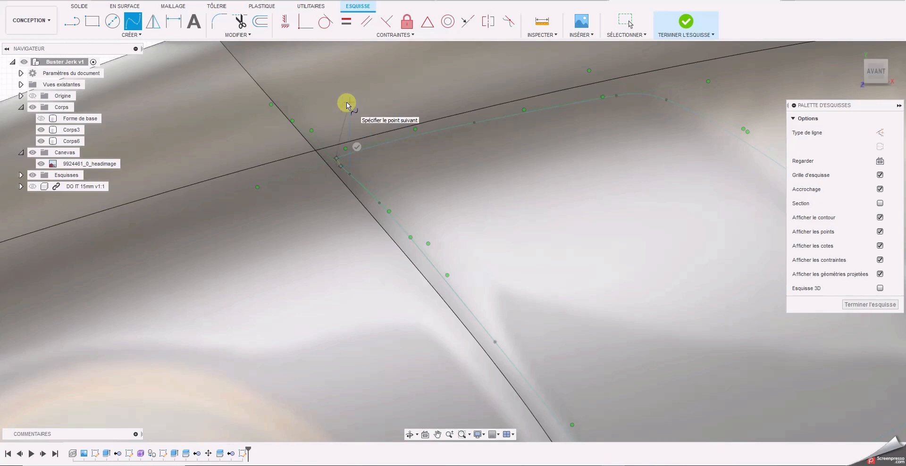
key("ctrl+z")
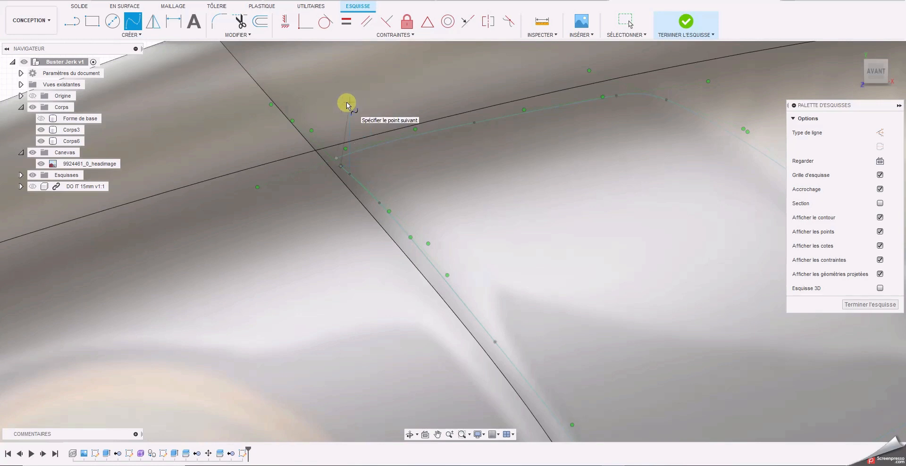
left_click(337, 157)
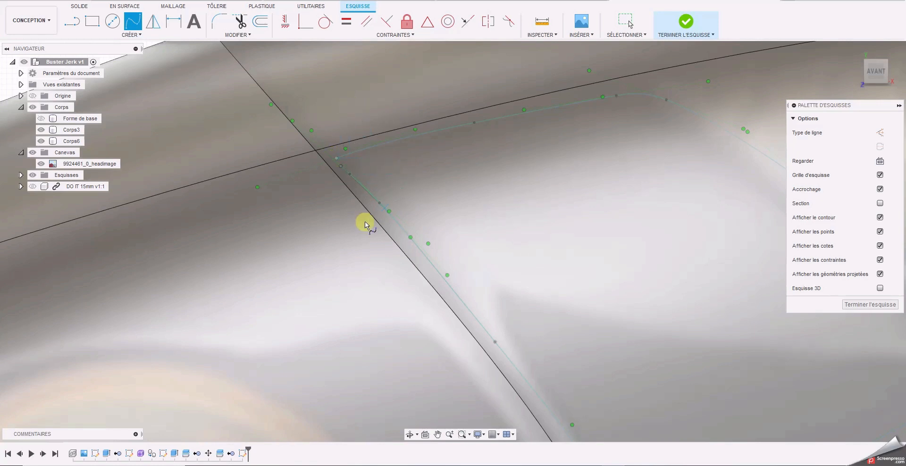
left_click(357, 146)
scroll(433, 215, "down", 5)
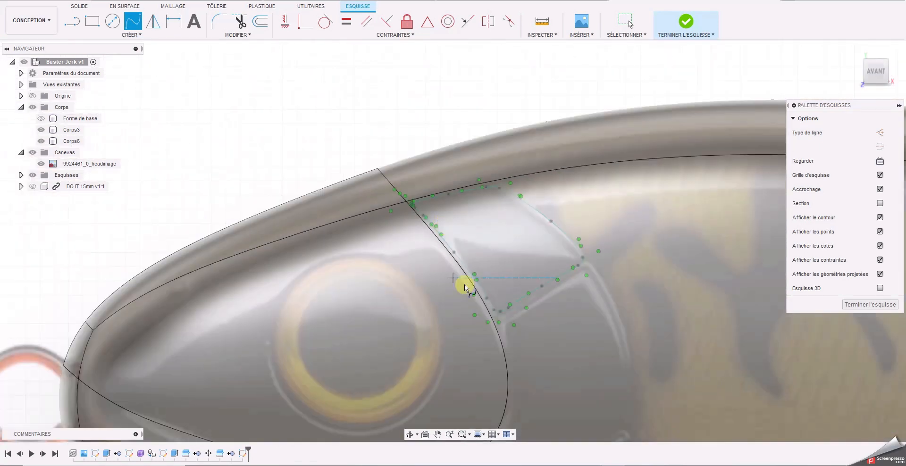
- Trace the large gill cover below the upper plate with splines, from its upper edge around the rear to the head piece
scroll(529, 243, "up", 5)
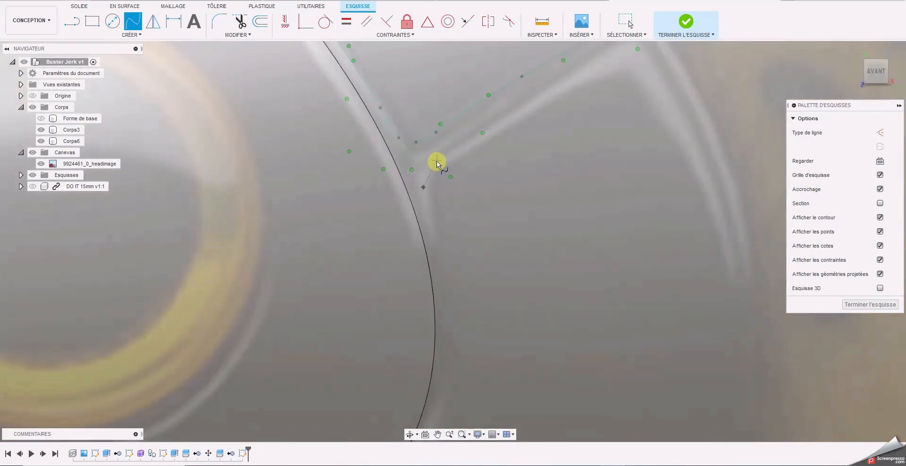
scroll(437, 174, "down", 3)
left_click(431, 177)
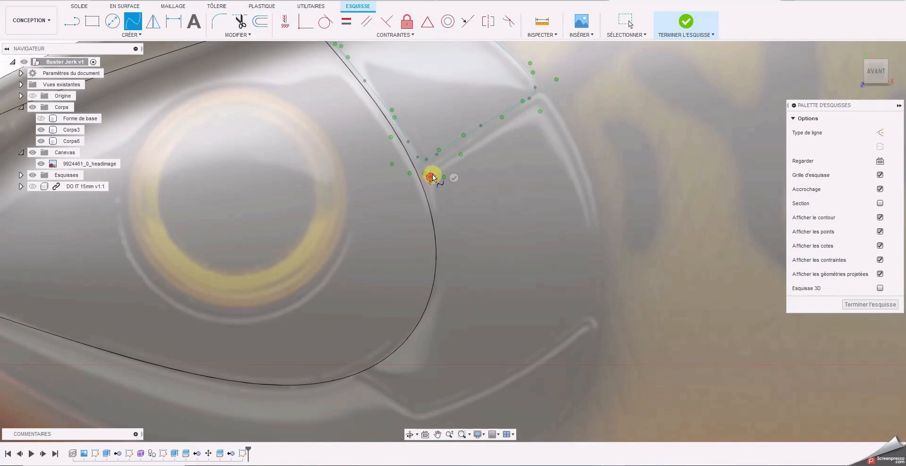
left_click(478, 143)
left_click(510, 123)
left_click(531, 112)
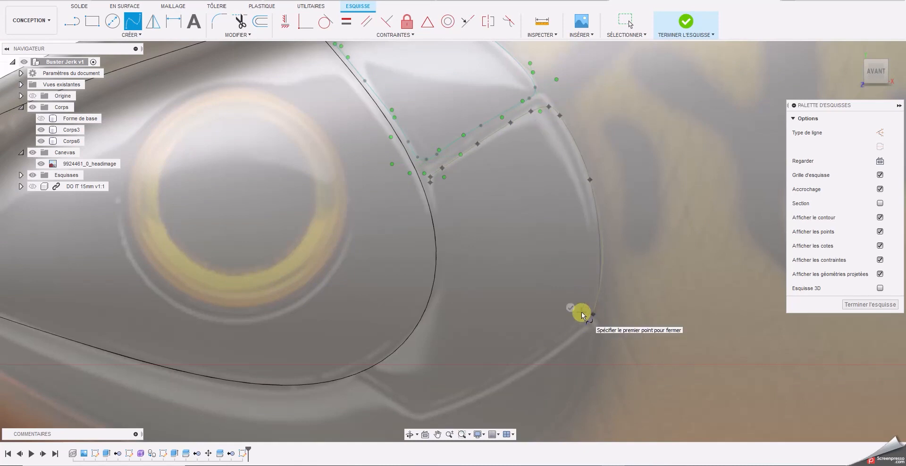
left_click(504, 372)
left_click(444, 396)
scroll(377, 370, "up", 3)
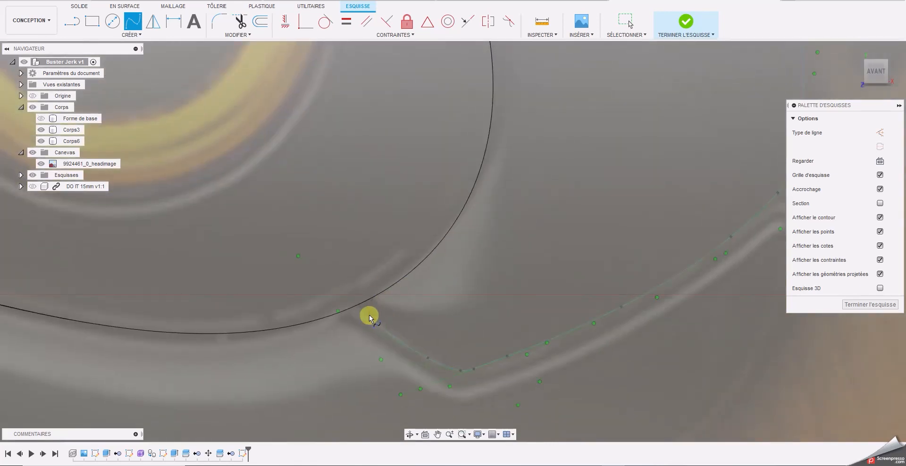
left_click(414, 283)
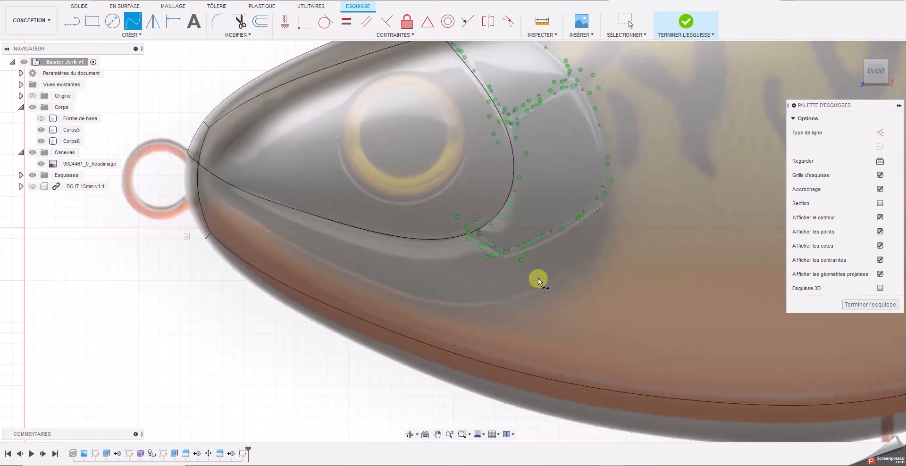
- Trace the outer lower edge of the jaw with a spline from the gill cover's rear corner to the nose
middle_click_drag(538, 282, 518, 324)
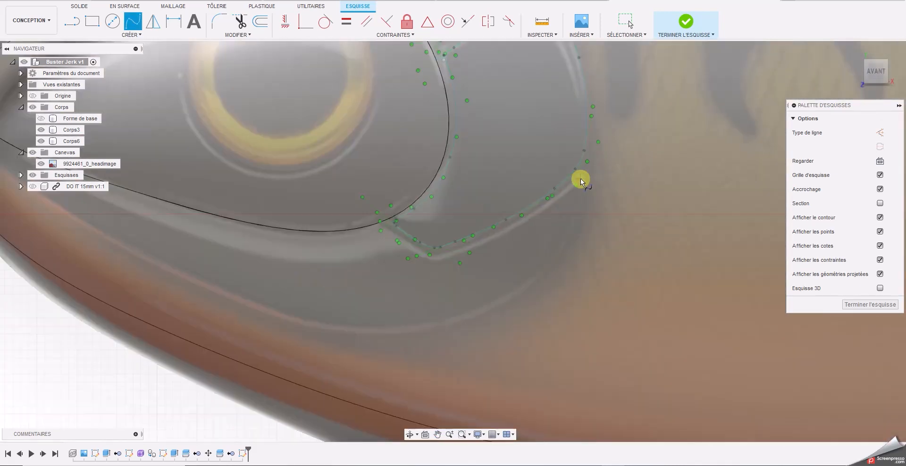
left_click(584, 185)
left_click(569, 236)
left_click(525, 291)
left_click(432, 329)
left_click(289, 321)
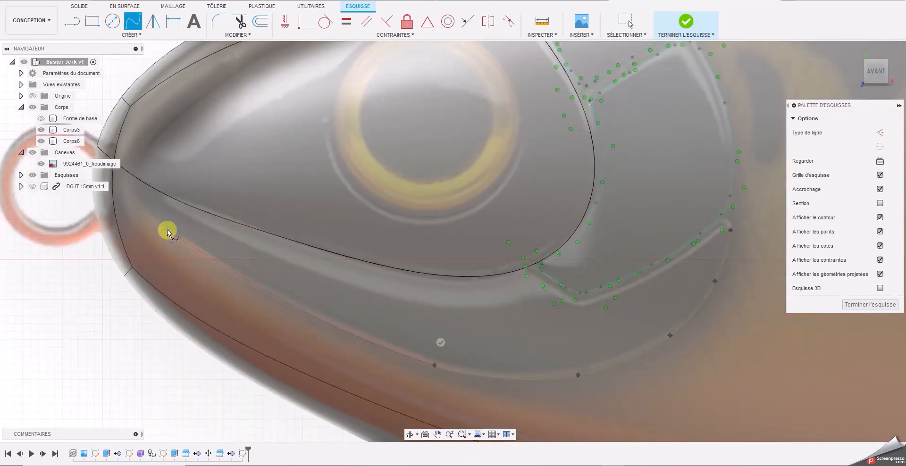
scroll(148, 212, "up", 5)
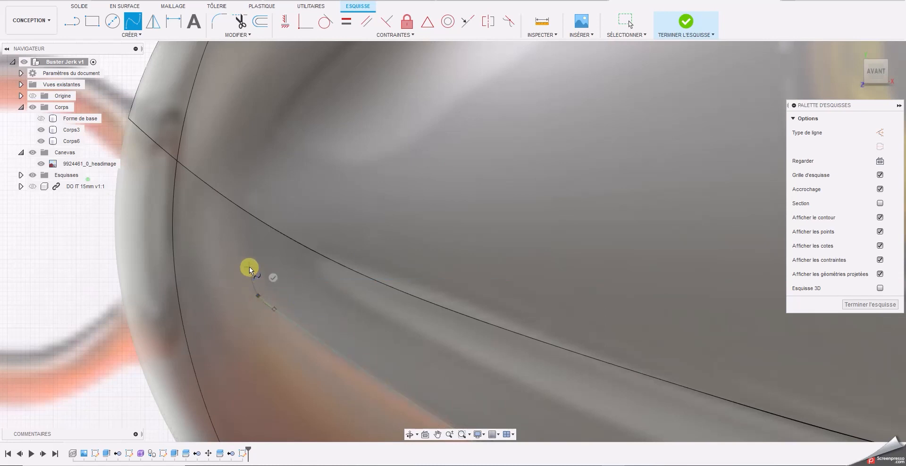
- Start a spline for the jaw's upper edge, following the lower edge of the gill cover forward to the head piece
scroll(256, 233, "down", 5)
left_click(597, 321)
left_click(522, 359)
left_click(454, 369)
left_click(418, 348)
left_click(405, 337)
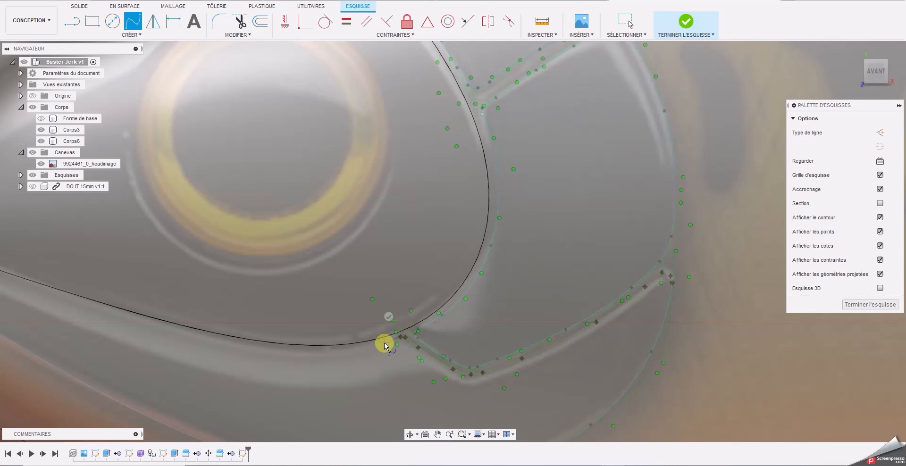
- Continue the jaw's upper edge beneath the head piece to the nose, close the outline and finish the sketch
middle_click_drag(239, 349, 530, 395)
left_click(515, 390)
left_click(364, 347)
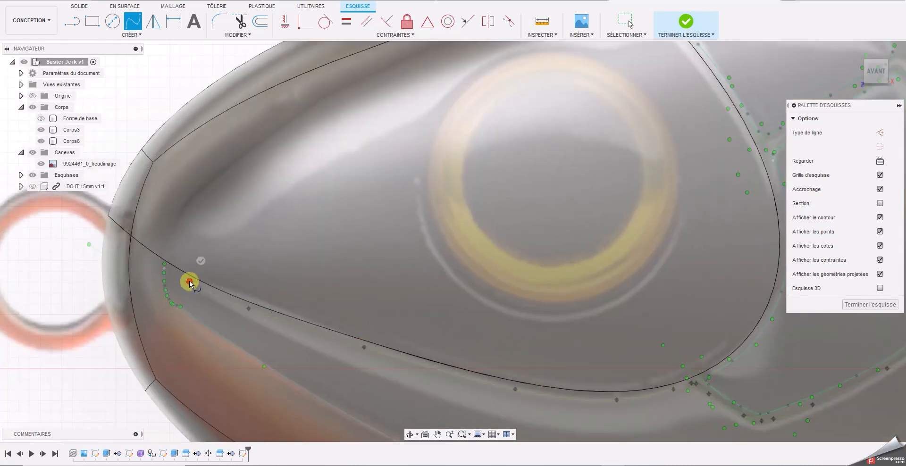
left_click(190, 281)
scroll(166, 266, "up", 5)
left_click(174, 274)
left_click(161, 279)
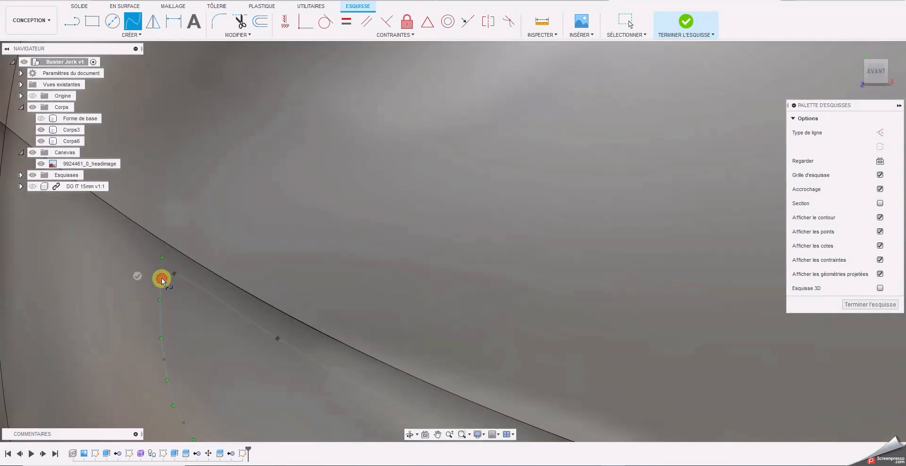
scroll(159, 281, "down", 2)
scroll(140, 278, "down", 8)
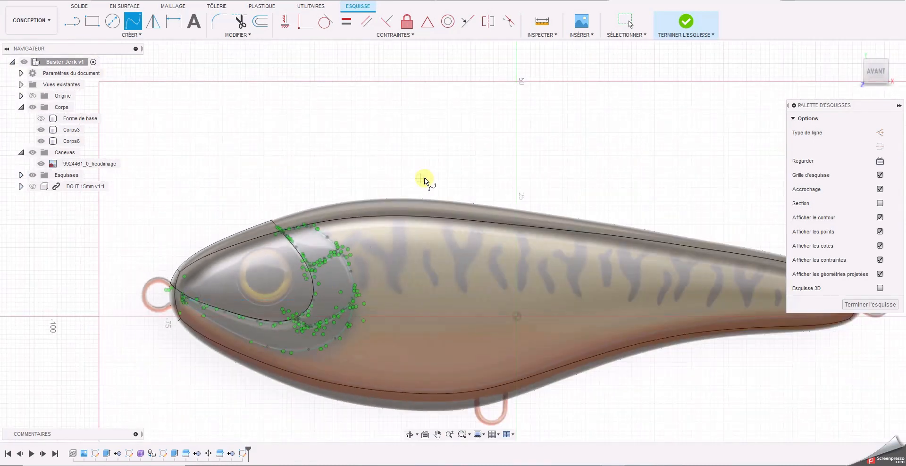
middle_click_drag(425, 180, 469, 166)
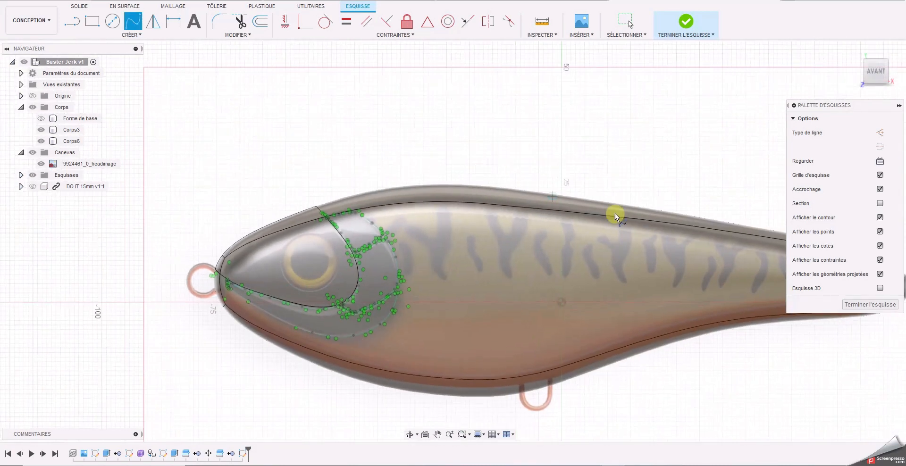
left_click(869, 307)
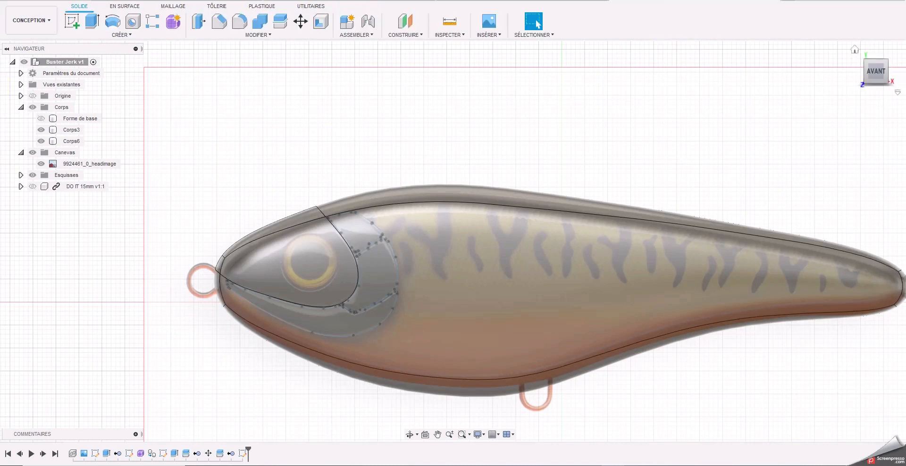
- Extrude the two gill profiles and the jaw profile symmetrically with a distance of 38 mm as new bodies
left_click_drag(874, 72, 902, 91)
left_click(92, 21)
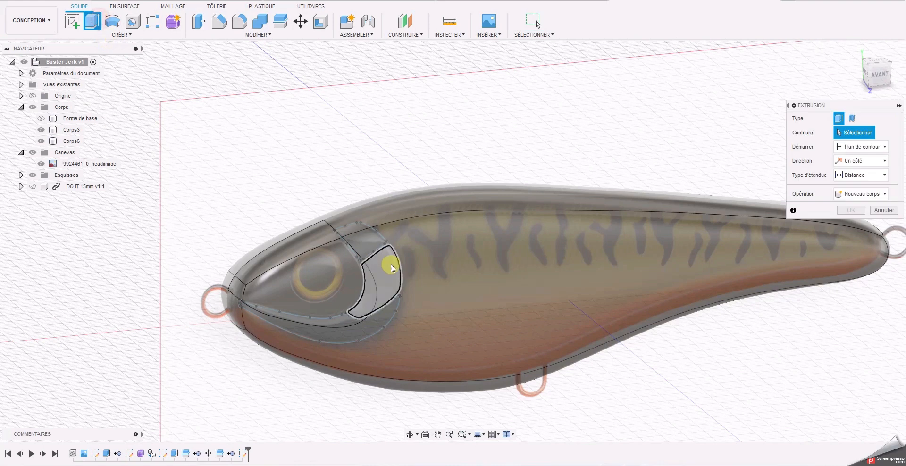
left_click(360, 237)
left_click(380, 281)
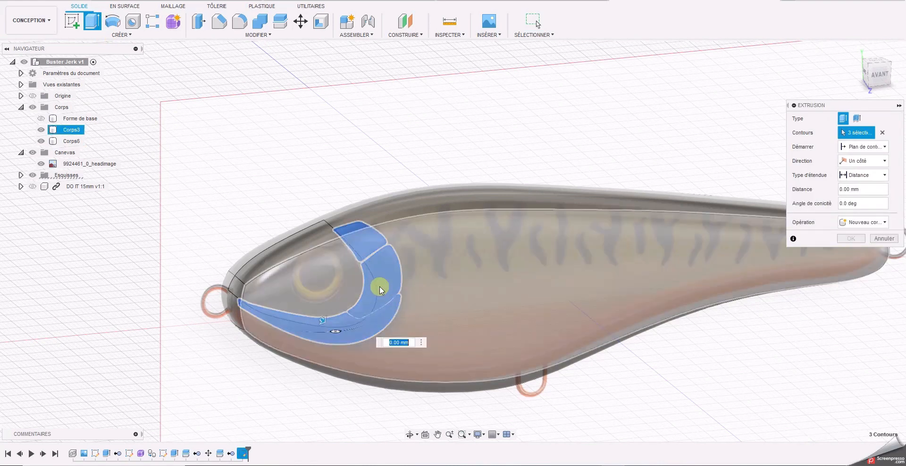
left_click(323, 320)
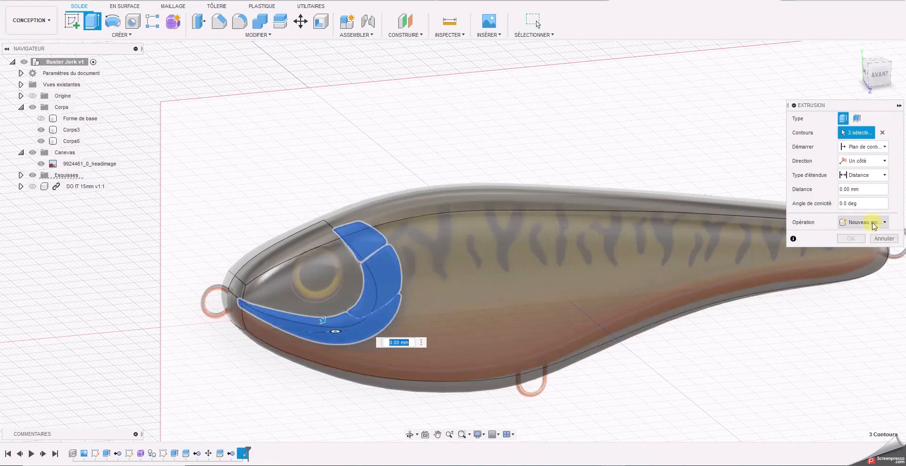
left_click(872, 176)
left_click(871, 165)
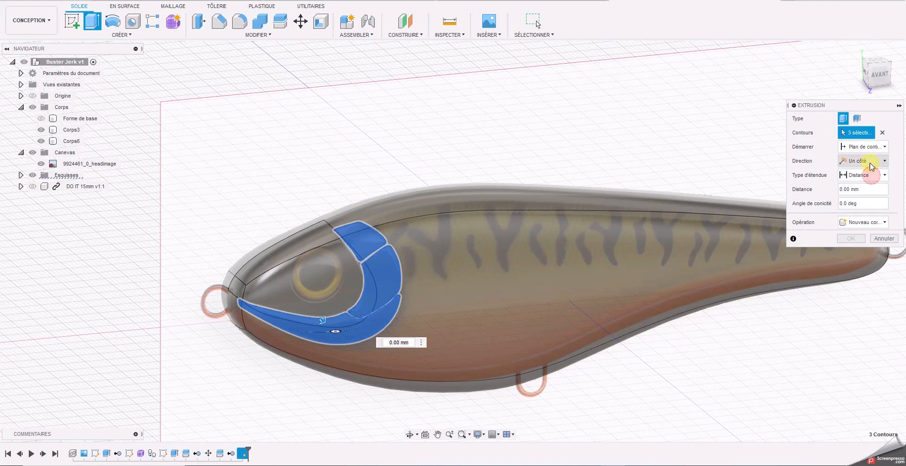
left_click(864, 194)
left_click_drag(321, 320, 377, 368)
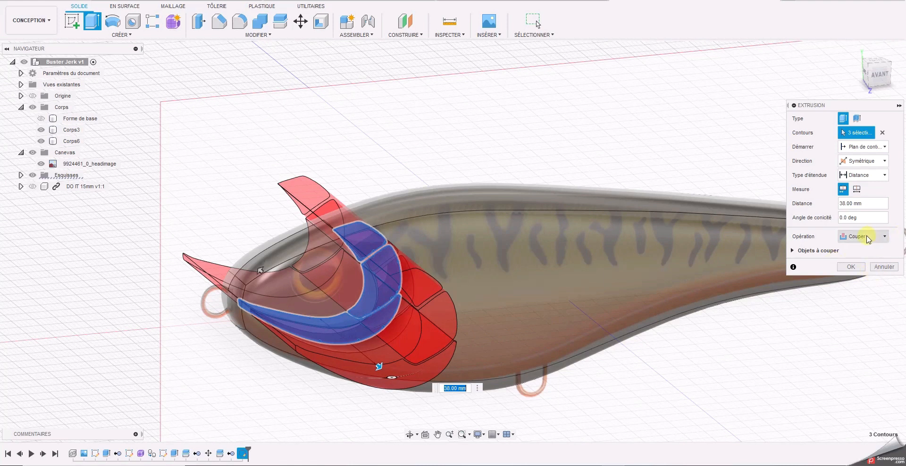
left_click(867, 238)
left_click(859, 281)
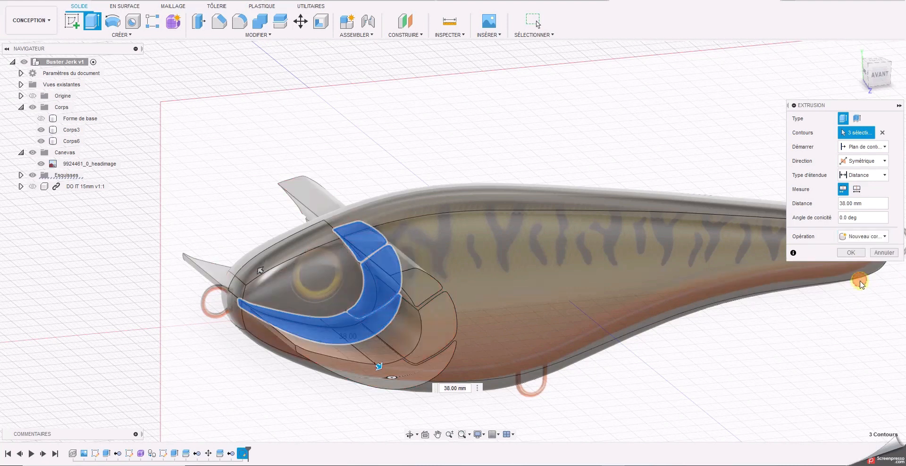
left_click(852, 253)
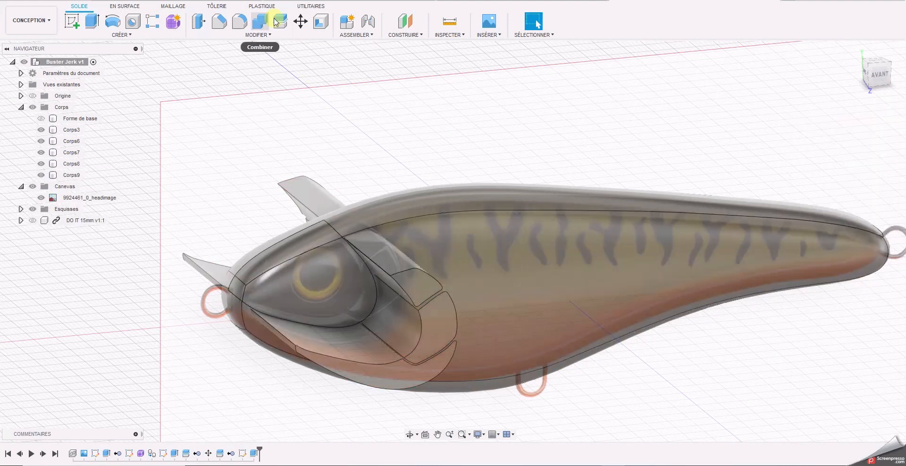
- Split the three extruded gill and jaw bodies with the main lure body Corps3, without extending the splitting tool
left_click(268, 25)
left_click(395, 263)
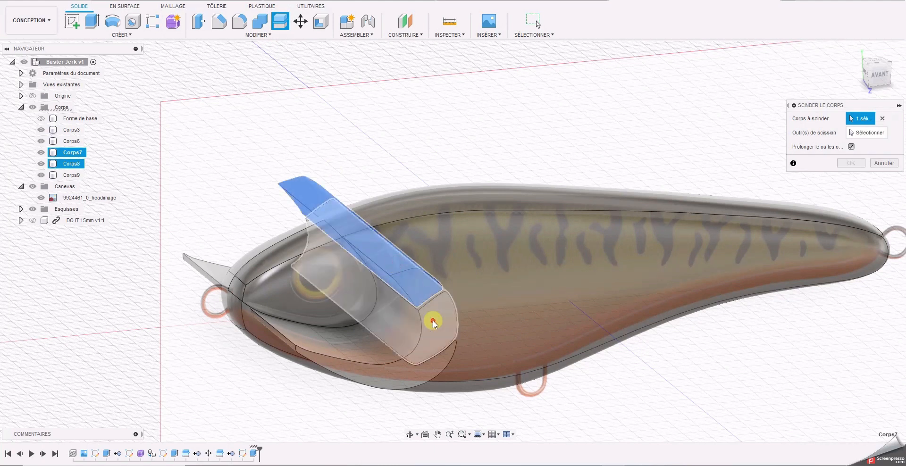
left_click(396, 370)
left_click(398, 370)
left_click(874, 135)
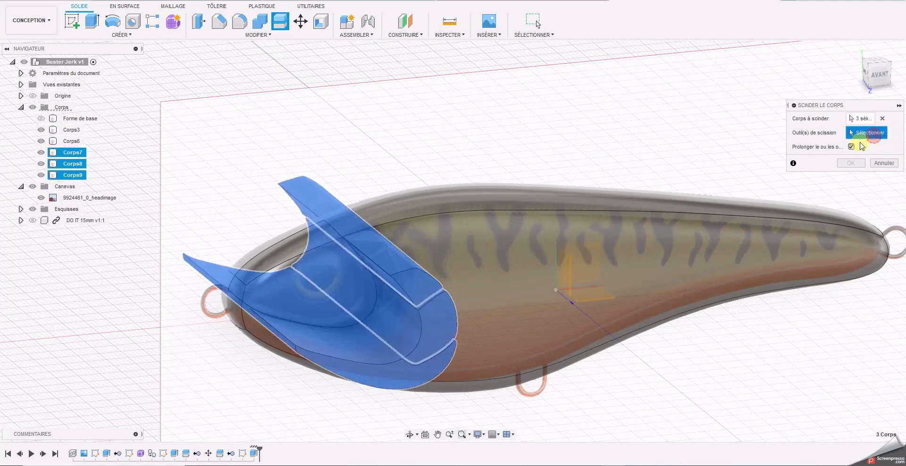
left_click(491, 206)
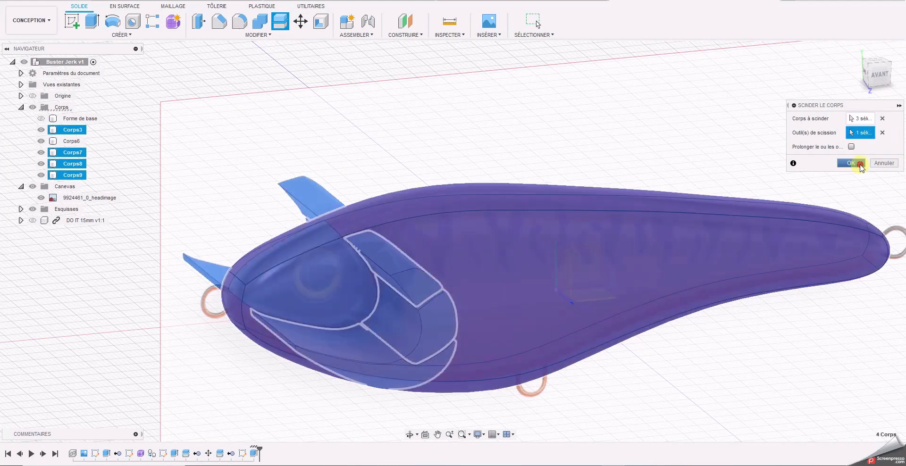
left_click(860, 164)
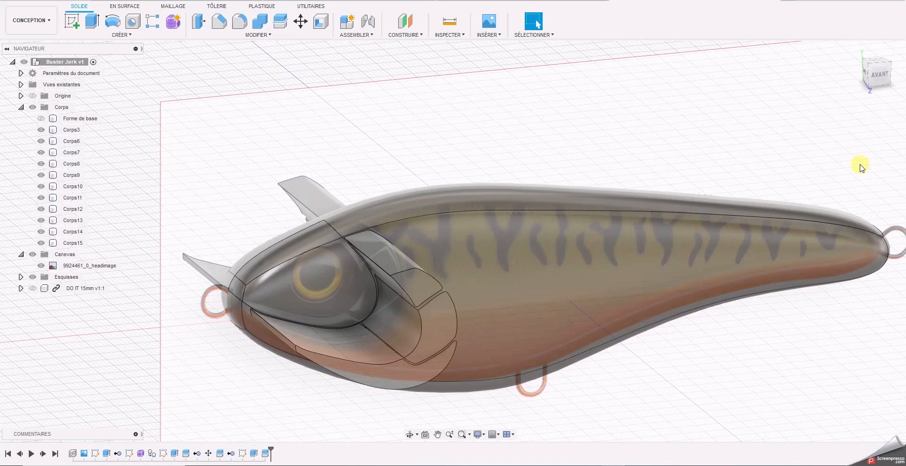
- Remove the six offcut bodies Corps10 to Corps15 protruding on both sides of the lure
left_click(74, 243)
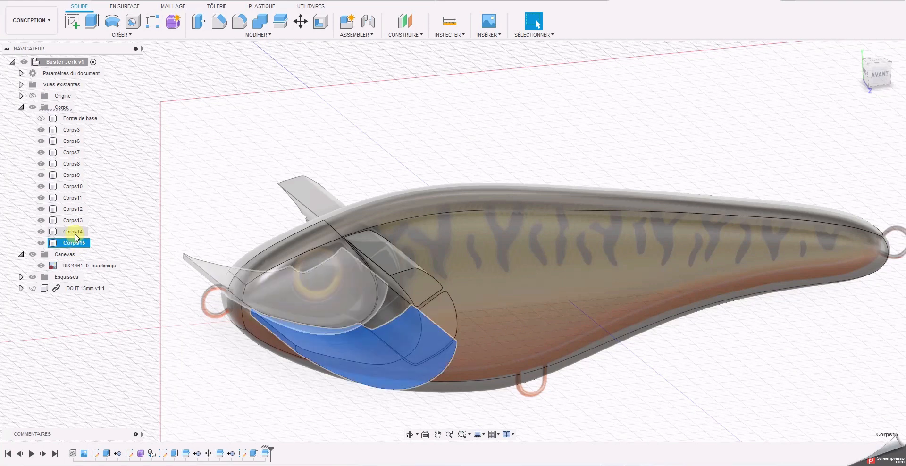
left_click_drag(881, 79, 905, 73)
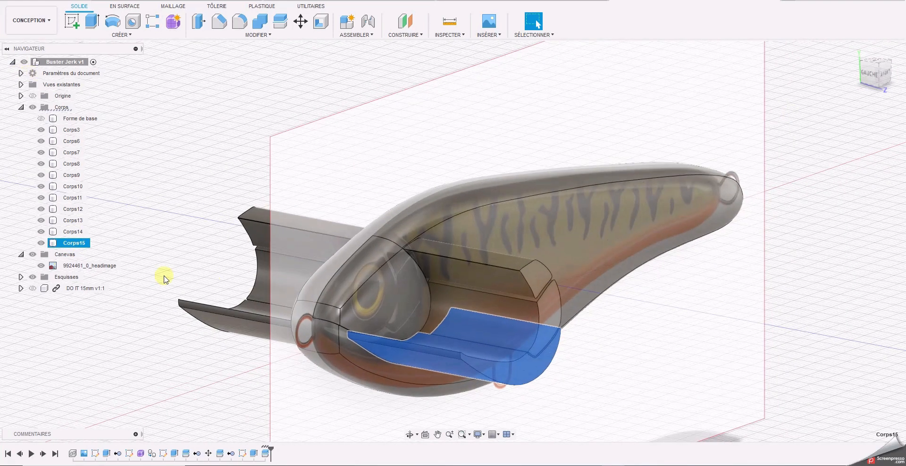
left_click(72, 231, "ctrl")
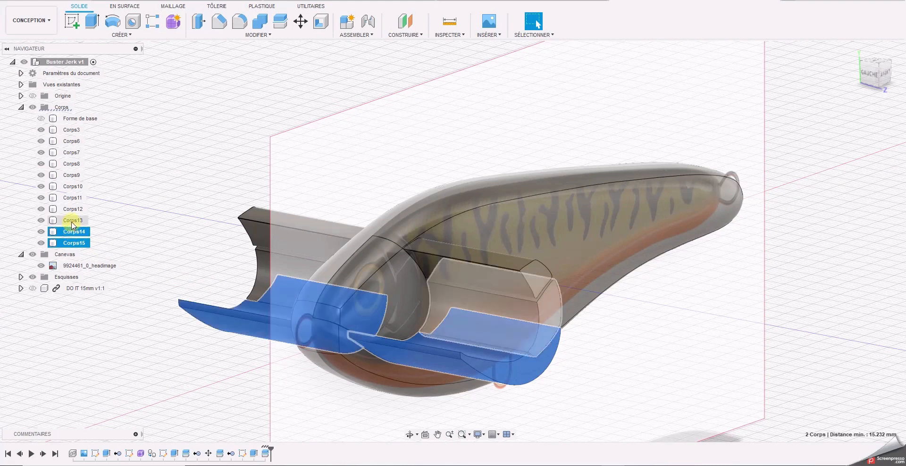
left_click(71, 221, "ctrl")
left_click(71, 209, "ctrl")
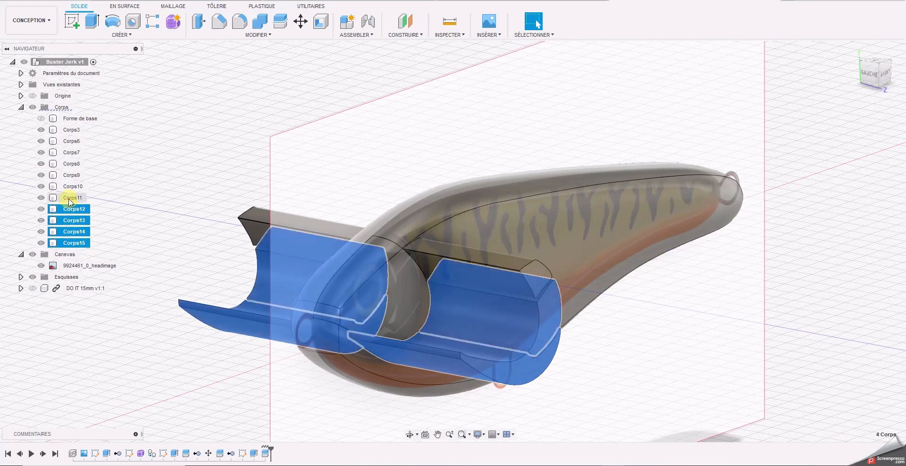
left_click(71, 198, "ctrl")
left_click(71, 187, "ctrl")
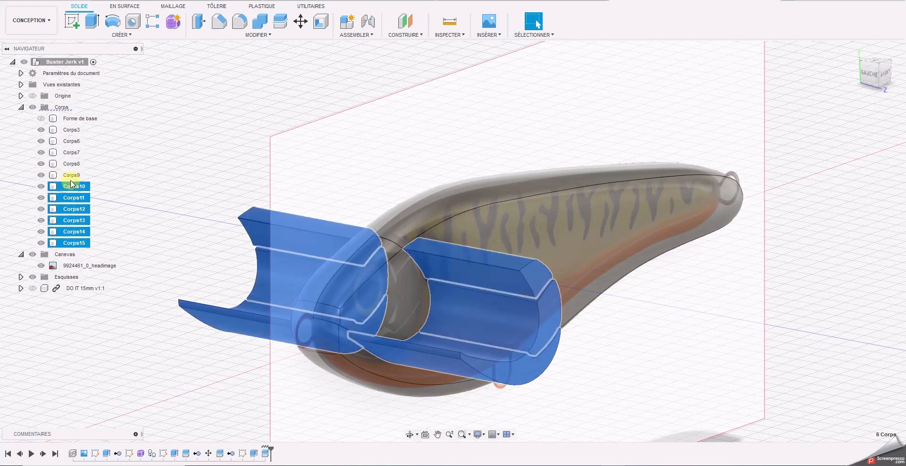
right_click(83, 244)
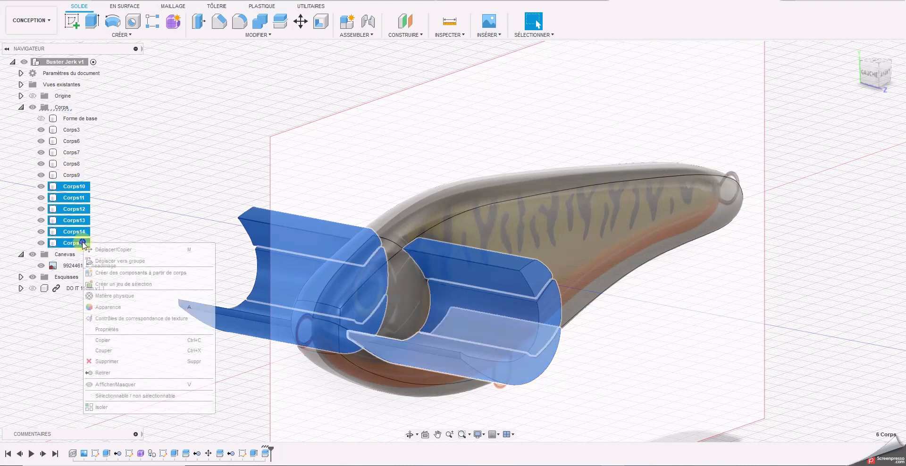
left_click(92, 373)
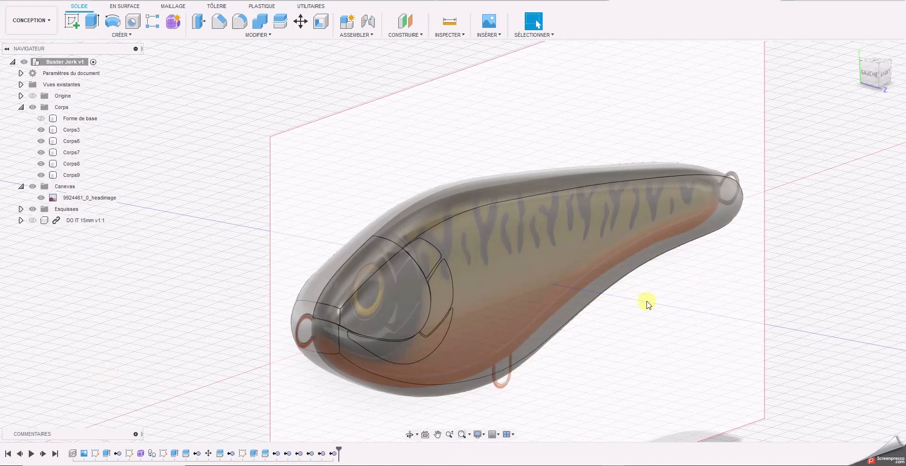
- Move the gill and jaw bodies Corps7, Corps8 and Corps9 outward by 0.3 mm along Z
scroll(572, 323, "up", 2)
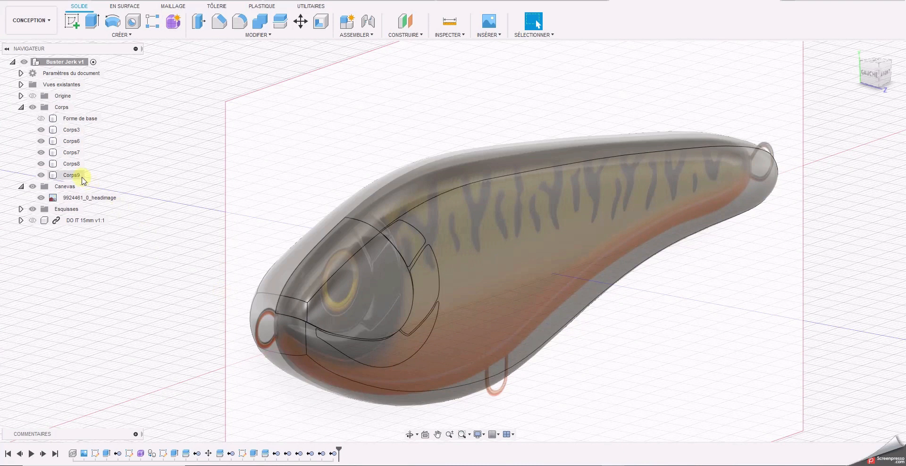
left_click(72, 175)
left_click(72, 164, "ctrl")
left_click(73, 153, "ctrl")
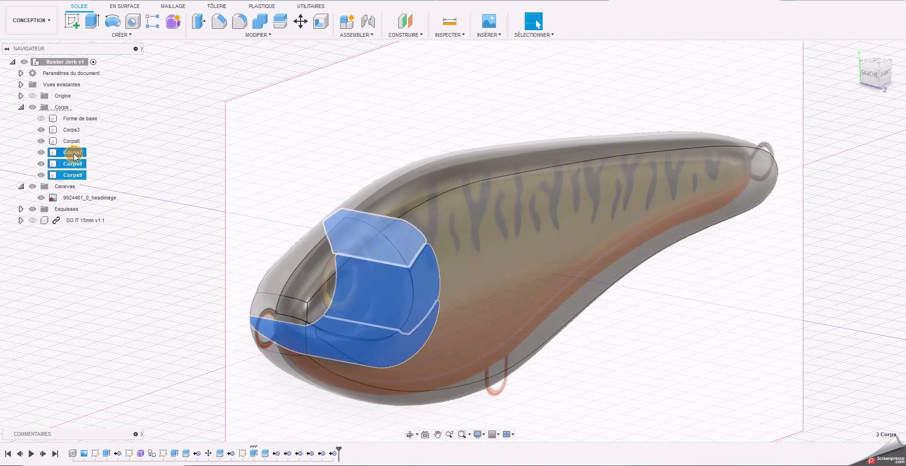
key("m")
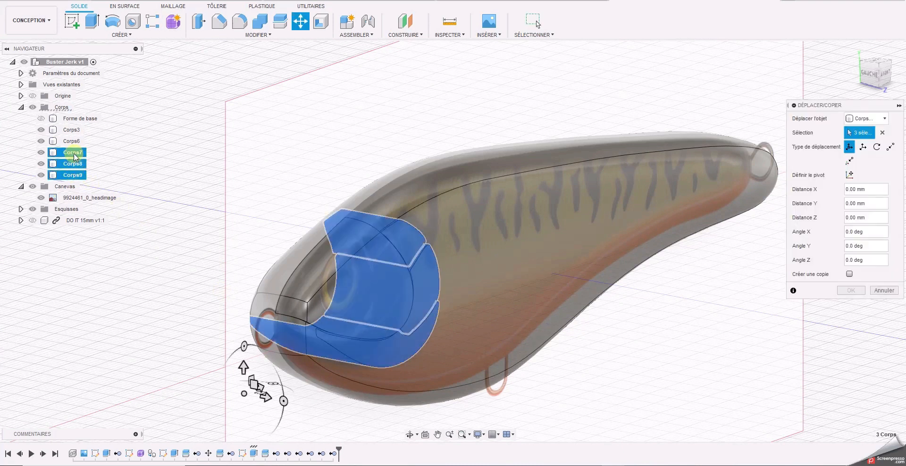
left_click(268, 398)
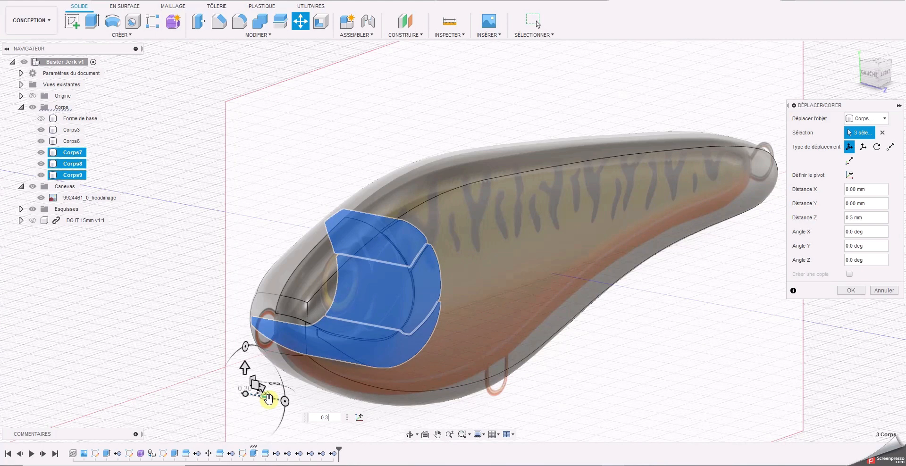
key("Return")
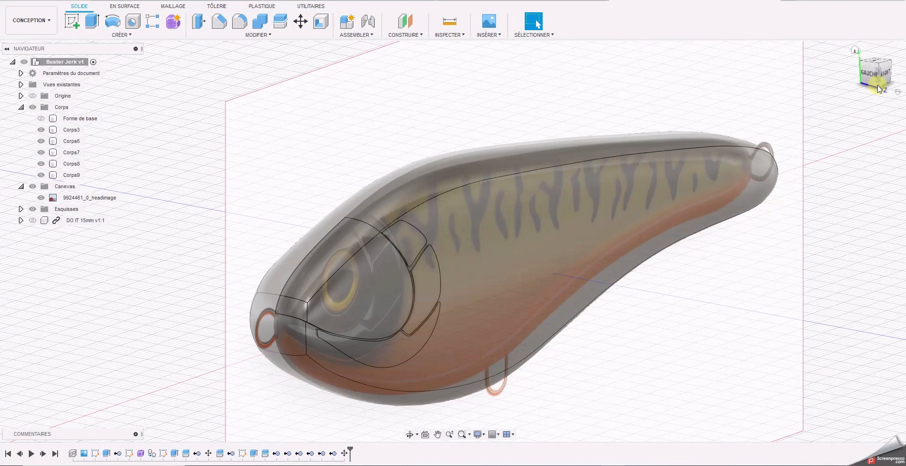
- Inspect the offset gill plates and jaw on the head, and hide the reference image canvas
left_click_drag(876, 74, 874, 68)
left_click(874, 68)
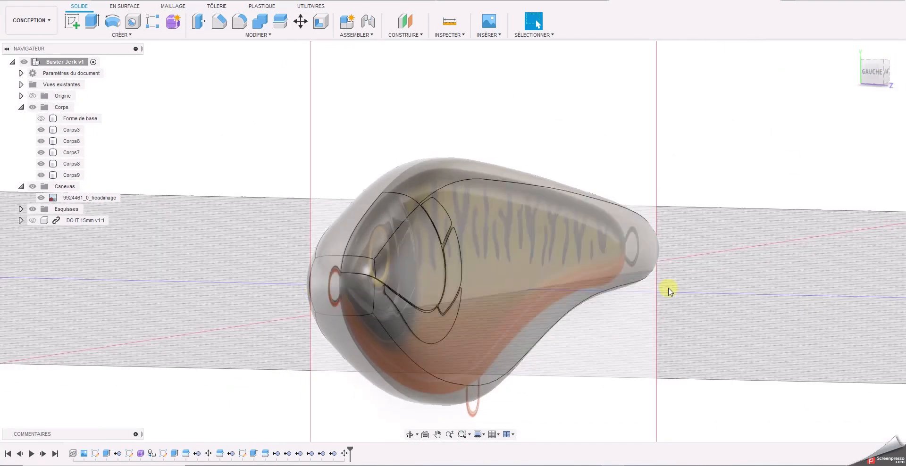
mouse_move(873, 71)
left_mouse_down()
mouse_move(900, 52)
mouse_move(878, 71)
mouse_move(883, 49)
mouse_move(755, 36)
mouse_move(694, 42)
mouse_move(599, 91)
mouse_move(809, 86)
mouse_move(522, 248)
left_mouse_up()
left_click(874, 70)
scroll(522, 247, "down", 5)
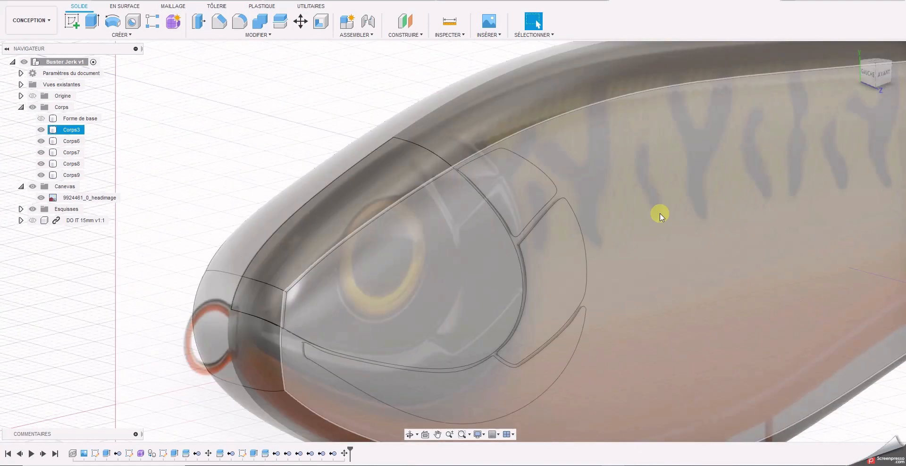
scroll(188, 233, "down", 3)
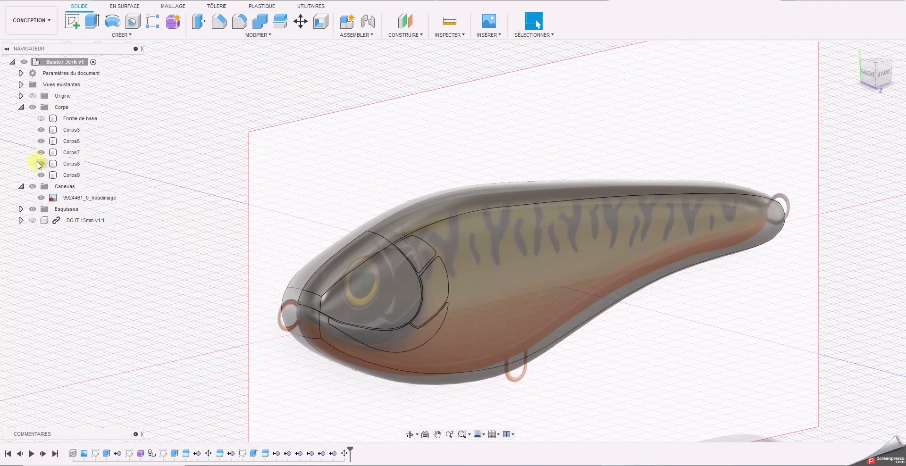
left_click(41, 198)
scroll(415, 290, "up", 4)
scroll(411, 298, "down", 1)
- Split the offset gill and jaw bodies Corps7, Corps8 and Corps9 with the lure body Corps3, without extending the splitting tool
left_click(73, 176)
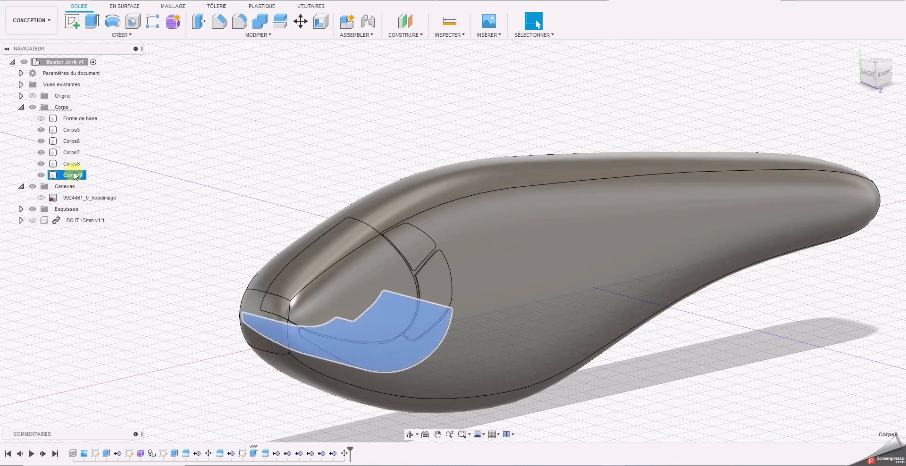
left_click(73, 164, "ctrl")
left_click(74, 152, "ctrl")
left_click(278, 21)
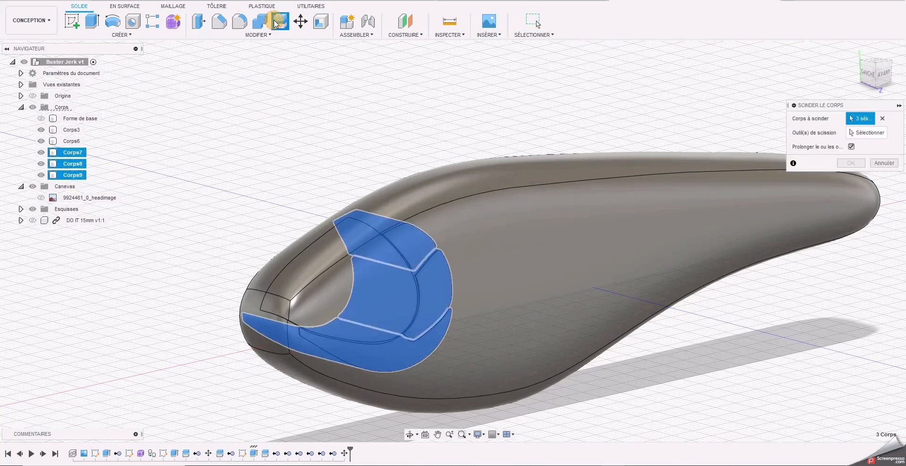
left_click(866, 133)
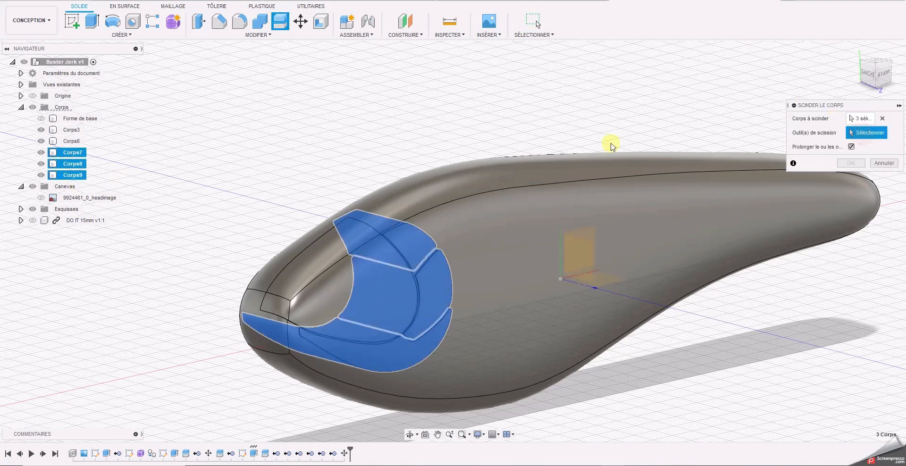
left_click(590, 181)
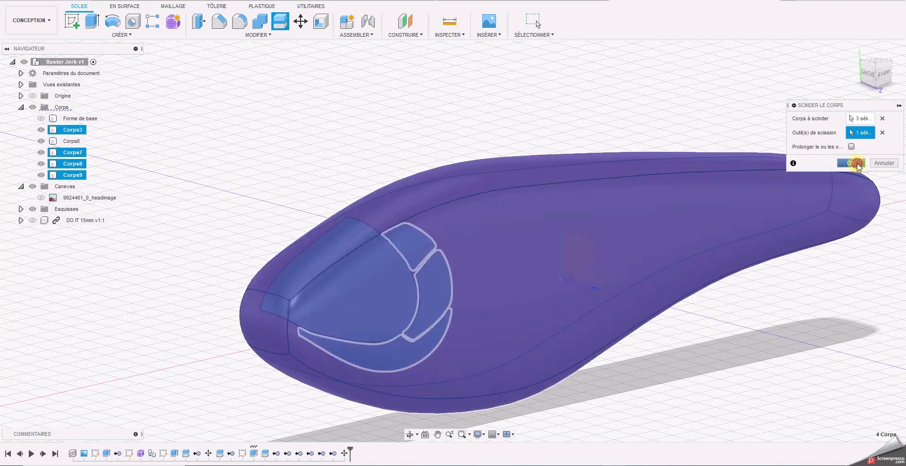
left_click(855, 163)
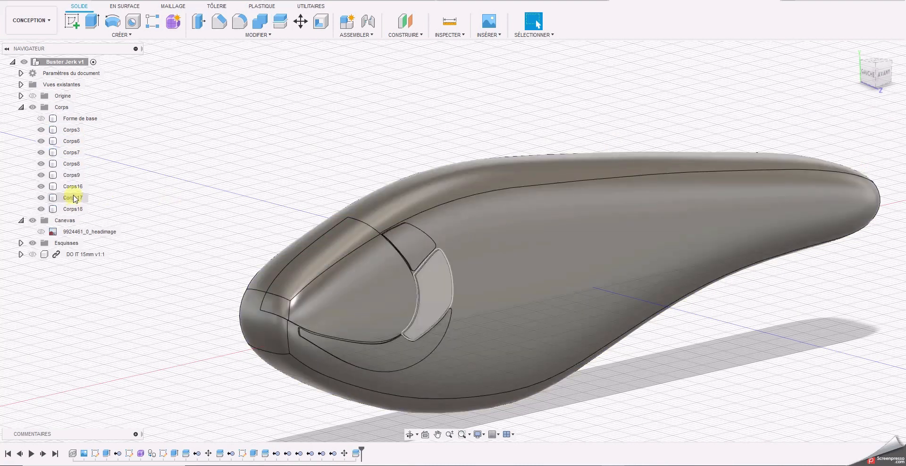
- Remove the inner pieces Corps7, Corps8 and Corps9 and keep the thin raised details on the head
left_click(74, 176)
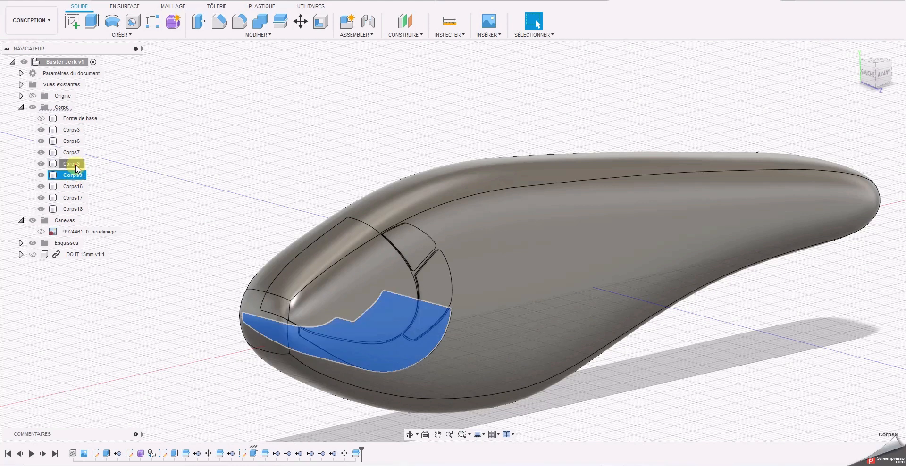
left_click(76, 164, "ctrl")
left_click(76, 154, "ctrl")
right_click(77, 159)
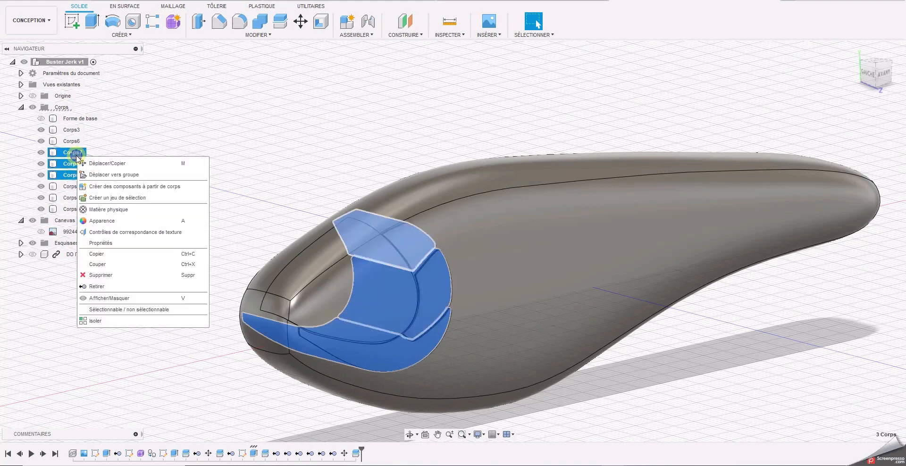
left_click(94, 289)
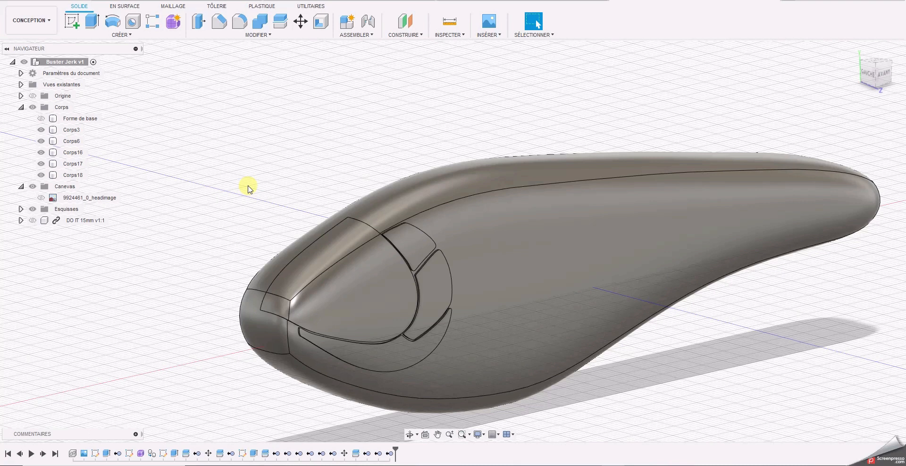
- Apply the ABS (blanc) plastic from the personal appearances to the main lure body
key("a")
left_click(899, 105)
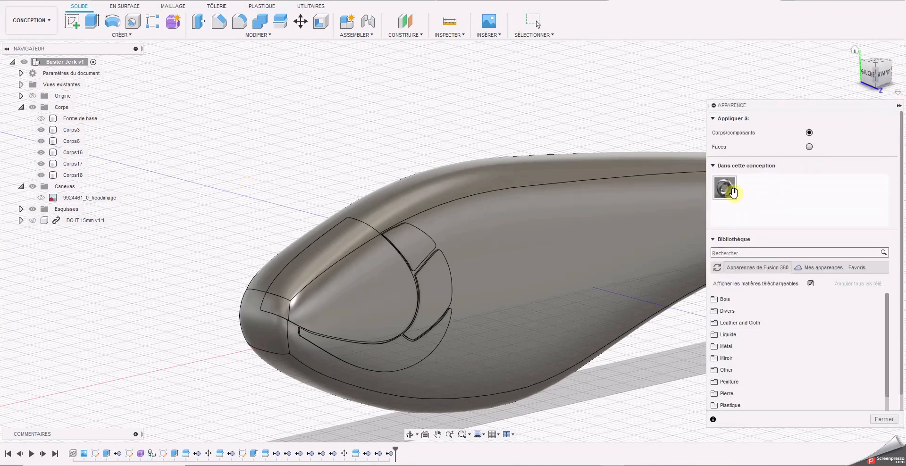
left_click(828, 269)
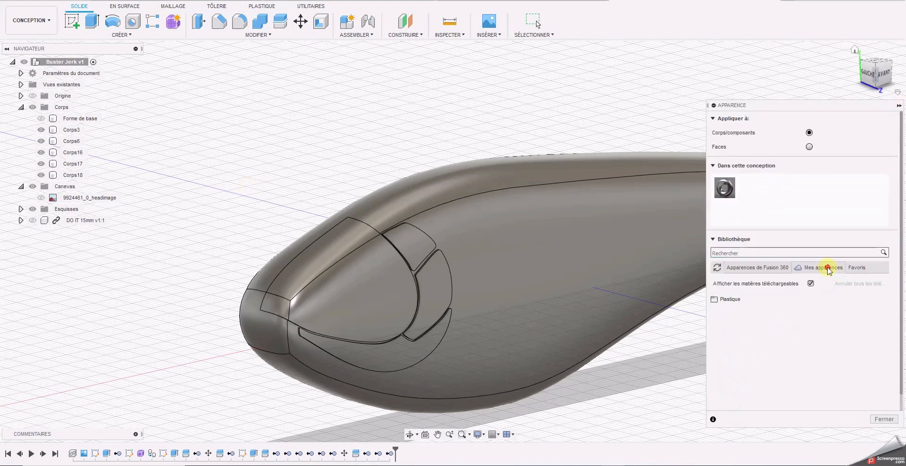
left_click(835, 267)
left_click(722, 300)
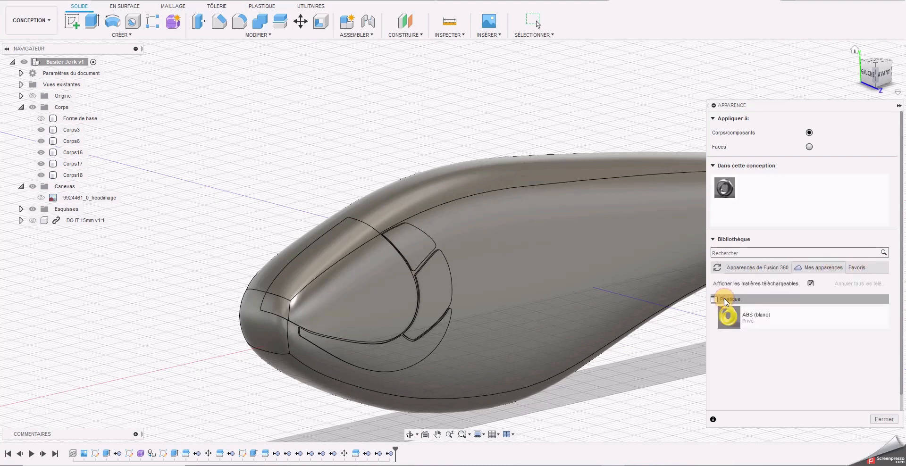
left_click_drag(729, 317, 631, 279)
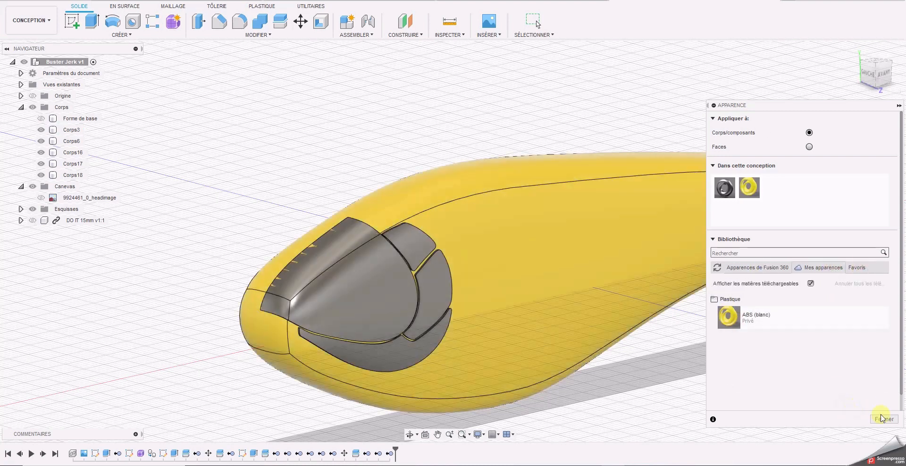
left_click(883, 421)
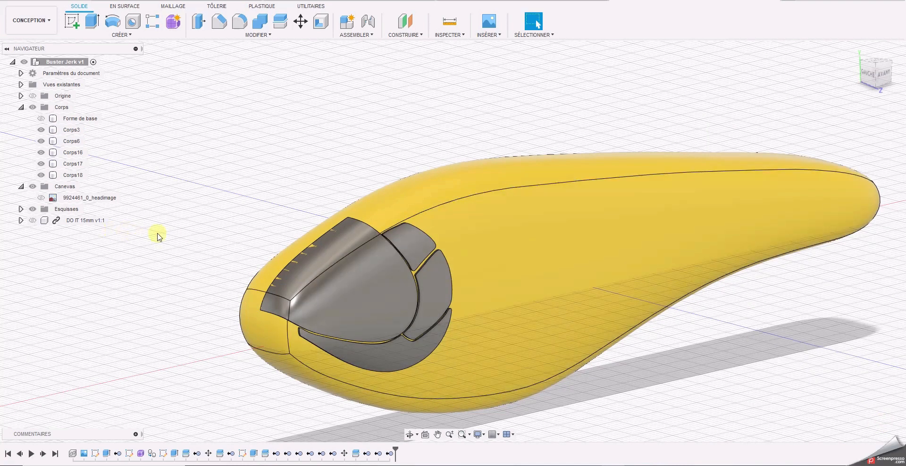
- Hide the head detail bodies Corps6, Corps16, Corps17 and Corps18 so only the main lure body is displayed
left_click(41, 175)
left_click(42, 163)
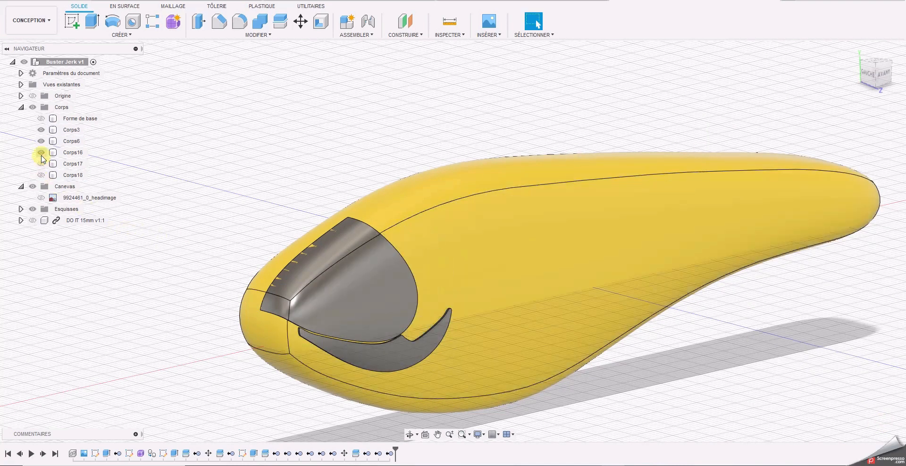
left_click(41, 152)
left_click(41, 141)
mouse_move(869, 76)
left_mouse_down()
mouse_move(905, 77)
mouse_move(878, 79)
left_mouse_up()
- Split the main lure body Corps3 lengthwise into two halves with the vertical XY origin plane
left_click(282, 21)
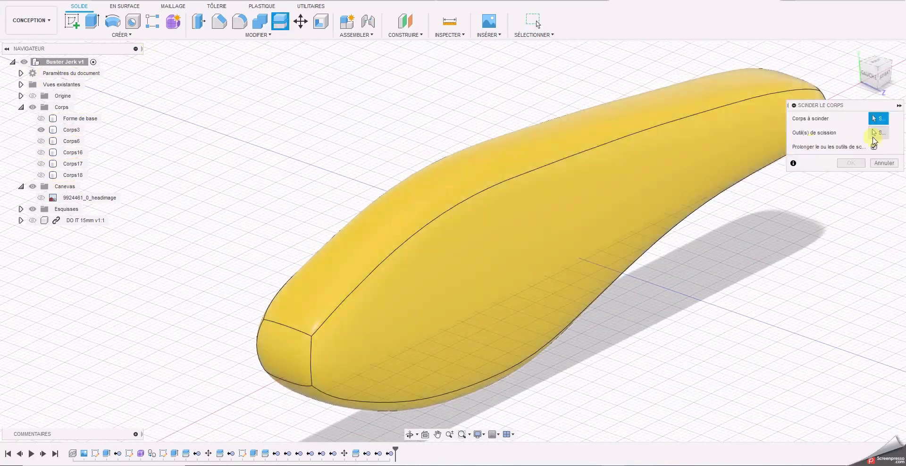
left_click(574, 154)
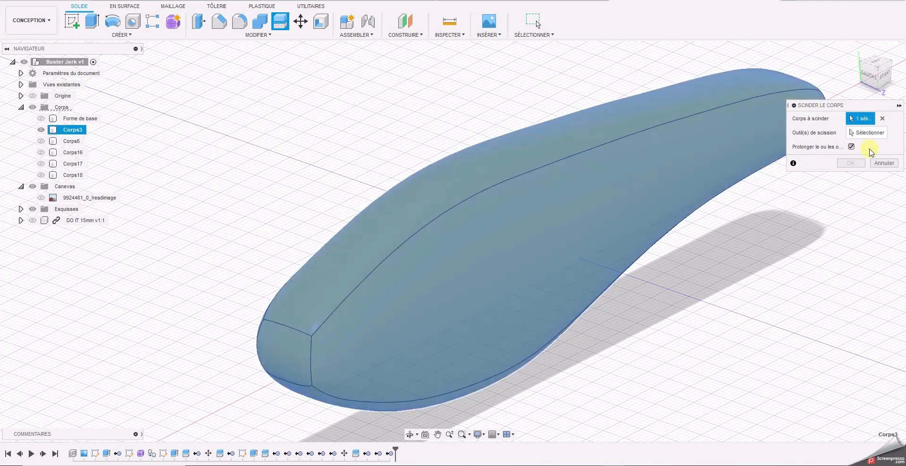
left_click(41, 130)
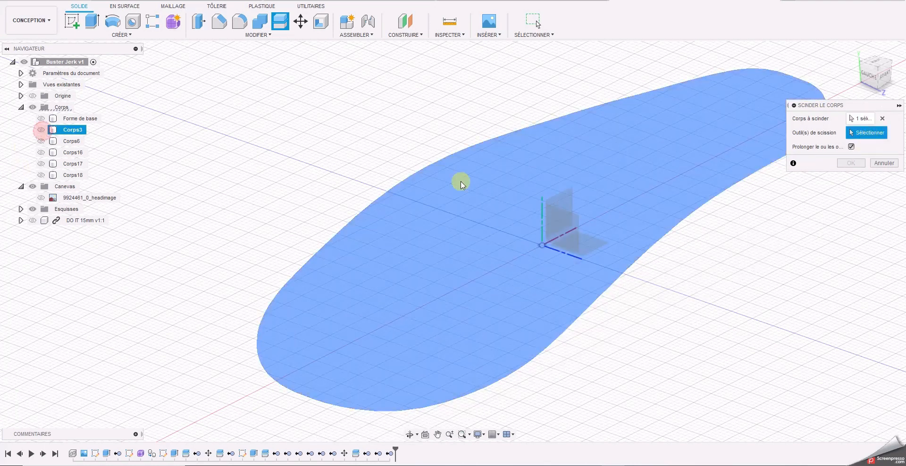
left_click(563, 198)
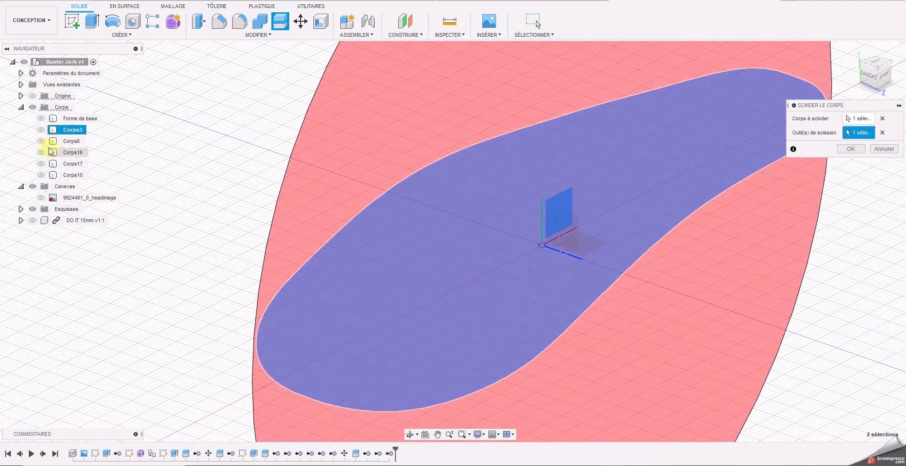
left_click(41, 141)
left_click(42, 142)
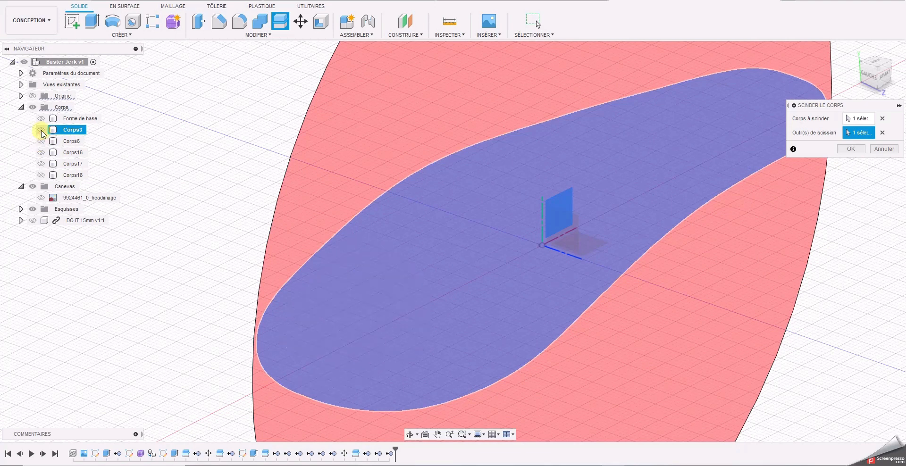
left_click(41, 130)
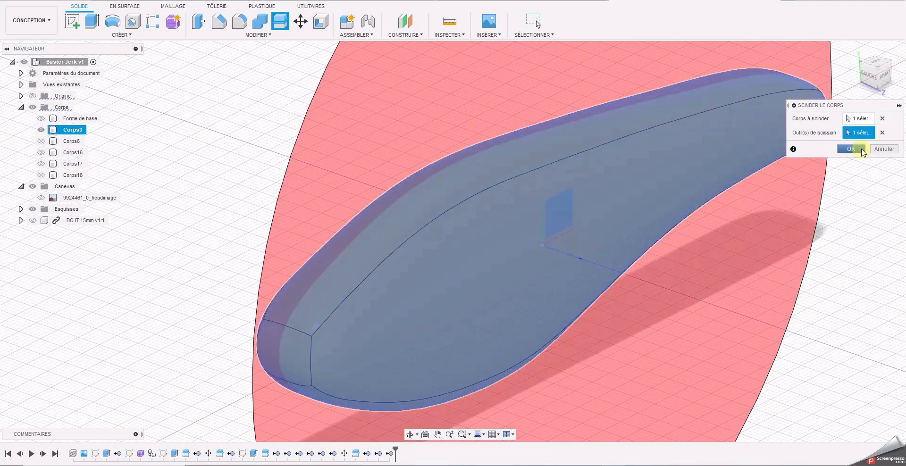
left_click(852, 148)
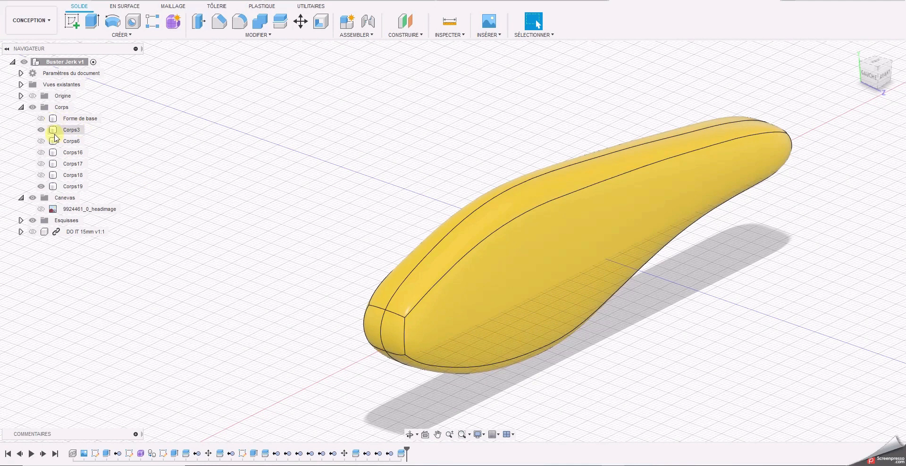
- Hide the Corps3 half of the split lure and leave only the Corps19 half displayed
right_click(59, 189)
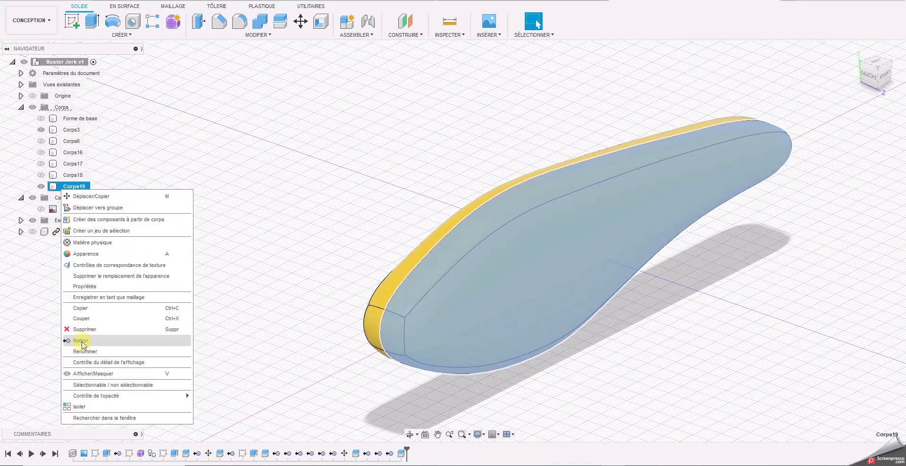
left_click(234, 147)
left_click(41, 187)
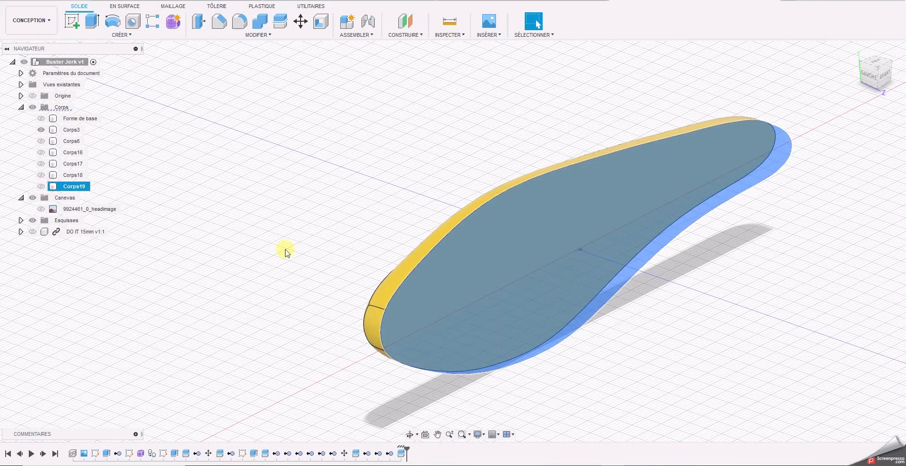
left_click(41, 187)
left_click(41, 130)
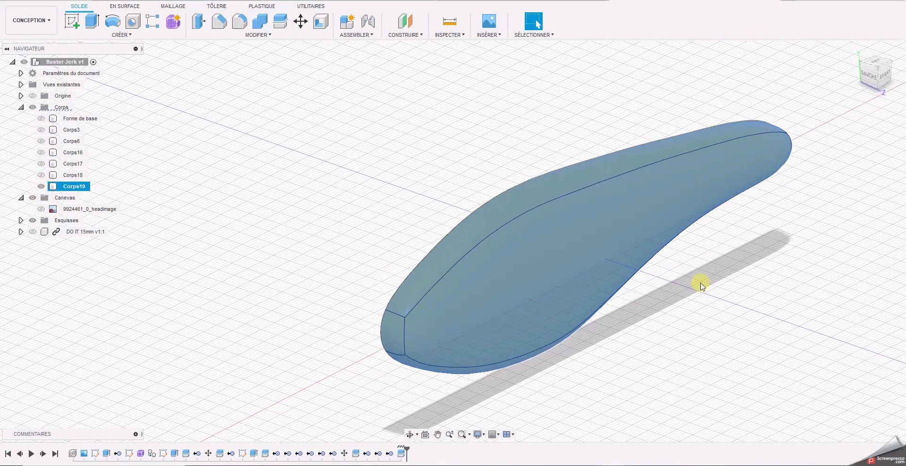
left_click(739, 319)
- Shell the Corps19 half inward from its flat mid-plane face with a 1.5 mm wall thickness
left_click_drag(873, 76, 580, 145)
middle_click_drag(564, 155, 716, 167)
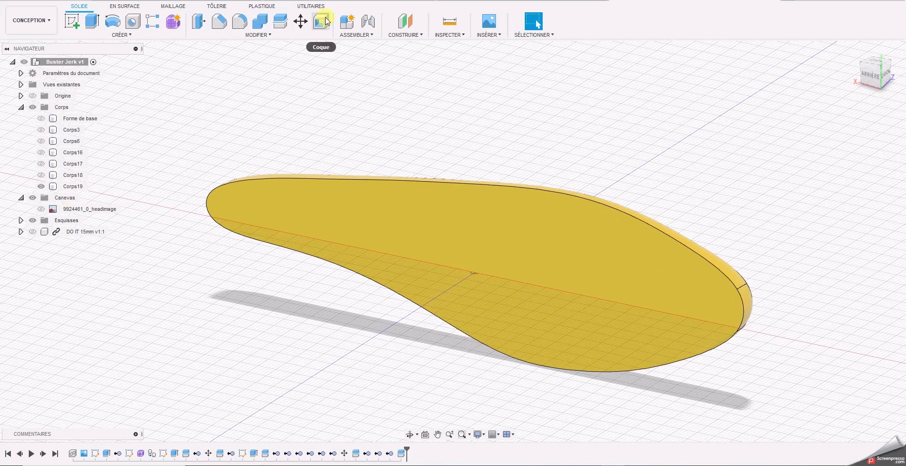
left_click(322, 21)
left_click(469, 267)
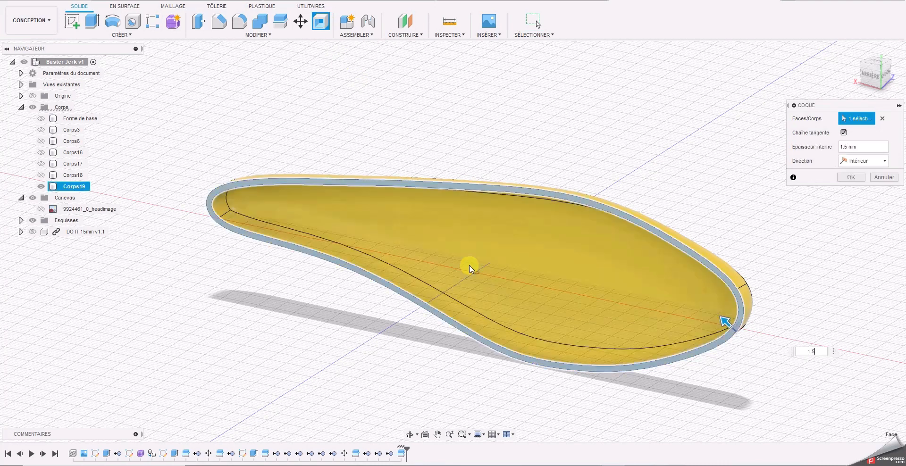
left_click(850, 177)
- Examine the X-ray photo 20190716.jpg for the layout of the lure's internal wire, weights and chambers
left_click_drag(873, 76, 681, 137)
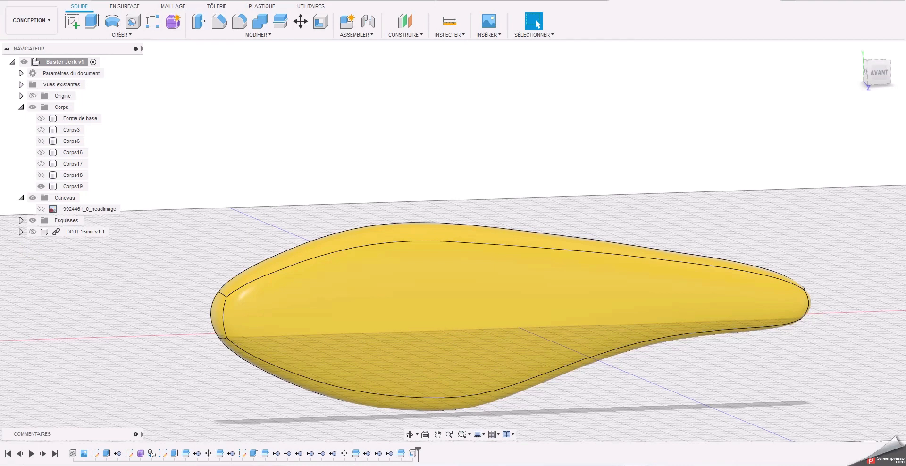
left_click_drag(0, 47, 353, 68)
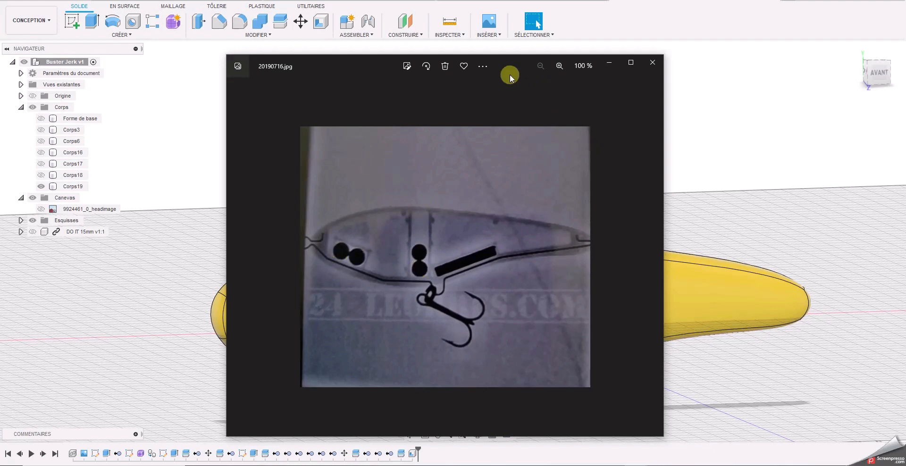
left_click_drag(511, 61, 0, 66)
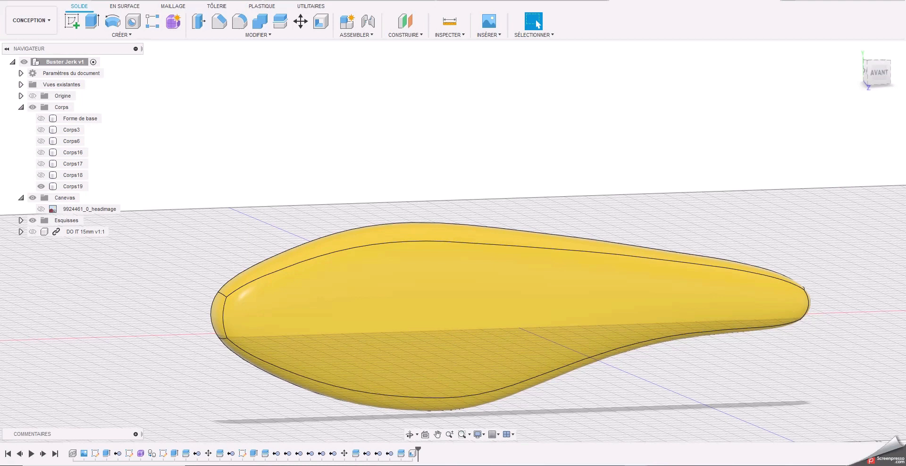
- Face the open side of the hollow lure half squarely and start a new sketch on its mid-plane
middle_click_drag(525, 287, 519, 245)
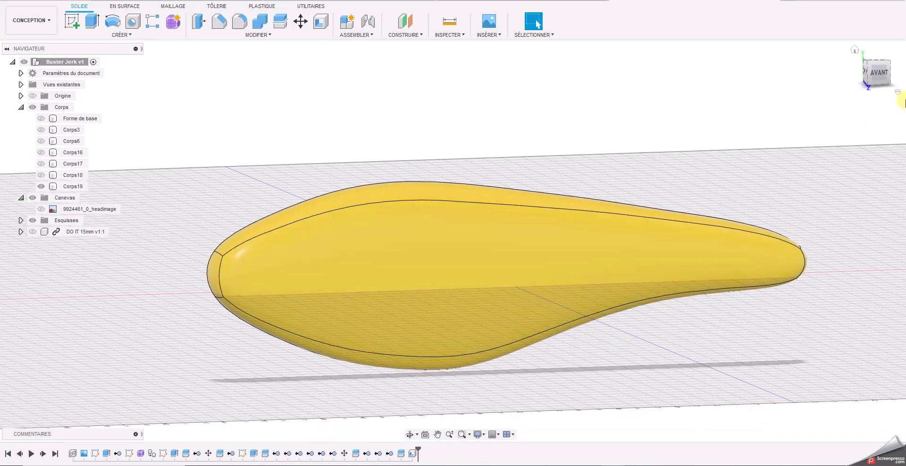
left_click(879, 76)
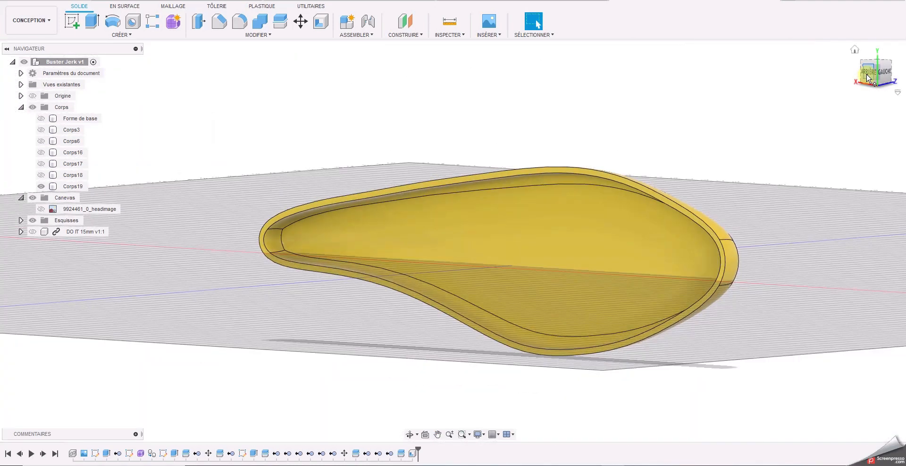
left_click(872, 77)
middle_click_drag(337, 368, 378, 336)
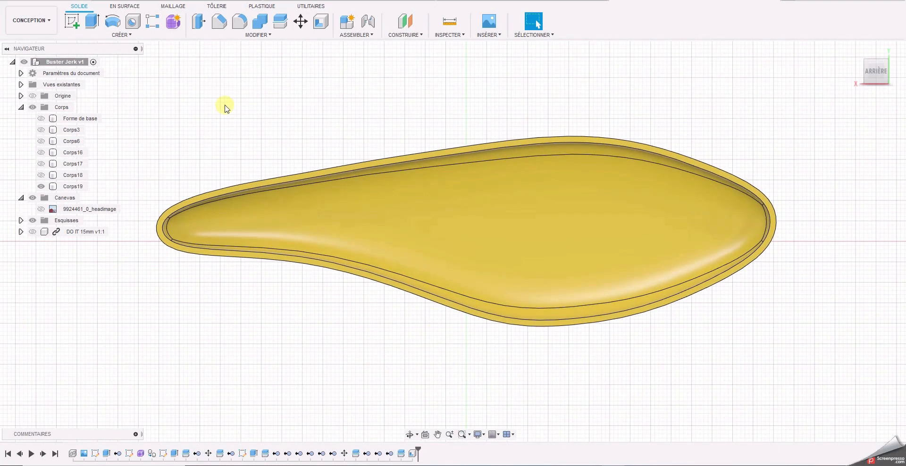
left_click(72, 21)
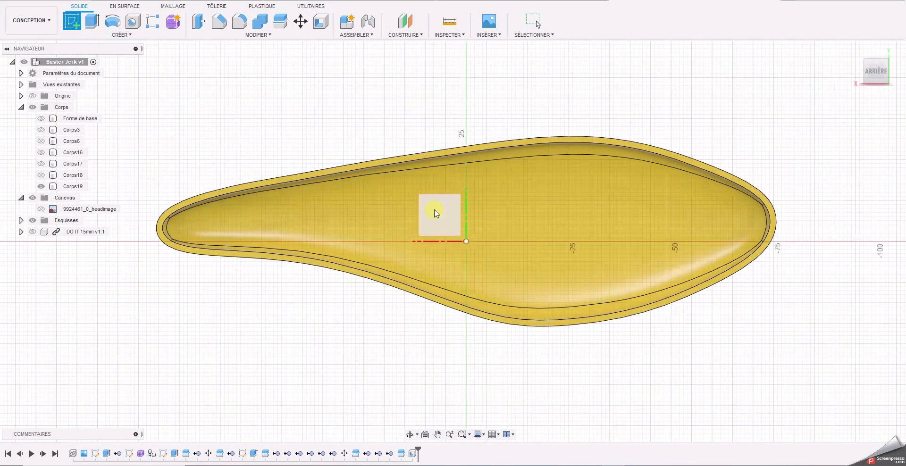
- Abandon the pending sketch, view the lure shell from the front and show the DO IT 15mm eyelet component
mouse_move(873, 71)
left_mouse_down()
mouse_move(782, 85)
mouse_move(748, 101)
left_mouse_up()
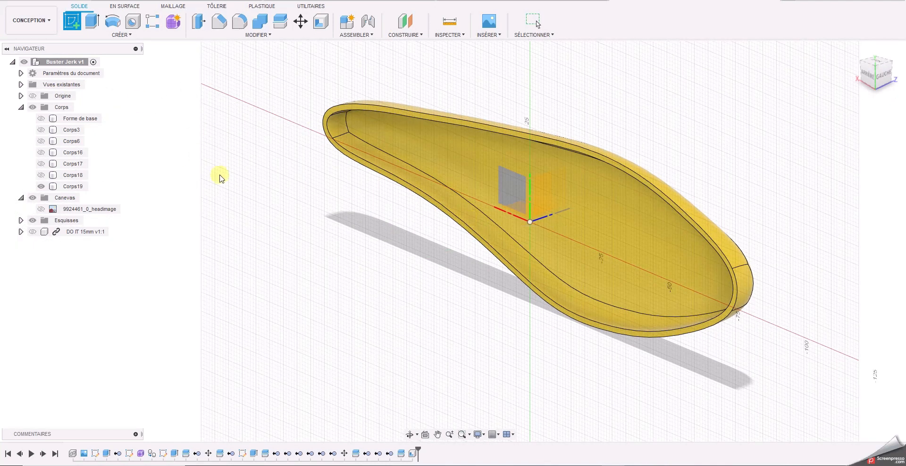
key("Escape")
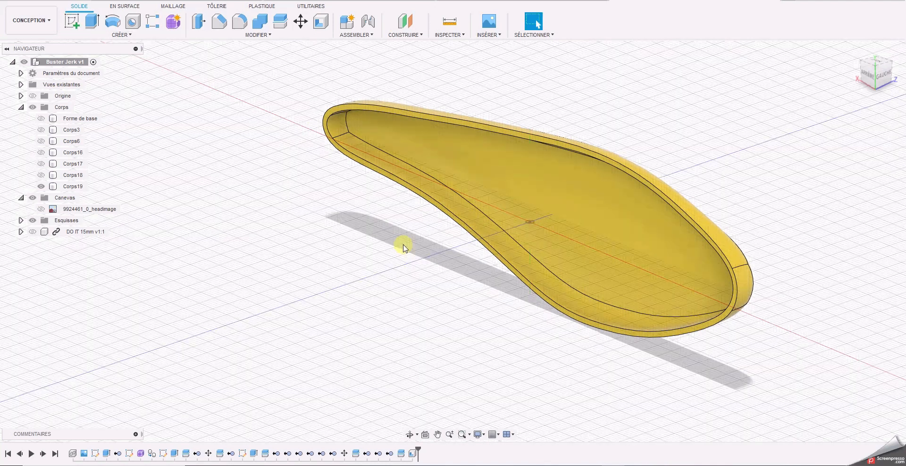
left_click(884, 80)
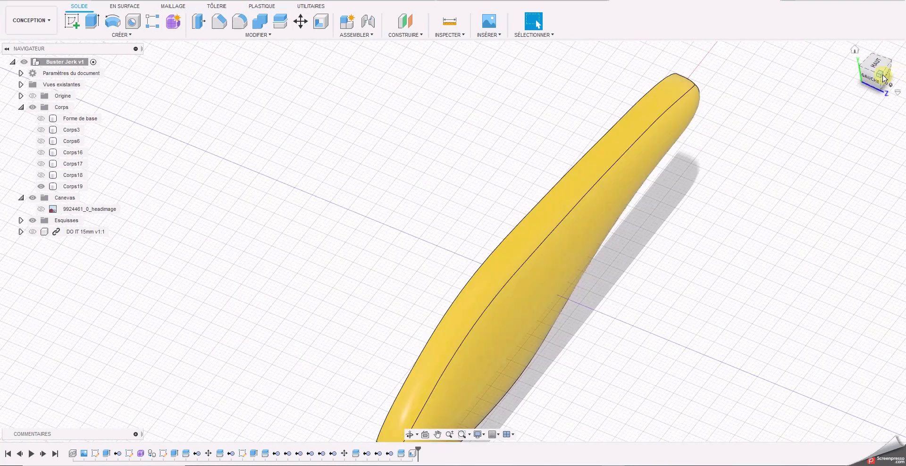
left_click(888, 79)
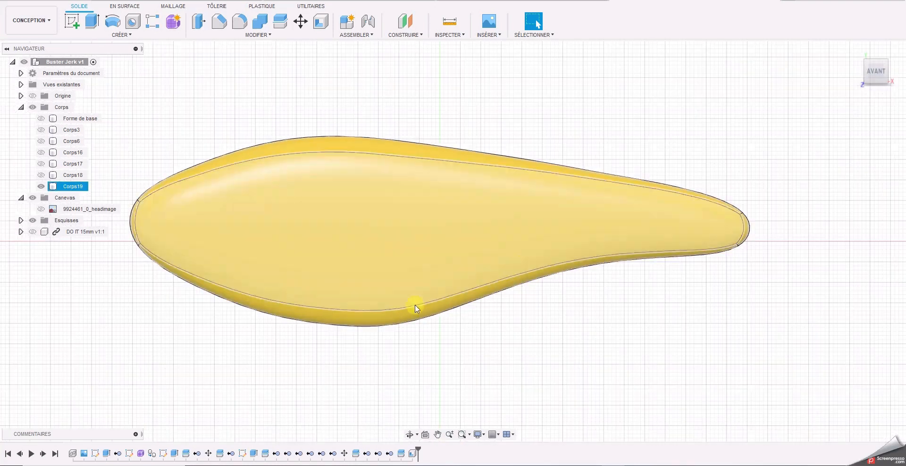
left_click(33, 233)
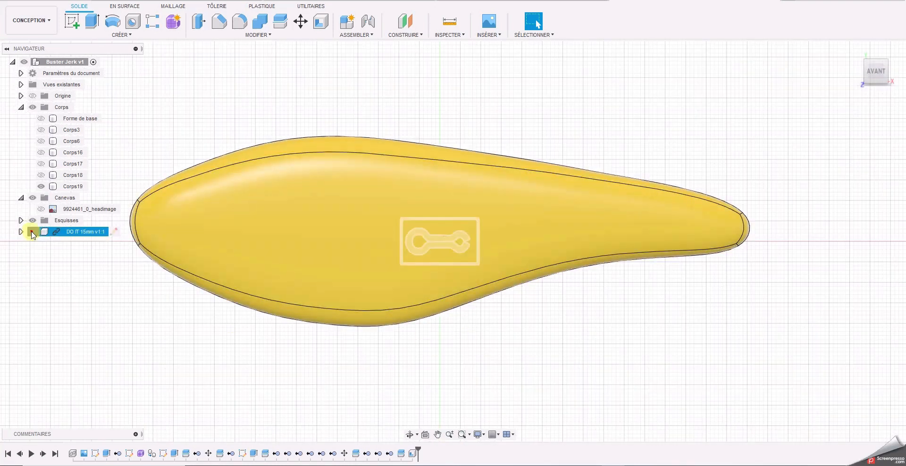
- Move the eyelet component just below the lure's belly and rotate it 105 degrees about Z
left_click(77, 233)
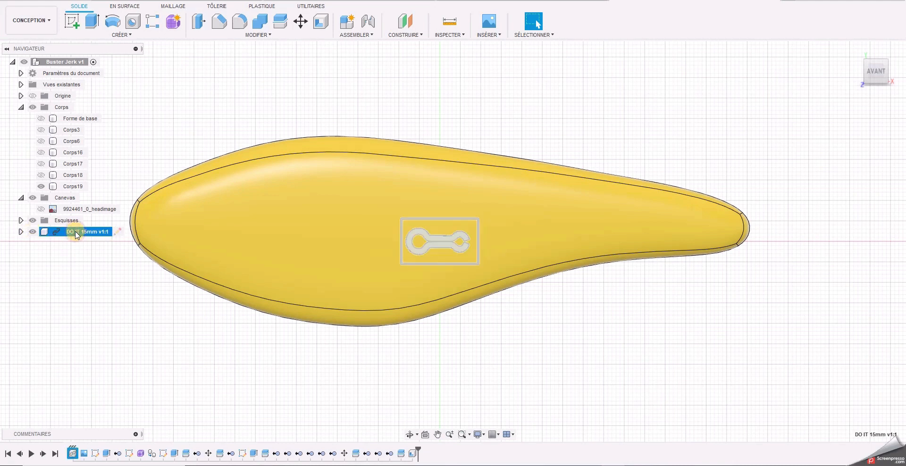
key("m")
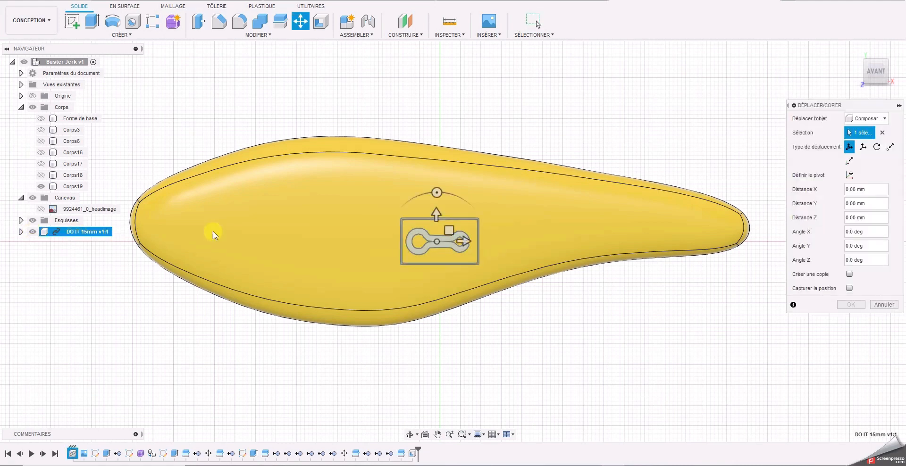
left_click_drag(437, 218, 364, 373)
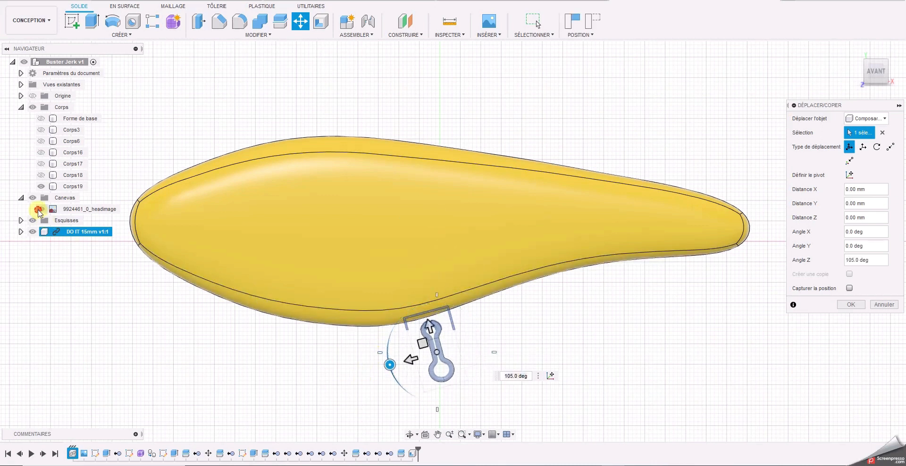
- Show the 9924461_0_headimage canvas and align the eyelet with the belly ring of the reference image, its open end inside the body
left_click(41, 209)
scroll(334, 359, "up", 3)
left_click_drag(428, 362, 400, 317)
left_click_drag(434, 291, 433, 290)
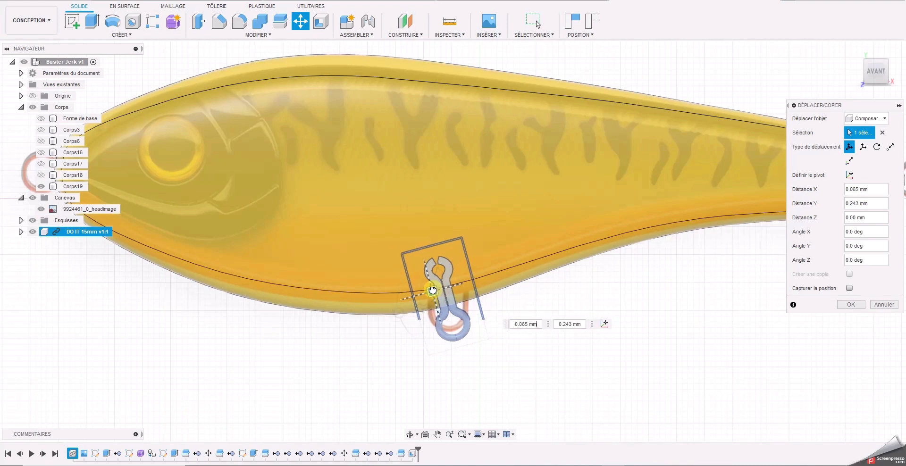
left_click_drag(433, 290, 432, 288)
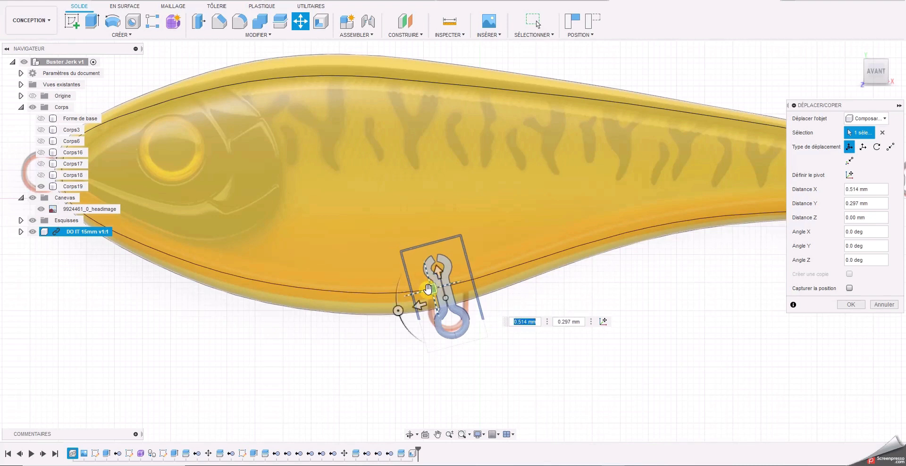
scroll(397, 289, "up", 5)
left_click(396, 289)
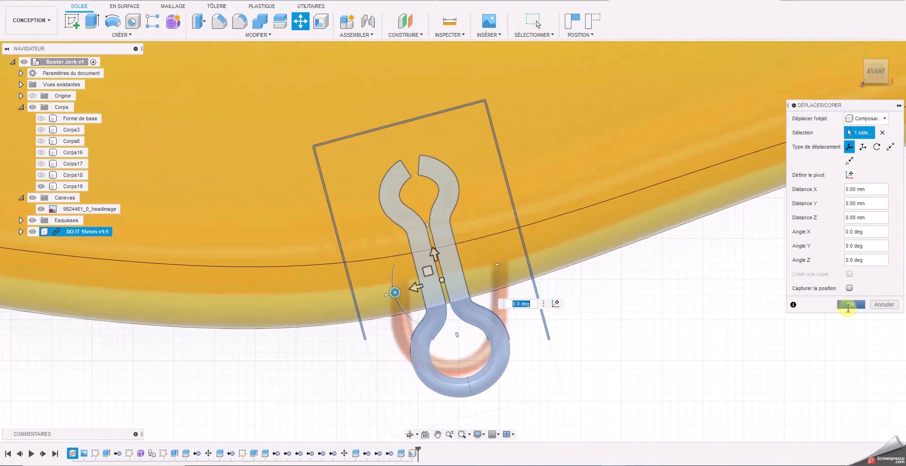
left_click(851, 305)
- Paste a second instance of the DO IT 15mm eyelet, capturing the moved component's current position
scroll(667, 357, "down", 4)
left_click(85, 234)
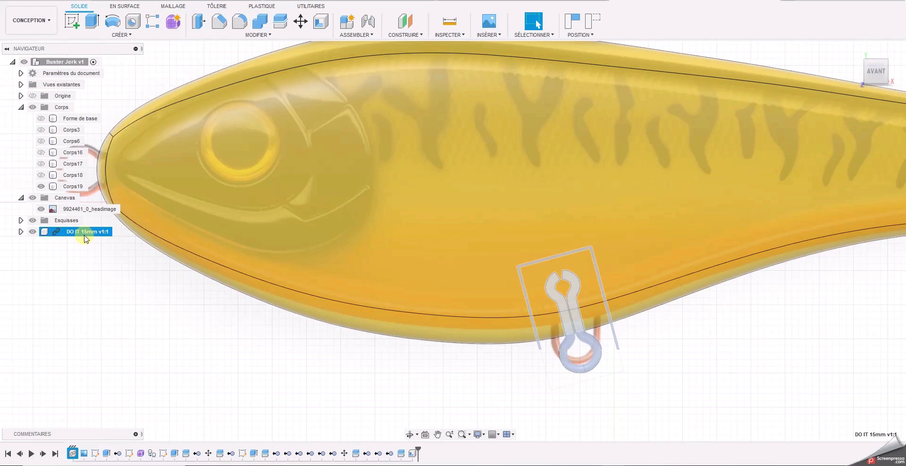
key("ctrl+v")
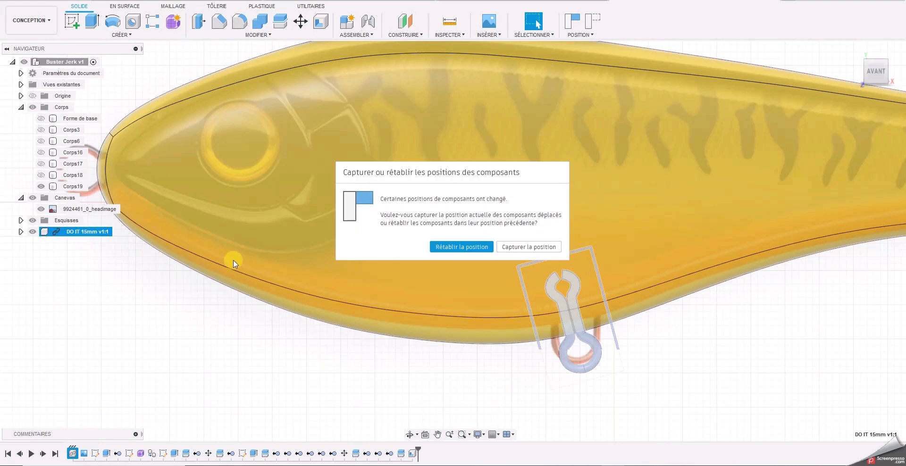
left_click(521, 248)
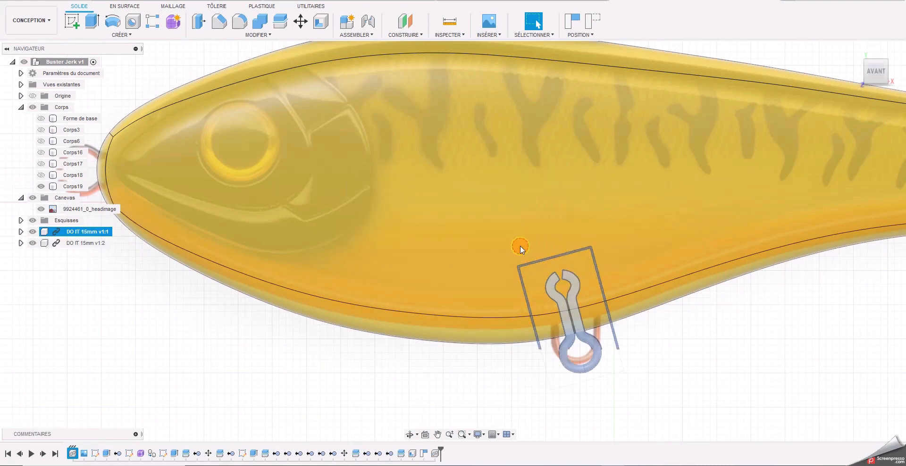
- Place the second eyelet horizontally over the nose ring of the reference image, with its loop outside the body
scroll(513, 245, "down", 3)
left_click_drag(463, 259, 256, 153)
left_click_drag(268, 188, 272, 187)
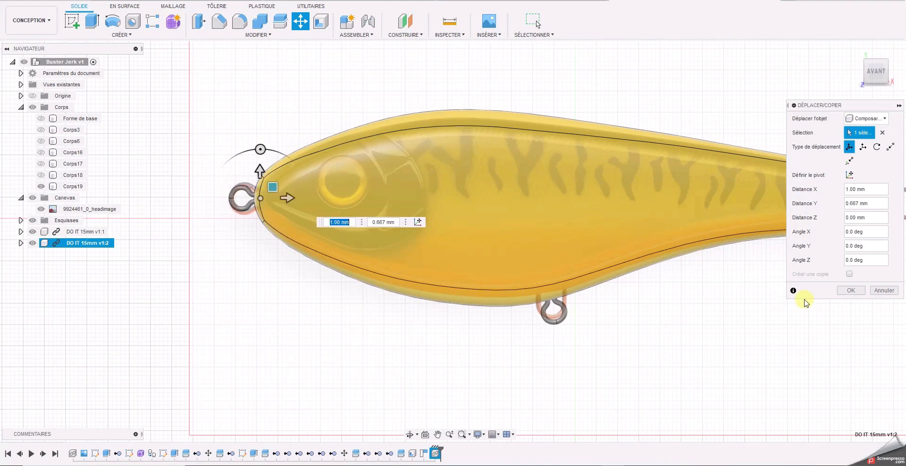
left_click(848, 290)
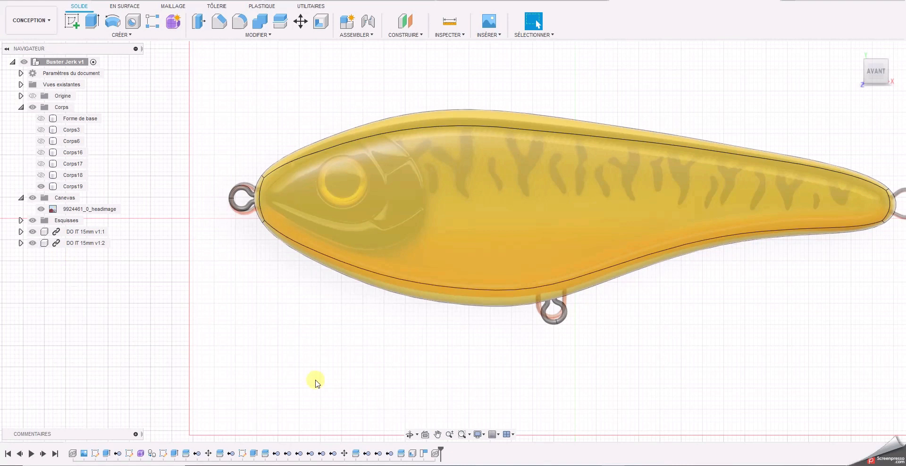
- Paste a third eyelet instance below the belly and rotate it 75 degrees about Z so its loop faces the tail
key("ctrl+v")
left_click_drag(538, 325, 617, 349)
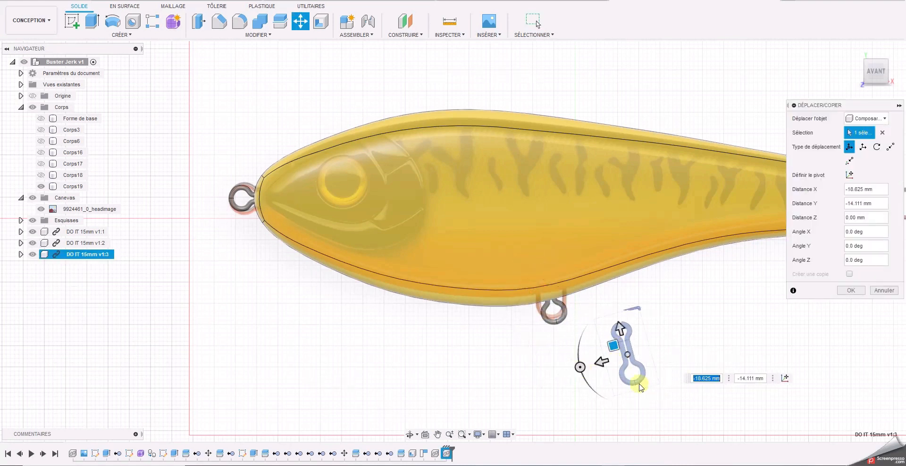
left_click_drag(580, 367, 602, 298)
middle_click_drag(453, 298, 218, 277)
left_click_drag(373, 291, 394, 408)
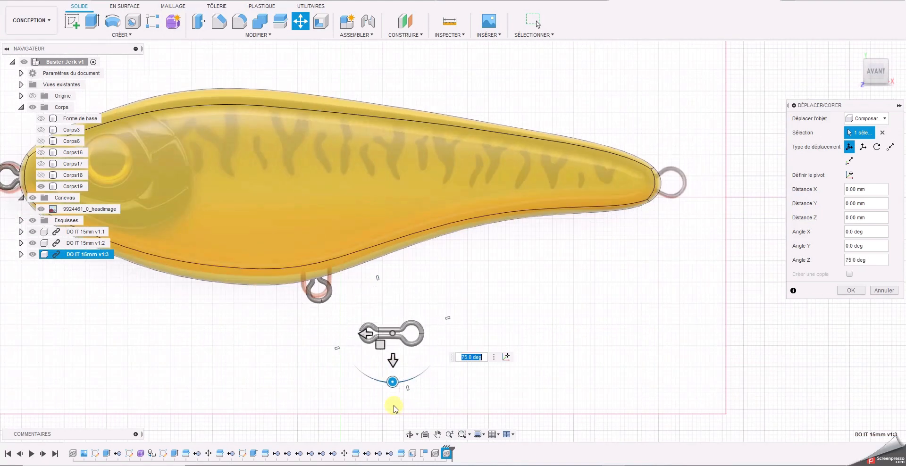
- Move the third eyelet onto the tail ring of the reference image, checking its alignment from the back view
left_click_drag(380, 346, 642, 194)
scroll(664, 182, "down", 2)
scroll(668, 178, "up", 3)
mouse_move(877, 71)
left_mouse_down()
mouse_move(850, 76)
mouse_move(873, 76)
mouse_move(867, 72)
left_mouse_up()
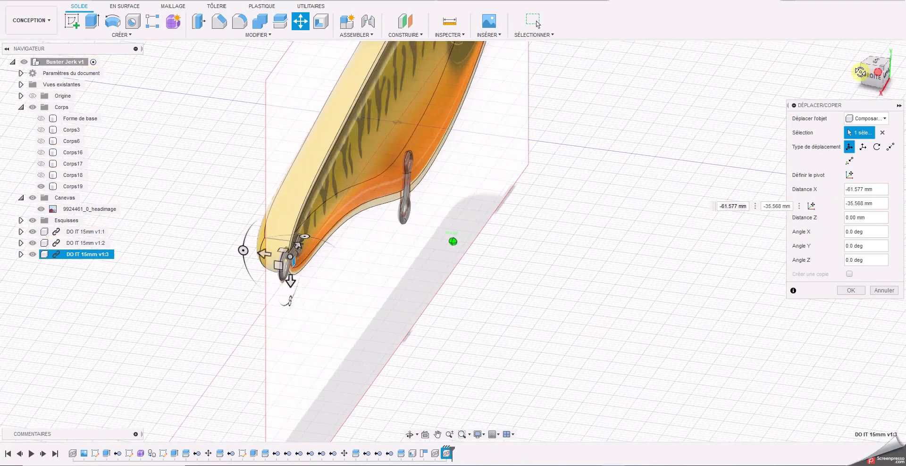
left_click(871, 71)
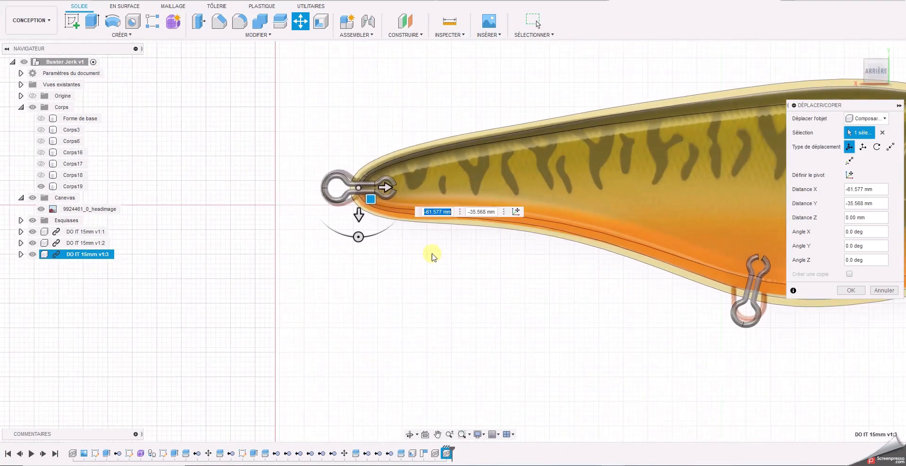
scroll(377, 191, "up", 4)
left_click_drag(328, 188, 325, 186)
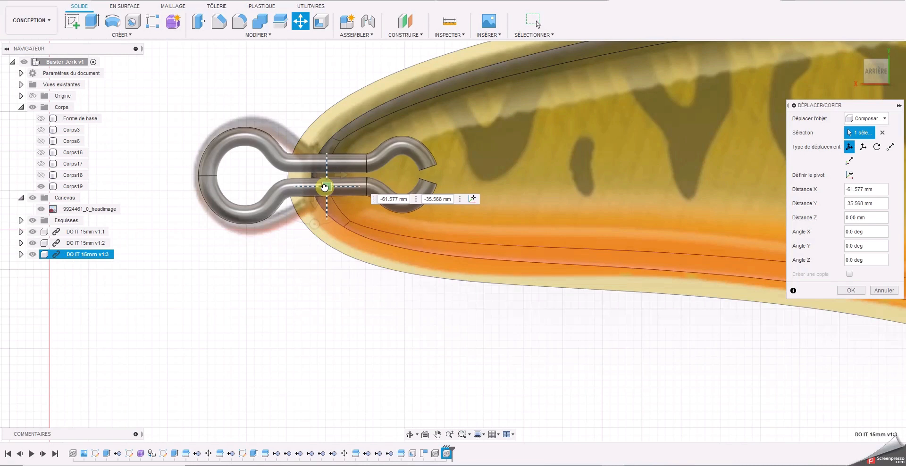
left_click(847, 289)
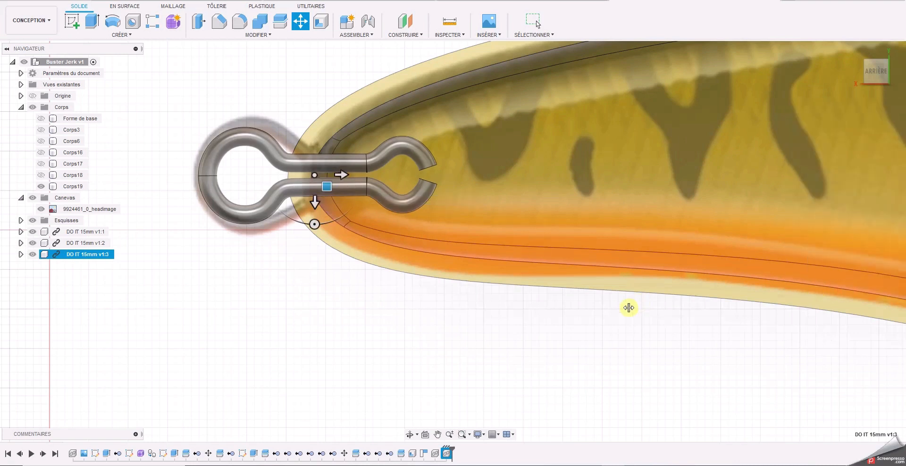
key("Escape")
scroll(629, 308, "down", 10)
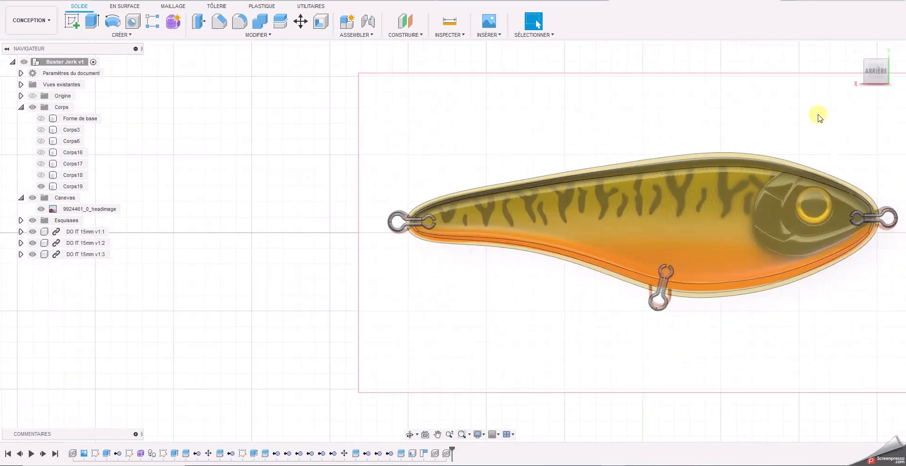
- Start a new sketch on the lure's vertical mid-plane at the origin, seen from the open back side of the shell
left_click_drag(875, 71, 613, 81)
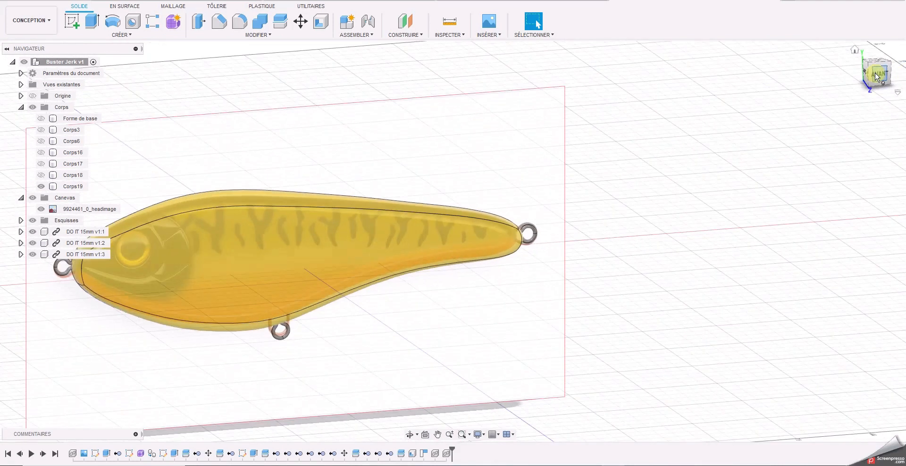
left_click(876, 75)
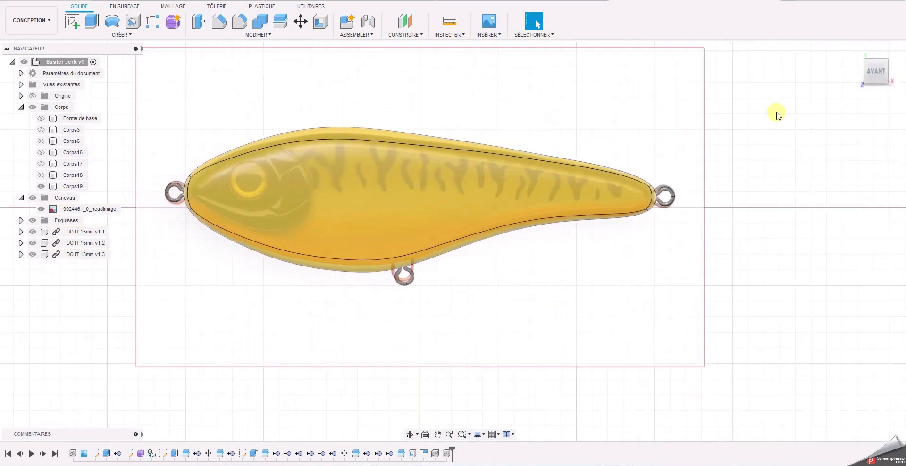
left_click(864, 70)
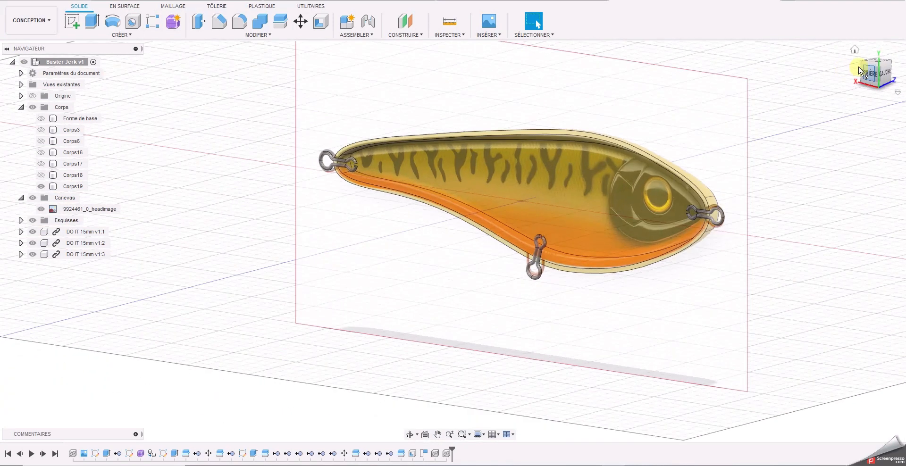
left_click(872, 74)
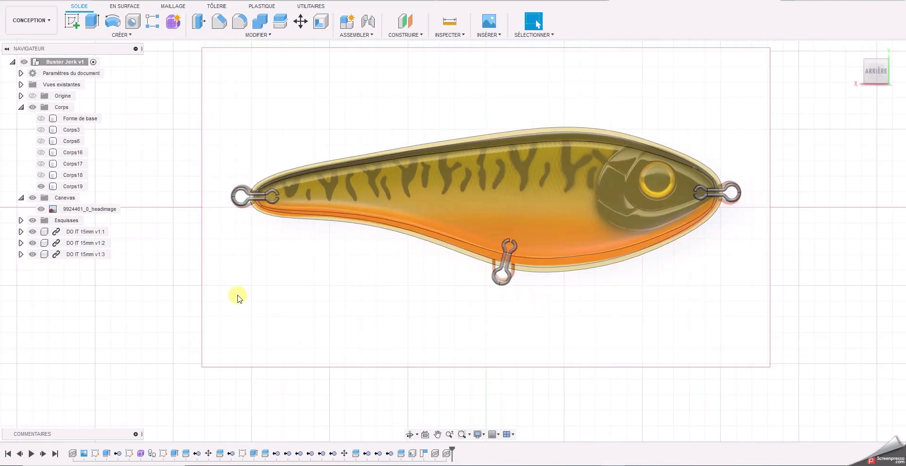
left_click(72, 21)
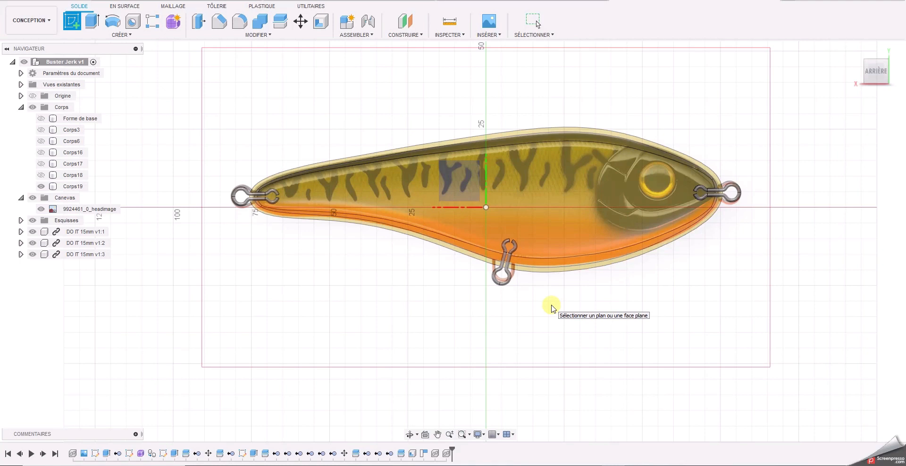
scroll(524, 283, "up", 3)
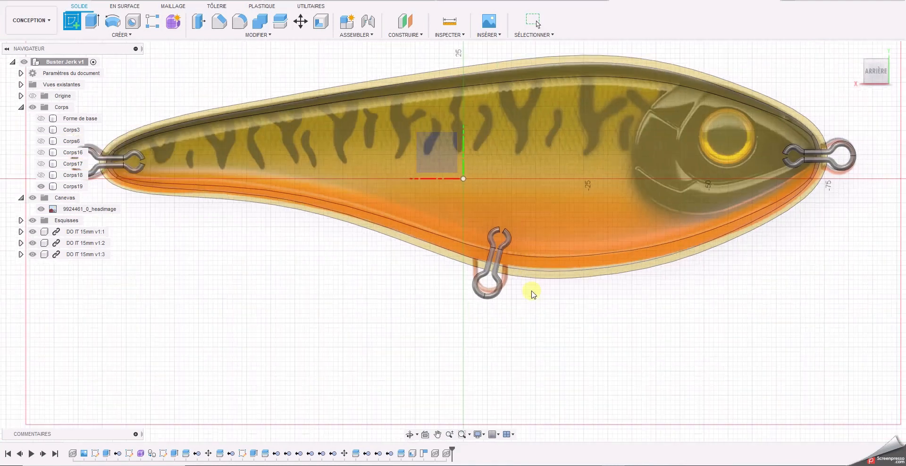
scroll(528, 275, "down", 3)
left_click(451, 192)
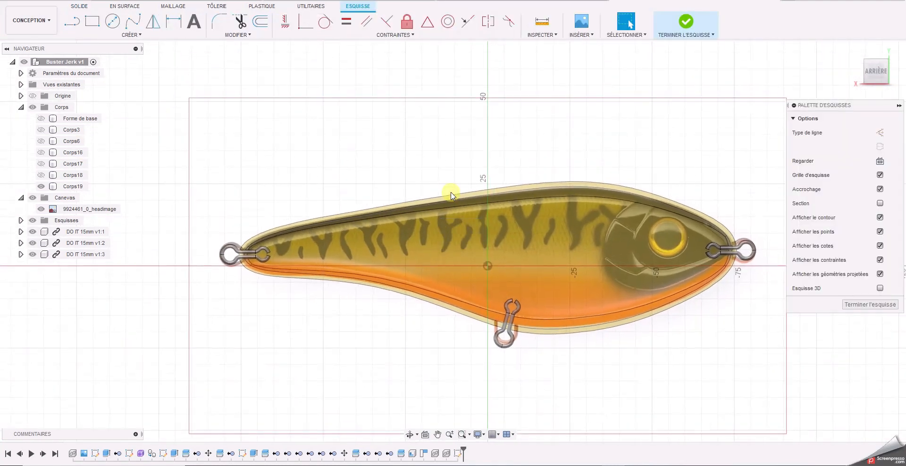
left_click(452, 213)
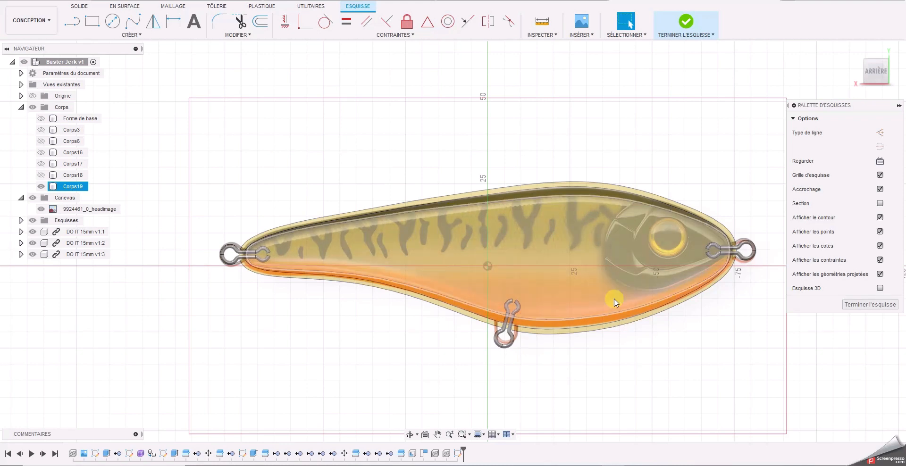
left_click(662, 339)
middle_click_drag(664, 340, 623, 313)
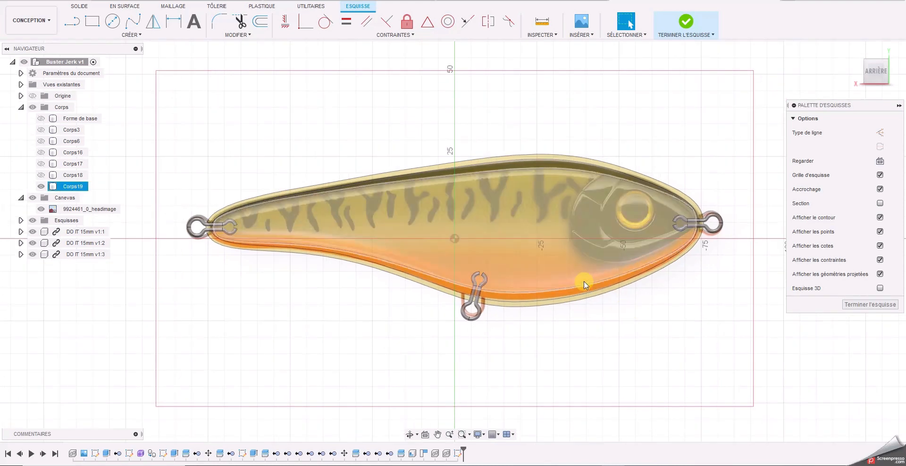
- Sketch a 12 mm diameter circle across the belly wall just ahead of the belly eyelet and shift it slightly upward
left_click(112, 21)
scroll(457, 279, "up", 3)
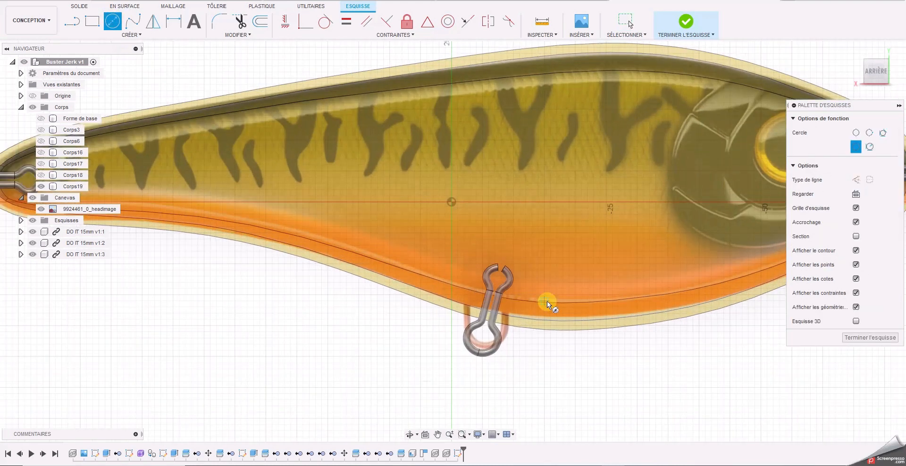
left_click(574, 308)
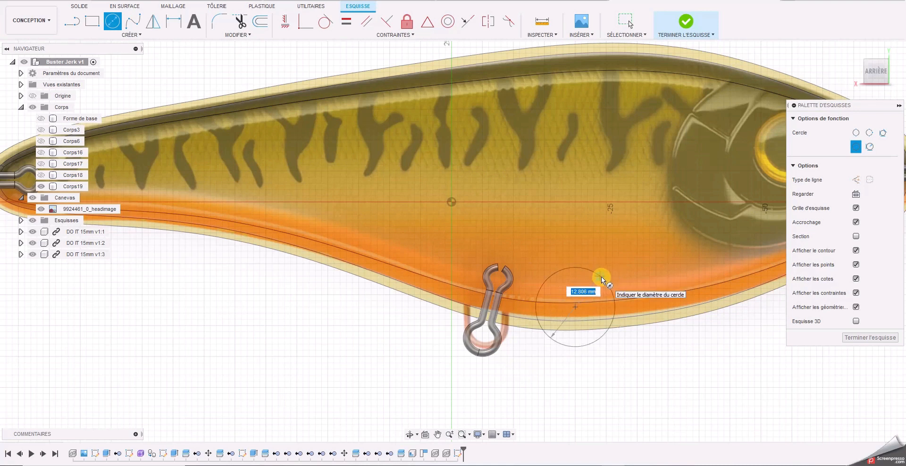
key("Tab")
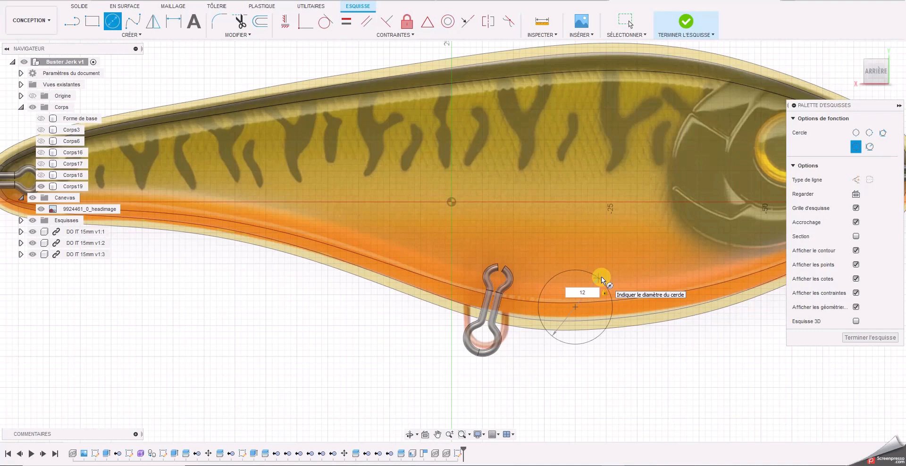
key("Return")
key("Escape")
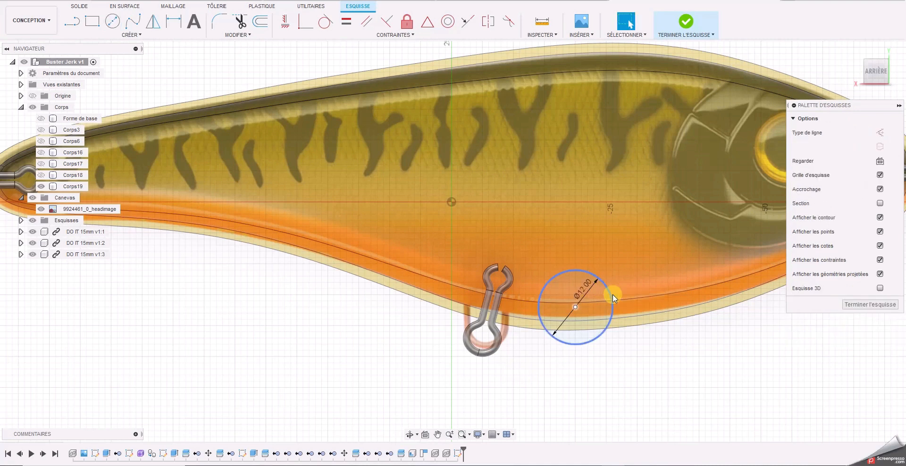
left_click_drag(610, 296, 599, 276)
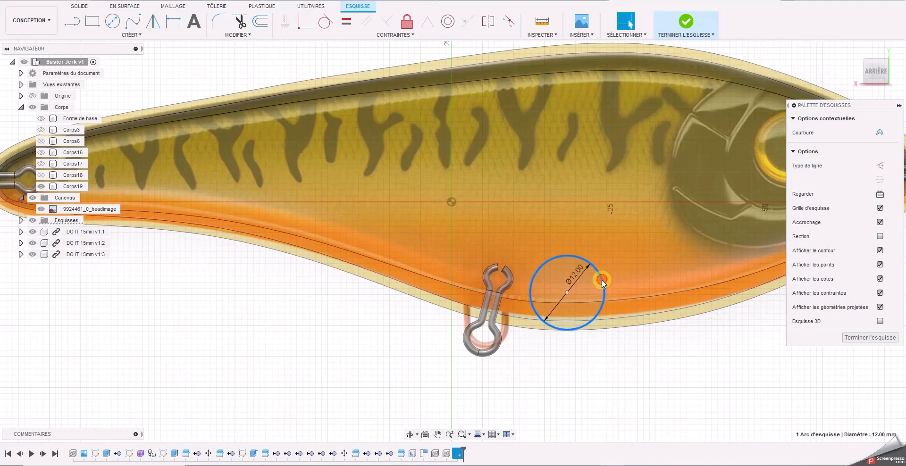
- Copy the 12 mm circle about 11.4 mm toward the tail and 1.4 mm up, surrounding the inner end of the belly eyelet
key("m")
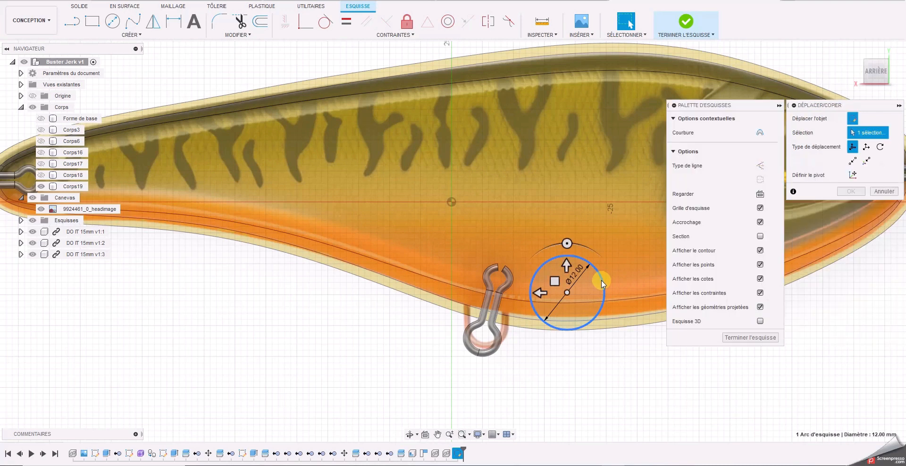
left_click_drag(555, 282, 484, 274)
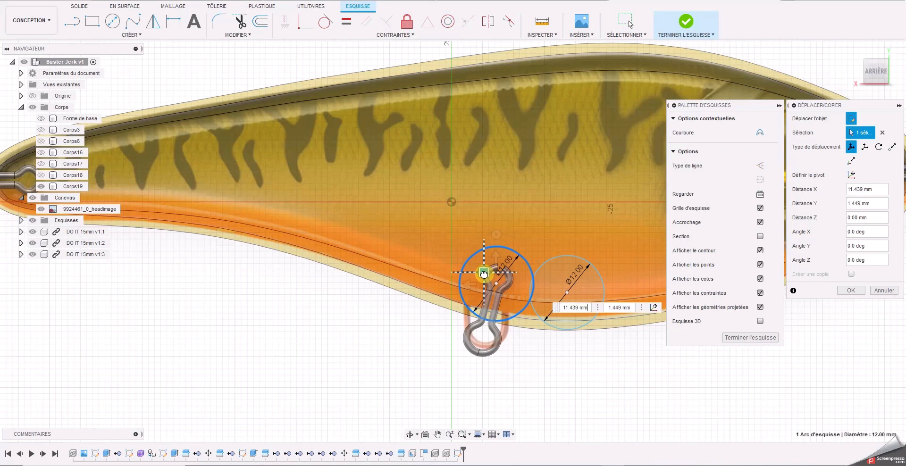
left_click(851, 290)
- Shift the original 12 mm circle toward the head, leaving a small gap to the circle around the belly eyelet
left_click(583, 328)
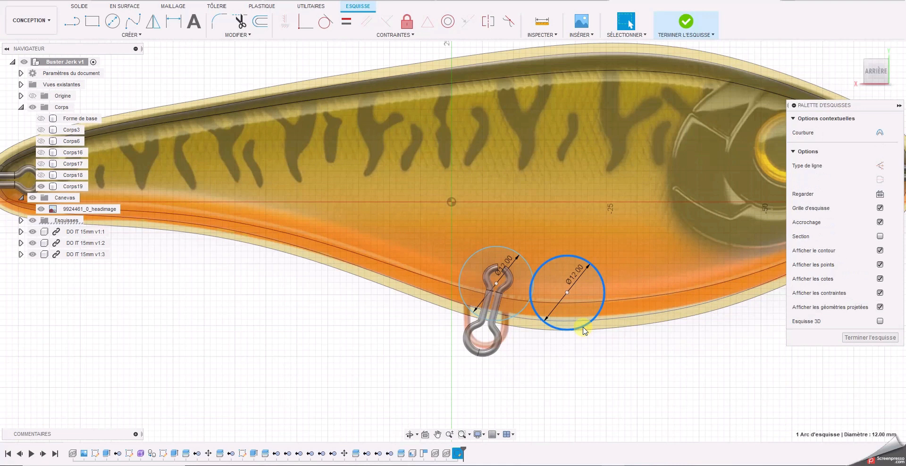
left_click_drag(604, 298, 600, 297)
scroll(619, 324, "down", 2)
scroll(597, 358, "down", 2)
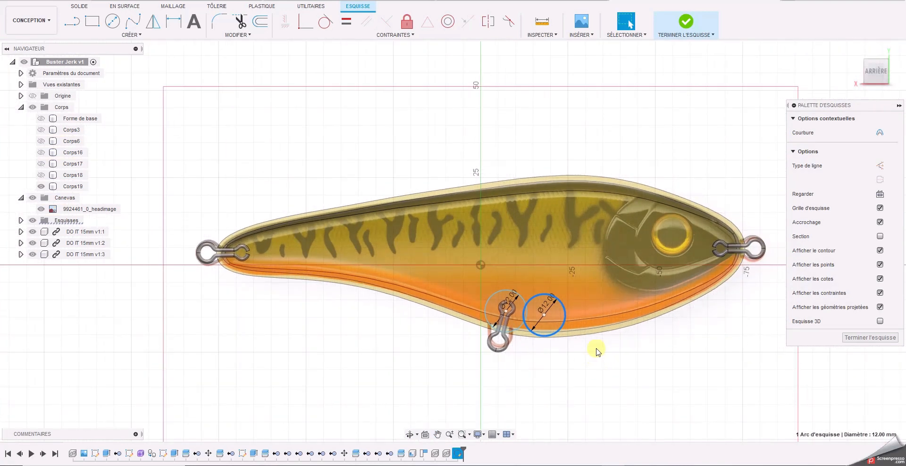
scroll(597, 351, "up", 2)
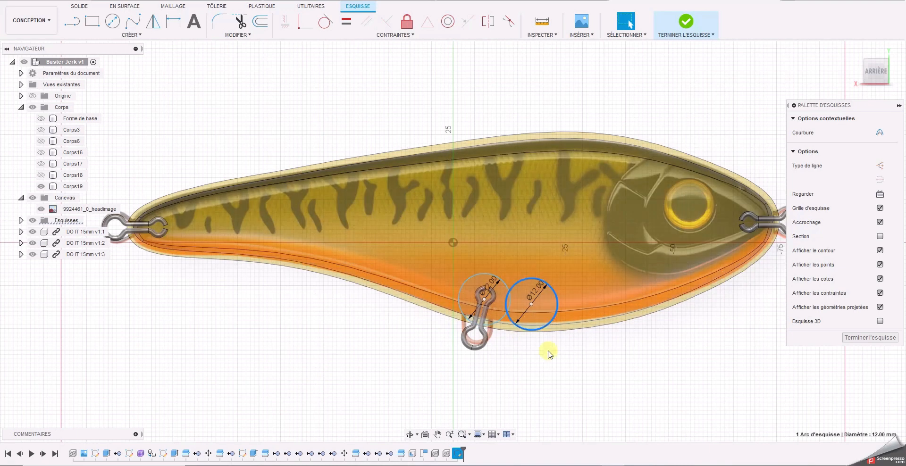
left_click_drag(551, 304, 565, 301)
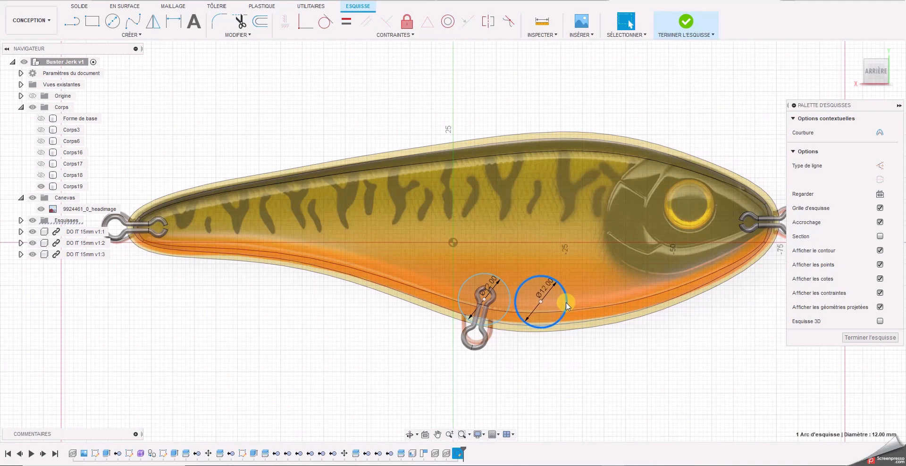
- Copy the original circle toward the head, placing it along the belly just beside the original and slightly higher
key("m")
left_click_drag(530, 289, 585, 284)
left_click(852, 291)
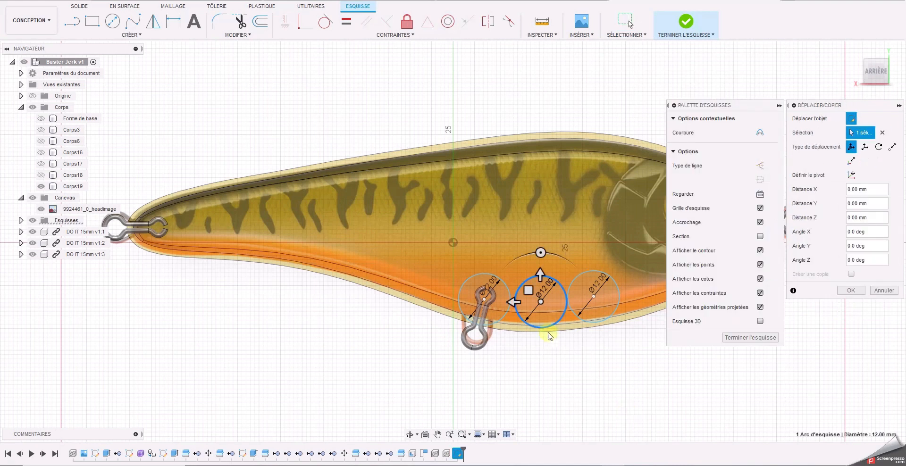
- Copy the original circle about 25.6 mm toward the tail and 5.4 mm up, behind the belly eyelet's circle
left_click_drag(532, 287, 420, 269)
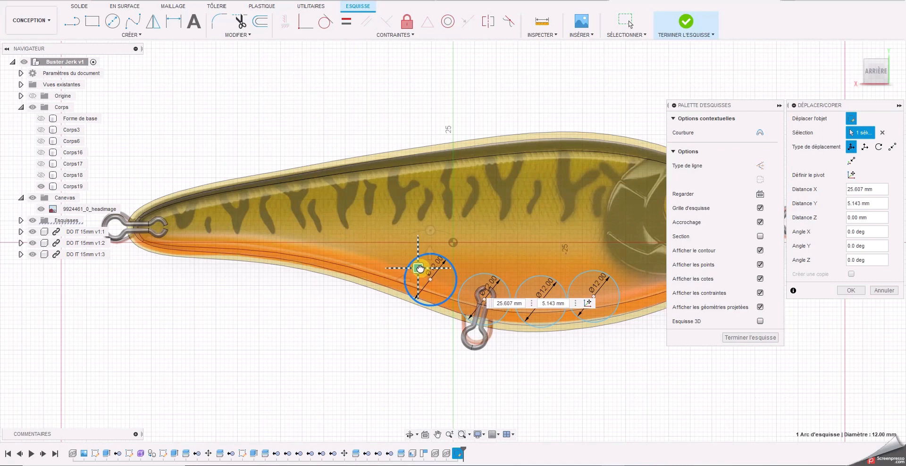
left_click_drag(420, 268, 419, 268)
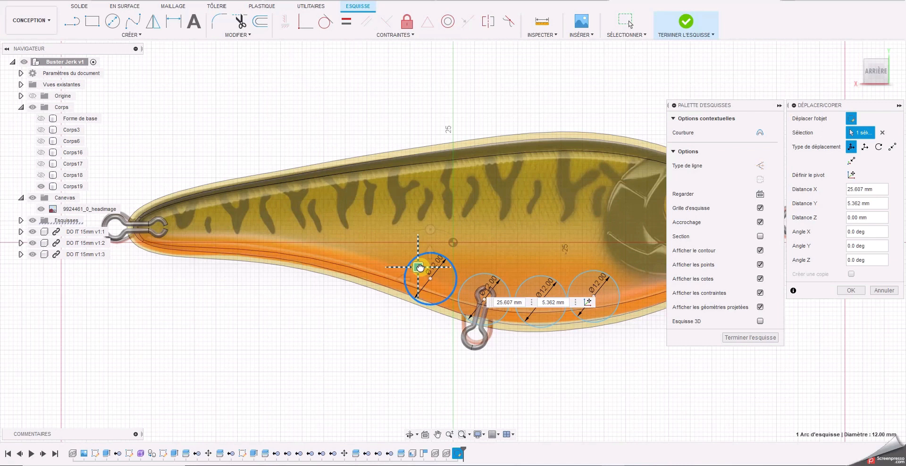
left_click(845, 291)
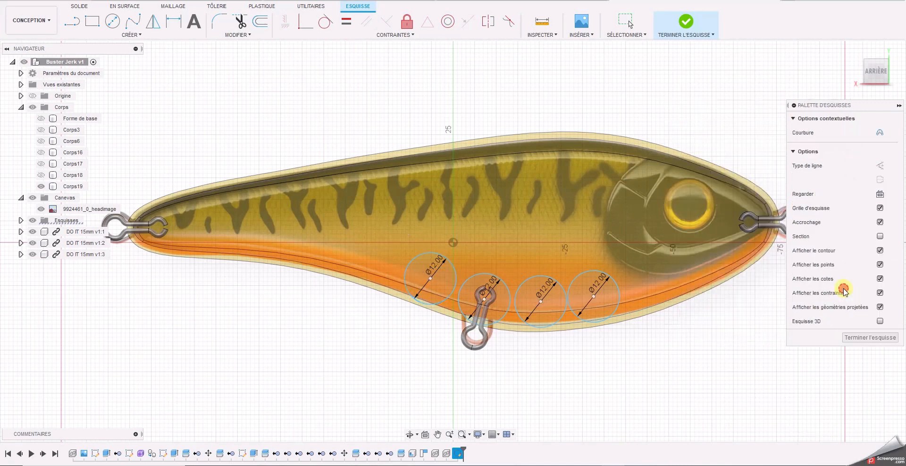
- Copy the original circle again as a fifth circle, rearmost along the rising belly line toward the tail
left_click(548, 326)
key("m")
left_click_drag(528, 290, 366, 249)
left_click(851, 290)
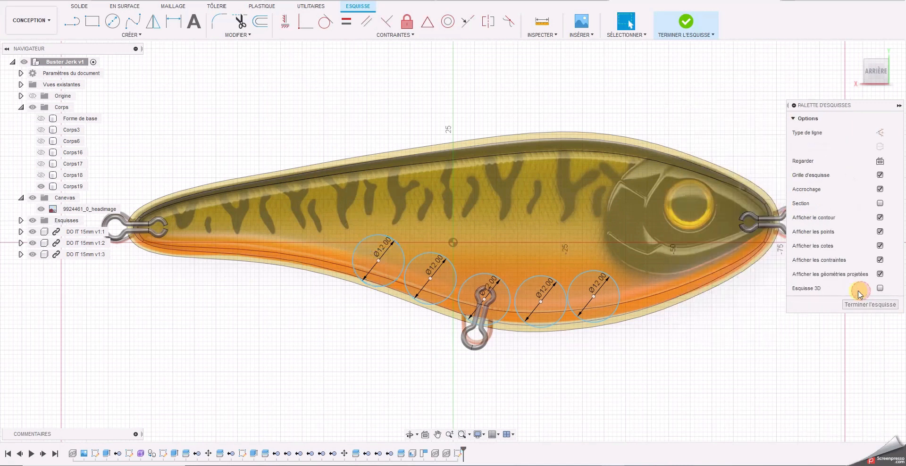
left_click(546, 235)
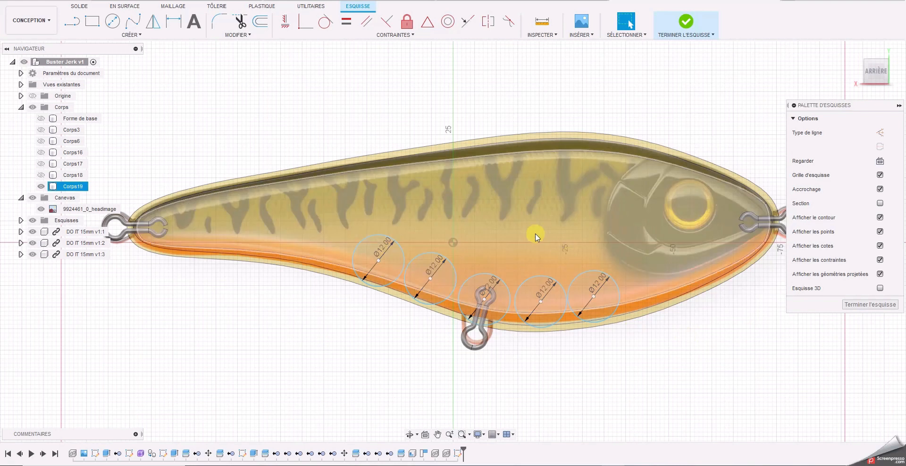
key("Escape")
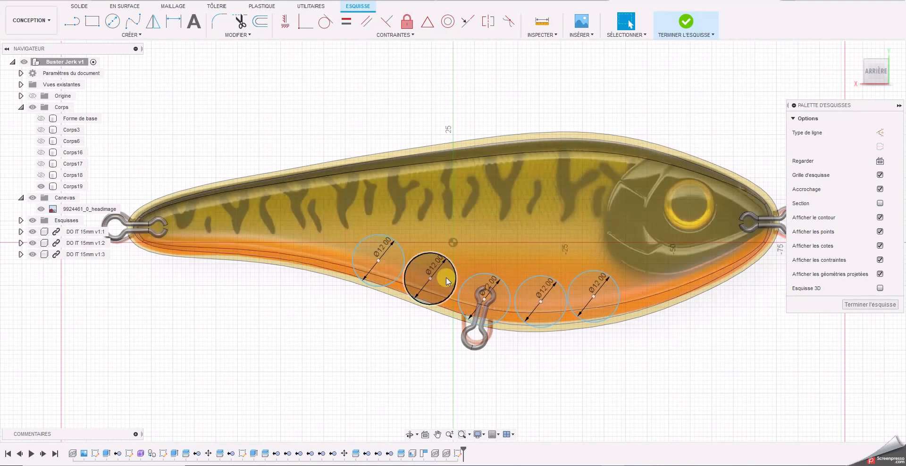
- Sketch a 7.5 mm diameter circle in the middle of the body, above the row of belly circles
left_click(112, 21)
left_click(517, 241)
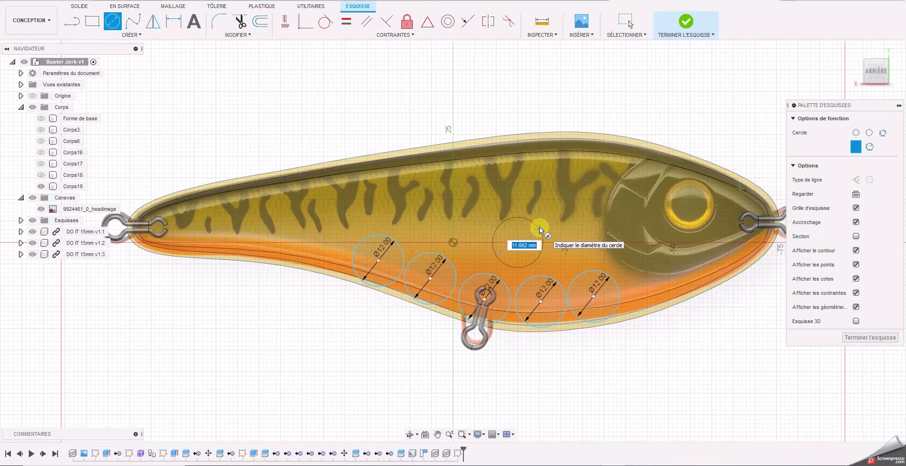
scroll(537, 230, "up", 2)
scroll(536, 230, "up", 1)
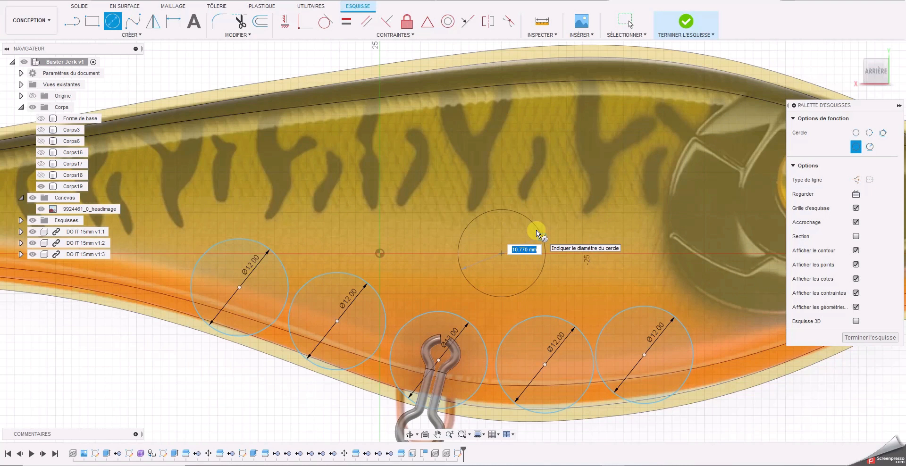
type("7")
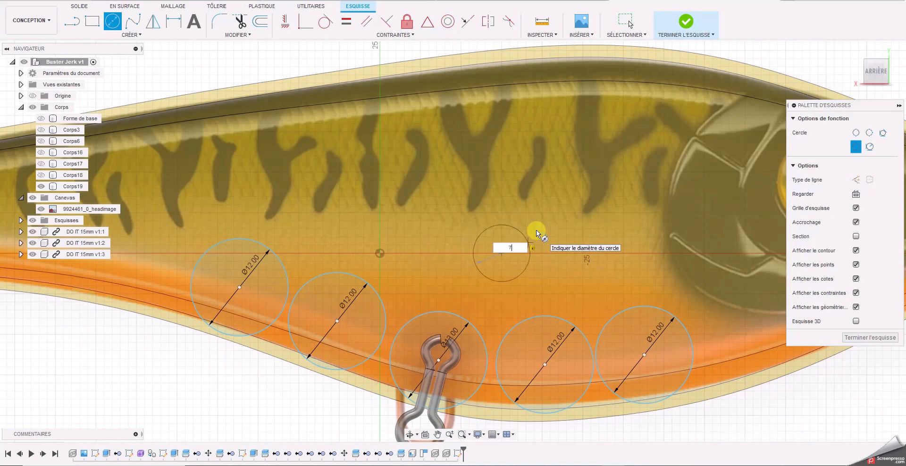
type(".5")
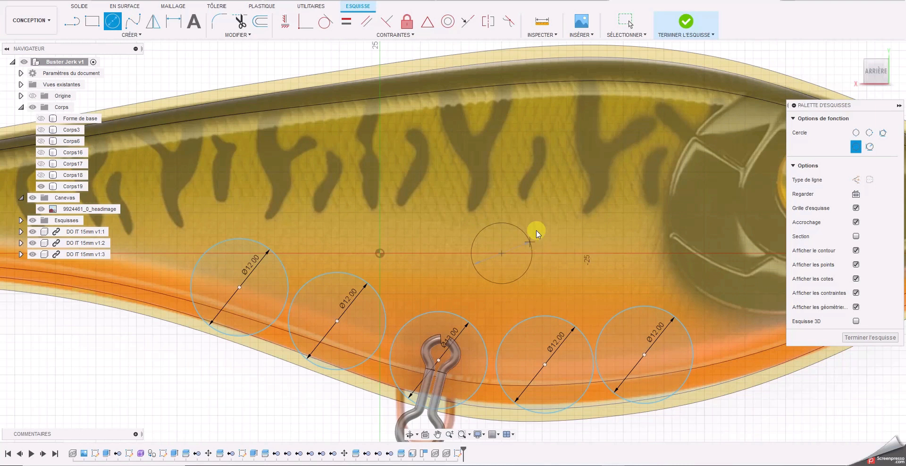
key("Return")
key("Escape")
- Hide the reference image canvas and delete the 7.5 mm circle from the middle of the body
mouse_move(867, 75)
left_mouse_down()
mouse_move(820, 64)
mouse_move(790, 71)
left_mouse_up()
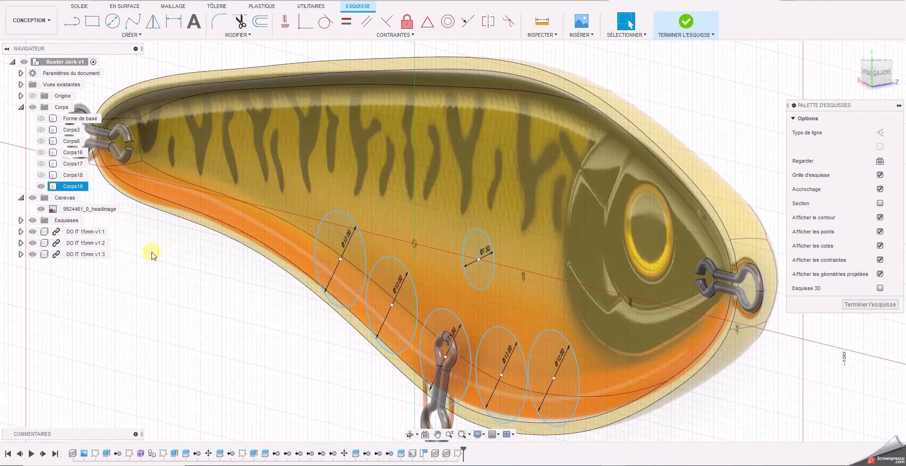
left_click(42, 209)
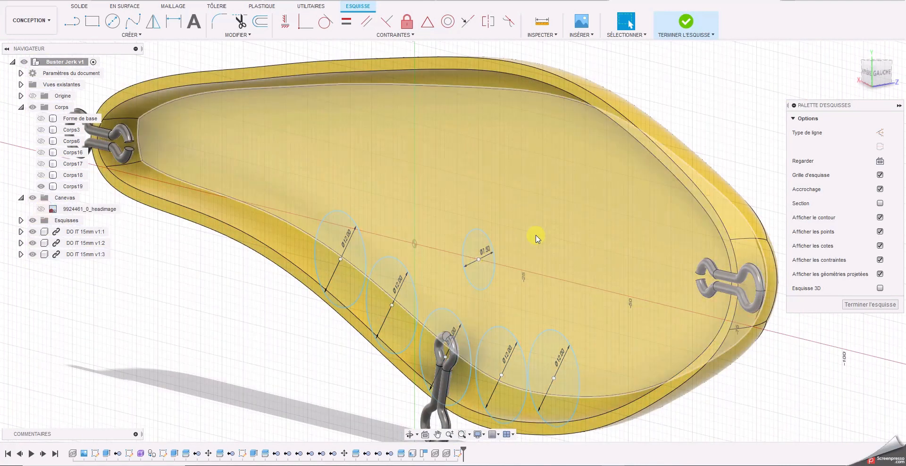
left_click(512, 251)
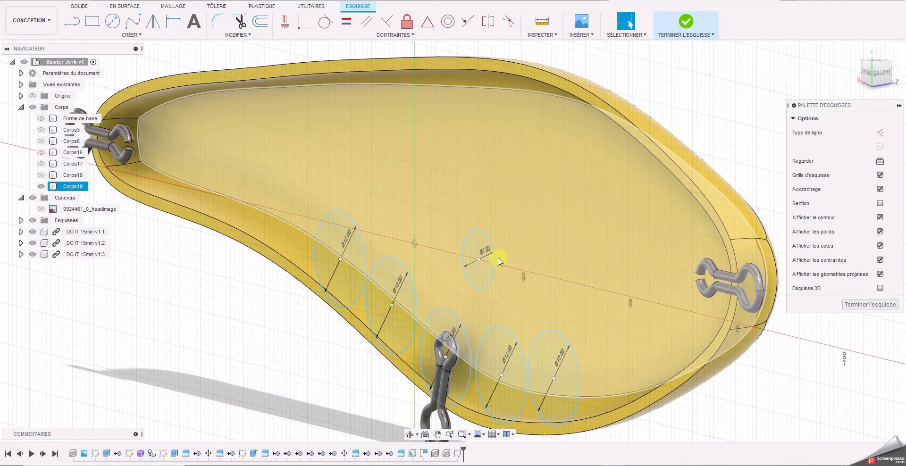
left_click(488, 278)
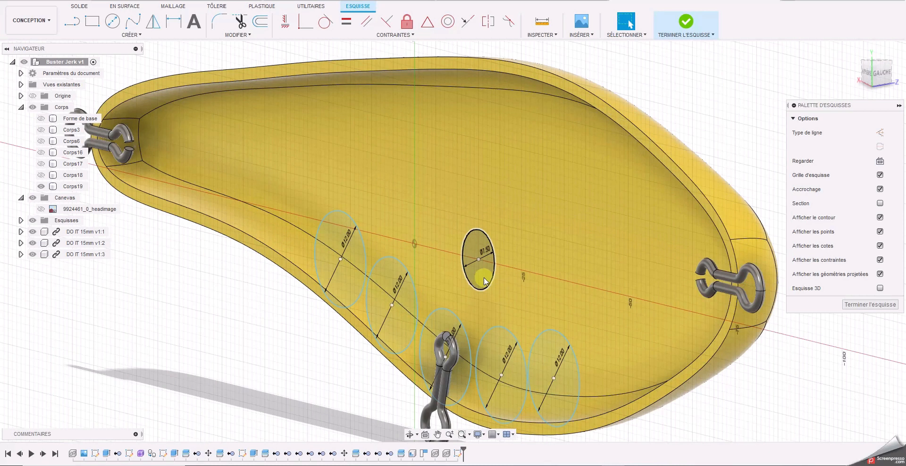
left_click(493, 275)
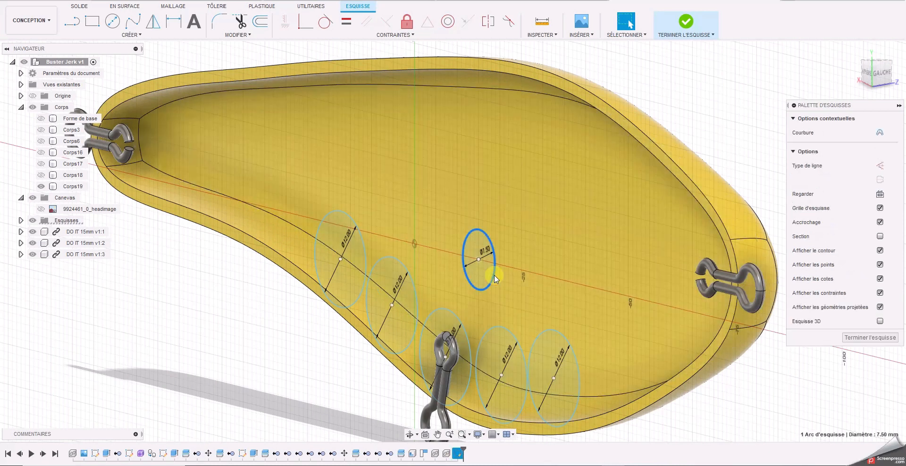
key("Delete")
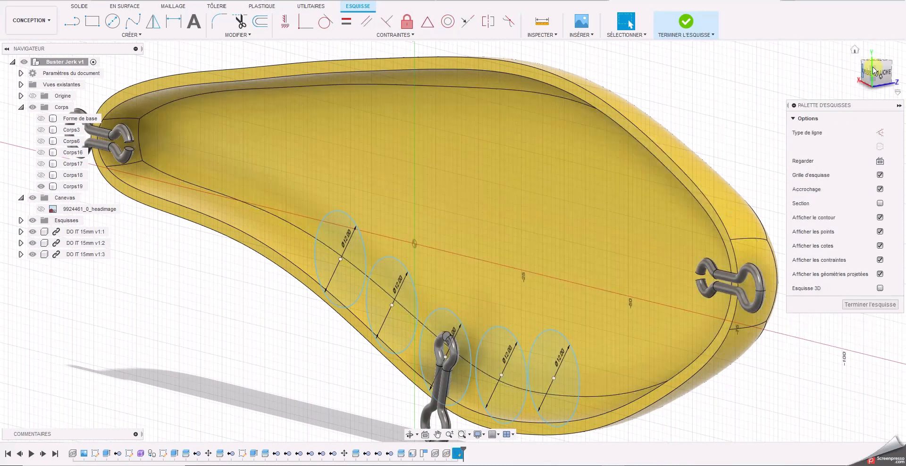
- Nudge the rearmost 12 mm circle slightly toward its neighbour in the back view
left_click(867, 73)
middle_click_drag(516, 321, 571, 241)
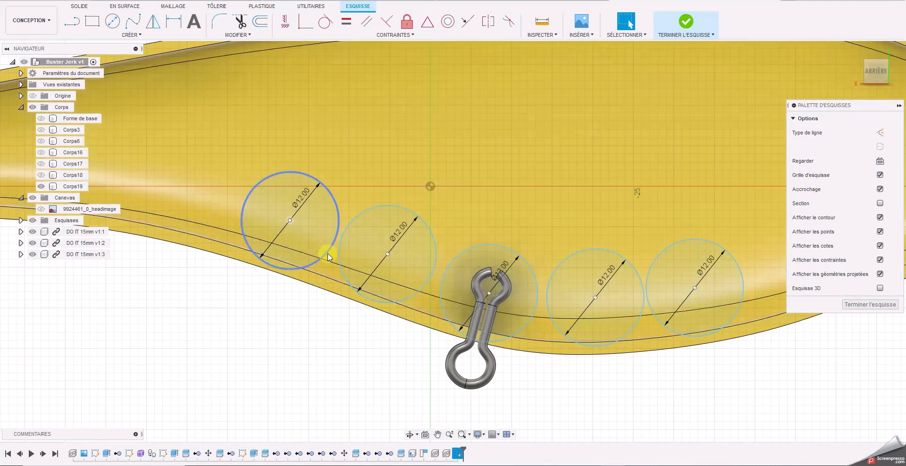
left_click_drag(330, 252, 331, 255)
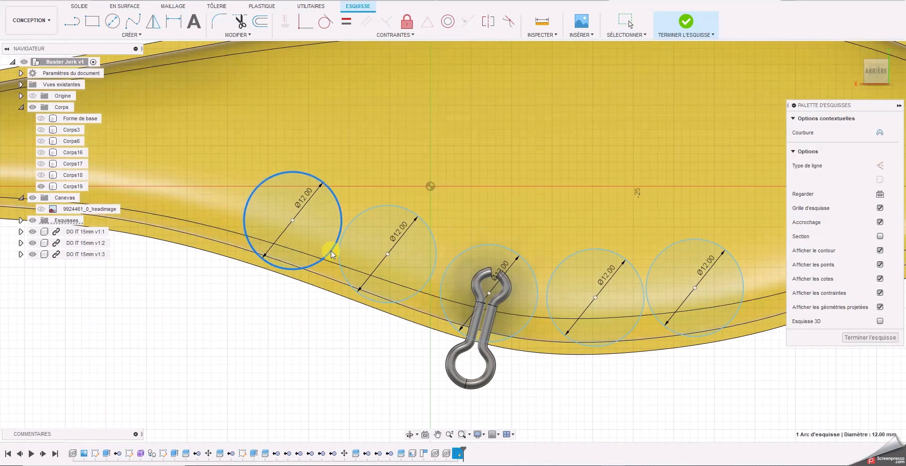
scroll(330, 254, "down", 5)
middle_click_drag(330, 315, 360, 334)
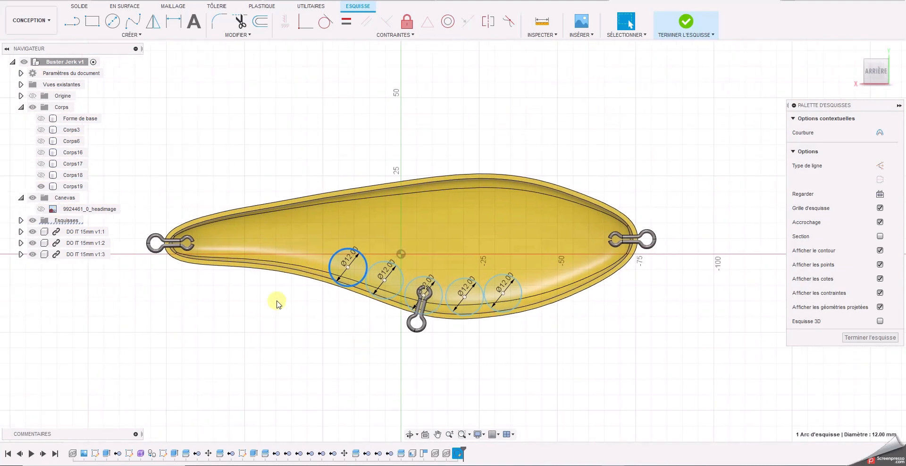
- Sketch a lengthwise line about 149 mm long between the tail and nose eyelets, and delete it
left_click(70, 28)
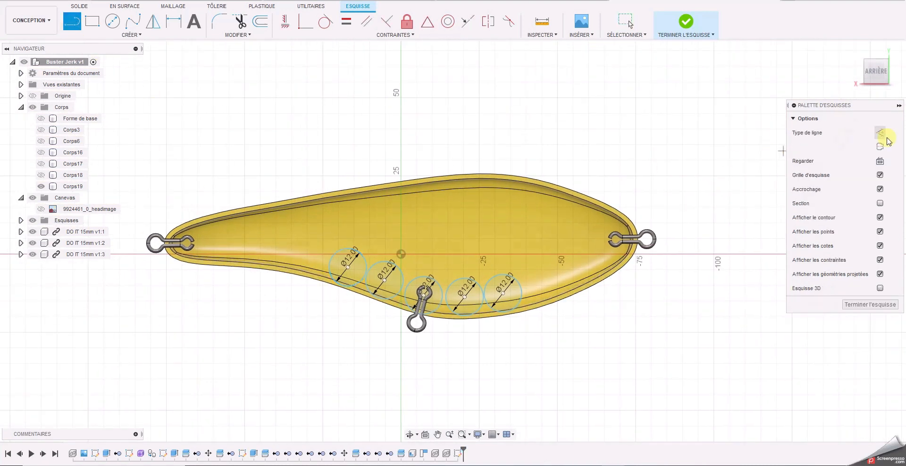
left_click(205, 243)
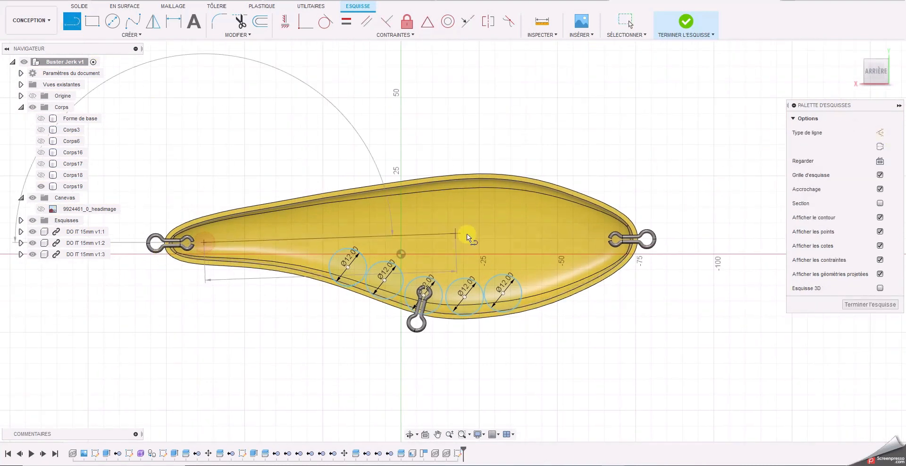
scroll(608, 237, "up", 2)
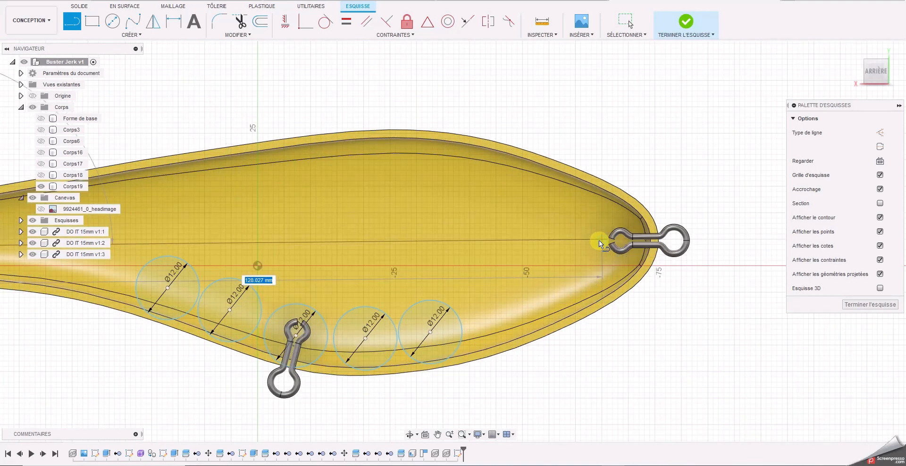
left_click(682, 239)
middle_click_drag(364, 299, 558, 278)
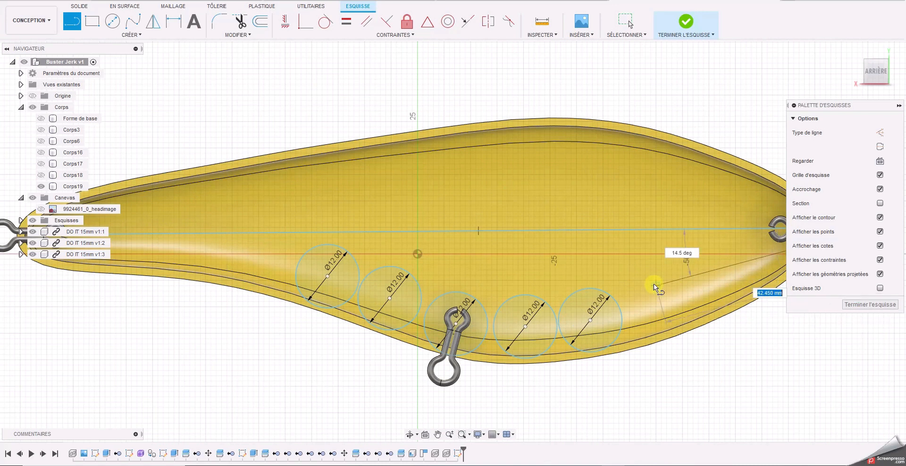
key("Escape")
left_click(521, 232)
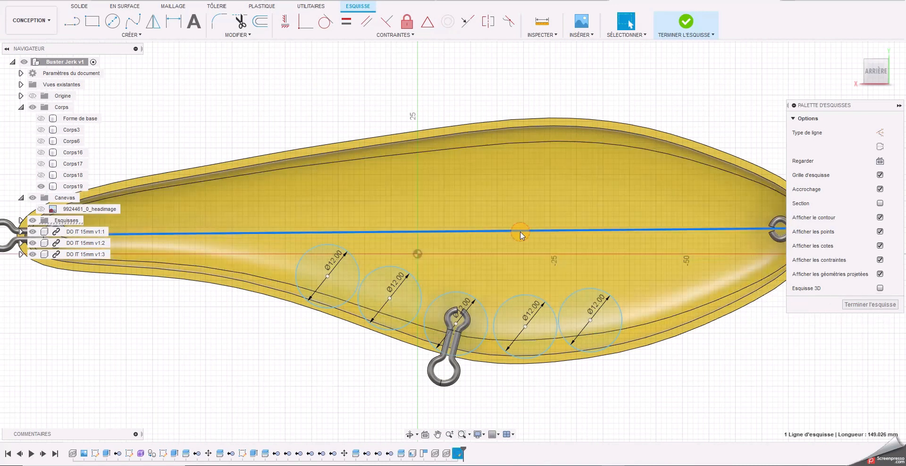
key("Delete")
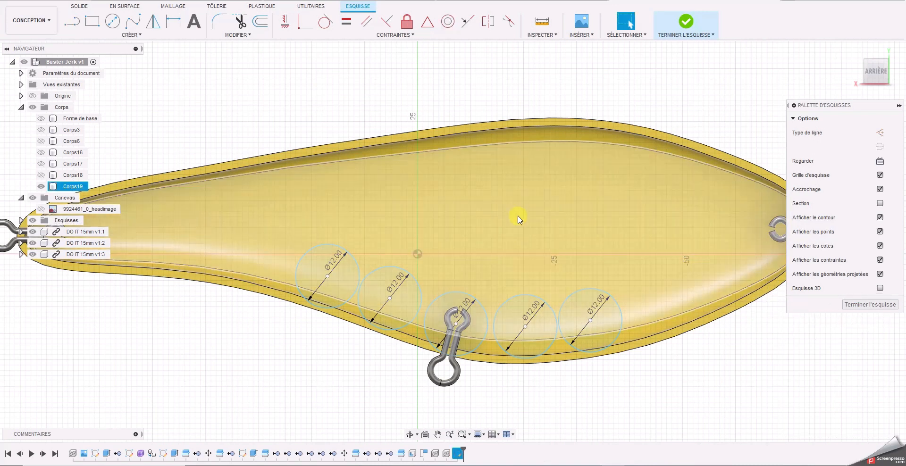
- Offset the two rearmost 12 mm belly circles outward by 1 mm each
scroll(519, 236, "down", 3)
mouse_move(875, 74)
left_mouse_down()
mouse_move(846, 73)
mouse_move(873, 68)
mouse_move(869, 76)
left_mouse_up()
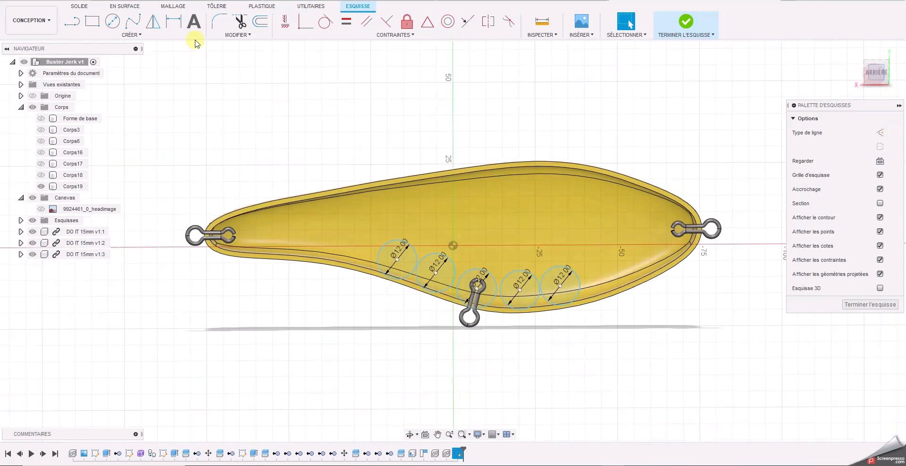
left_click(261, 22)
scroll(361, 239, "up", 3)
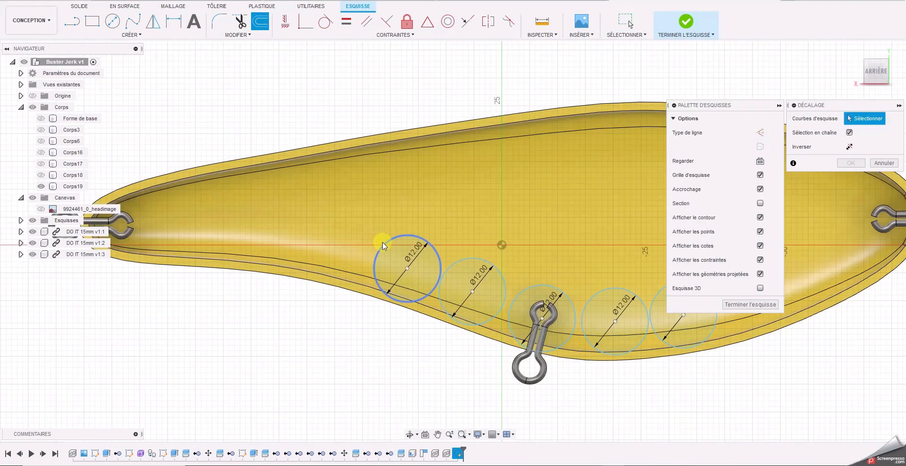
left_click(380, 241)
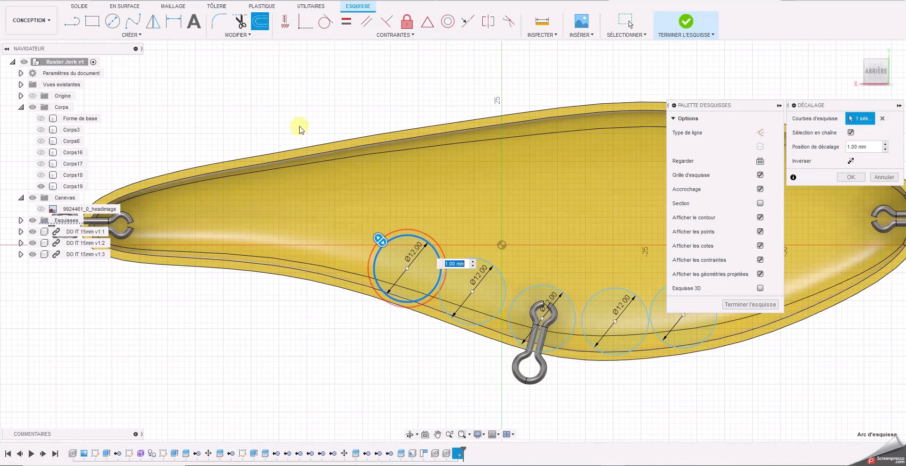
key("Return")
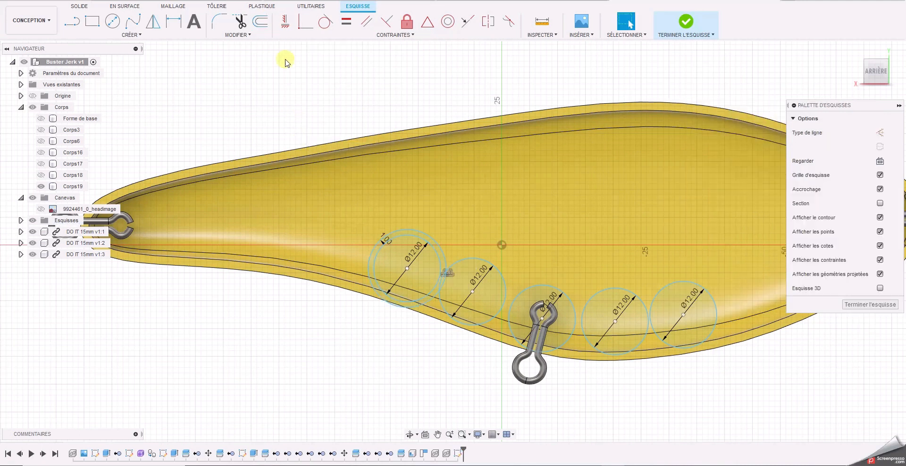
key("o")
left_click(484, 264)
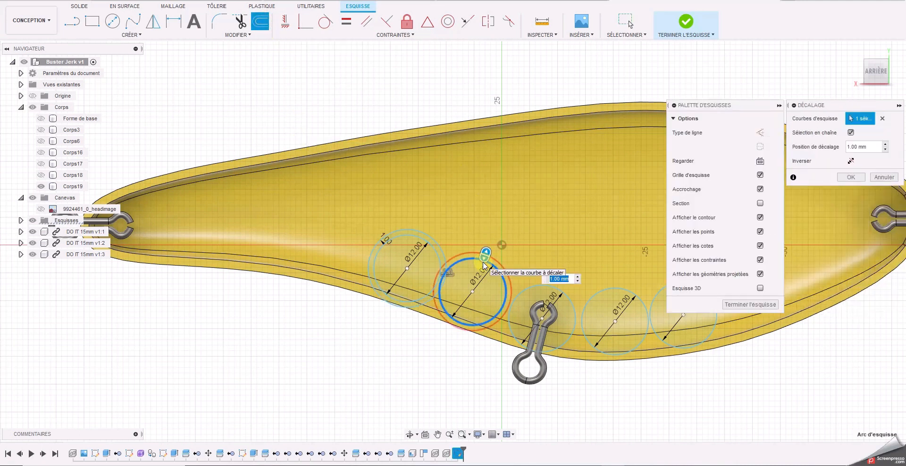
key("Return")
- Offset the two 12 mm circles in front of the belly eyelet outward by 1 mm each
scroll(664, 400, "down", 1)
middle_click_drag(665, 401, 585, 385)
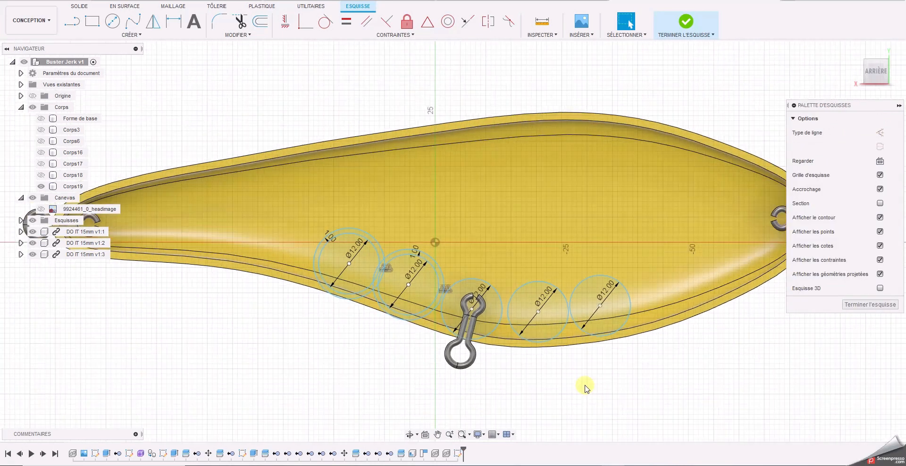
key("o")
scroll(524, 255, "up", 2)
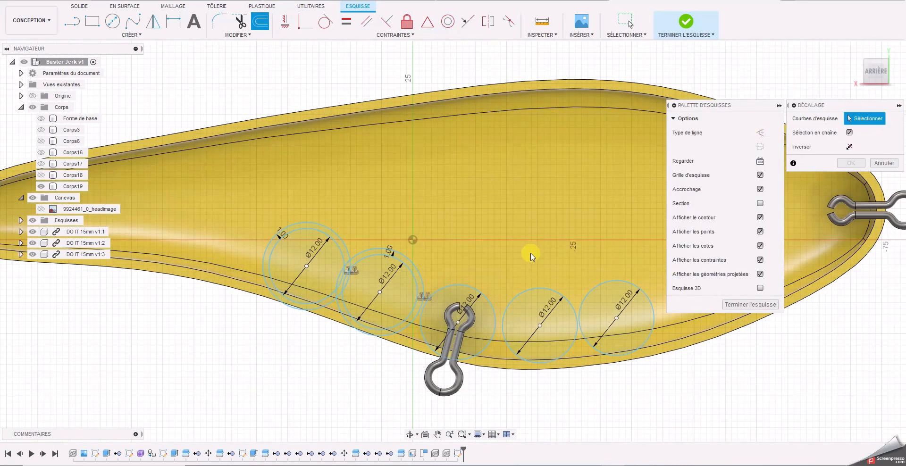
middle_click_drag(516, 258, 422, 199)
scroll(422, 199, "up", 2)
left_click(454, 229)
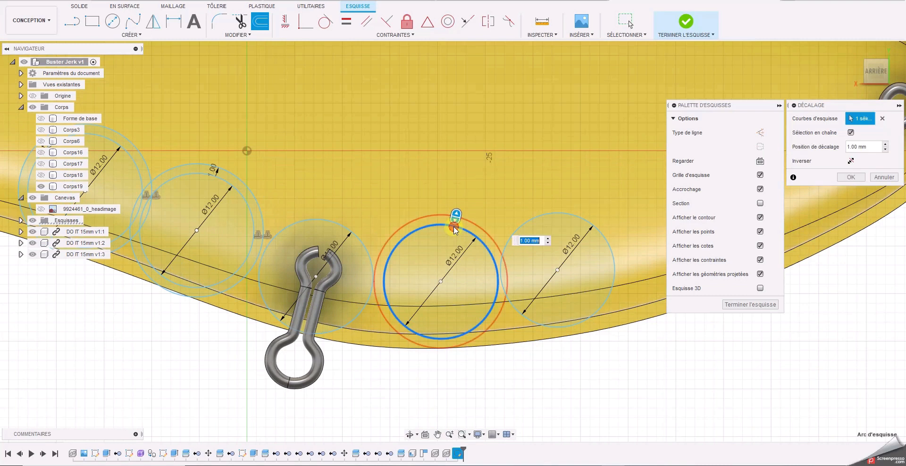
key("Return")
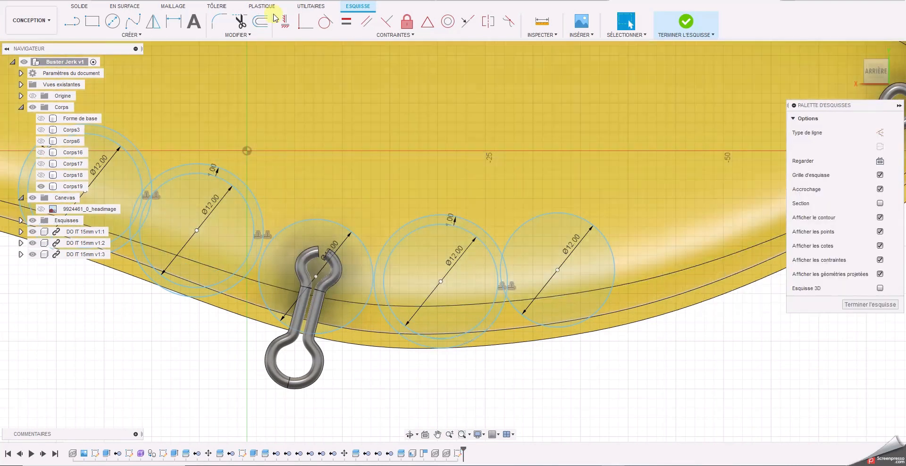
left_click(260, 22)
left_click(553, 213)
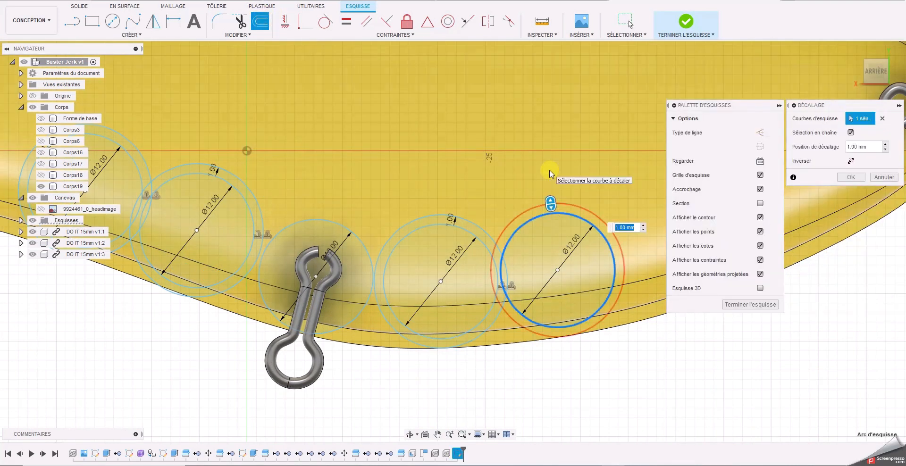
key("Return")
- Draw a construction line through the centres of the two rearmost belly circles, extending beyond both outer circles
scroll(522, 338, "down", 5)
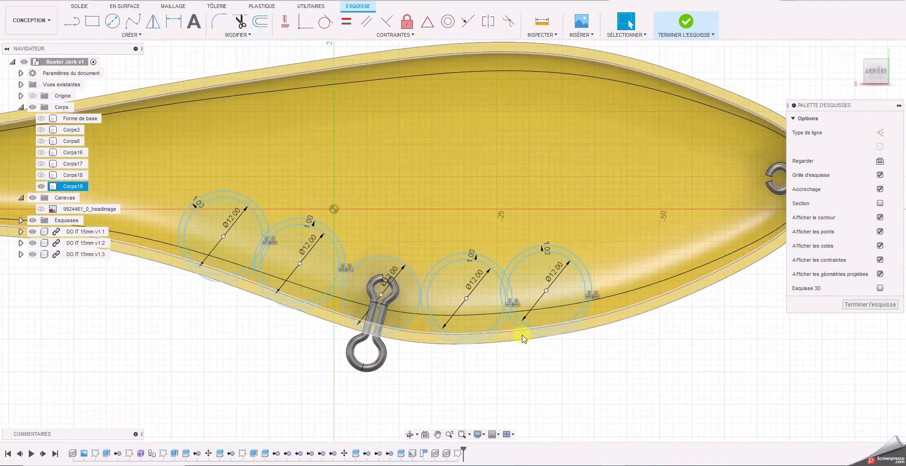
scroll(406, 336, "up", 5)
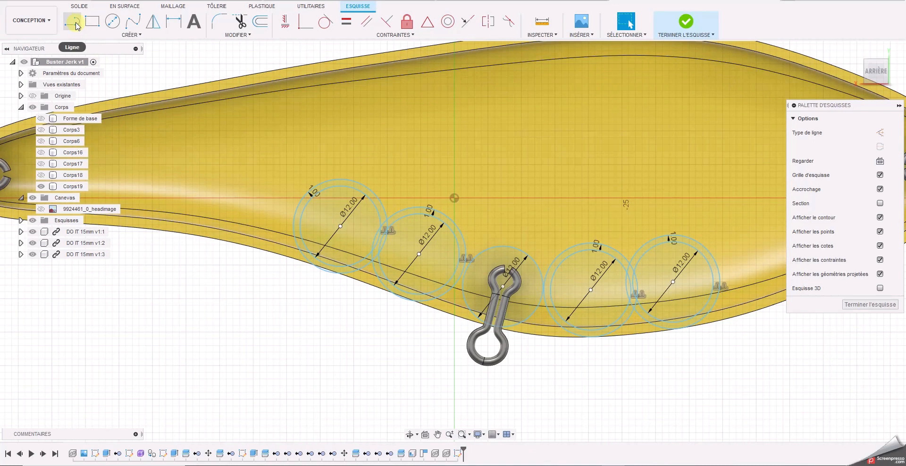
left_click(76, 24)
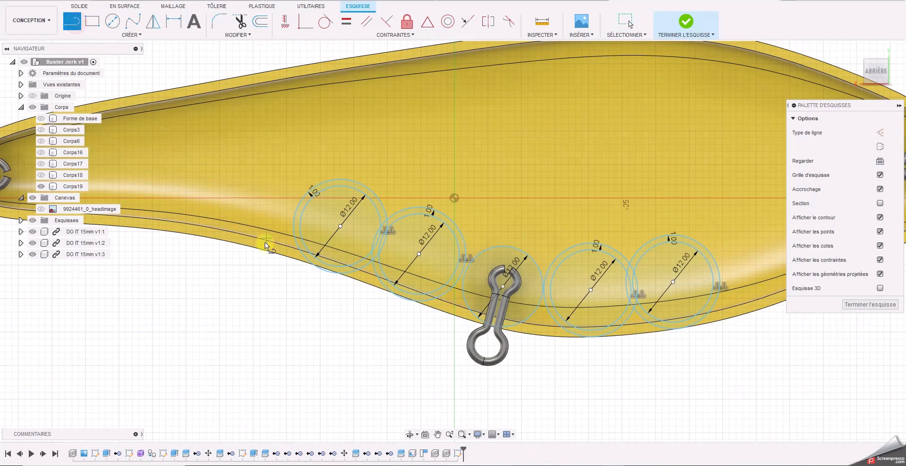
scroll(267, 246, "up", 2)
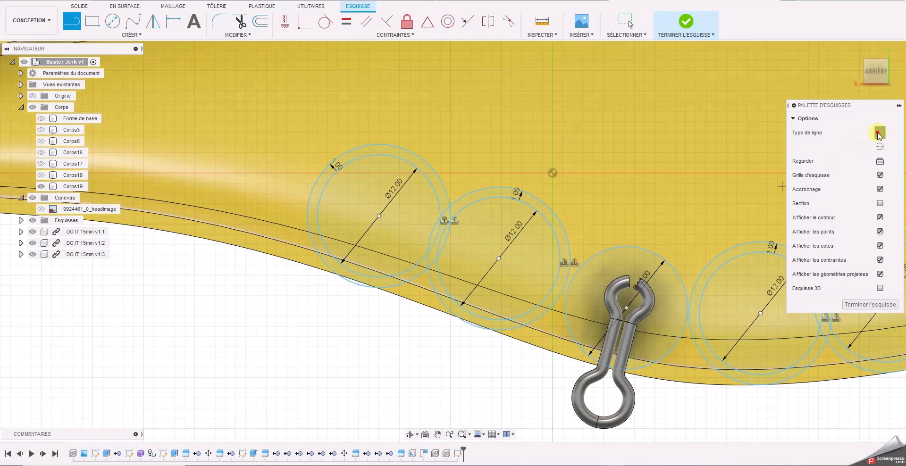
left_click(500, 260)
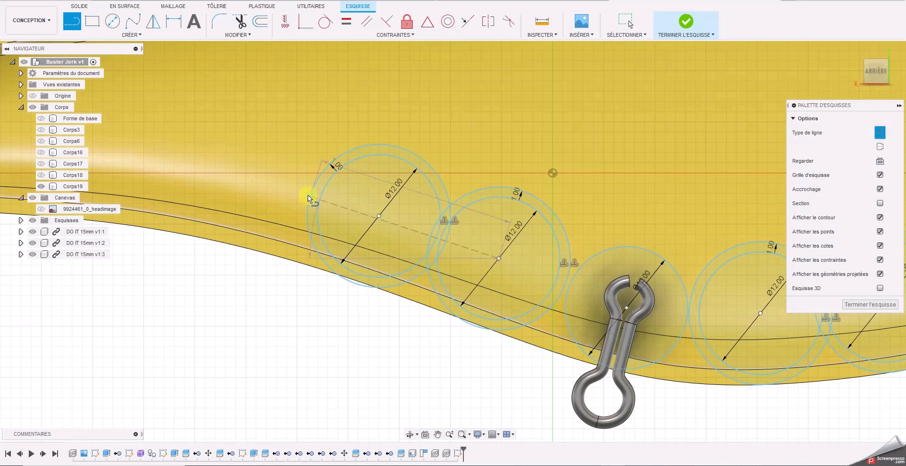
left_click(379, 218)
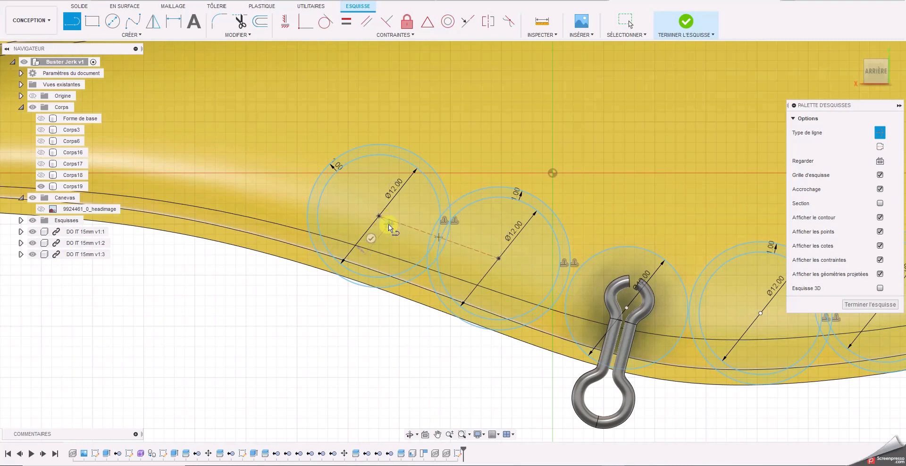
left_click(275, 180)
key("Escape")
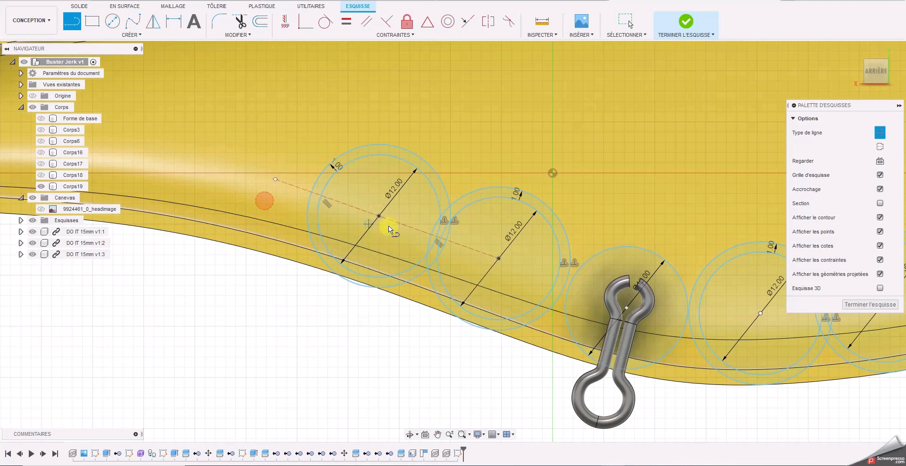
left_click(880, 133)
left_click(499, 259)
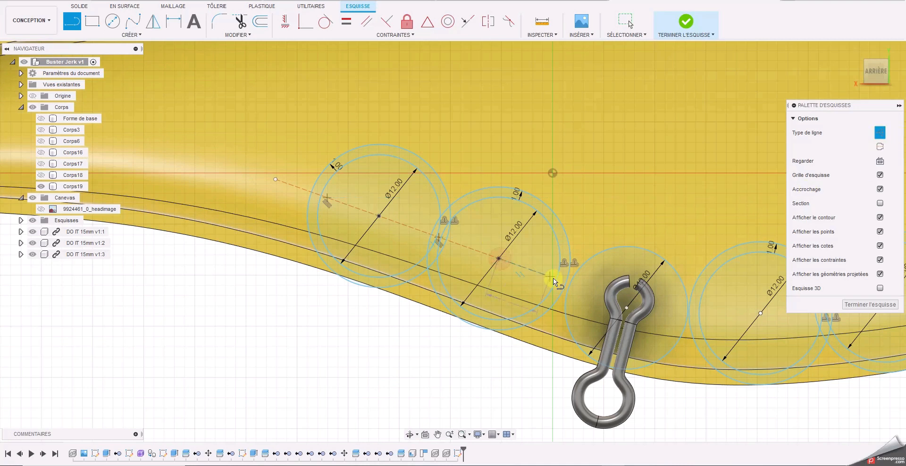
left_click(578, 288)
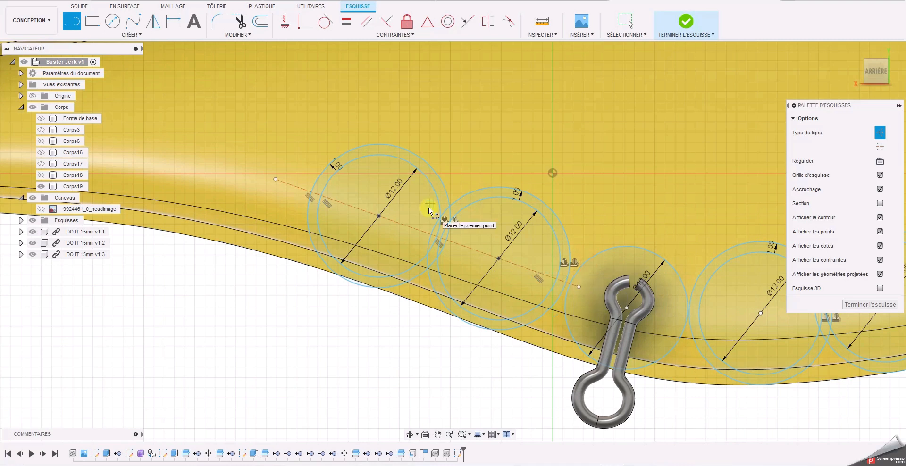
- Draw two normal lines from the tail side of the rearmost inner and offset circles, tangent to them and ending below the belly edge
left_click(880, 133)
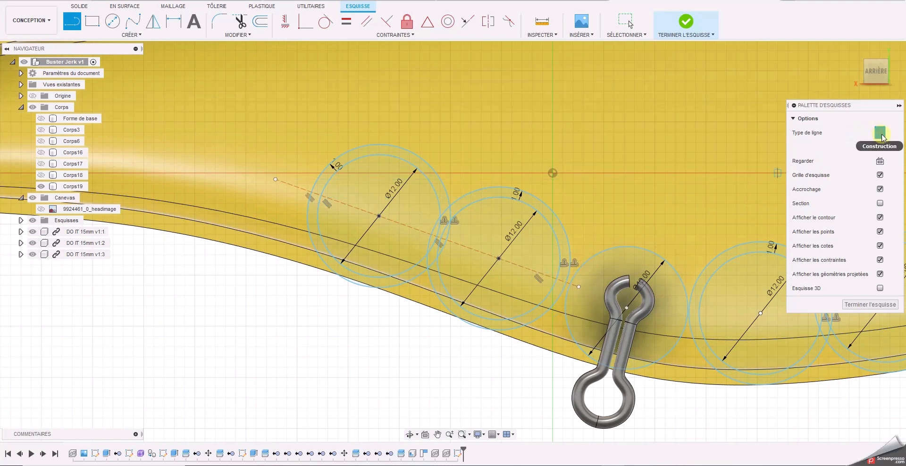
left_click(311, 194)
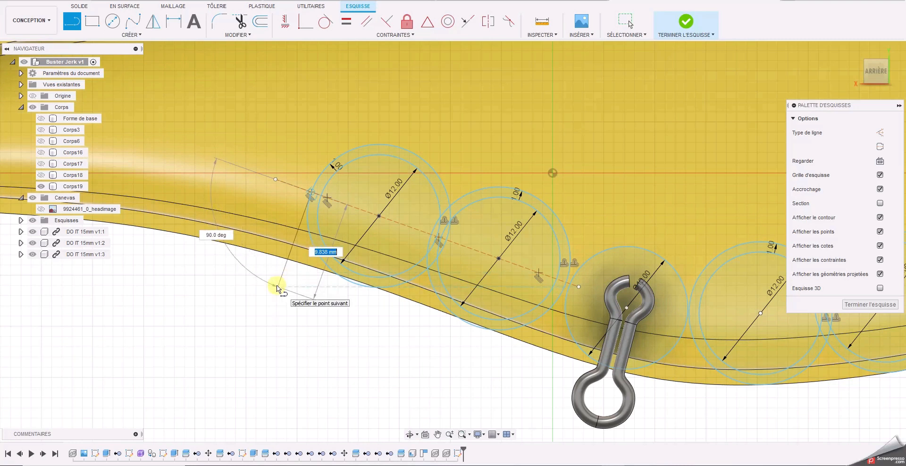
left_click(278, 286)
left_click(321, 198)
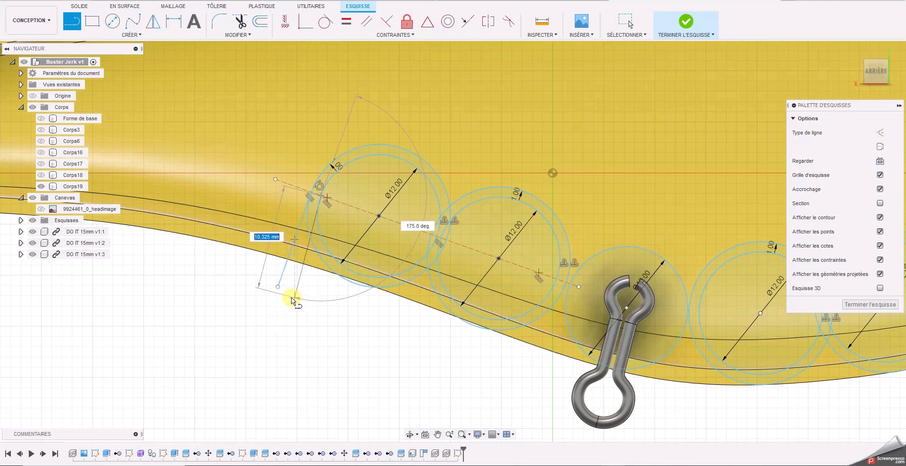
double_click(287, 293)
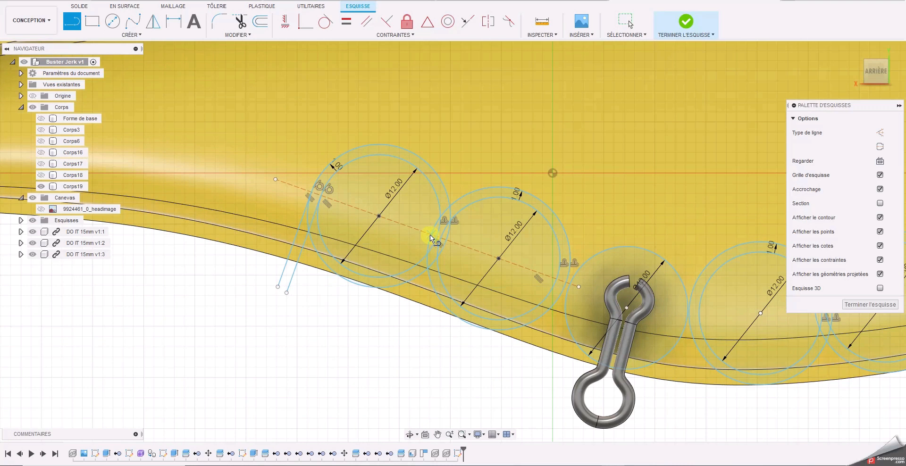
- Draw two lines down from the construction line between the two rearmost belly circles, ending below the belly edge
scroll(431, 235, "up", 2)
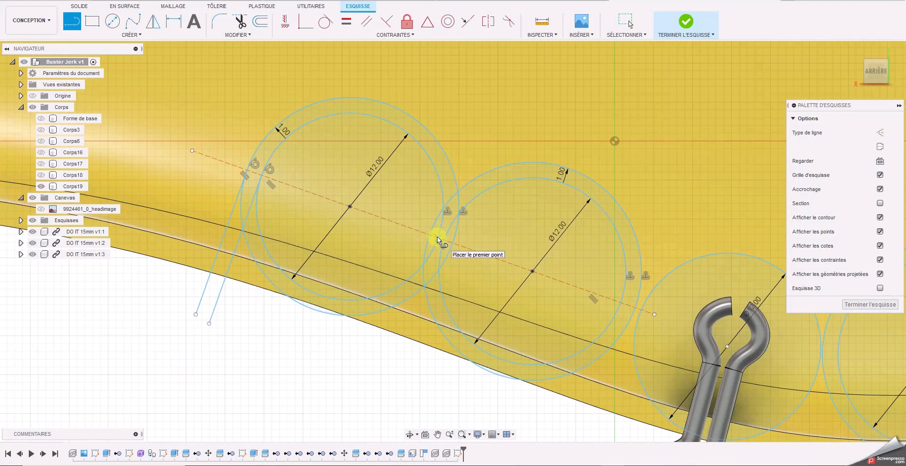
left_click(437, 237)
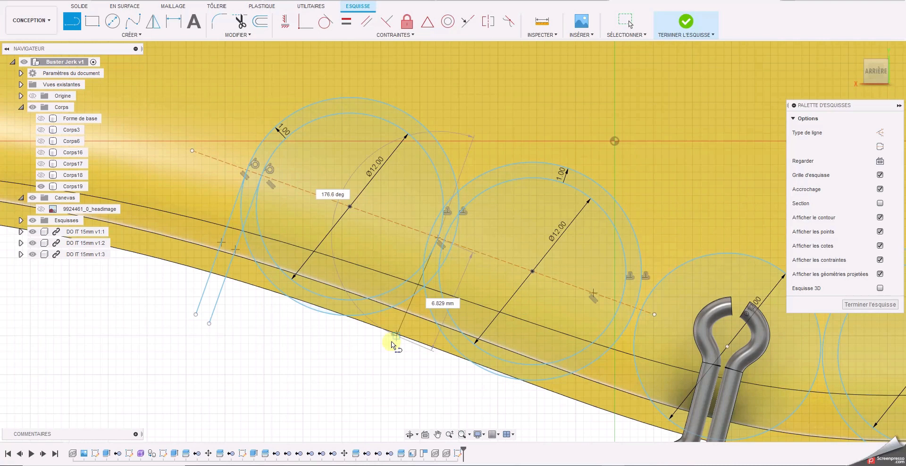
left_click(390, 369)
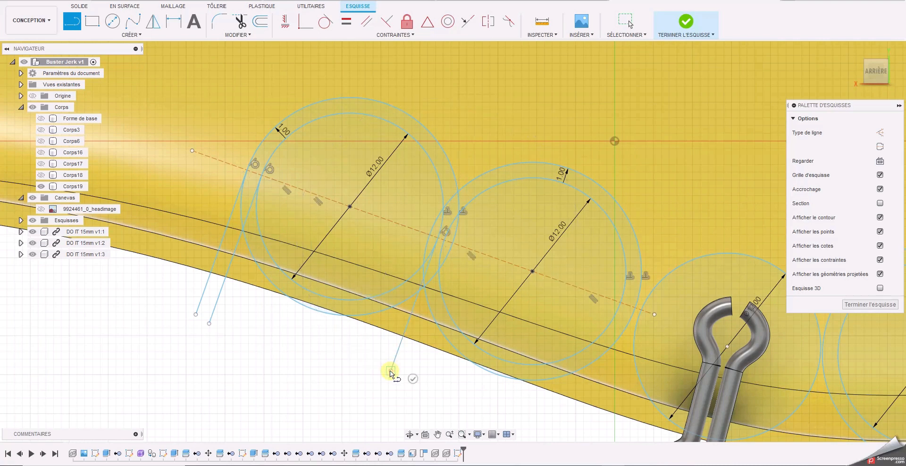
left_click(446, 243)
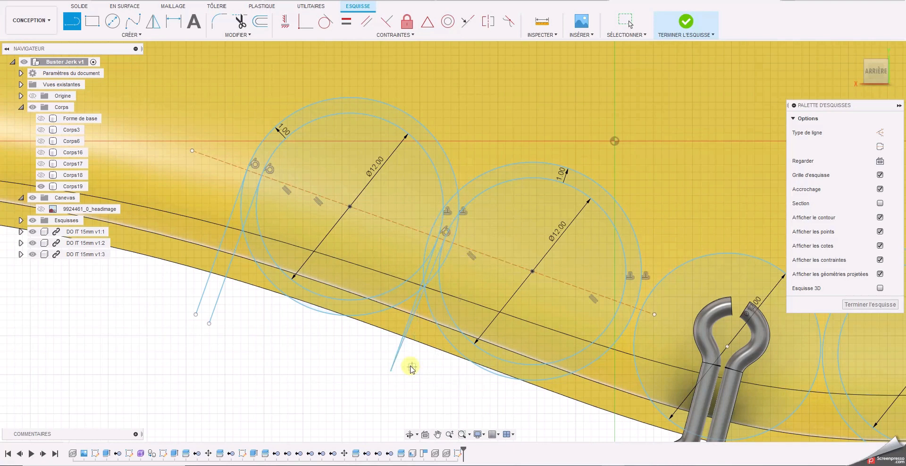
key("Escape")
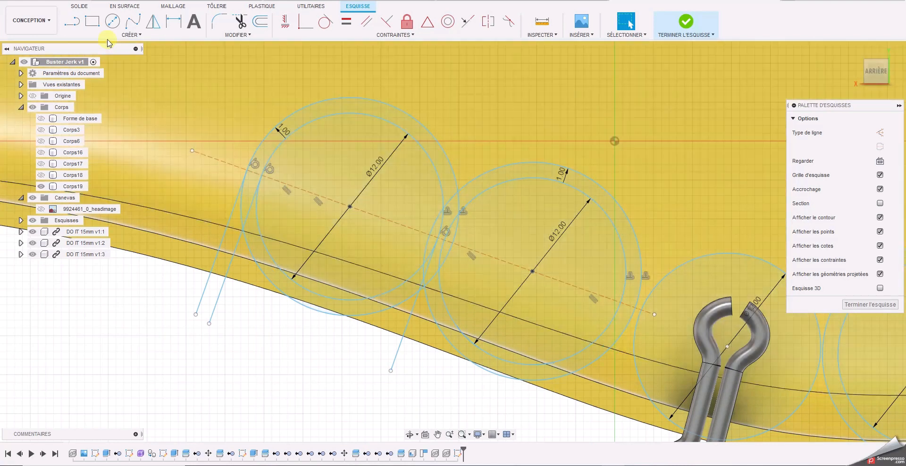
left_click(71, 20)
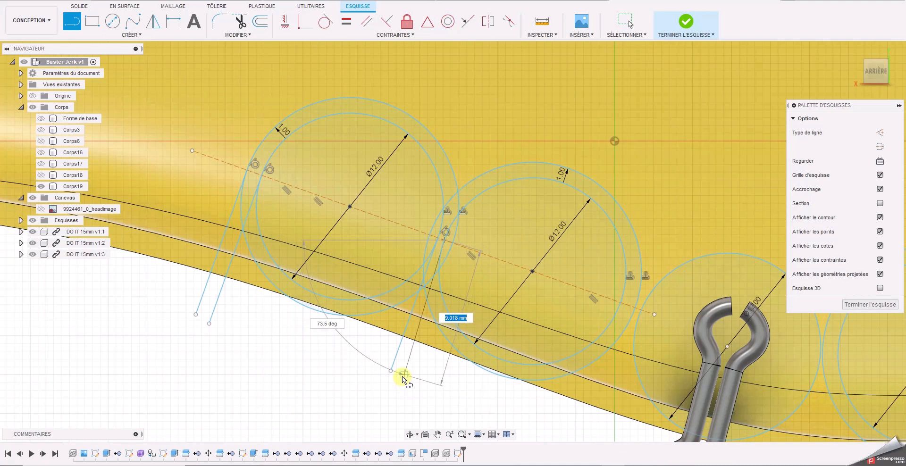
left_click(397, 373)
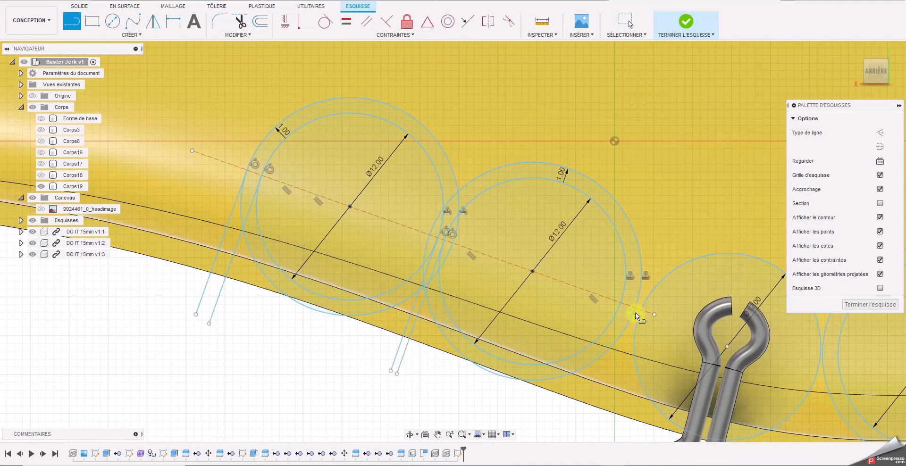
- Draw two tangent lines from the eyelet side of the second circle pair to below the belly edge and close their lower ends
left_click_drag(636, 312, 593, 425)
left_click(616, 432)
left_click_drag(620, 305, 580, 420)
left_click(593, 426)
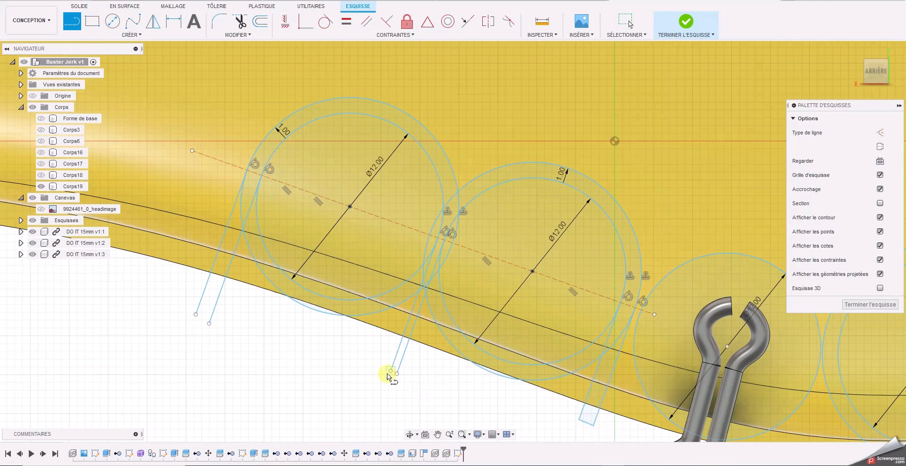
- Close the lower ends of the other two line pairs with short segments and finish the sketch
left_click(395, 374)
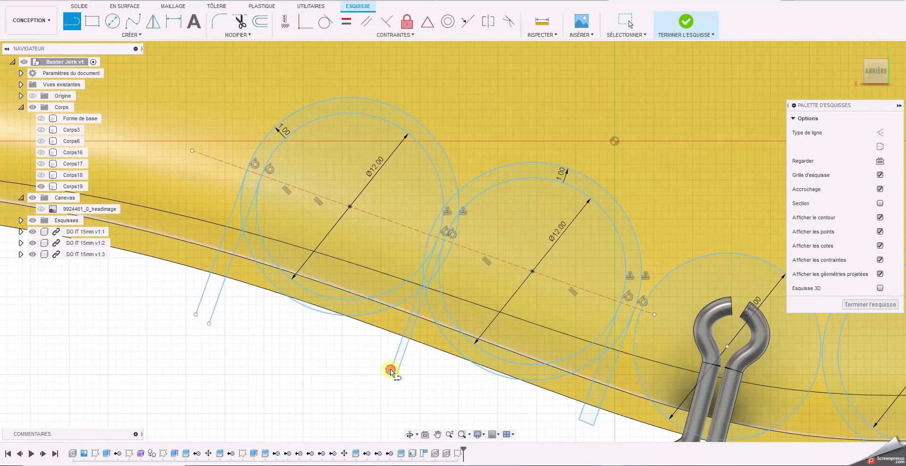
left_click(210, 325)
left_click(197, 316)
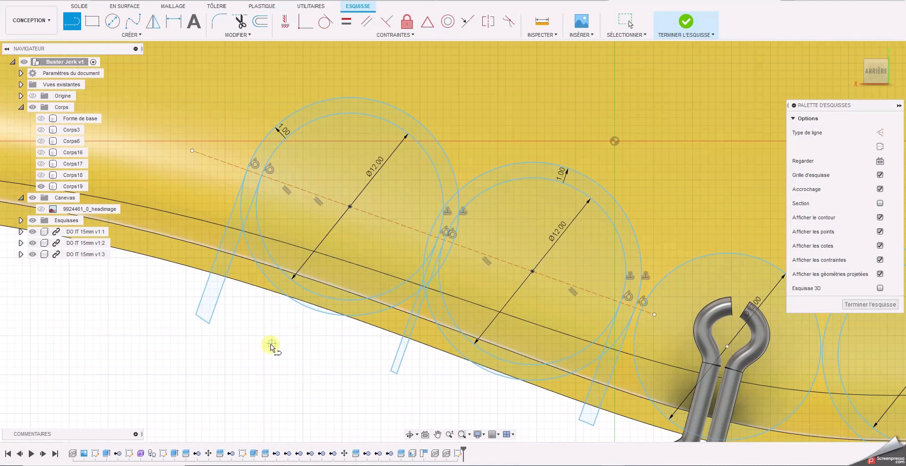
scroll(271, 348, "down", 2)
middle_click_drag(262, 352, 257, 300)
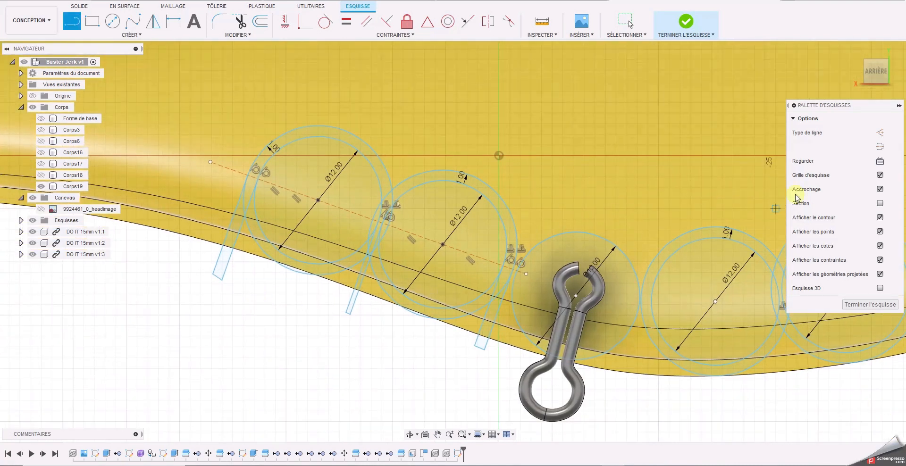
left_click(886, 71)
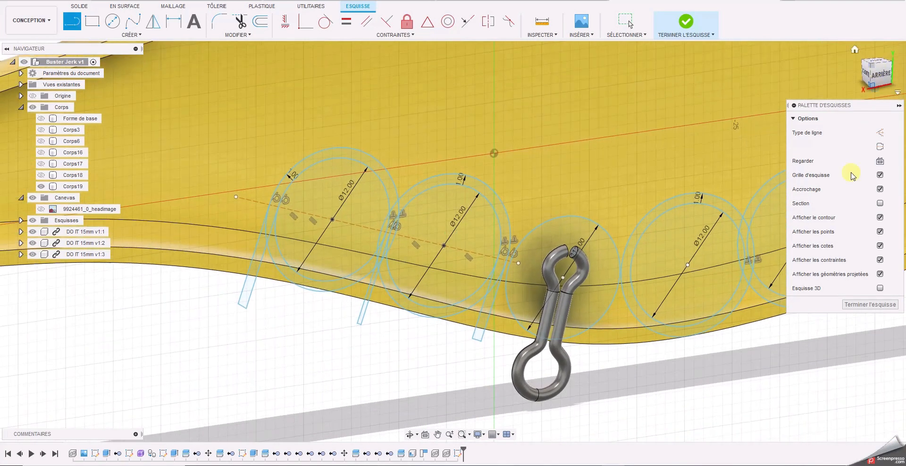
left_click(859, 305)
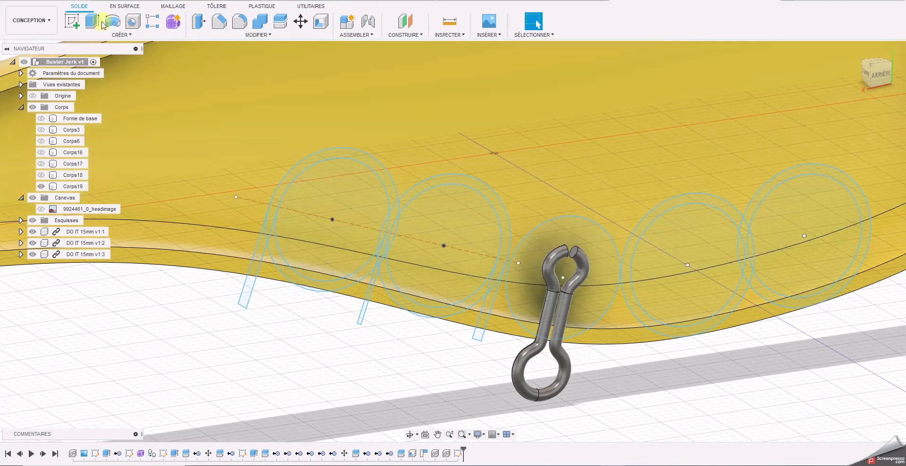
left_click(92, 21)
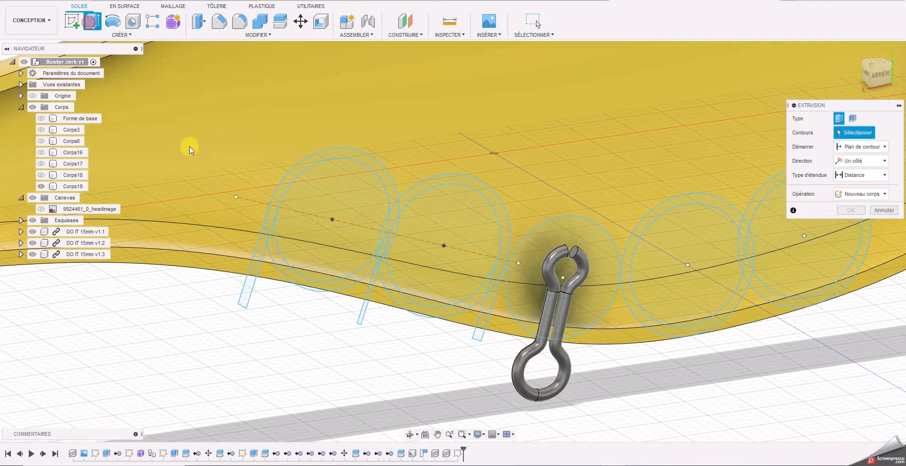
left_click(254, 270)
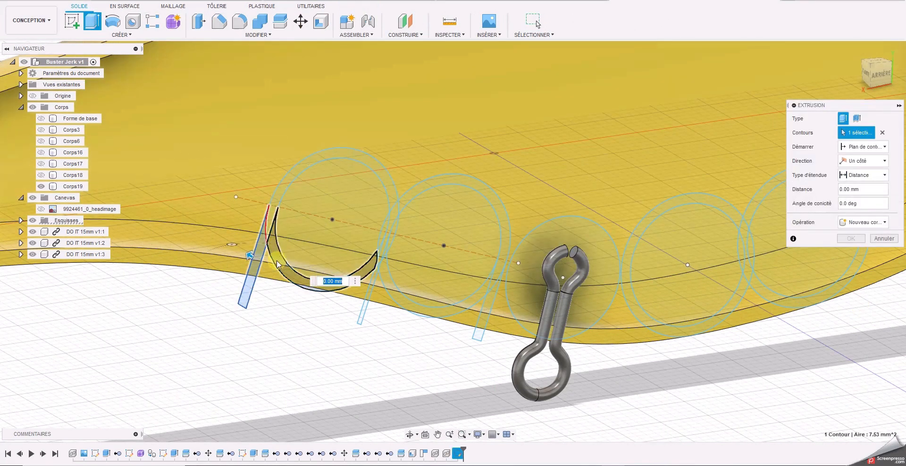
left_click(277, 207)
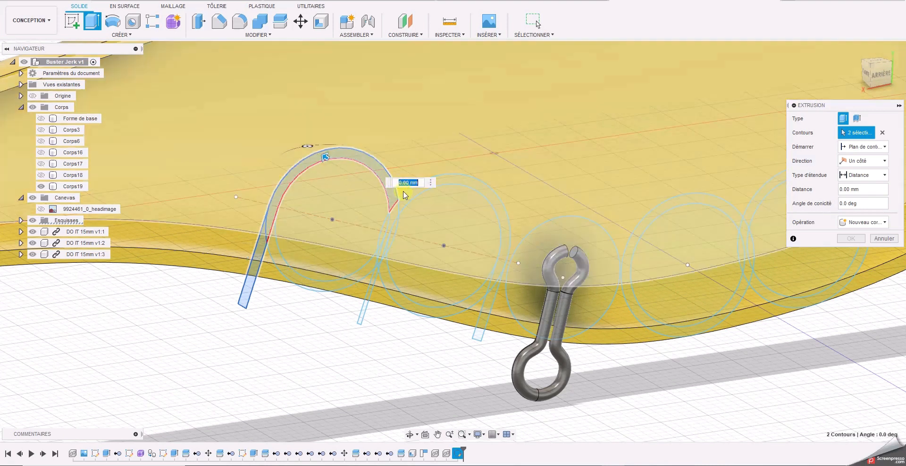
scroll(424, 206, "up", 3)
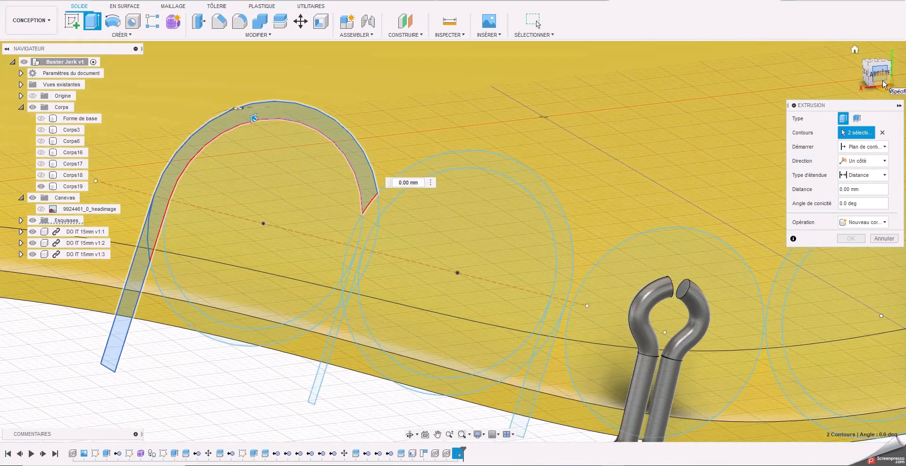
scroll(479, 230, "up", 4)
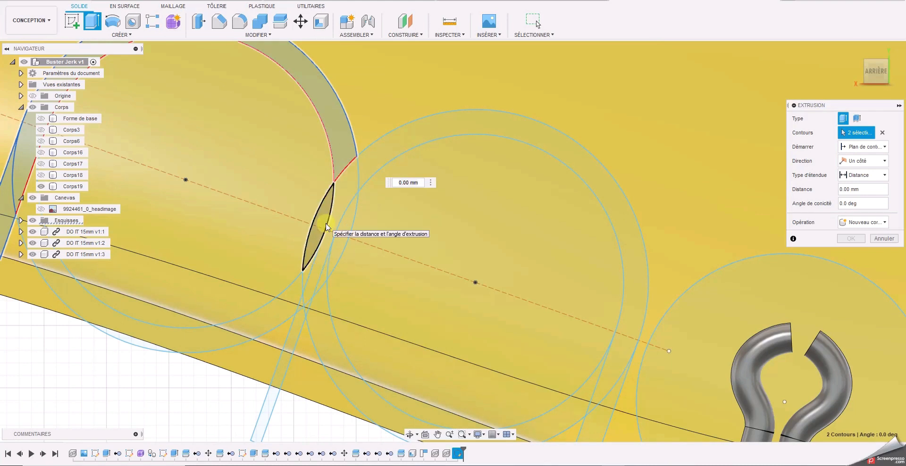
scroll(327, 227, "down", 2)
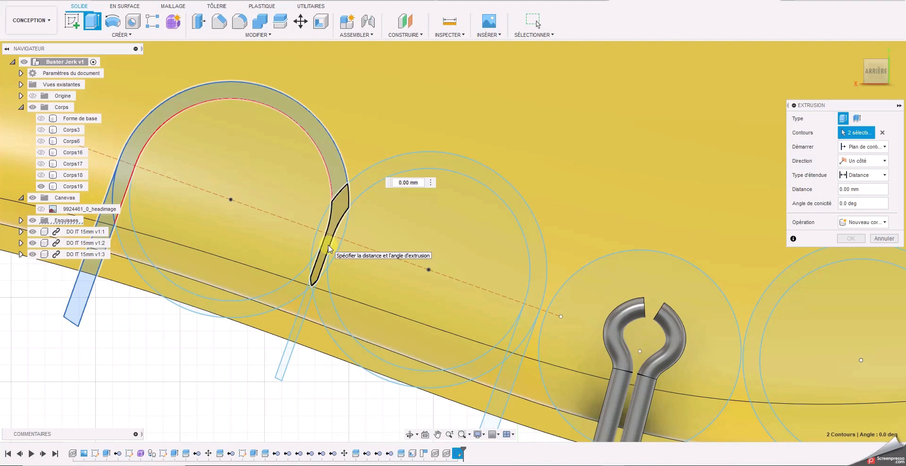
left_click(884, 238)
middle_click_drag(382, 275, 391, 200)
scroll(392, 208, "down", 2)
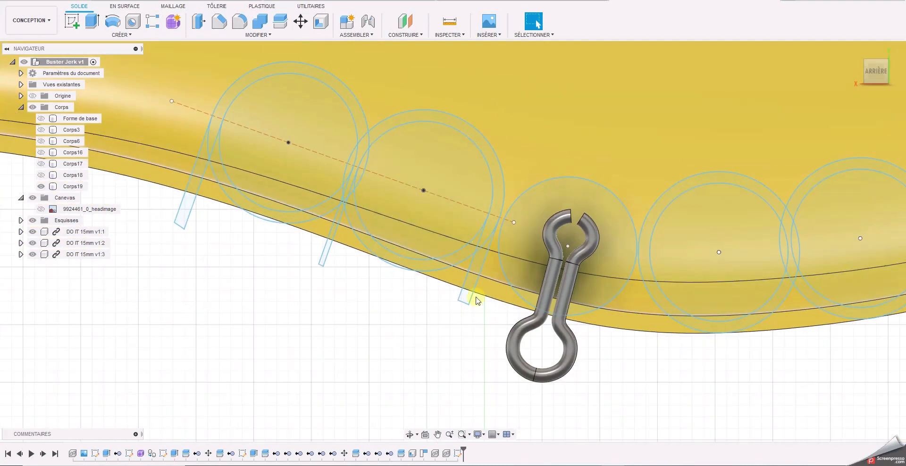
- Reopen the pocket sketch and delete the two lines and their closing segment between the two rearmost circles
double_click(460, 454)
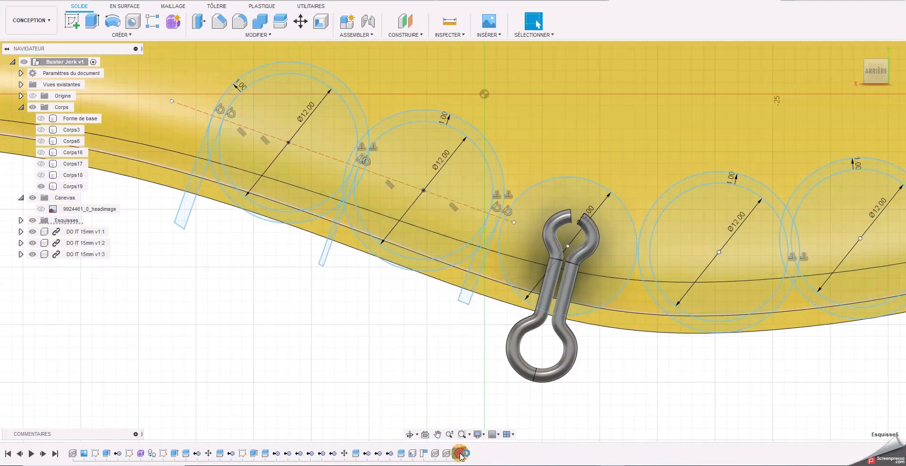
middle_click_drag(323, 324, 376, 381)
left_click(334, 260)
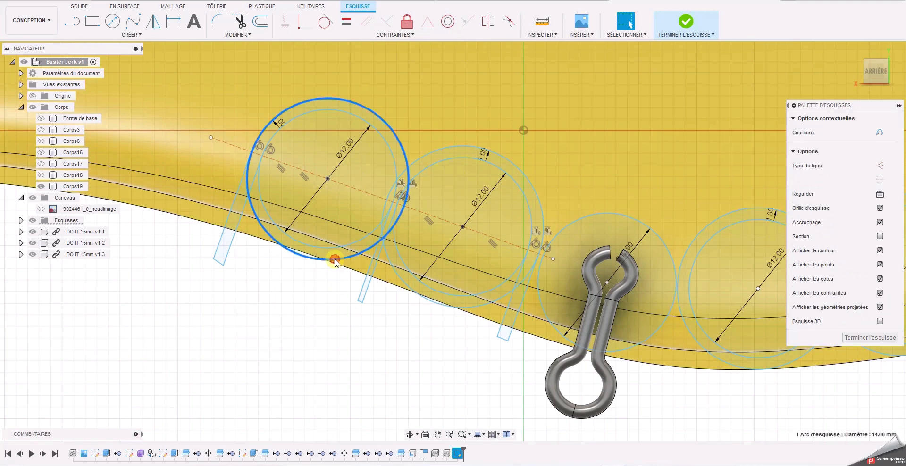
left_click(330, 248, "ctrl")
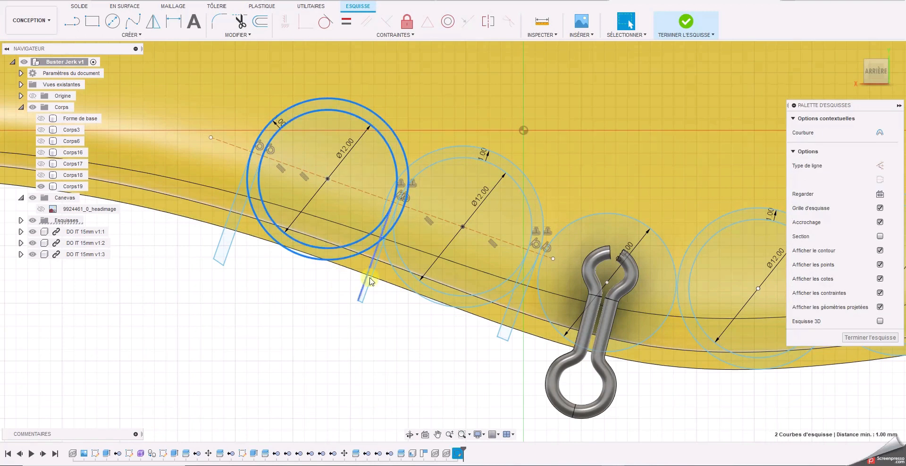
left_click(235, 240, "ctrl")
left_click(271, 313)
left_click_drag(371, 316, 351, 289)
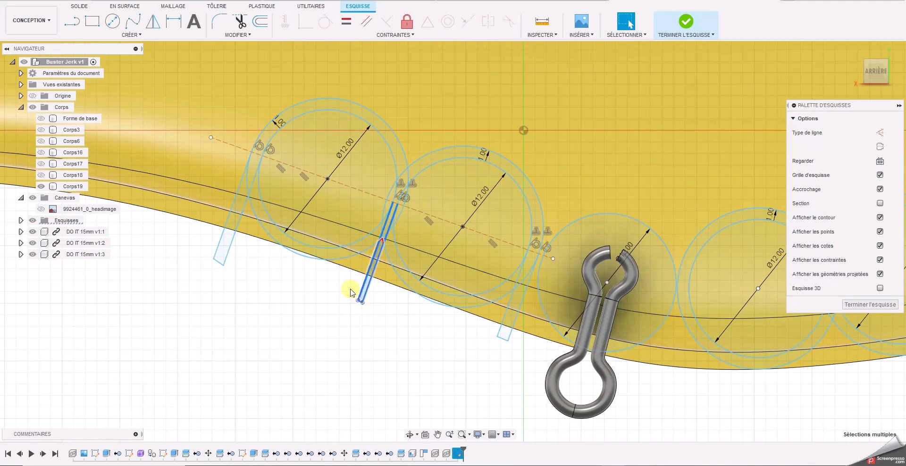
left_click(350, 292)
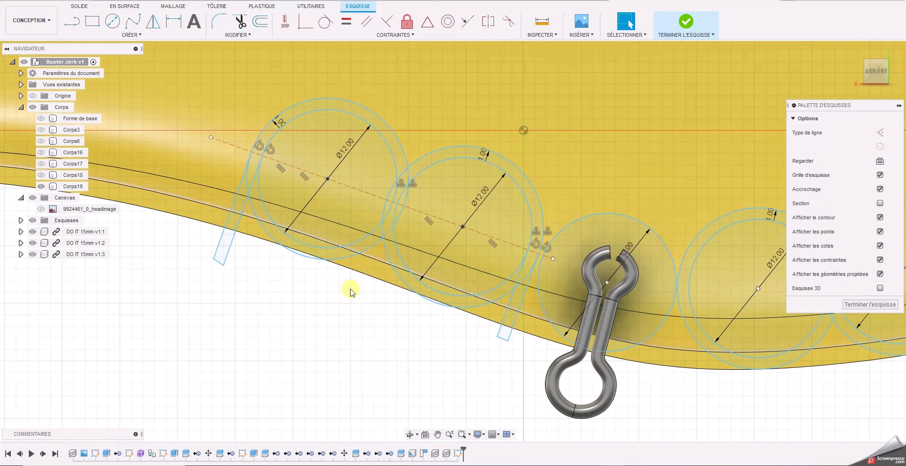
- Move the rearmost circle pair with its tail-side lines by about 0.45 mm in X and 0.82 mm in Y
left_click(349, 242)
left_click(294, 238, "ctrl")
left_click(235, 241, "ctrl")
left_click(217, 255, "ctrl")
key("m")
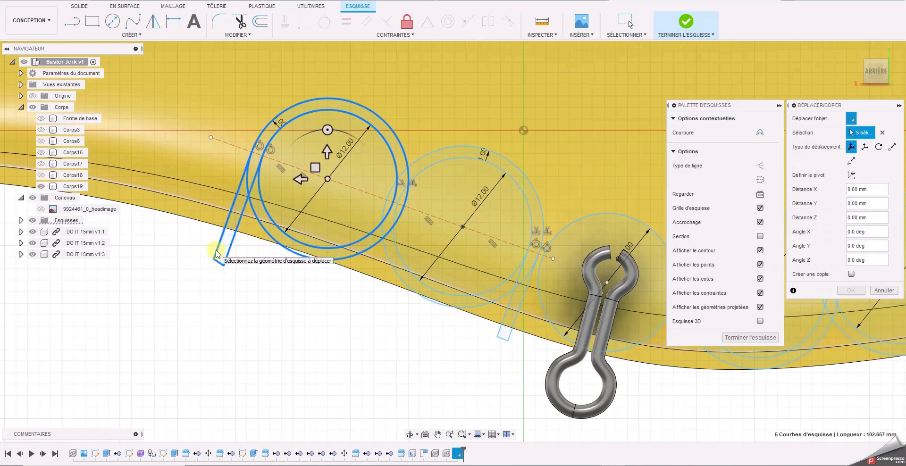
left_click_drag(318, 167, 312, 167)
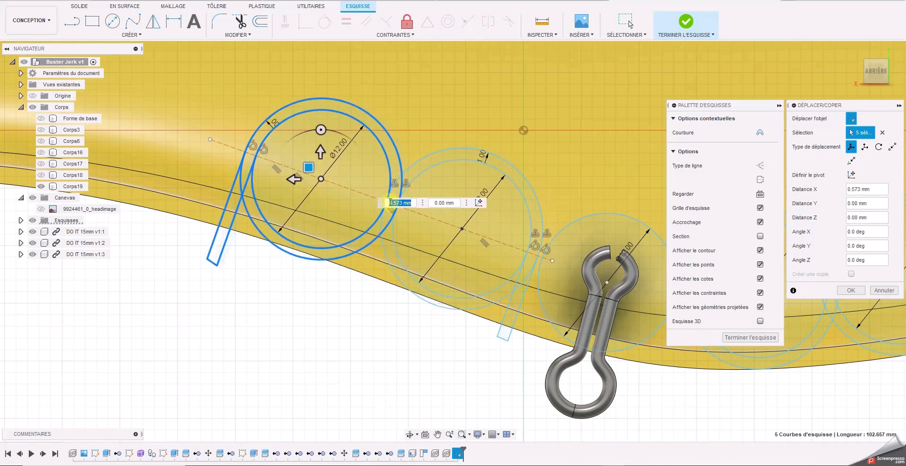
mouse_move(308, 167)
left_mouse_down()
mouse_move(304, 183)
mouse_move(304, 172)
mouse_move(255, 168)
mouse_move(302, 150)
mouse_move(298, 161)
mouse_move(310, 159)
left_mouse_up()
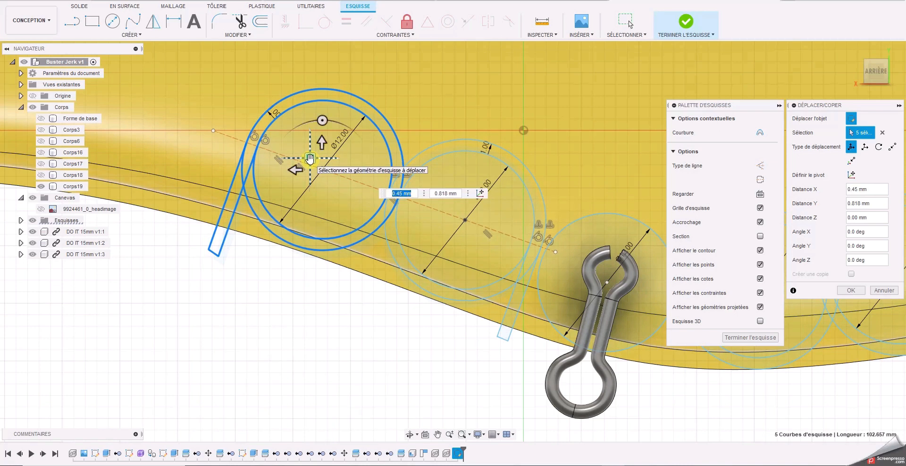
left_click(856, 291)
- Draw a line from the front side of the rearmost inner circle, starting on the construction line and ending below the belly edge
scroll(398, 231, "up", 4)
scroll(404, 238, "down", 2)
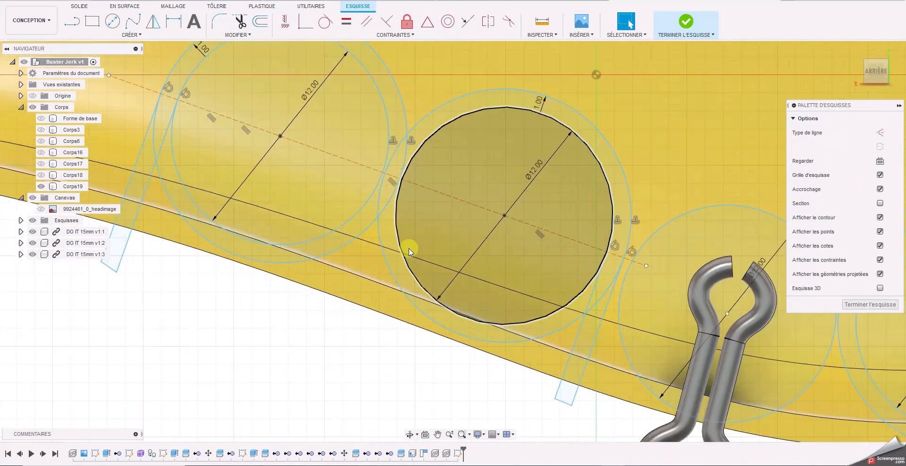
scroll(431, 151, "up", 1)
scroll(428, 228, "down", 1)
scroll(427, 228, "down", 2)
key("l")
scroll(393, 199, "up", 3)
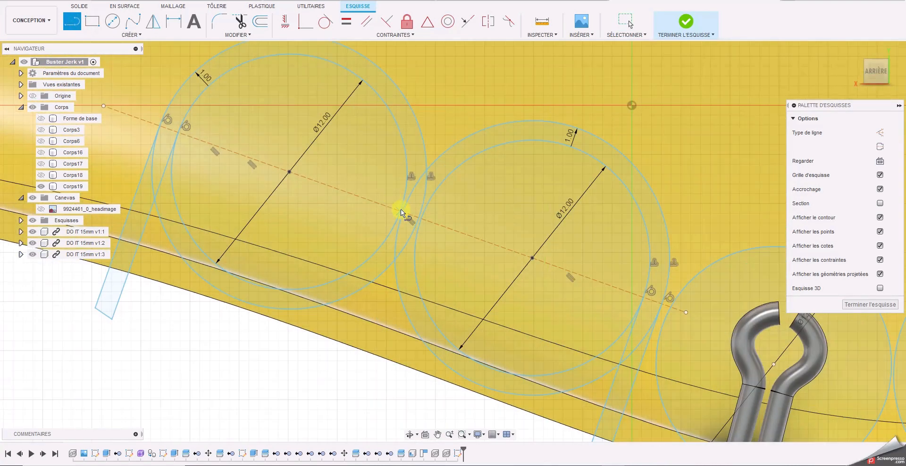
left_click(401, 211)
left_click(328, 390)
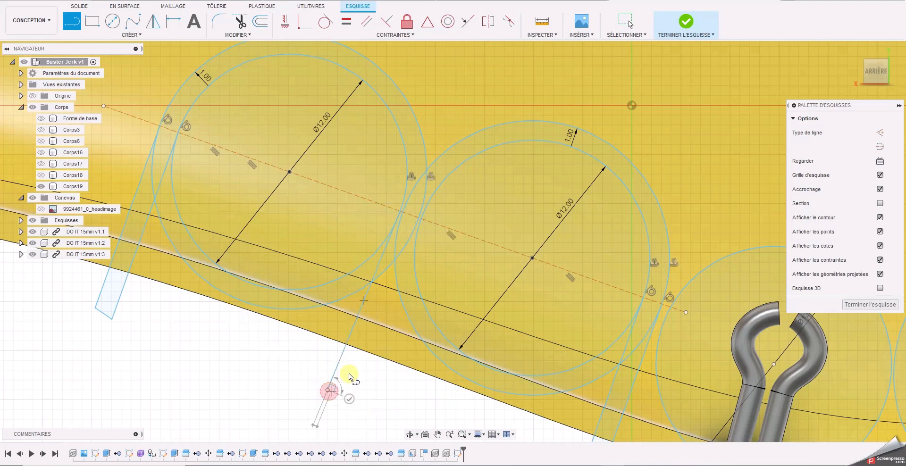
left_click(350, 399)
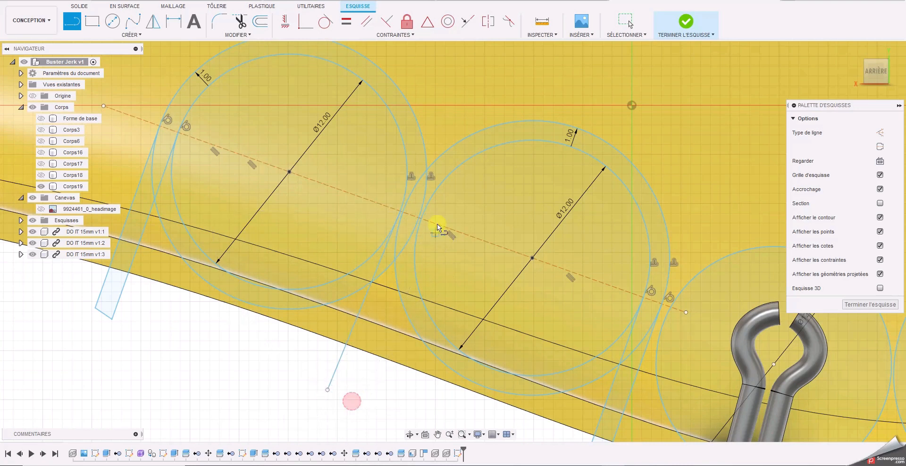
- Draw a second line from the front side of the rearmost offset circle to below the belly edge and close both lower ends
left_click(422, 219)
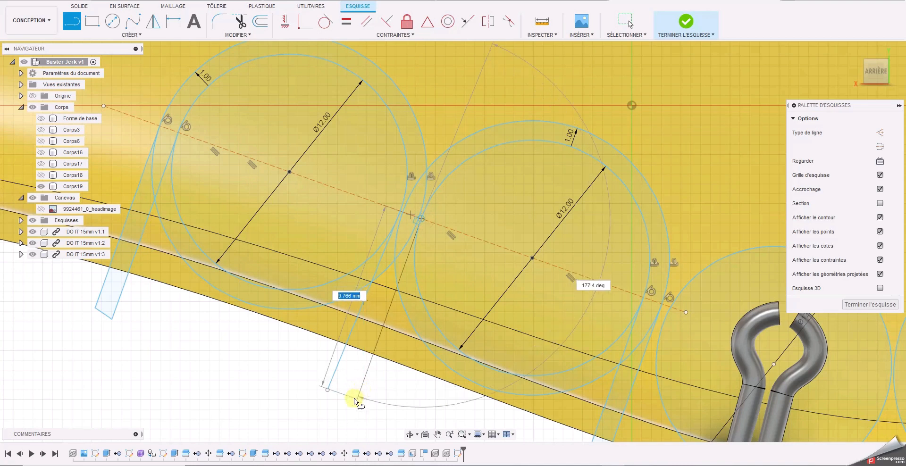
left_click(357, 400)
left_click(338, 396)
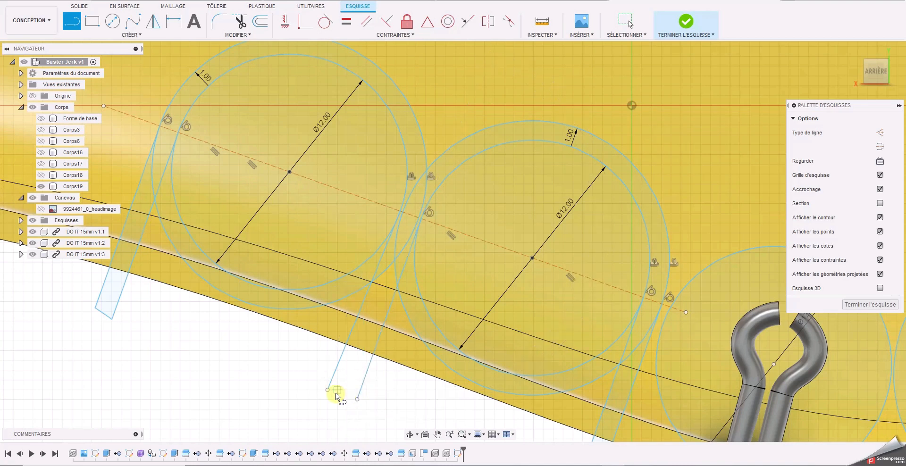
left_click(328, 390)
left_click(357, 399)
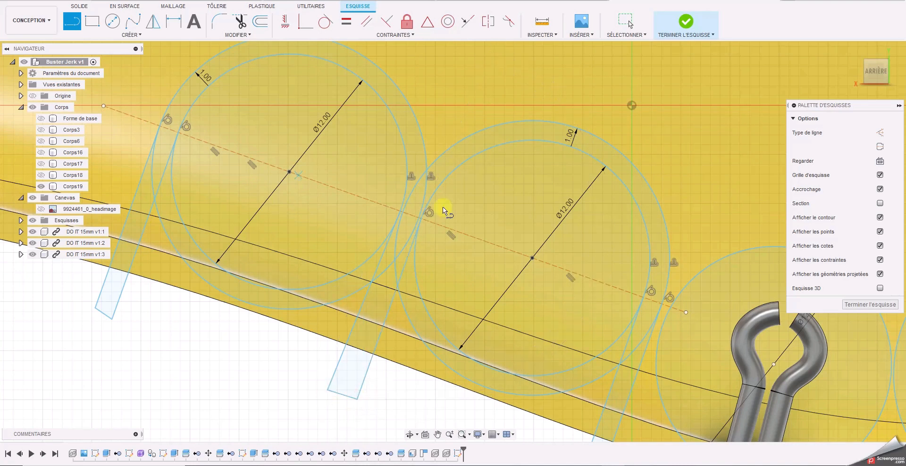
- Finish the sketch and extrude the wall and channel profiles of the two rear ballast pockets 22 mm into the lure half as a new body
left_click(871, 305)
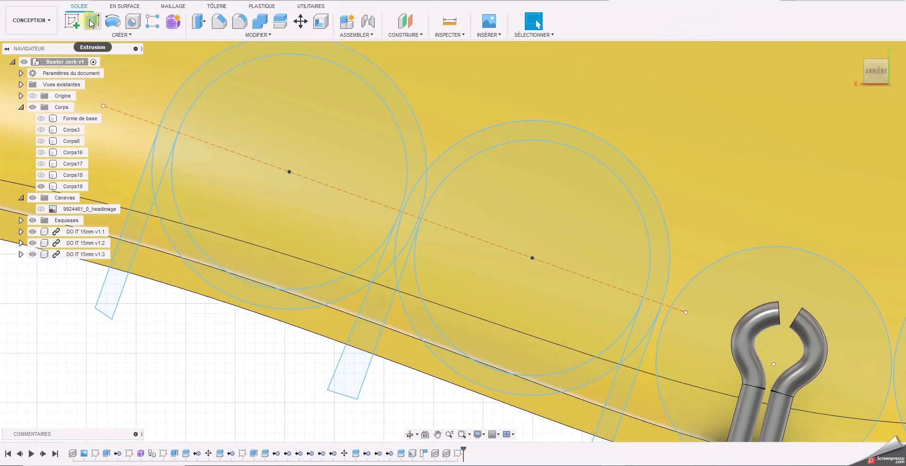
left_click(90, 21)
left_click(135, 203)
left_click(160, 156)
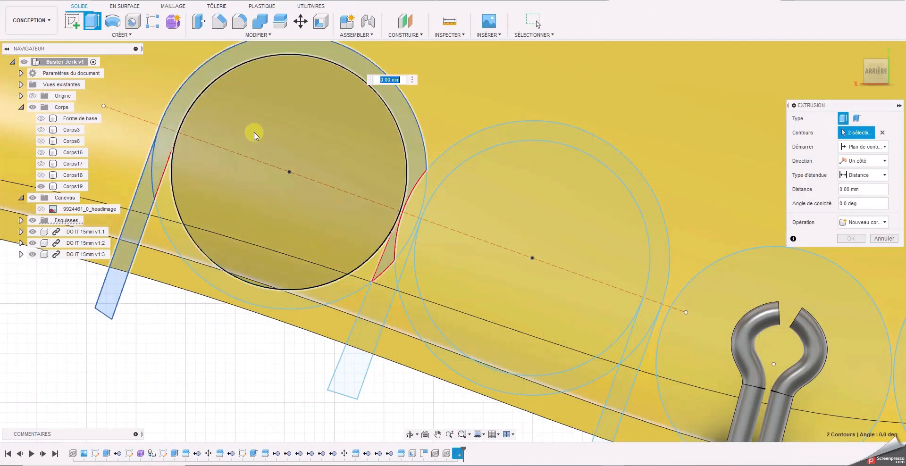
left_click(409, 212)
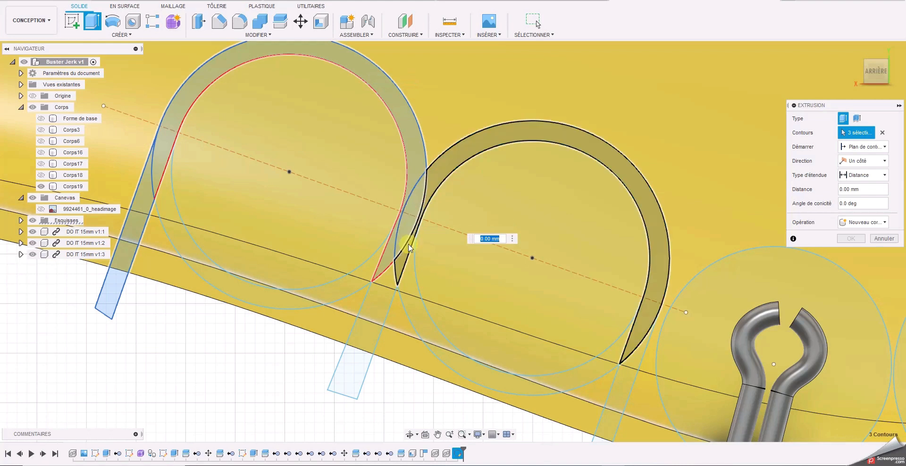
left_click(405, 248)
left_click(384, 283)
left_click(528, 332)
scroll(631, 374, "down", 3)
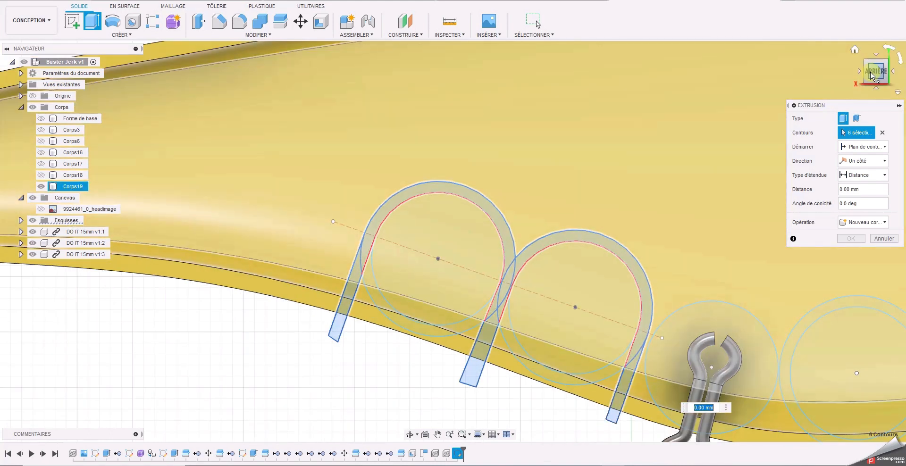
left_click_drag(878, 74, 888, 84)
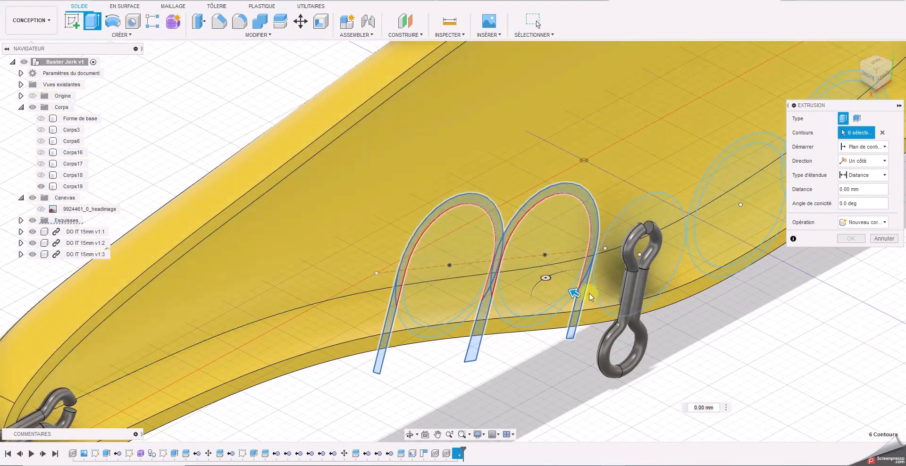
left_click_drag(577, 290, 399, 205)
left_click(864, 223)
left_click(862, 265)
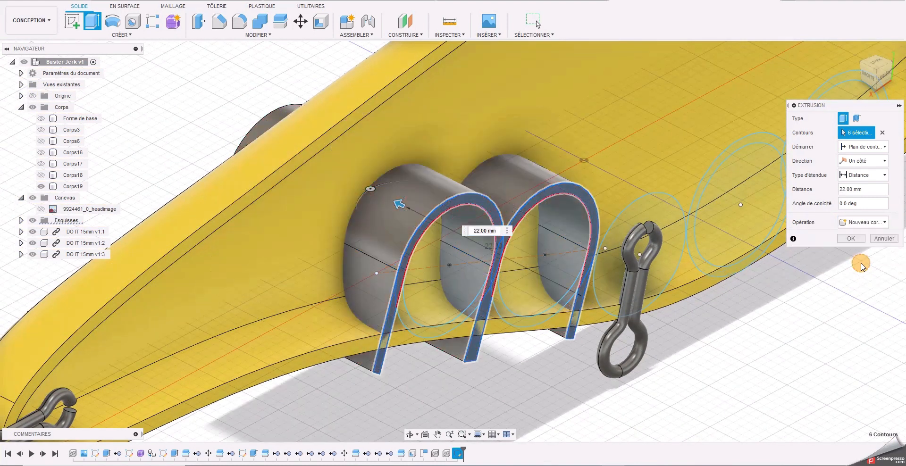
left_click(852, 239)
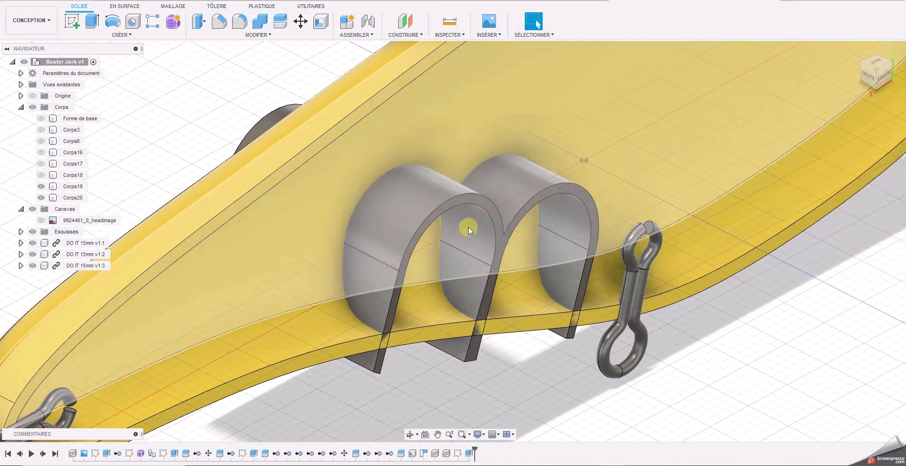
- Split the extruded pocket wall body with the lure half as splitting tool, without extending the tool
left_click(281, 21)
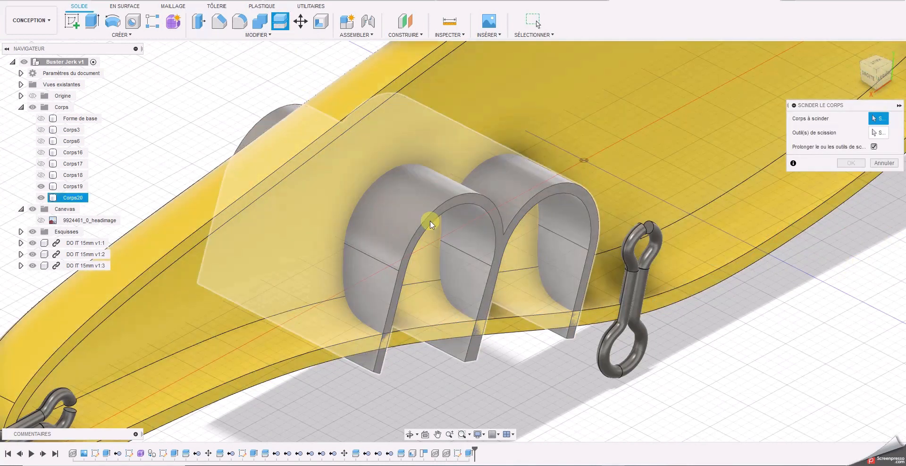
left_click(430, 215)
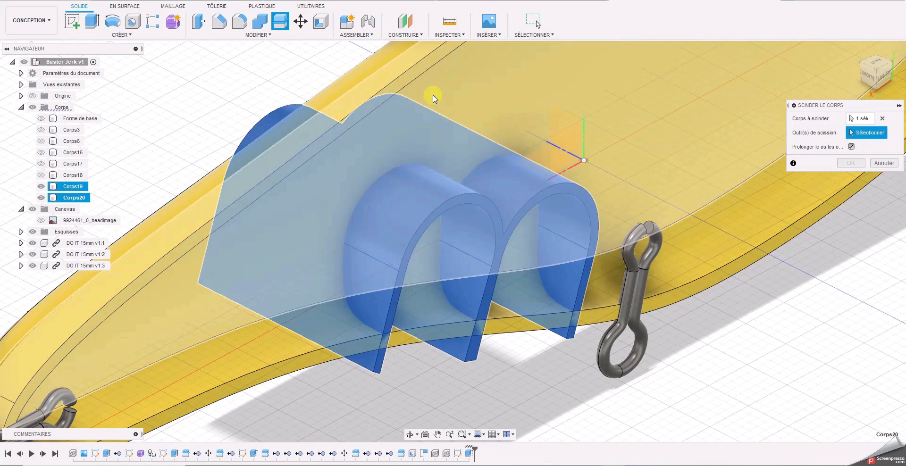
left_click(412, 71)
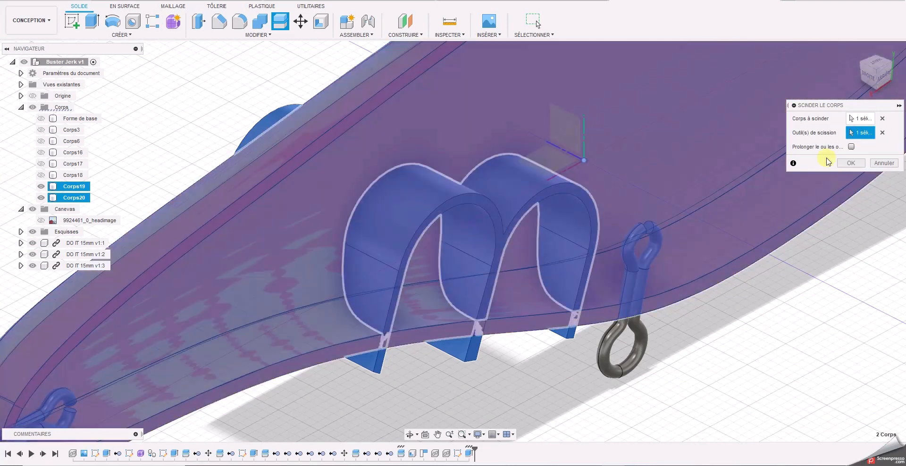
left_click(856, 164)
- Remove the split wall piece protruding outside the lure and the piece embedded in the shell thickness
left_click(877, 86)
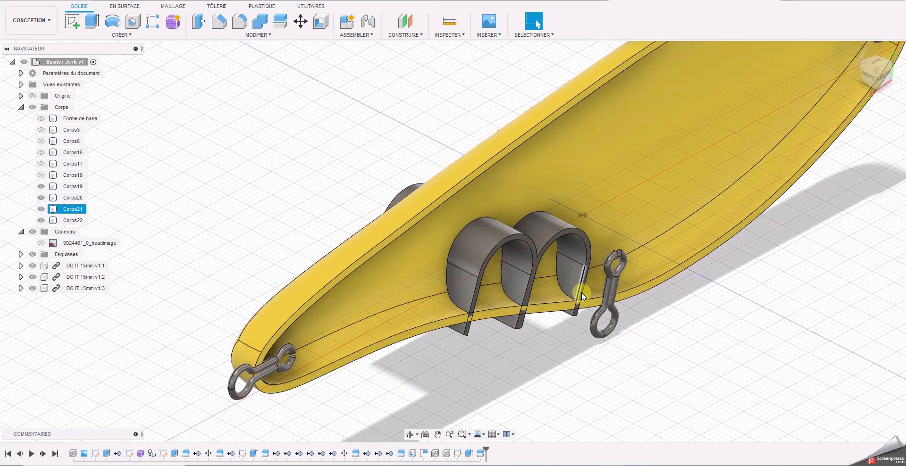
left_click_drag(870, 79, 77, 62)
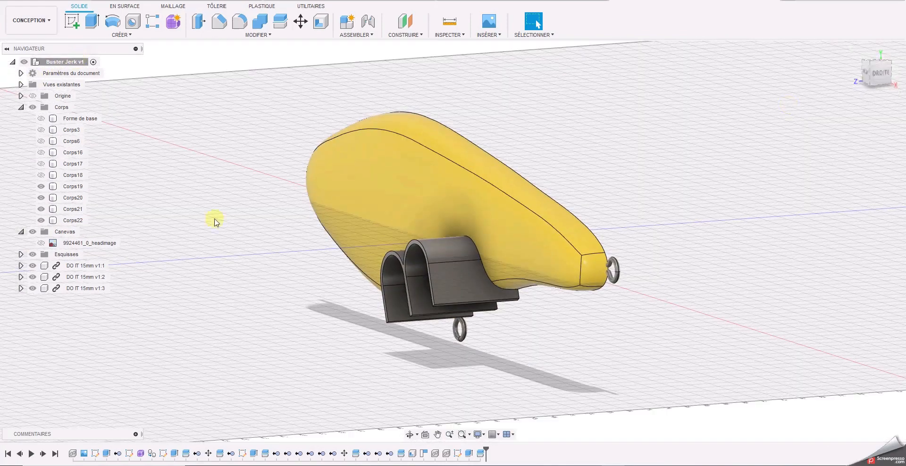
right_click(83, 221)
left_click(106, 370)
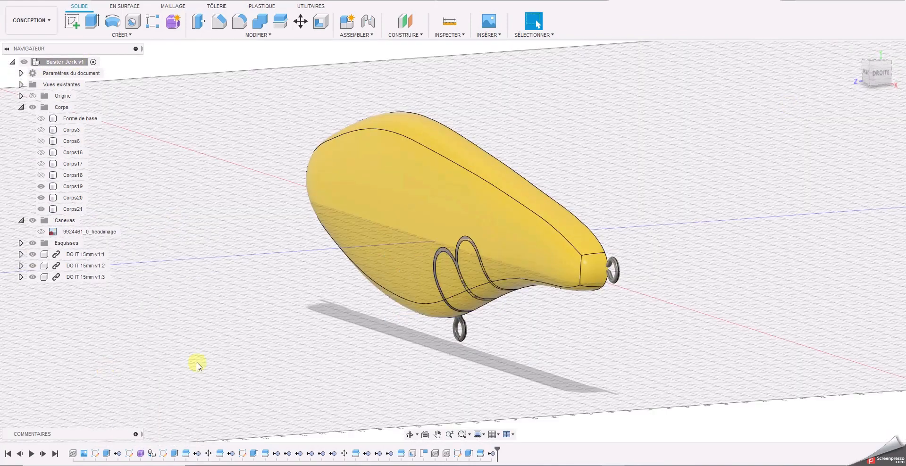
left_click(870, 74)
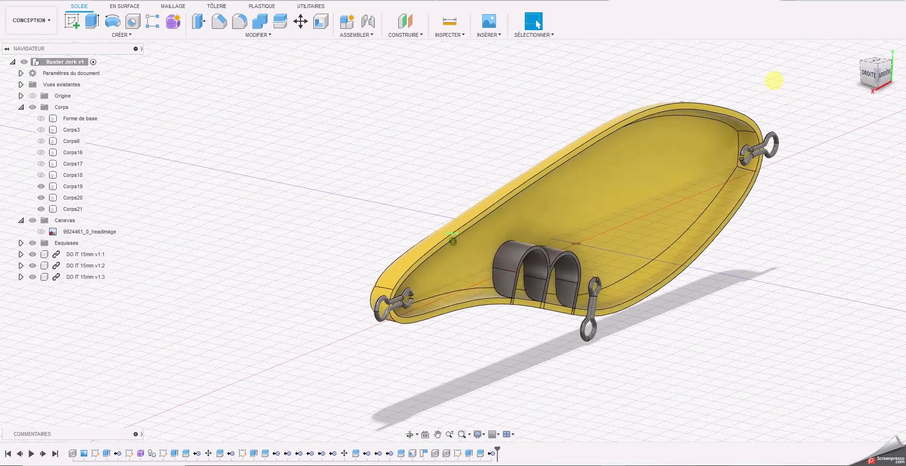
scroll(554, 341, "up", 5)
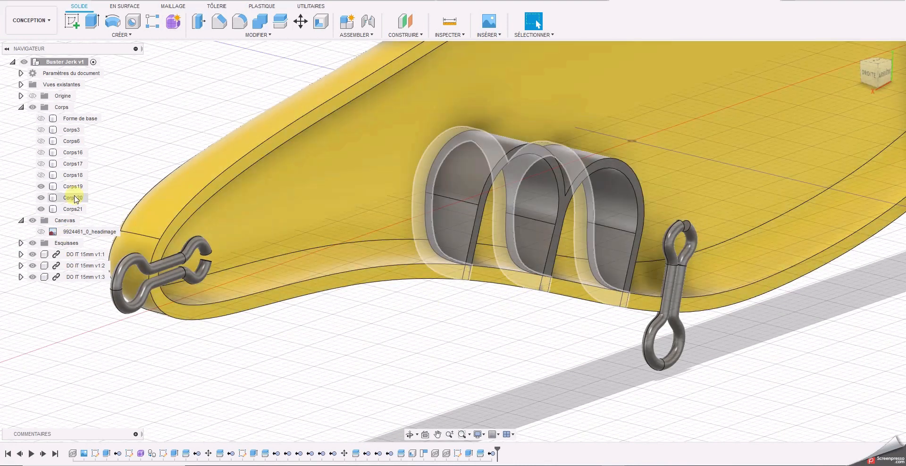
right_click(76, 198)
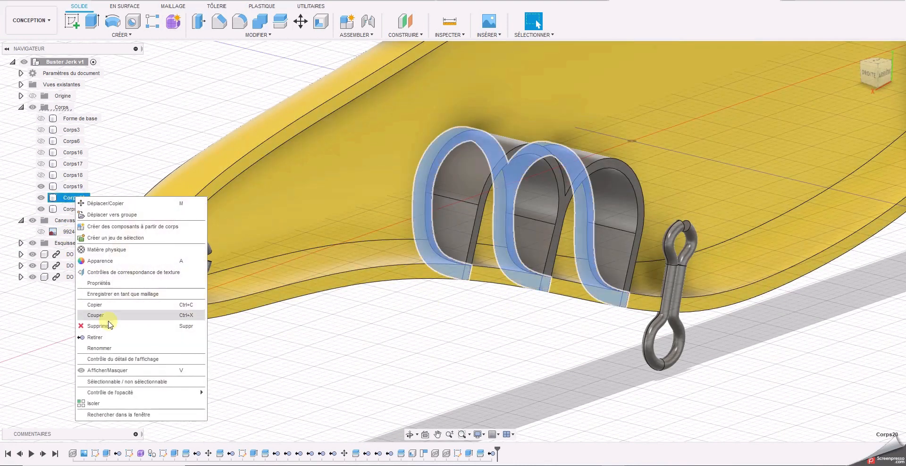
left_click(107, 338)
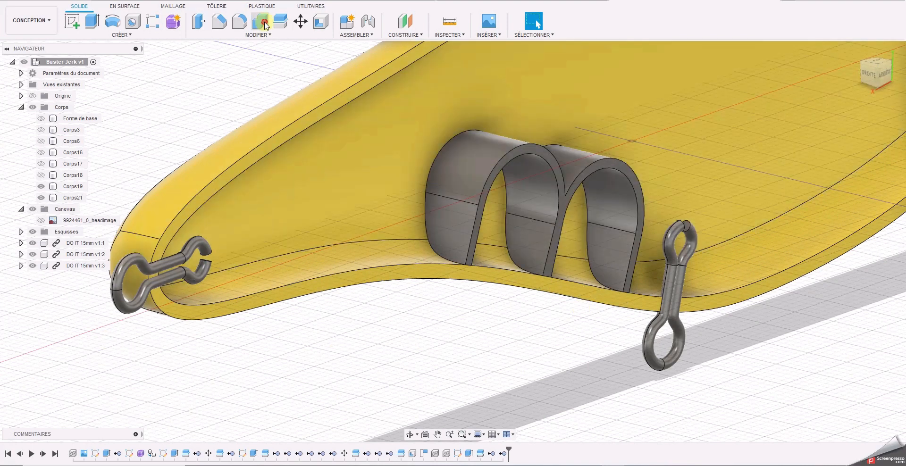
- Combine the remaining inner pocket wall body with the lure half using the join operation
left_click(260, 22)
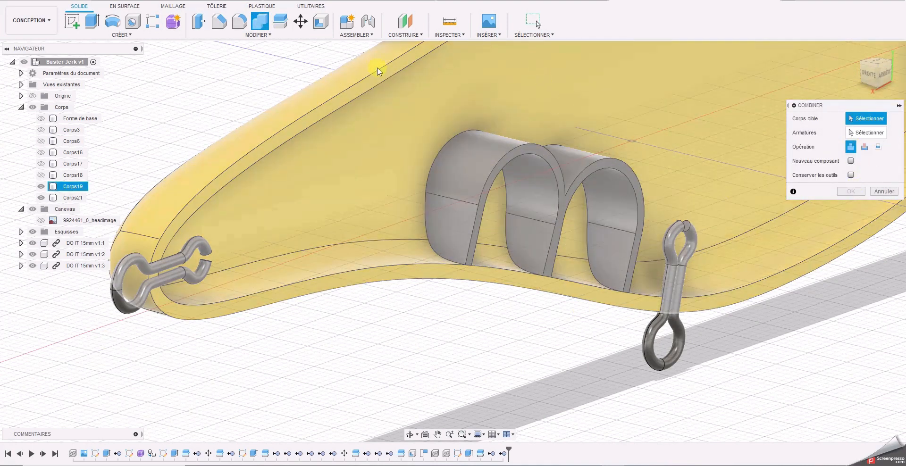
left_click(380, 70)
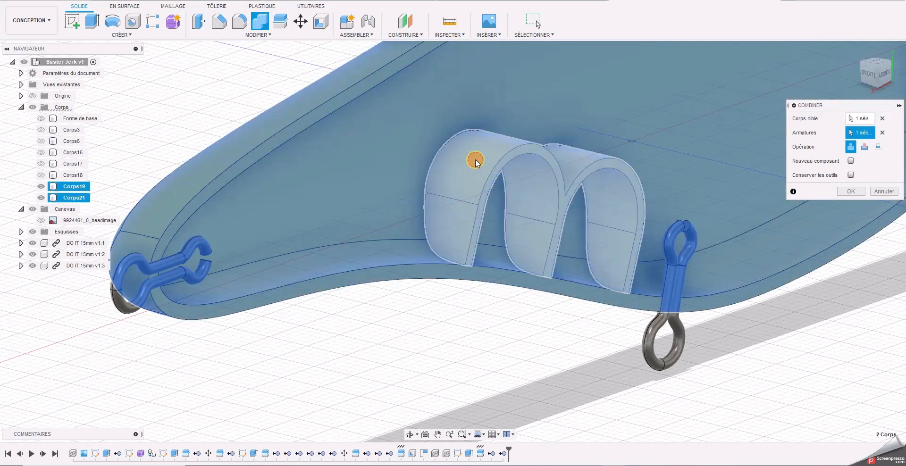
left_click(475, 160)
left_click(851, 191)
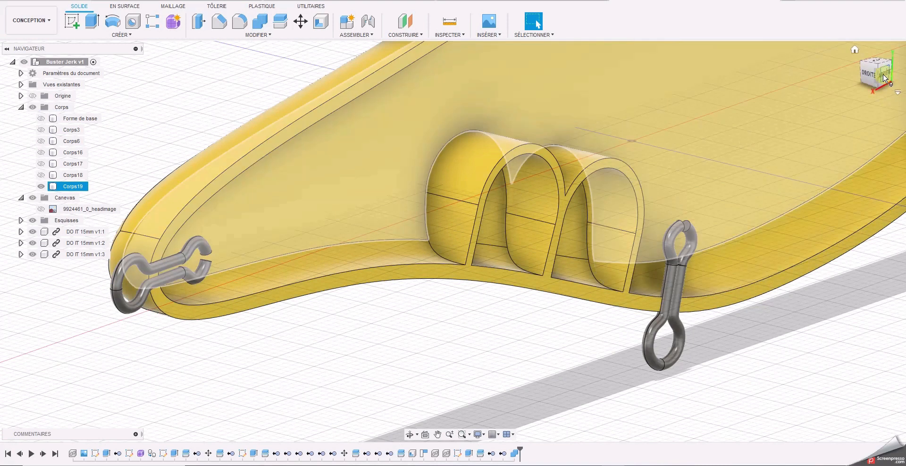
- Examine the joined pocket walls inside the lure half, both at an angle and straight from the rear
left_click(881, 84)
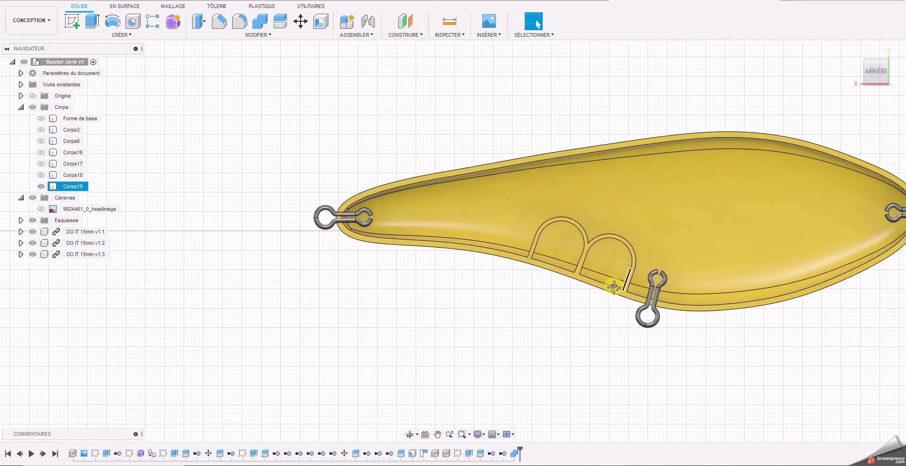
mouse_move(874, 72)
left_mouse_down()
mouse_move(897, 78)
mouse_move(21, 85)
mouse_move(902, 80)
left_mouse_up()
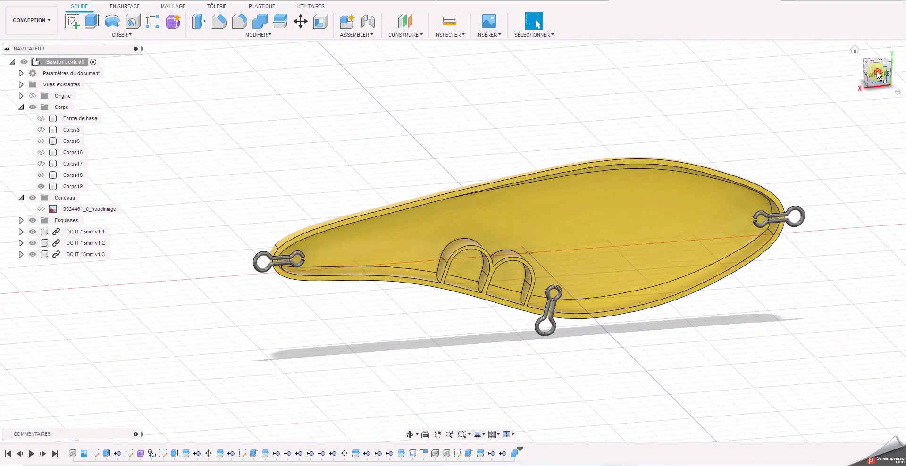
left_click(879, 76)
scroll(519, 170, "up", 3)
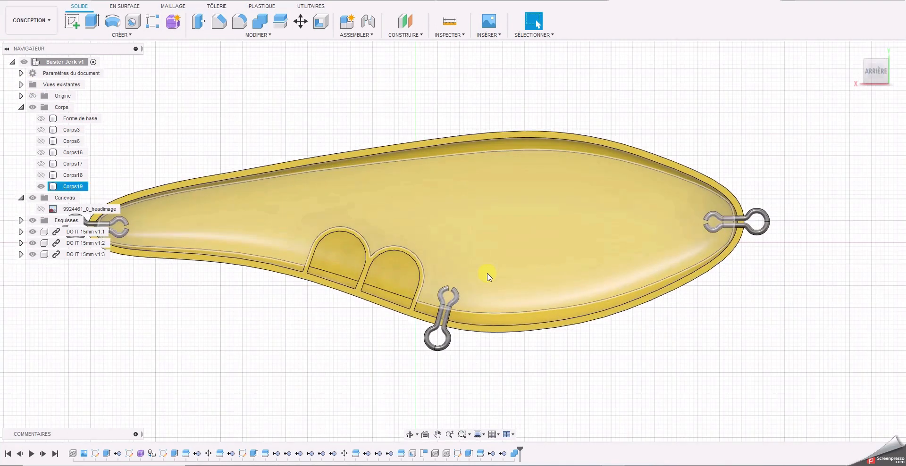
scroll(517, 307, "up", 3)
scroll(475, 308, "up", 1)
left_click(168, 73)
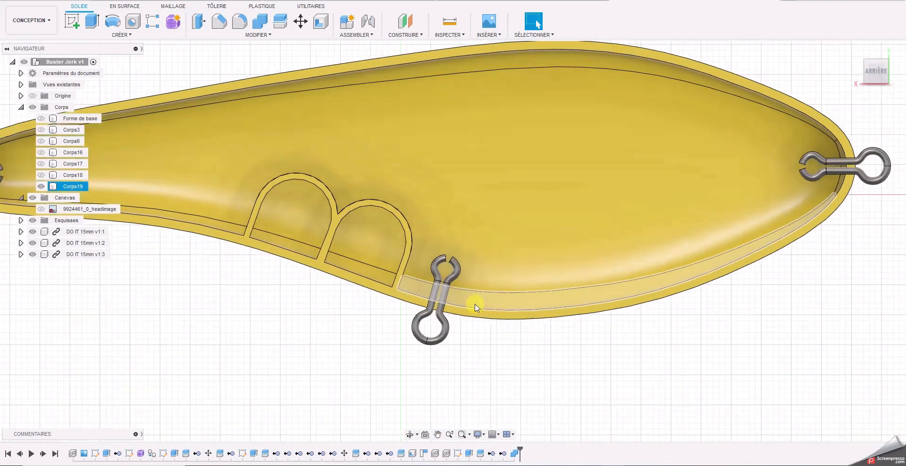
- Show and reopen the pocket sketch Esquisse5 and draw a construction line through the centres of the two circle pairs ahead of the belly hook eye
left_click(21, 220)
left_click(41, 277)
middle_click_drag(213, 333, 244, 363)
double_click(536, 279)
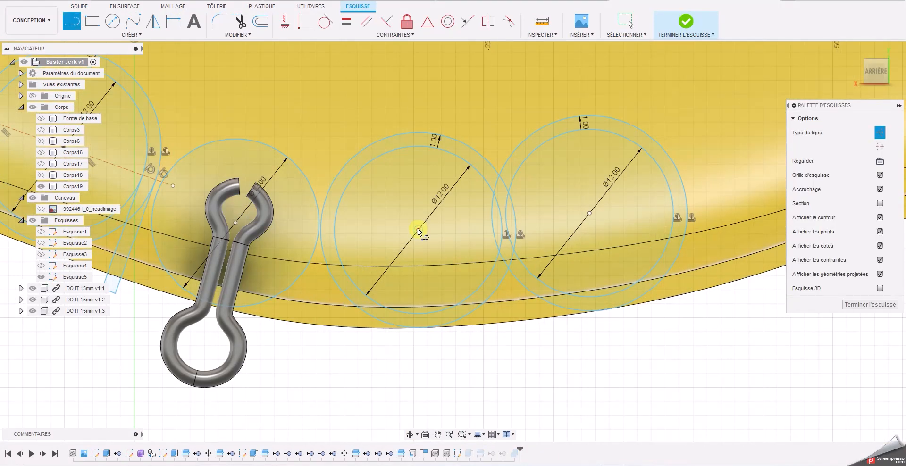
left_click(307, 239)
key("Escape")
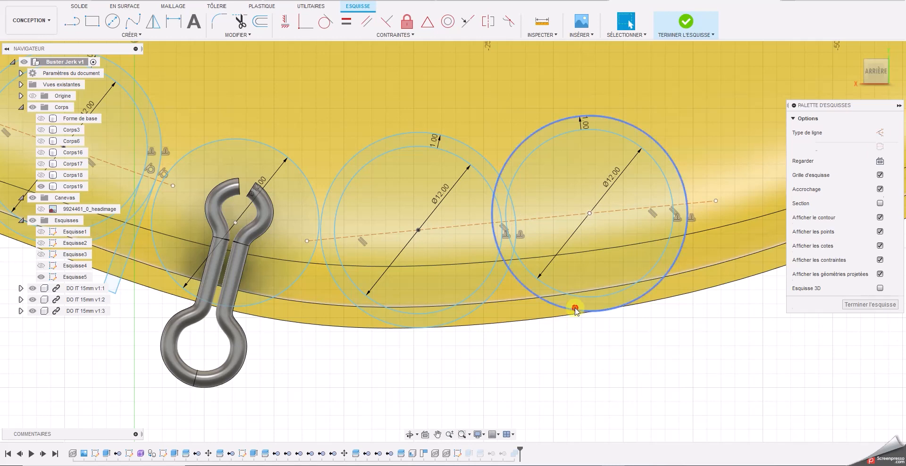
- Shift the frontmost 12 mm circle and its offset circle slightly towards the nose
left_click(576, 309)
left_click(581, 296, "ctrl")
left_click_drag(580, 296, 588, 296)
- Draw two lines from the tail side of the circle pair just ahead of the hook eye to below the belly and close their lower ends
left_click(72, 21)
mouse_move(322, 241)
left_mouse_down()
mouse_move(333, 373)
mouse_move(348, 375)
left_mouse_up()
left_click(357, 370)
left_click(371, 370)
key("Escape")
- Nudge the frontmost circle pair a little further forward to adjust the wall between the two front pockets
left_click(552, 300)
left_click(557, 288, "ctrl")
left_click_drag(557, 287, 561, 288)
left_click(675, 317)
- Draw closed channels running past the belly edge, one between the two front circle pairs and one from the front side of the frontmost pair
key("l")
mouse_move(503, 222)
left_mouse_down()
mouse_move(516, 368)
mouse_move(532, 368)
left_mouse_up()
left_click(538, 366)
left_click(553, 367)
left_click_drag(685, 205, 699, 355)
left_click(723, 354)
left_click_drag(699, 203, 713, 355)
- Extrude the wall and channel profiles of the two front ballast pockets into the lure half as a new body
scroll(710, 356, "down", 3)
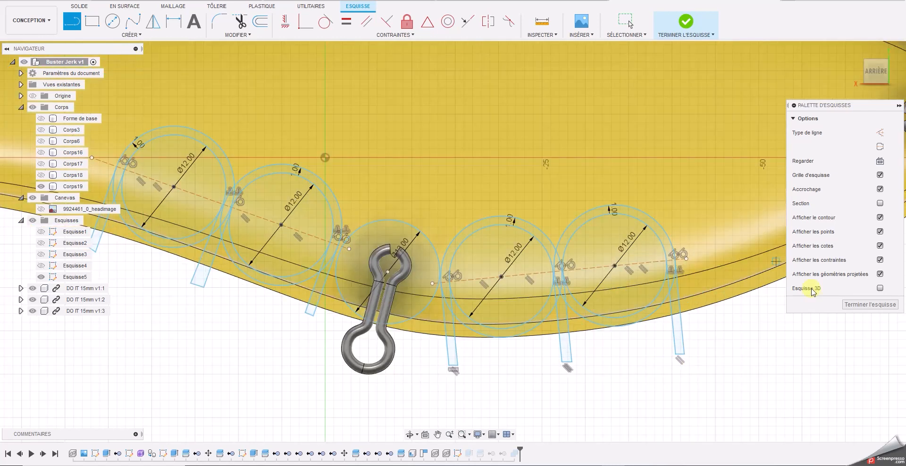
key("e")
left_click_drag(867, 70, 882, 80)
scroll(528, 283, "up", 2)
left_click(566, 135)
left_click(443, 373)
left_click(615, 326)
left_click(755, 90)
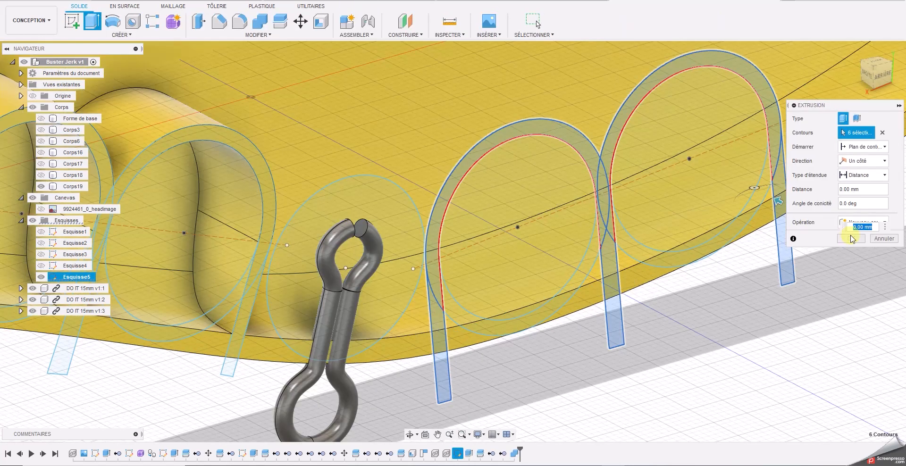
left_click(780, 205)
scroll(719, 305, "down", 3)
left_click(674, 296)
left_click_drag(587, 214, 472, 156)
left_click(862, 222)
left_click(860, 267)
left_click(849, 238)
- Split the front pocket wall body with the lure half as splitting tool
left_click(280, 21)
left_click(618, 209)
left_click(876, 133)
left_click(463, 73)
left_click(857, 163)
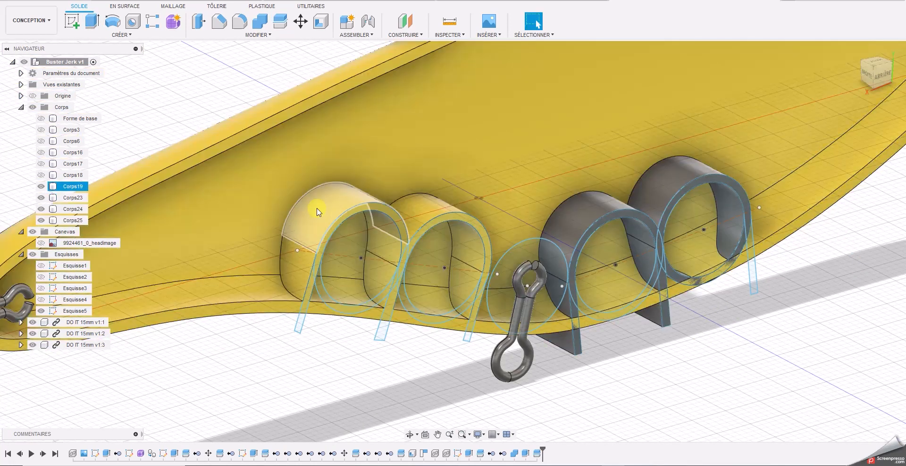
- Edit the front pocket extrusion to include the missing lower end profile of the frontmost channel
double_click(528, 454)
left_click(754, 277)
key("Return")
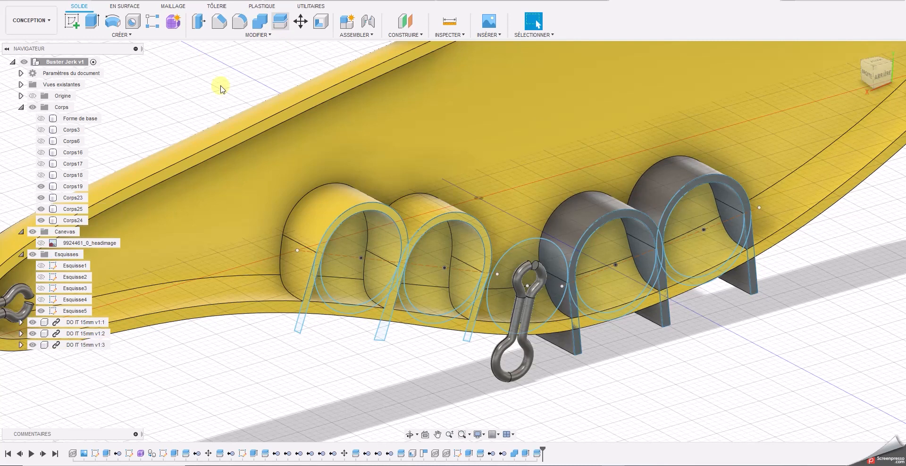
- Remove the leftover front wall pieces beyond the shell's inner surface and join the remaining walls to the lure half
right_click(64, 211)
left_click(83, 353)
- Extrude the 12 mm circle around the belly hook eye into the lure half as a new cylindrical body
left_click(92, 21)
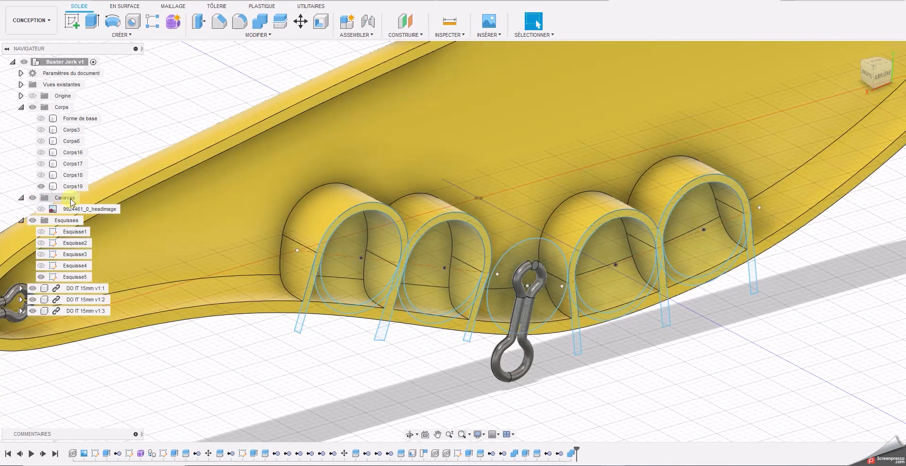
left_click(504, 264)
left_click_drag(522, 281, 438, 231)
left_click(861, 222)
left_click(861, 269)
left_click(851, 238)
- Split the hook eye cylinder with the lure half as splitting tool
left_click(280, 21)
left_click(515, 247)
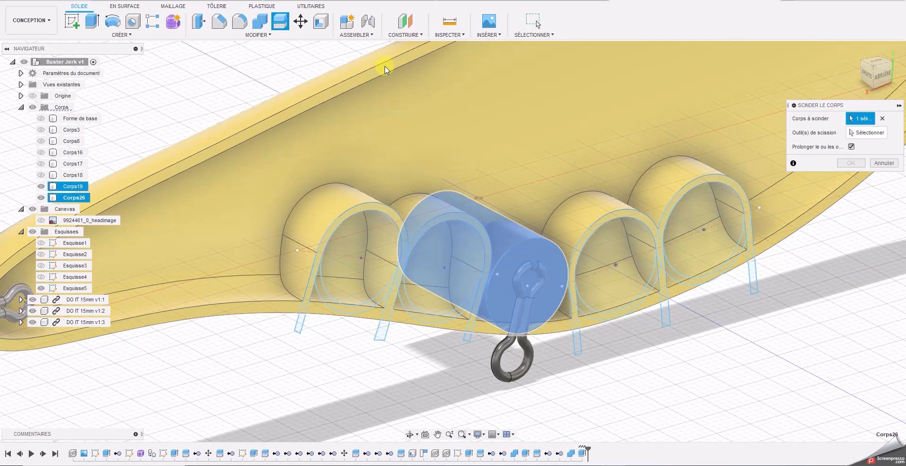
left_click(387, 66)
left_click(396, 69)
left_click(866, 133)
left_click(837, 191)
left_click(851, 163)
- Remove the cylinder pieces outside and within the shell thickness, and join the remaining inner cylinder to the lure half
right_click(71, 220)
left_click(85, 362)
right_click(71, 198)
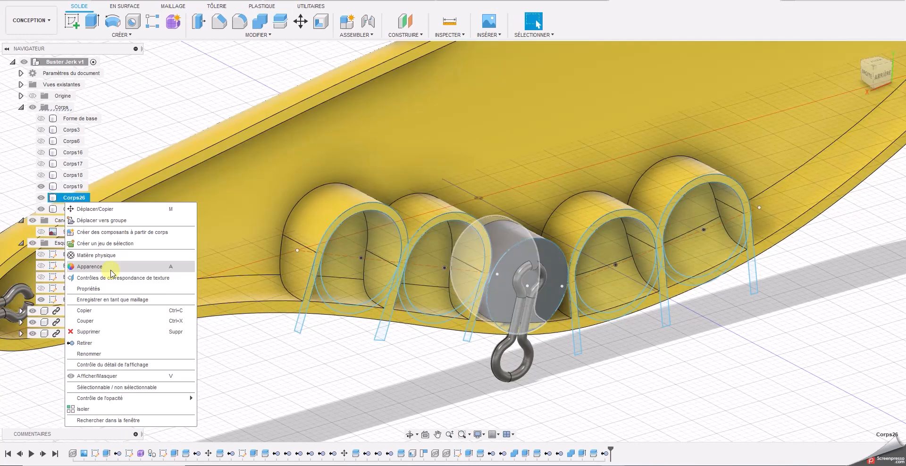
left_click(85, 340)
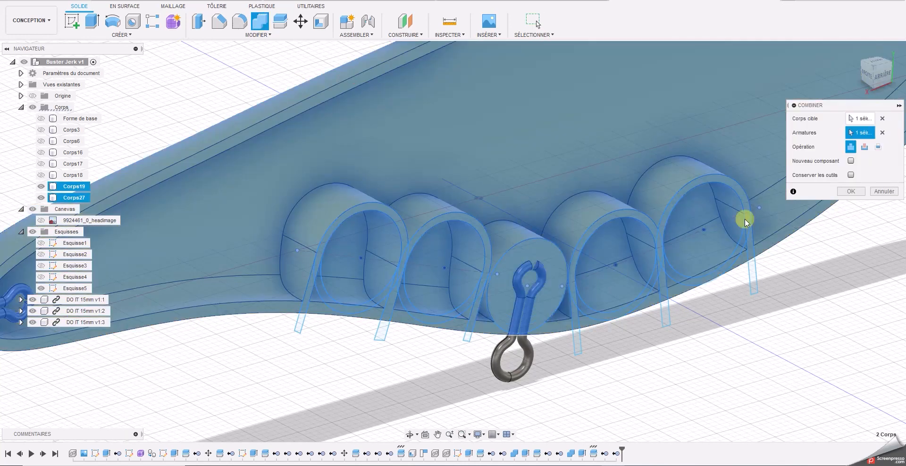
key("Return")
- In the existing pocket sketch, draw lines down both sides of the belly hook eye circle past the belly edge and connect their ends
left_click(335, 285)
left_click(81, 29)
double_click(75, 277)
scroll(418, 263, "up", 3)
key("l")
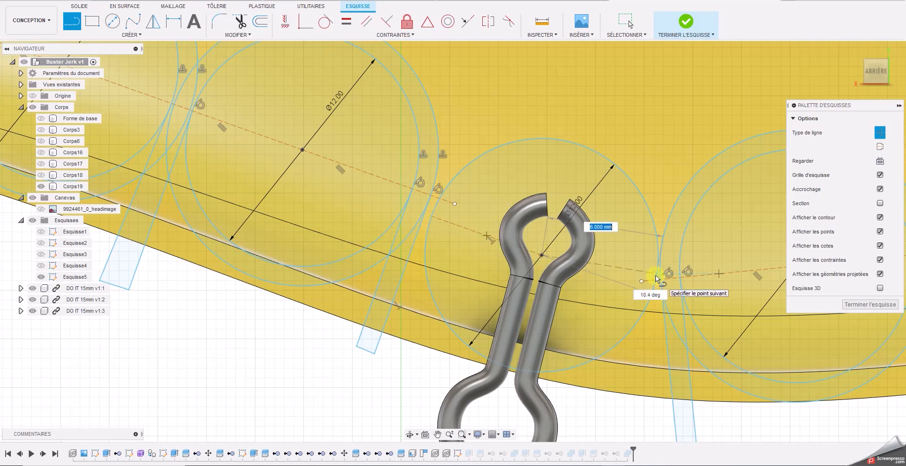
left_click(880, 134)
left_click(377, 373)
left_click(629, 428)
left_click(376, 373)
scroll(609, 354, "down", 3)
left_click(870, 305)
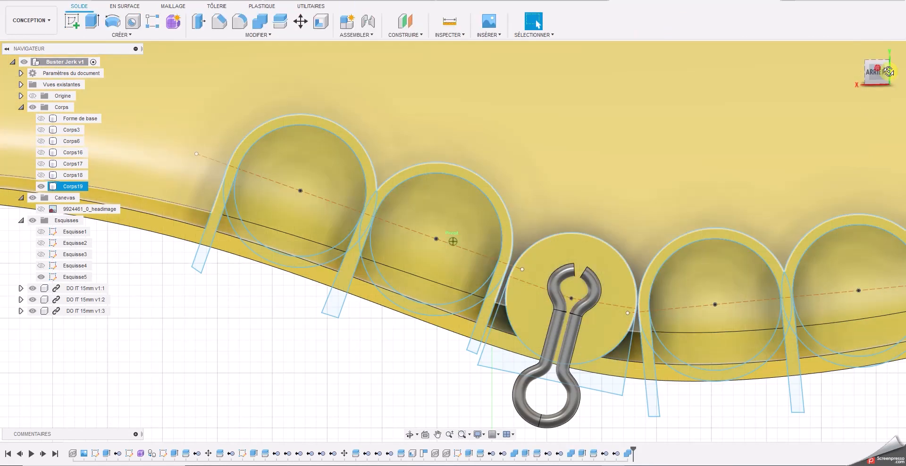
- Extrude the areas between the hook eye circle and the new side lines into the lure half as separate bodies
left_click_drag(870, 75, 879, 83)
key("e")
left_click(542, 352)
left_click_drag(579, 380, 511, 315)
left_click(879, 270)
- Split the newly extruded hook eye side pieces using the lure half as splitting tool
left_click(280, 21)
left_click(641, 396)
left_click(789, 385)
left_click(851, 163)
- Remove the unneeded outer pieces of the split and join the two inner side pieces to the lure half
right_click(85, 232)
left_click(100, 372)
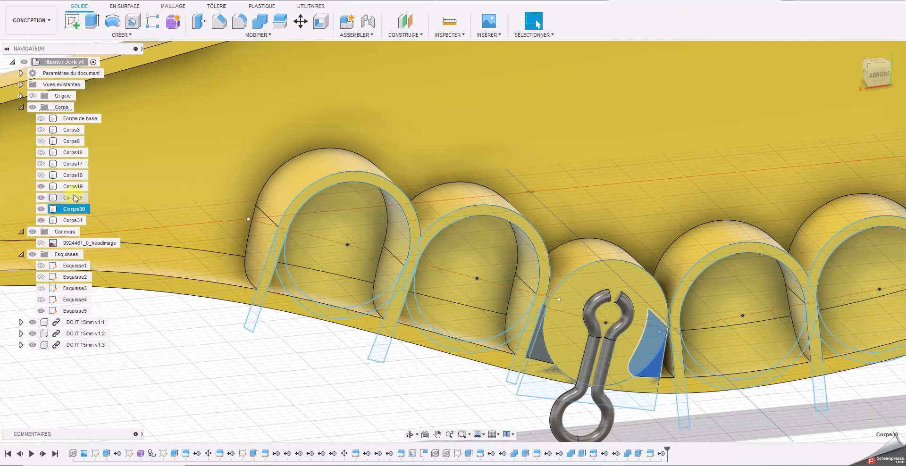
right_click(75, 198)
left_click(94, 338)
left_click(259, 21)
left_click(562, 342)
left_click(539, 350)
left_click(650, 360)
key("Return")
- Hide the pocket sketch and examine the narrow gaps between the hook eye support and the neighbouring pockets
left_click(881, 78)
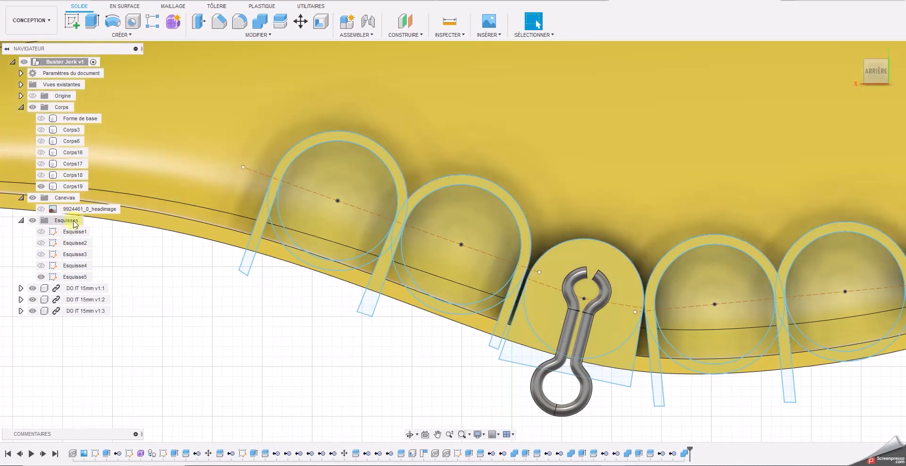
left_click(41, 277)
scroll(306, 379, "down", 2)
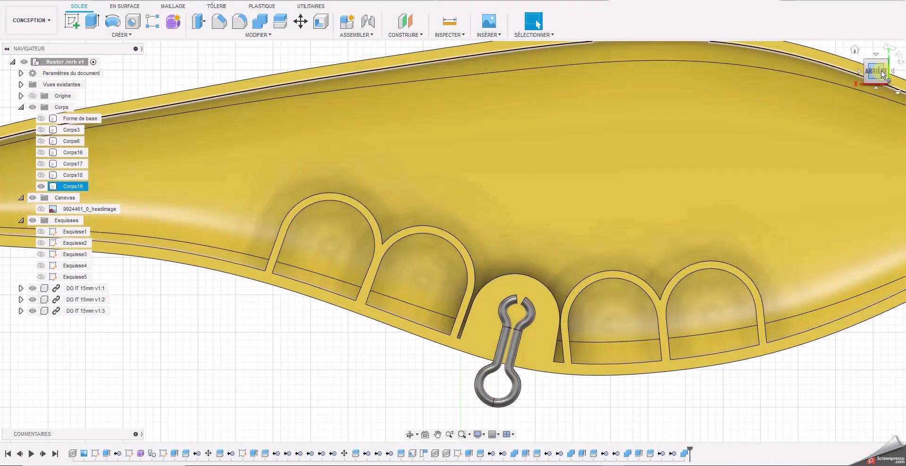
left_click_drag(880, 76, 878, 81)
scroll(515, 363, "up", 2)
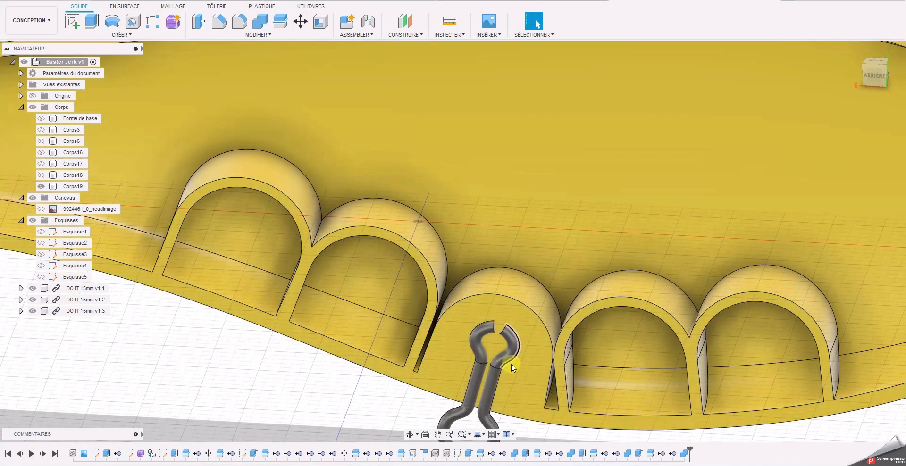
scroll(516, 364, "up", 2)
left_click(880, 78)
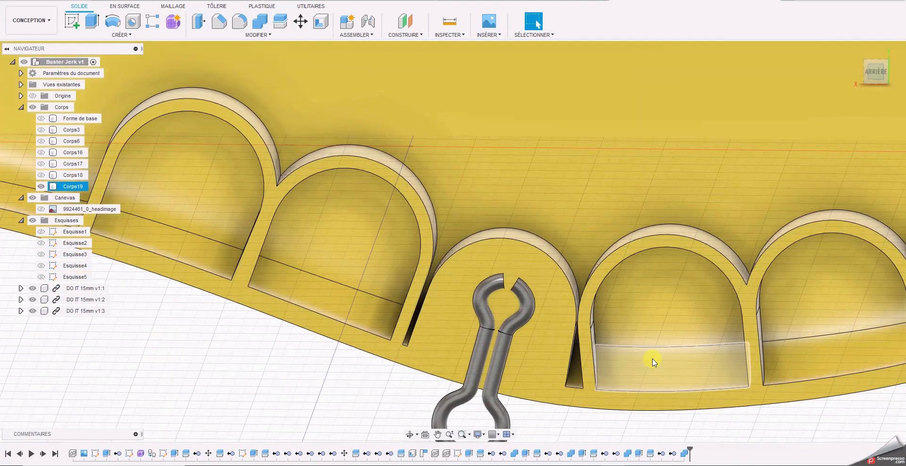
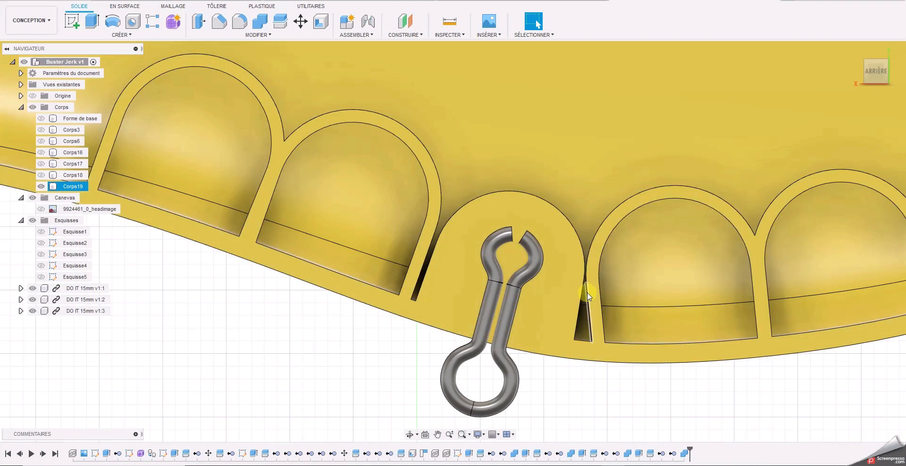
- On the lure half's flat mating face, sketch closed outlines with lines over both narrow gaps beside the hook eye support, extending past the belly edge
left_click(77, 25)
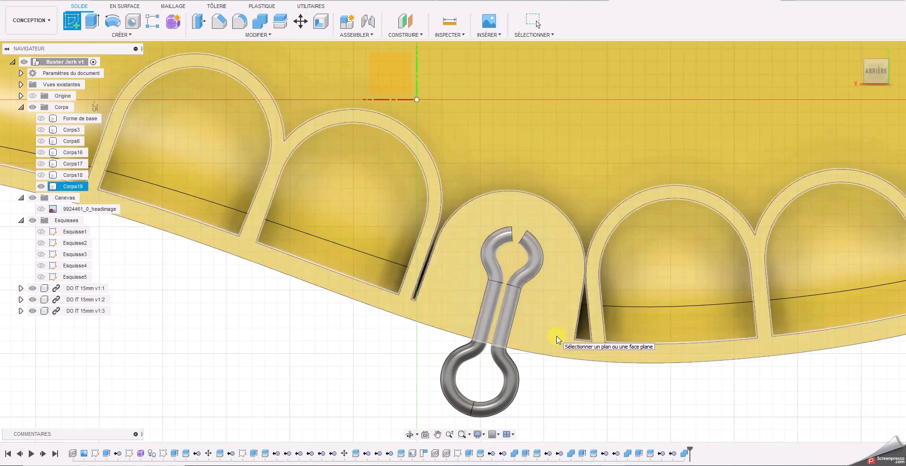
left_click(557, 340)
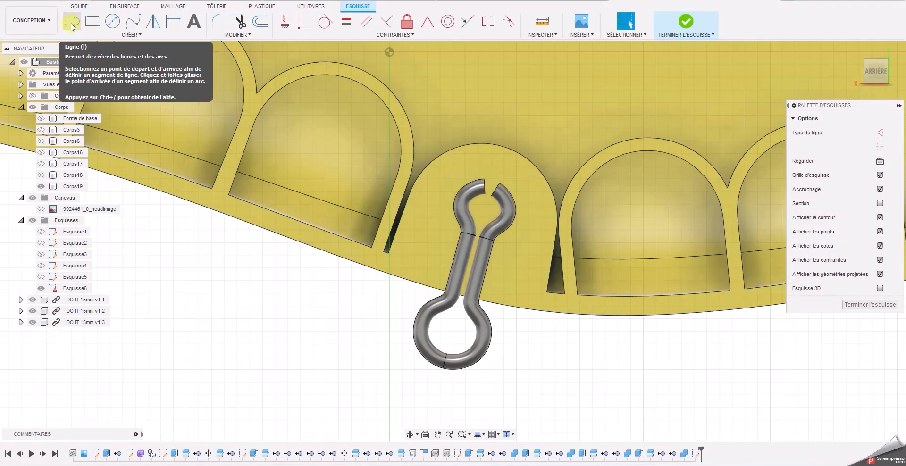
left_click(112, 21)
scroll(454, 155, "up", 3)
key("l")
left_click(410, 368)
left_click(363, 353)
left_click(436, 128)
left_click(716, 407)
left_click(635, 398)
left_click(663, 171)
left_click(869, 304)
- Extrude the four gap profiles by -24.50 mm into the lure half as new bodies
key("e")
left_click_drag(874, 74, 884, 79)
left_click(426, 218)
left_click(448, 203)
left_click(644, 180)
left_click(667, 158)
left_click_drag(660, 231, 400, 100)
left_click(863, 222)
left_click(864, 264)
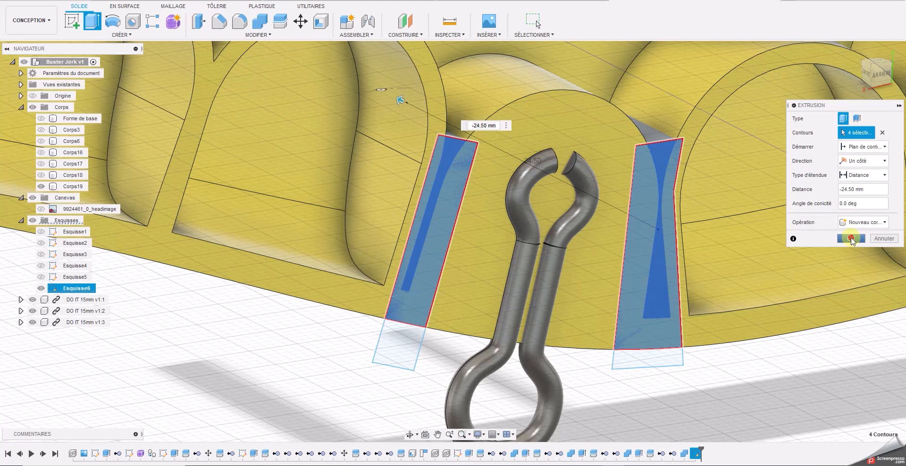
left_click(853, 239)
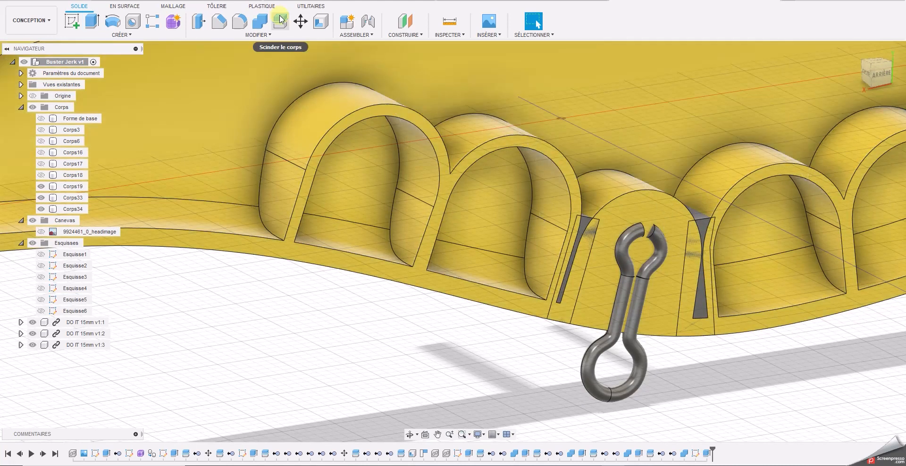
- Split both gap filler bodies with the lure half as splitting tool
left_click(280, 21)
left_click(472, 236)
left_click(637, 198)
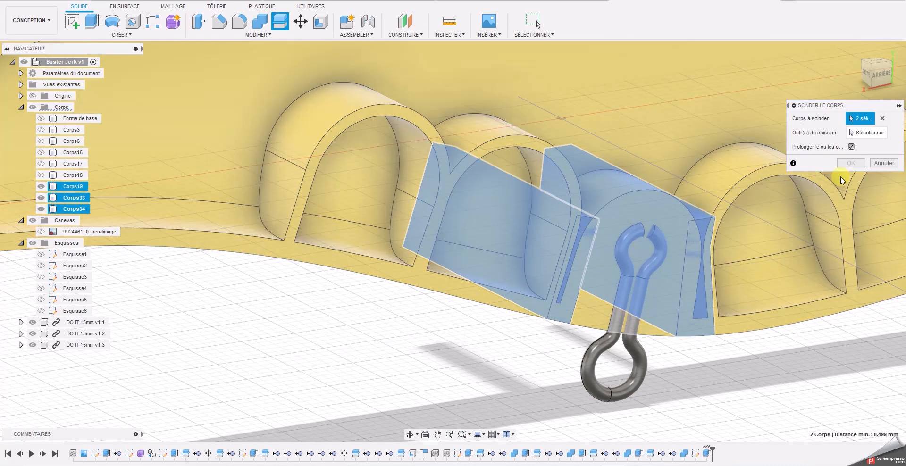
left_click(868, 133)
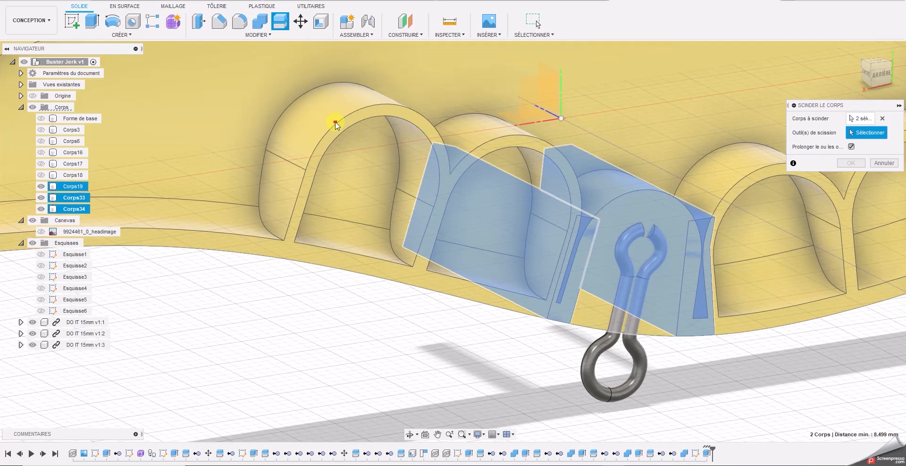
left_click(335, 124)
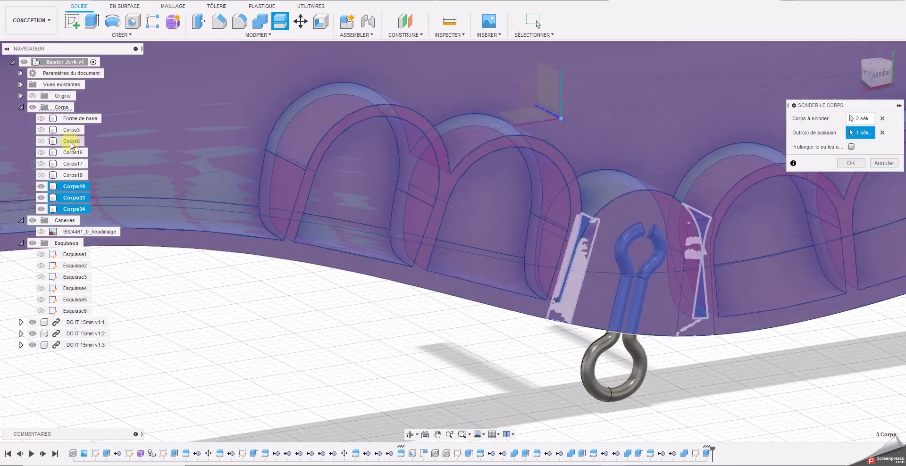
left_click(851, 163)
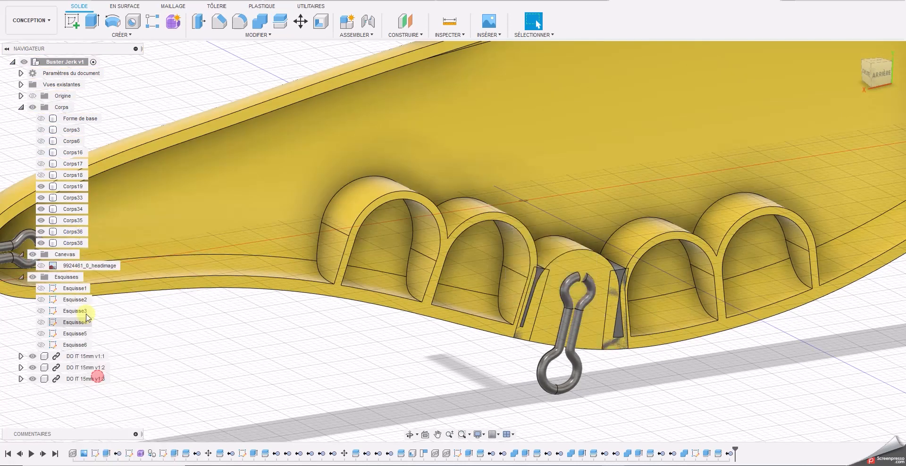
- Identify and remove the leftover gap filler pieces outside the lure and overlapping its shell, keeping only the pieces inside the gaps
right_click(75, 241)
left_click(104, 374)
left_click(76, 188)
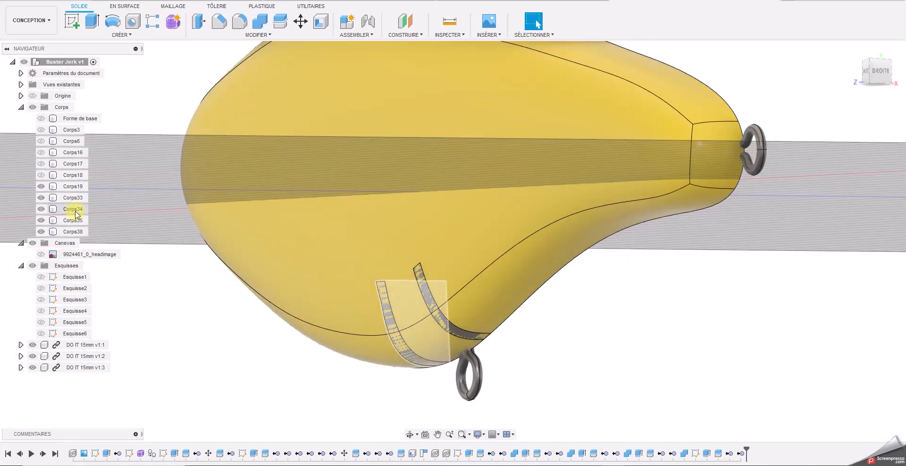
left_click(74, 186)
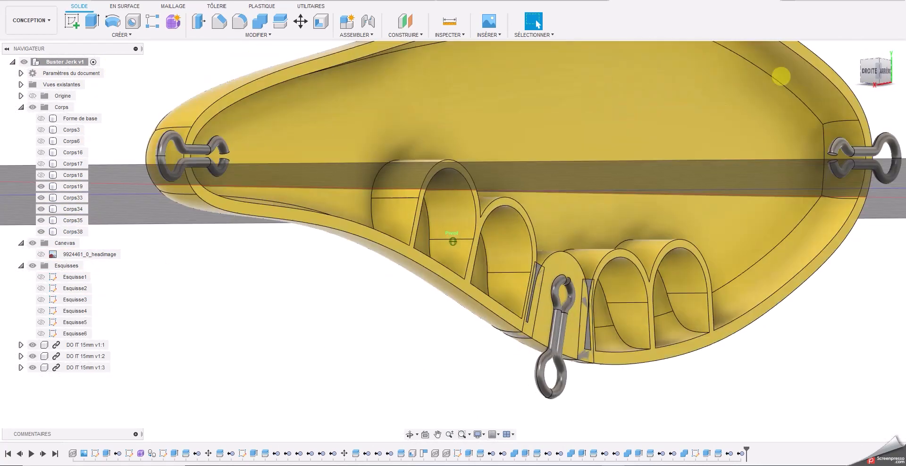
scroll(684, 265, "up", 5)
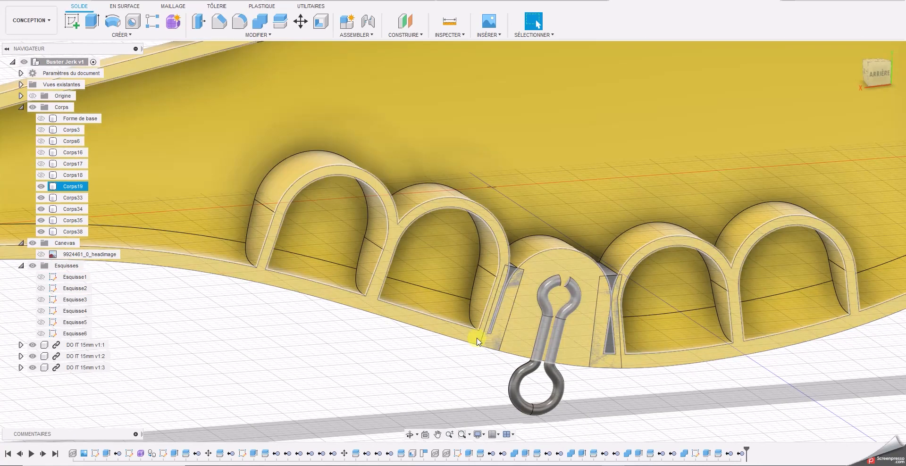
scroll(526, 303, "up", 5)
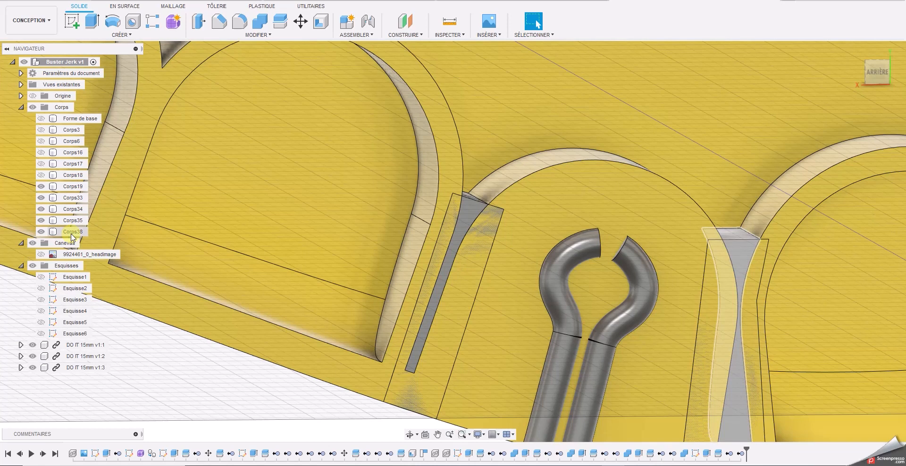
right_click(71, 209)
left_click(95, 350)
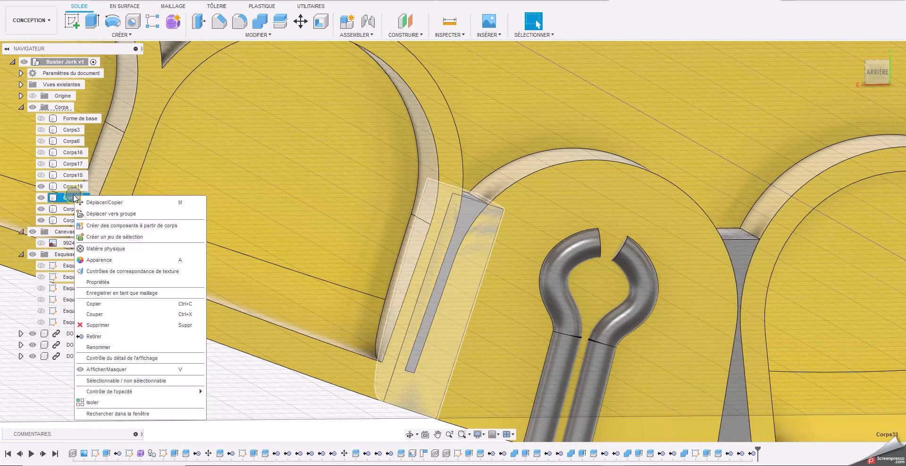
right_click(73, 198)
left_click(94, 338)
- Join the two remaining gap filler pieces to the lure half
left_click(260, 21)
left_click(352, 154)
left_click(465, 207)
left_click(738, 250)
left_click(851, 191)
- Fillet the four inner edges between the hook eye support and the neighbouring pockets with a 1.50 mm radius
scroll(552, 354, "down", 4)
scroll(576, 358, "up", 2)
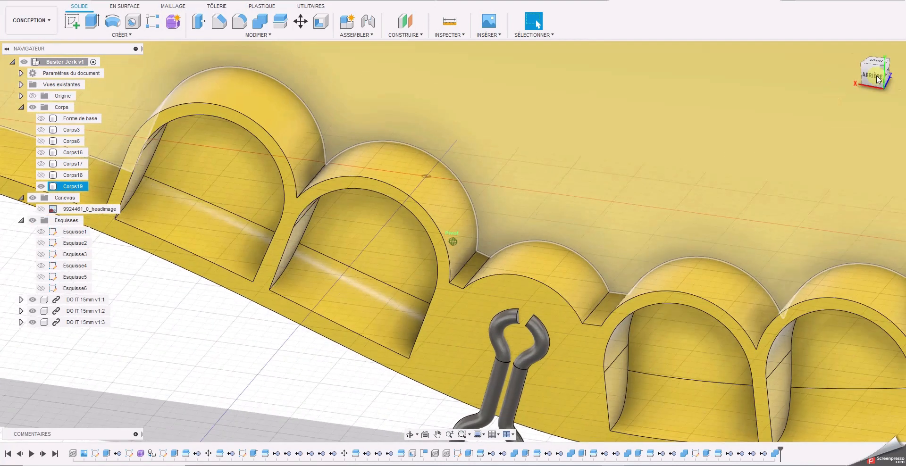
key("f")
scroll(417, 214, "up", 5)
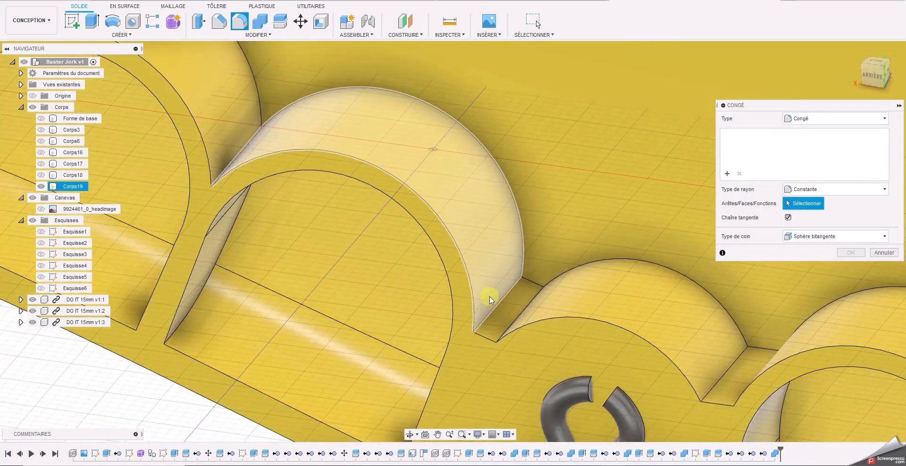
left_click(497, 303)
left_click(522, 313)
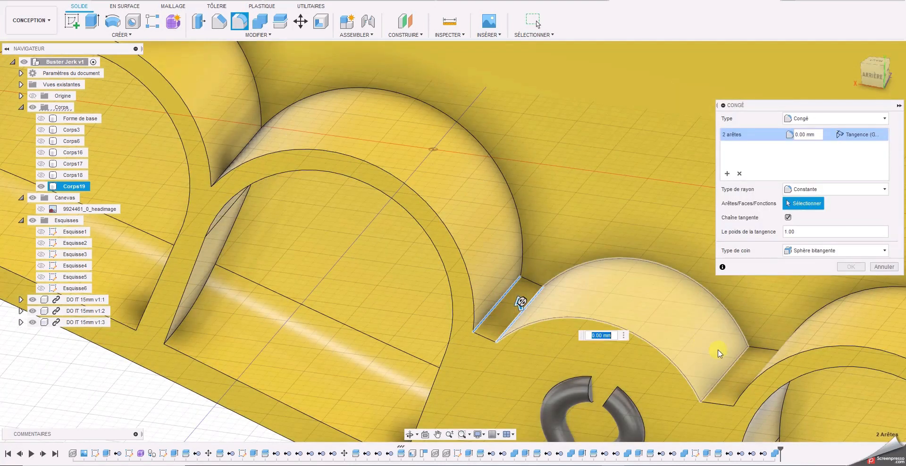
left_click(728, 369)
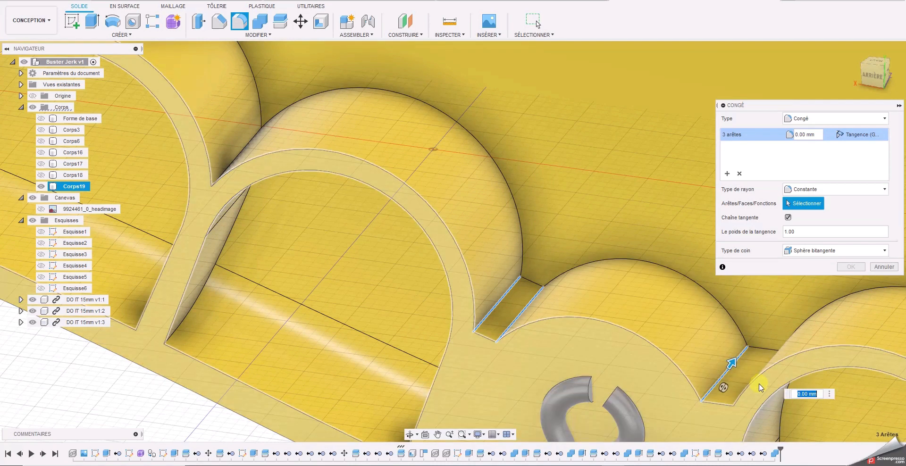
left_click(754, 383)
left_click_drag(748, 380, 745, 373)
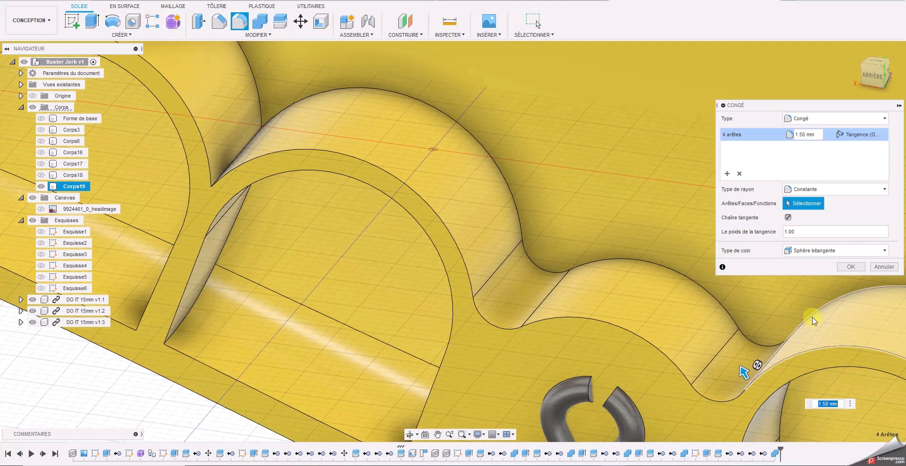
left_click(851, 267)
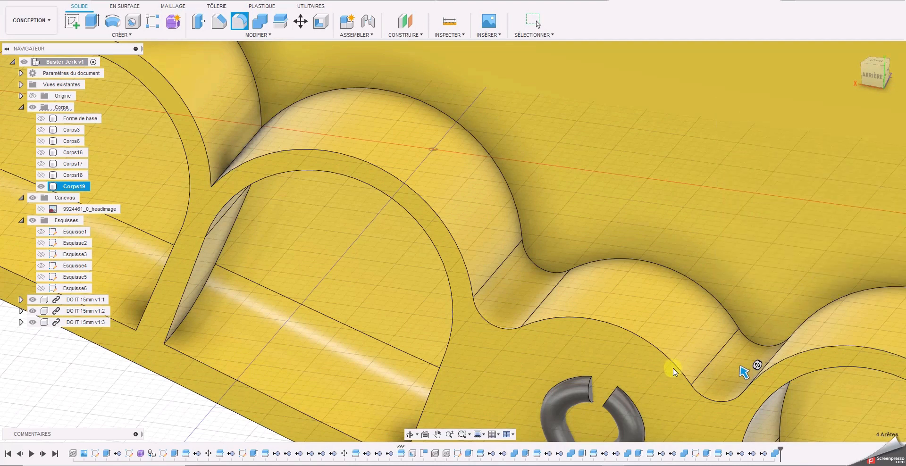
- On the origin plane along the lure's mating face, sketch a closed spline outline about 24 by 25 mm around the hook eye at the wide end
scroll(679, 369, "down", 10)
middle_click_drag(657, 376, 573, 281)
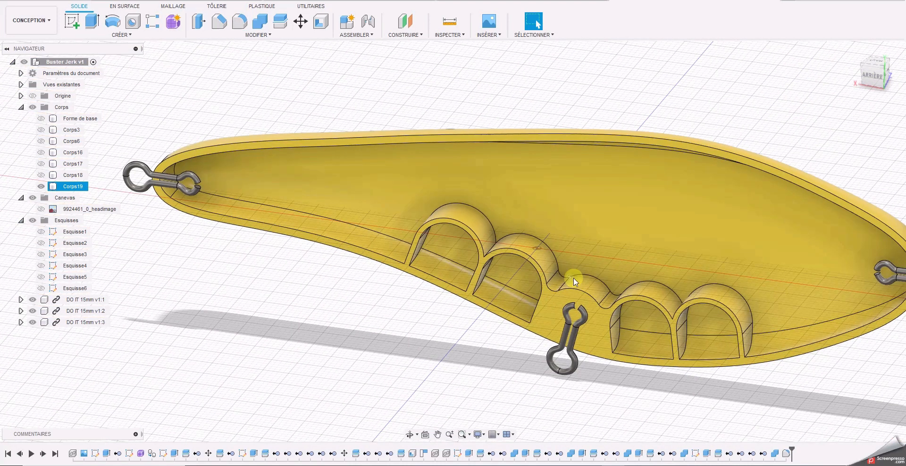
key("Escape")
left_click(874, 81)
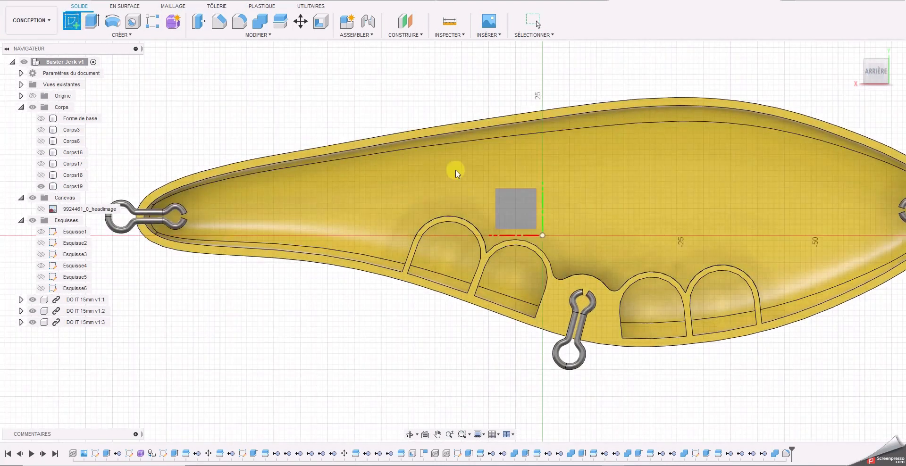
left_click(518, 208)
middle_click_drag(812, 365, 679, 384)
scroll(638, 323, "up", 3)
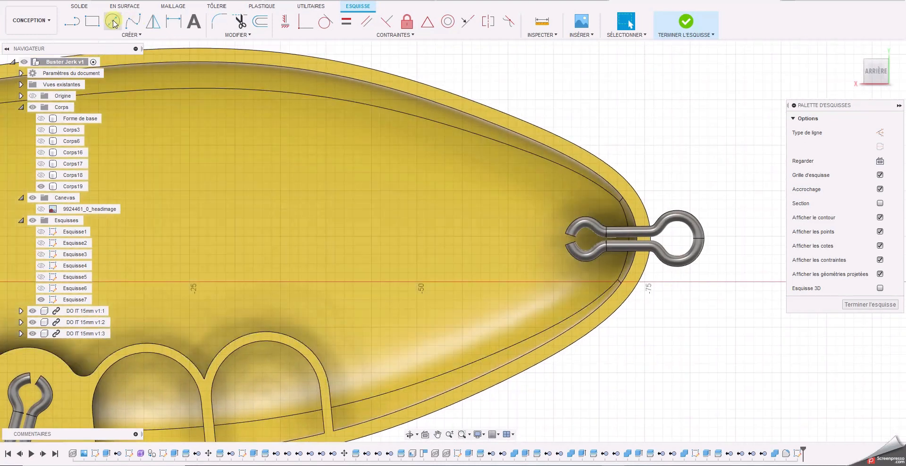
left_click(132, 24)
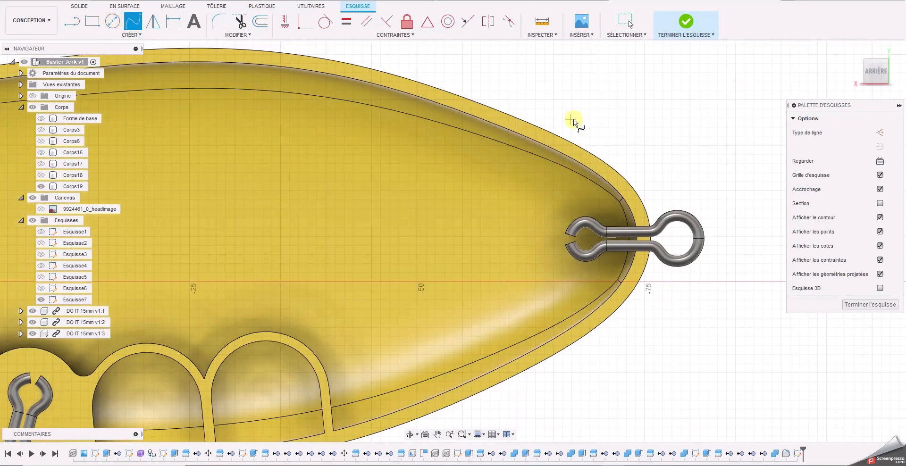
left_click(541, 273)
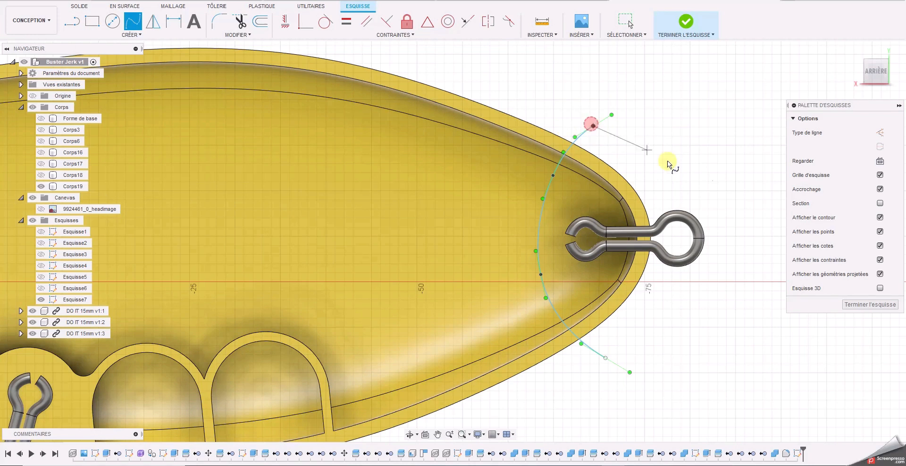
left_click(745, 290)
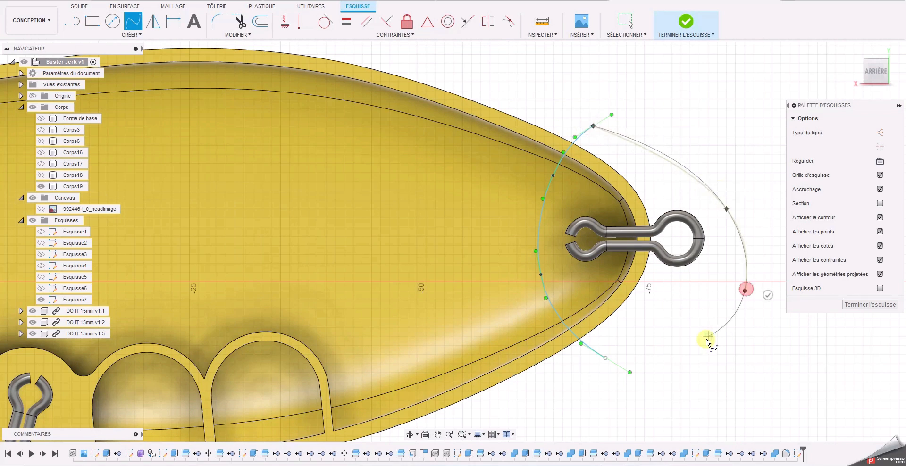
left_click(607, 361)
scroll(522, 363, "down", 6)
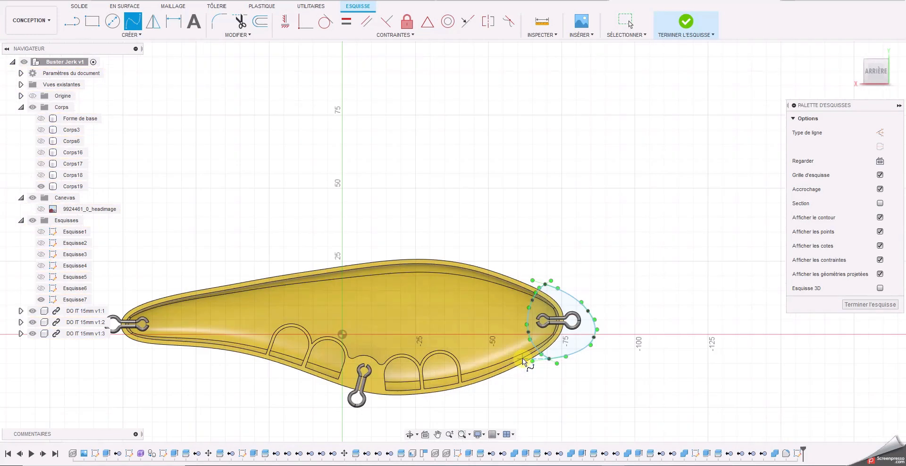
scroll(522, 373, "up", 5)
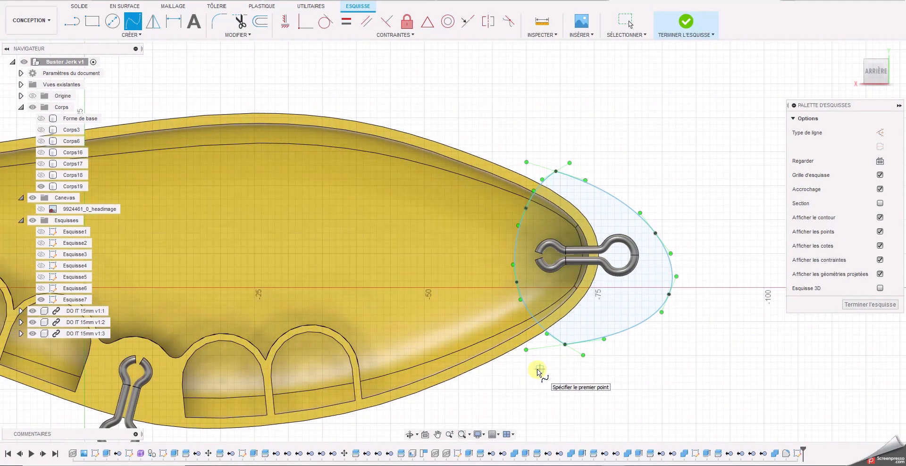
- Sketch a closed spline outline about 20 by 17 mm around the hook eye at the lure's narrow end and finish the sketch
middle_click_drag(433, 360, 768, 341)
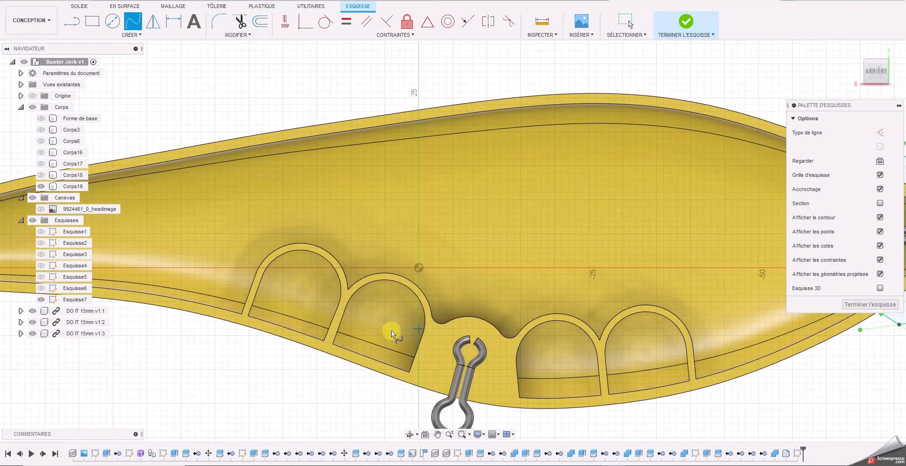
middle_click_drag(283, 338, 619, 324)
middle_click_drag(376, 326, 556, 343)
left_click(492, 227)
left_click(494, 263)
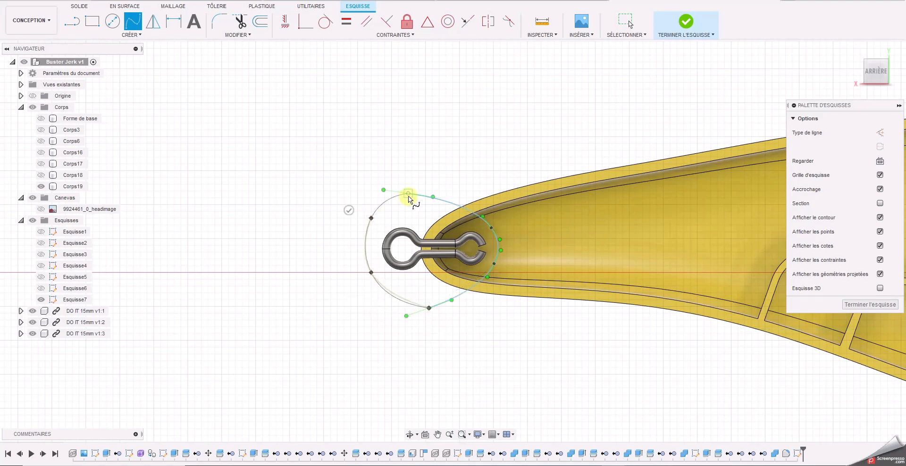
left_click(405, 170)
scroll(405, 171, "down", 10)
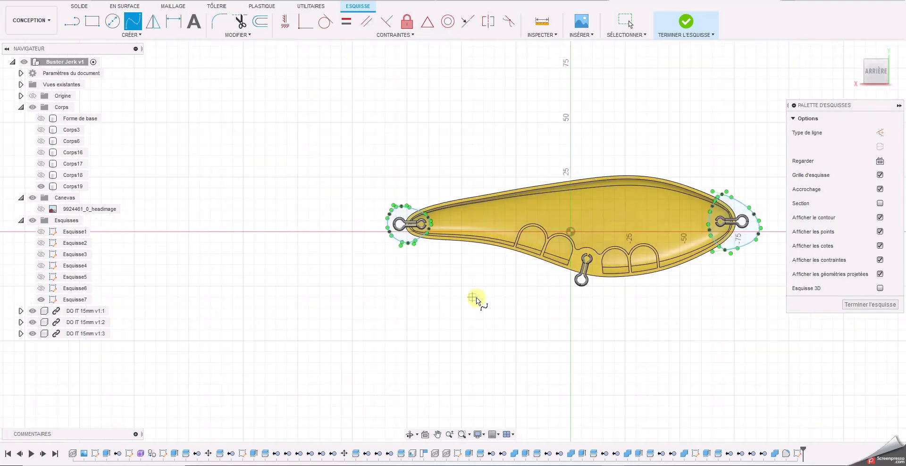
left_click_drag(886, 71, 878, 76)
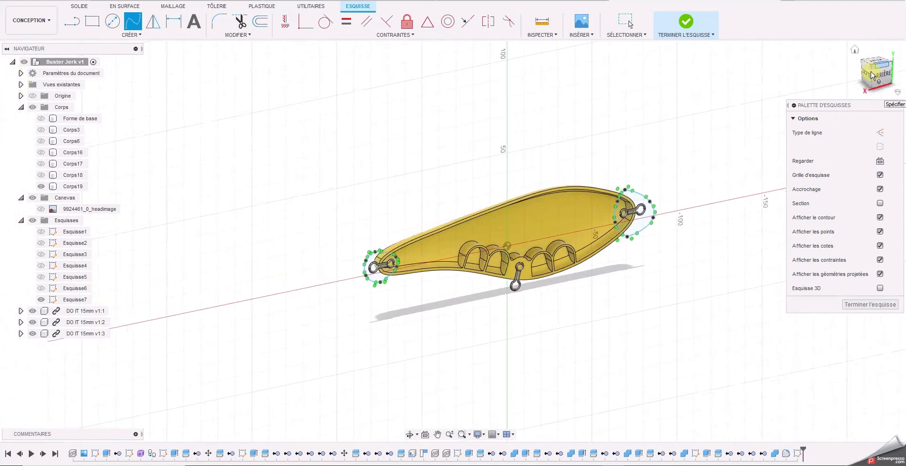
middle_click_drag(631, 113, 581, 137)
left_click(896, 305)
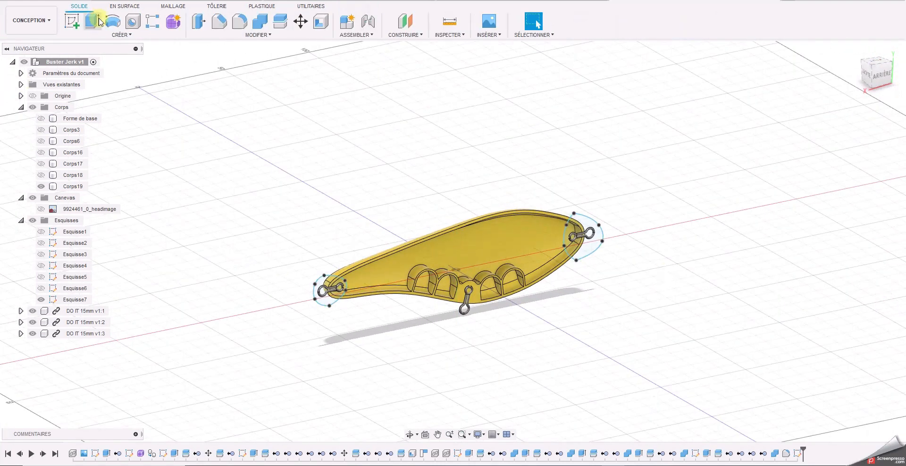
- Extrude the spline outlines at both ends of the lure 40 mm through the lure half as new bodies
left_click(92, 22)
scroll(229, 193, "up", 3)
left_click(419, 341)
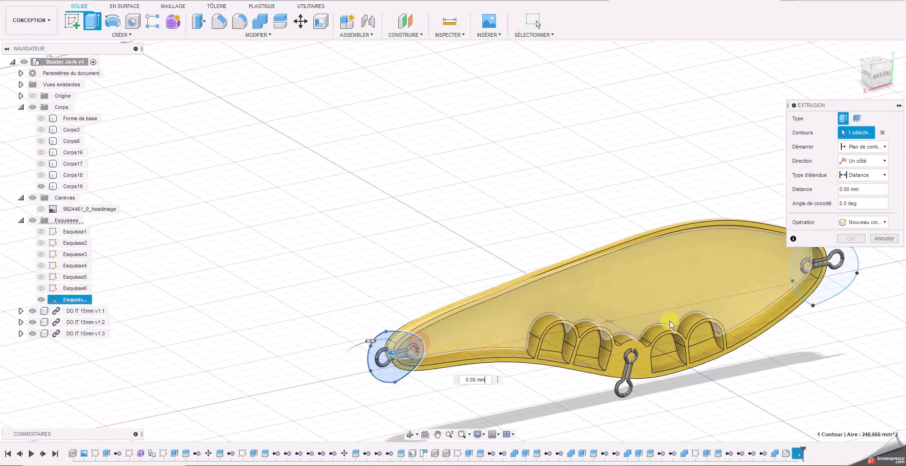
left_click(829, 289)
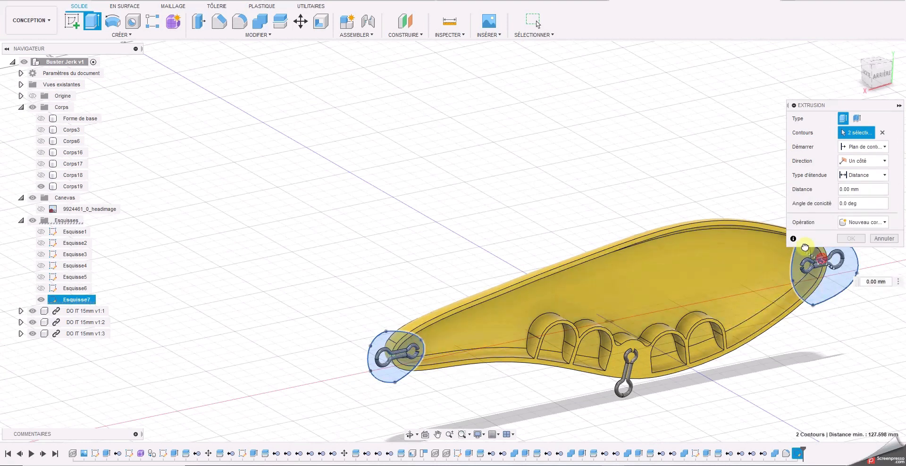
left_click_drag(821, 259, 751, 221)
left_click(872, 223)
left_click(865, 265)
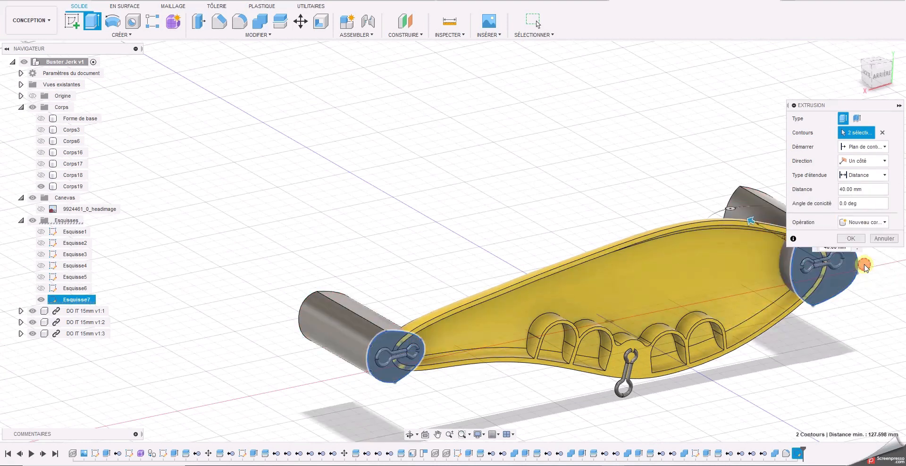
left_click(855, 238)
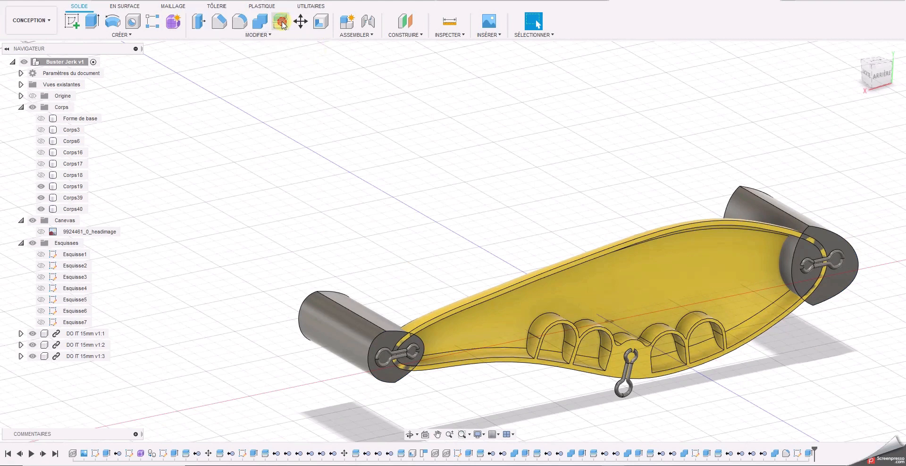
- Split the two extruded end bodies using the lure half as the splitting tool, without extending the tool
left_click(282, 25)
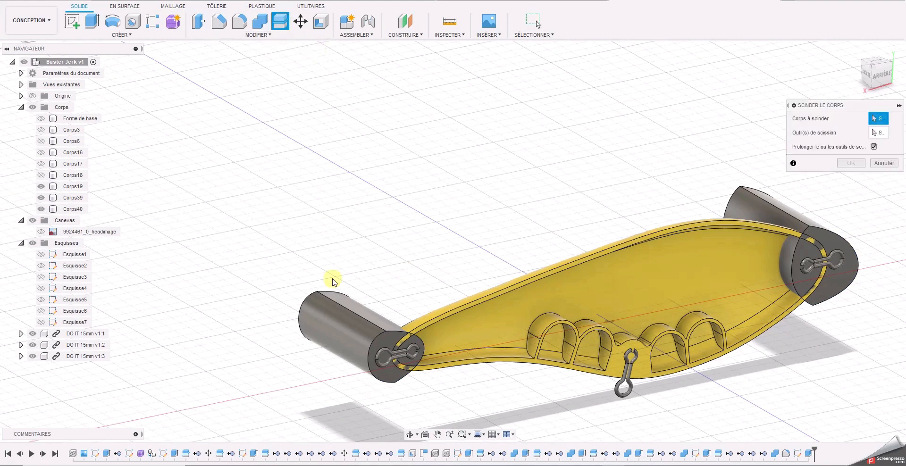
left_click(340, 316)
left_click(774, 202)
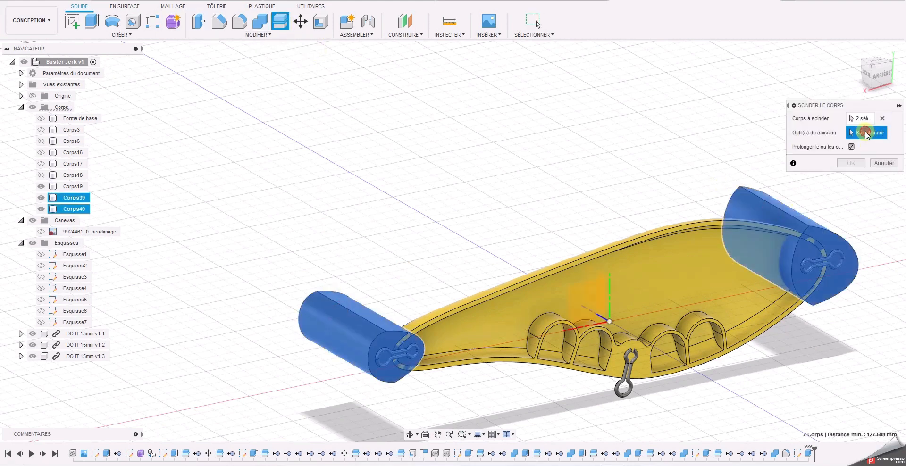
left_click(646, 238)
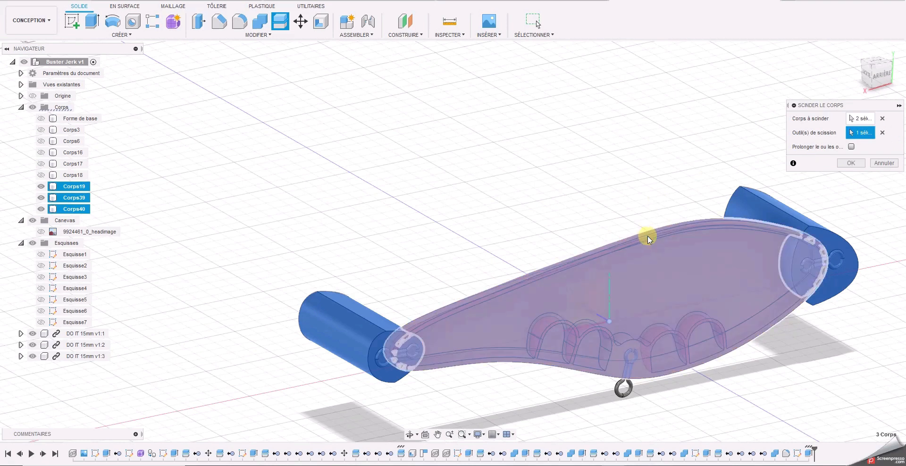
left_click(851, 163)
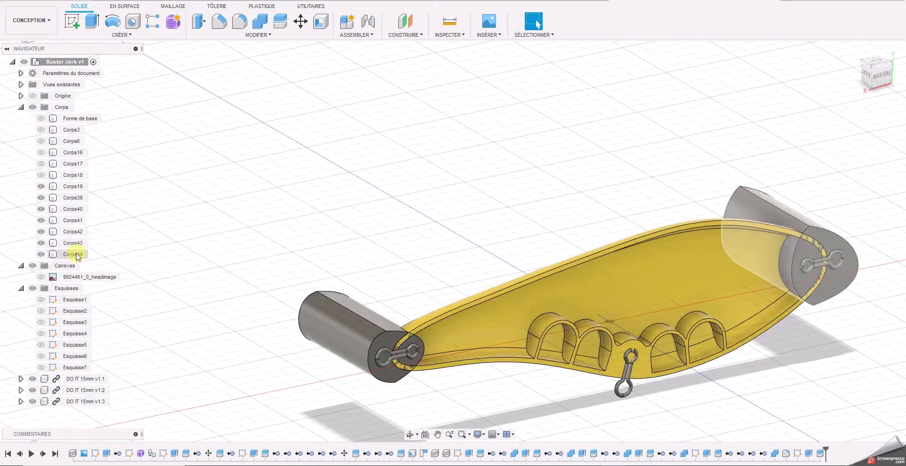
- Remove the four split pieces outside the lure and overlapping its shell, keeping the two inner end pieces
left_click(78, 257)
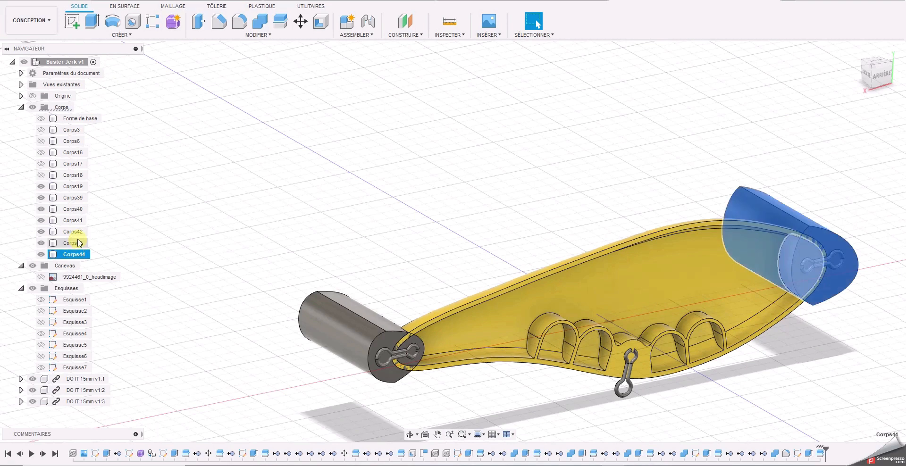
left_click(76, 233, "ctrl")
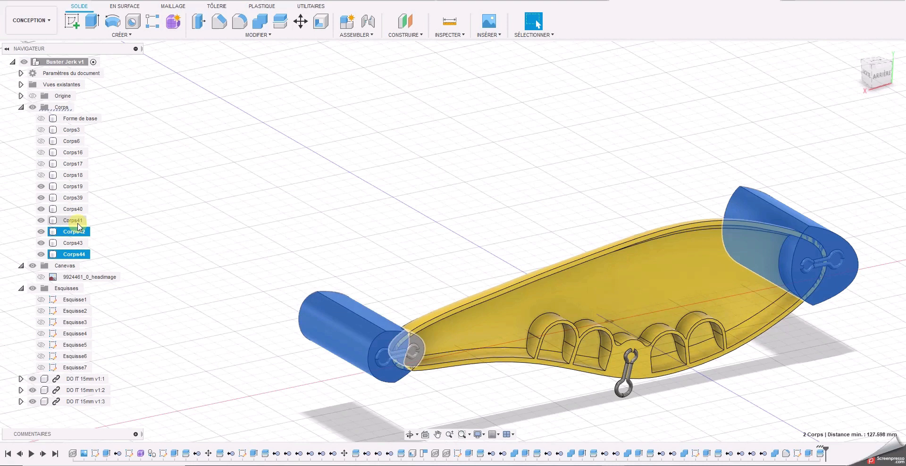
left_click(75, 209, "ctrl")
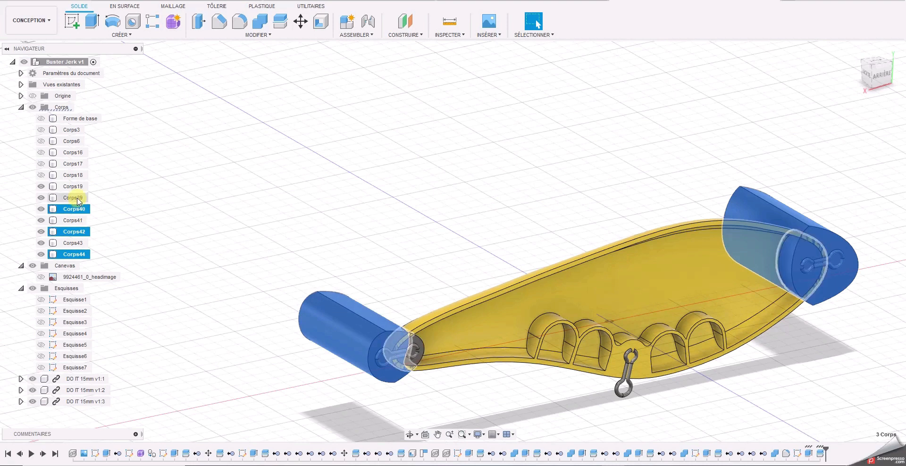
left_click(77, 198, "ctrl")
right_click(77, 199)
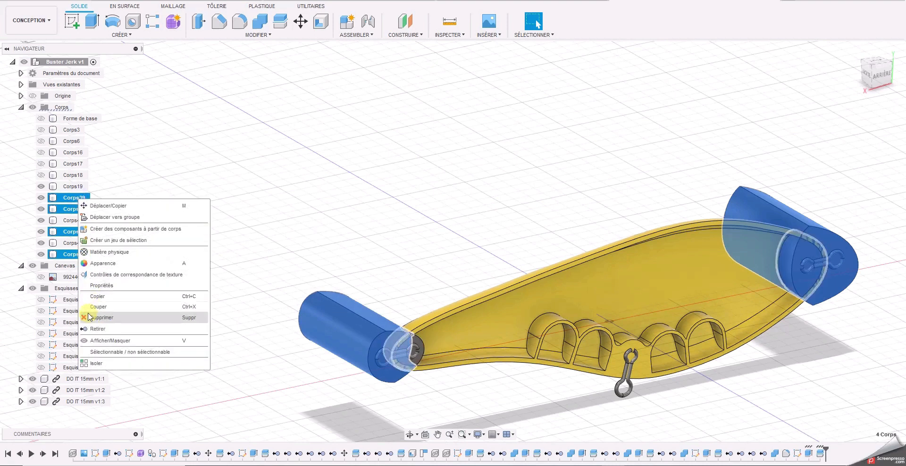
left_click(91, 329)
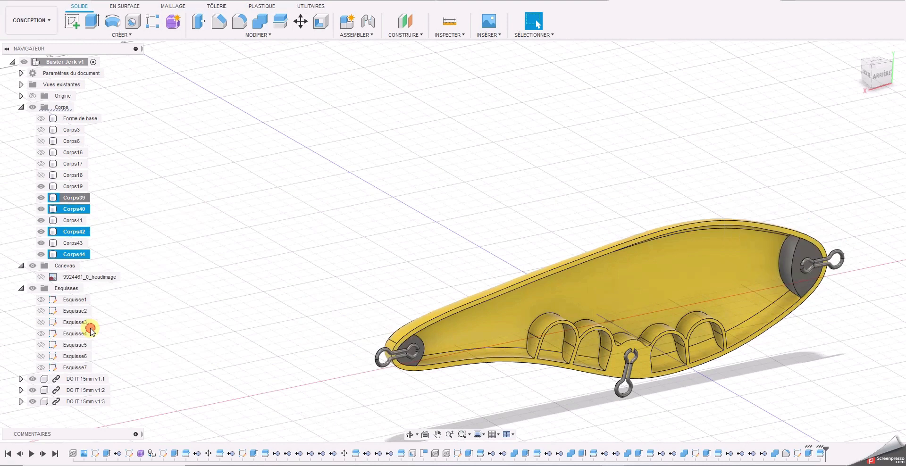
left_click(261, 25)
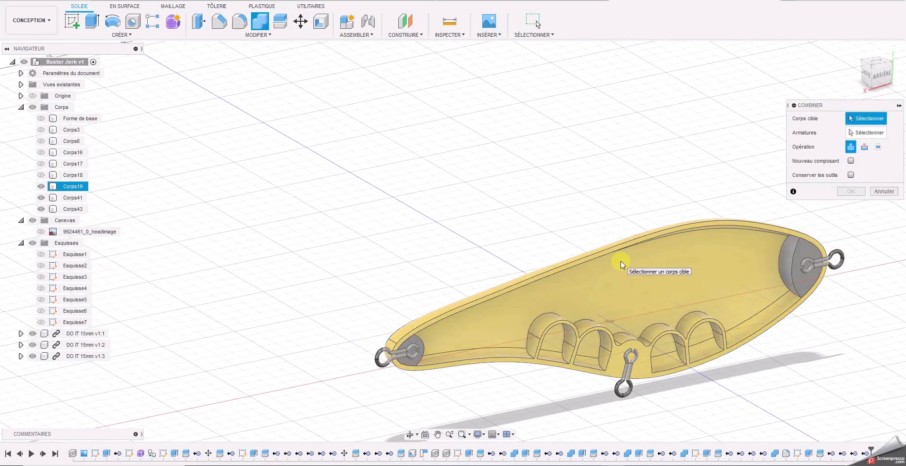
left_click(621, 265)
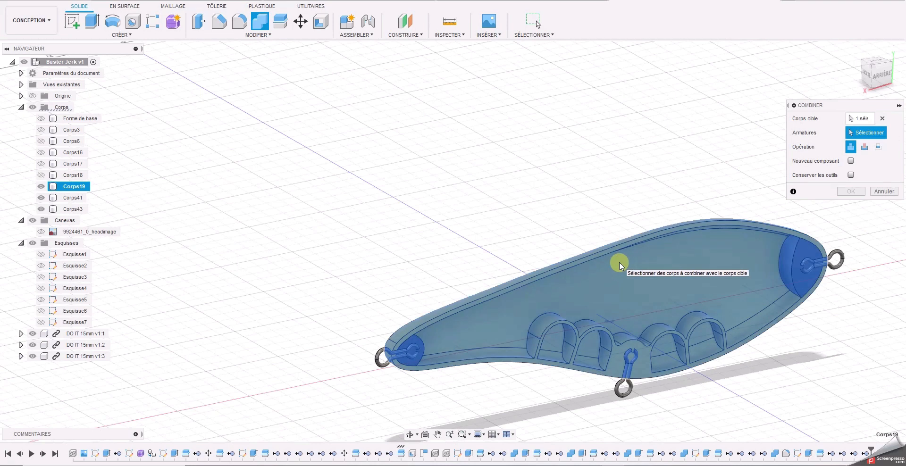
left_click(884, 191)
left_click(260, 24)
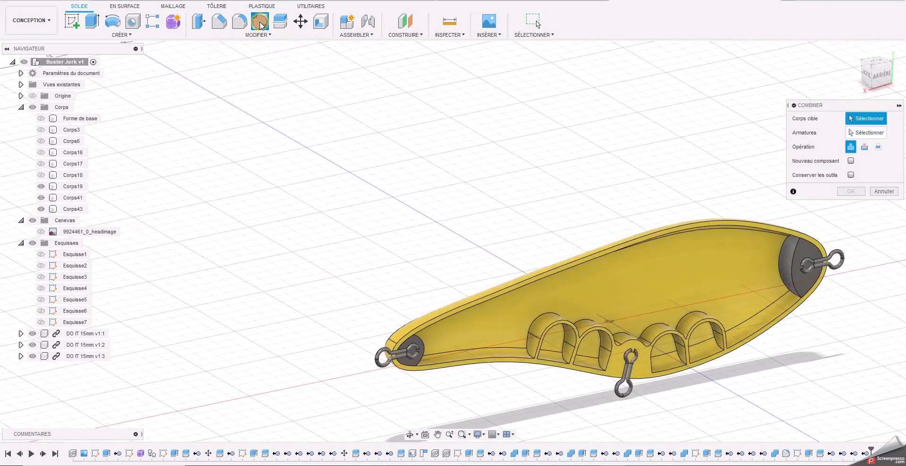
left_click(799, 255)
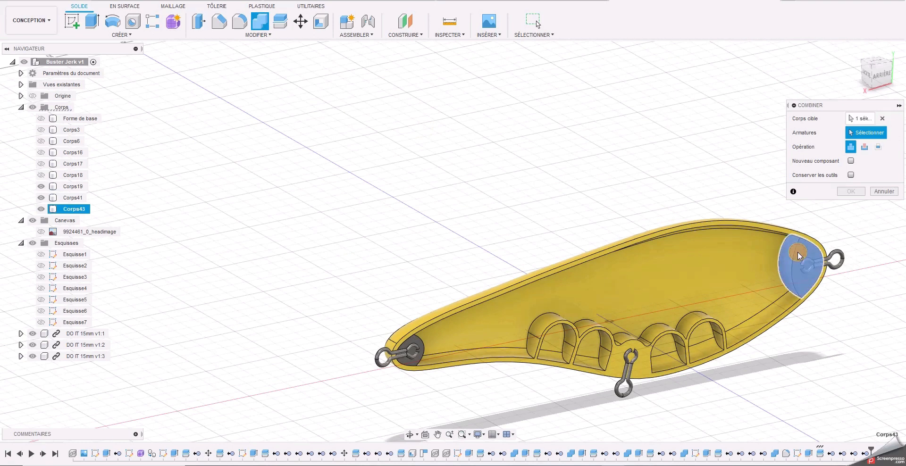
left_click(722, 261)
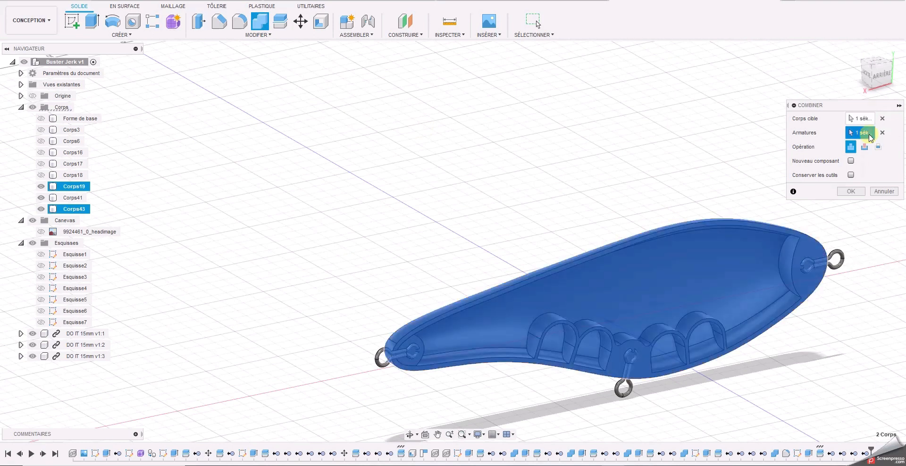
middle_click_drag(878, 83, 755, 70, "shift")
left_click_drag(755, 70, 877, 75)
left_click(884, 192)
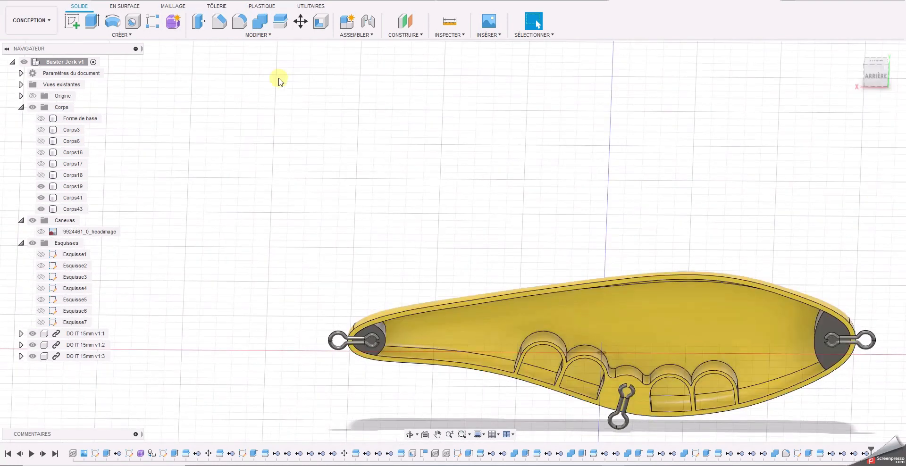
- Join the two inner end pieces to the lure half
left_click(259, 21)
left_click(594, 306)
middle_click_drag(548, 204, 422, 150)
left_click_drag(875, 75, 27, 76)
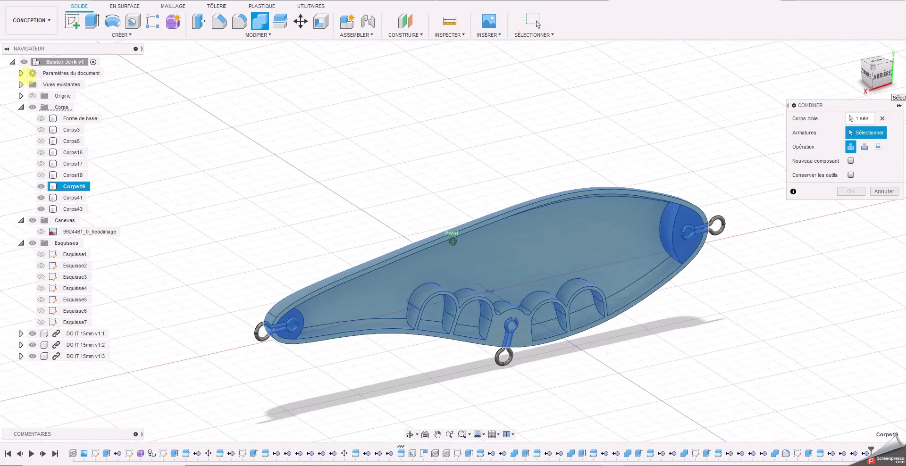
left_click(674, 239)
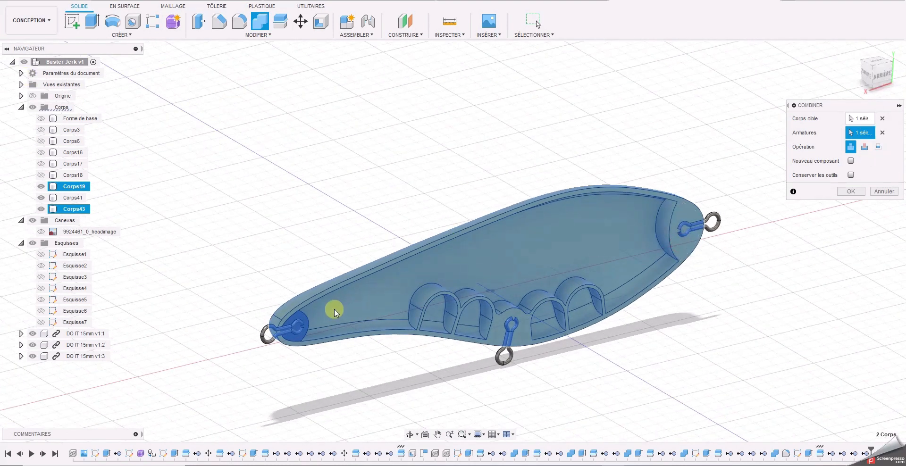
left_click(297, 316)
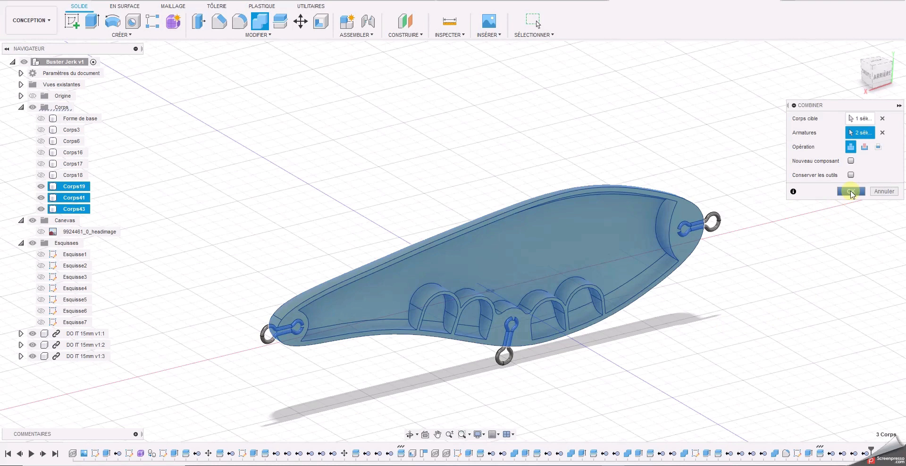
left_click(852, 191)
- On the lure half's flat mating face, sketch a 2.5 mm diameter circle inside the inner loop of the narrow-end hook eye
scroll(774, 254, "down", 2)
mouse_move(884, 75)
left_mouse_down()
mouse_move(864, 68)
mouse_move(881, 80)
left_mouse_up()
scroll(379, 290, "up", 5)
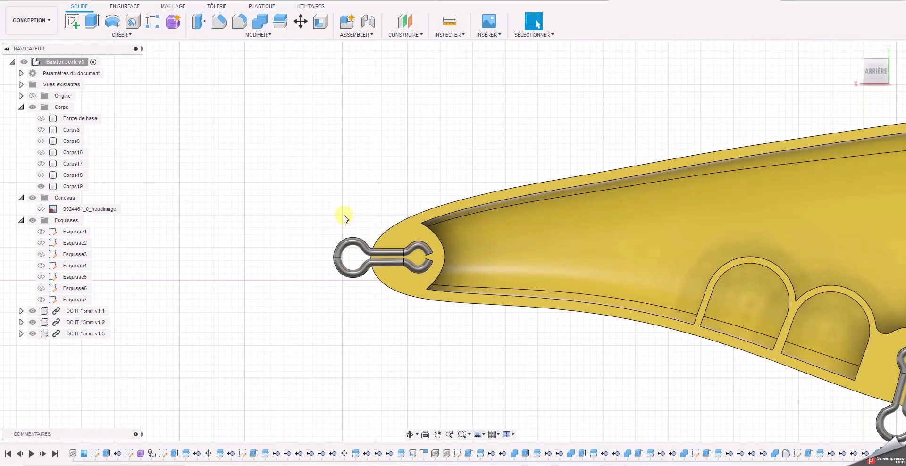
left_click(72, 21)
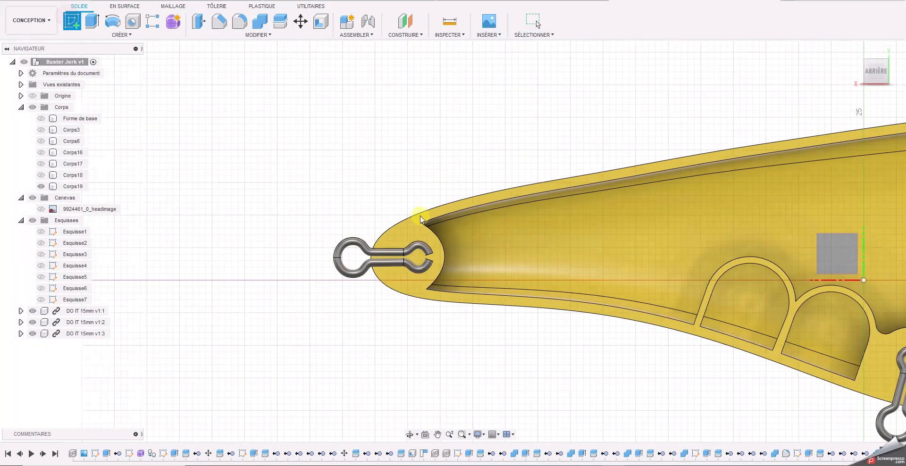
left_click(425, 234)
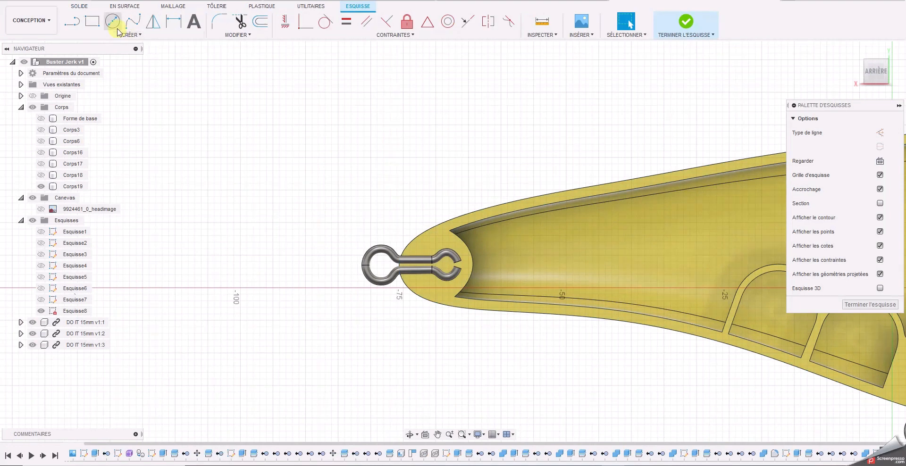
key("c")
scroll(401, 186, "up", 4)
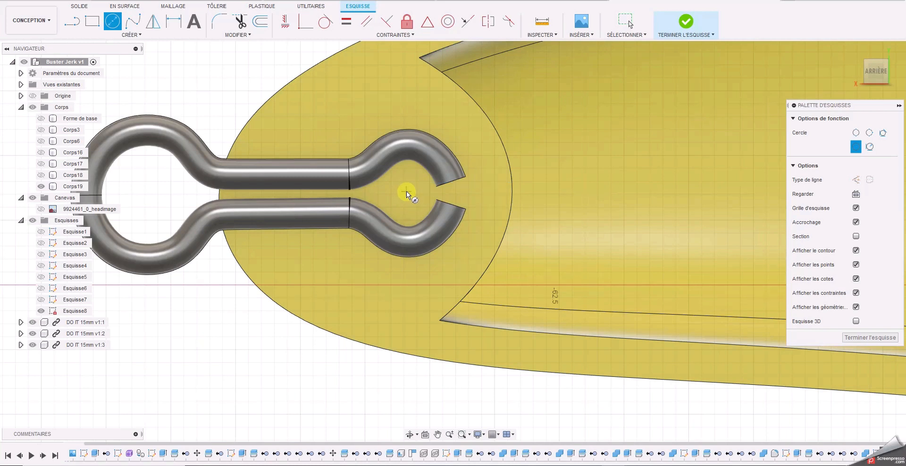
left_click(407, 191)
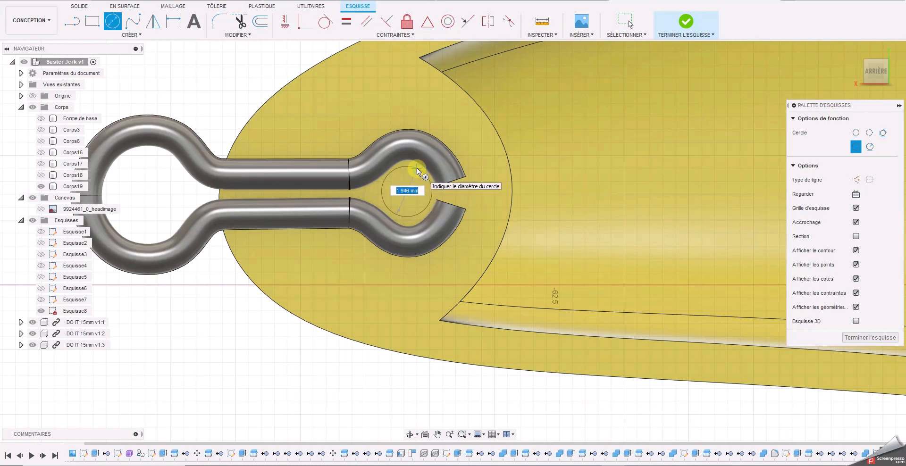
type("2.5")
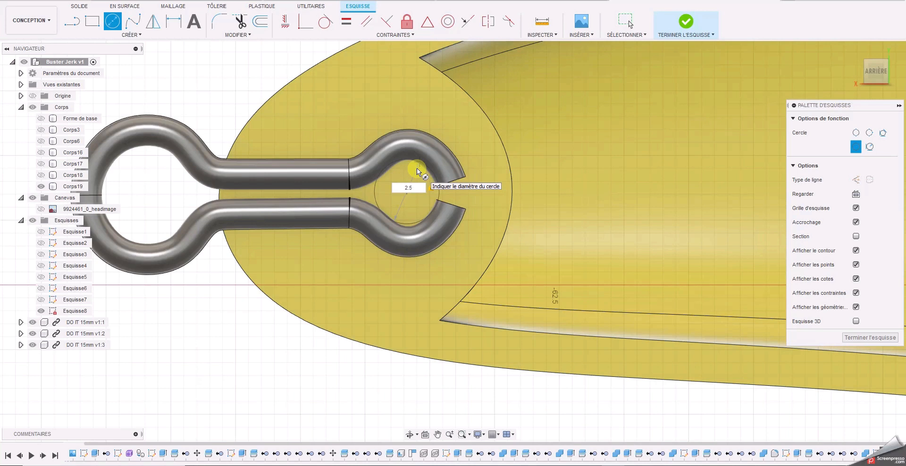
key("Return")
key("Escape")
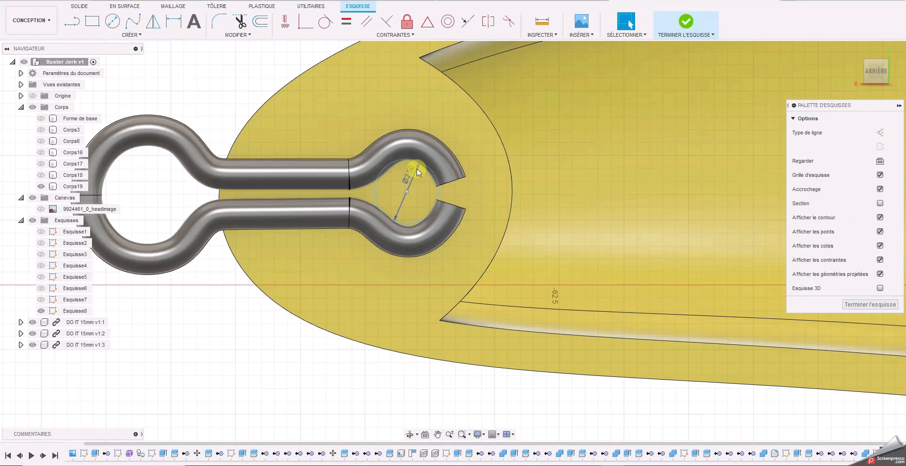
left_click(438, 185)
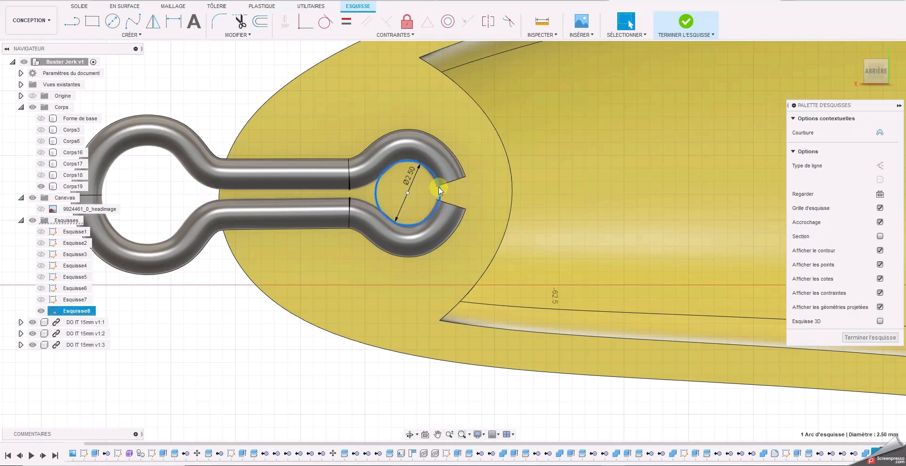
- Sketch a 5.5 mm diameter circle concentric with the 2.5 mm circle around the narrow-end hook eye's inner loop
left_click(112, 22)
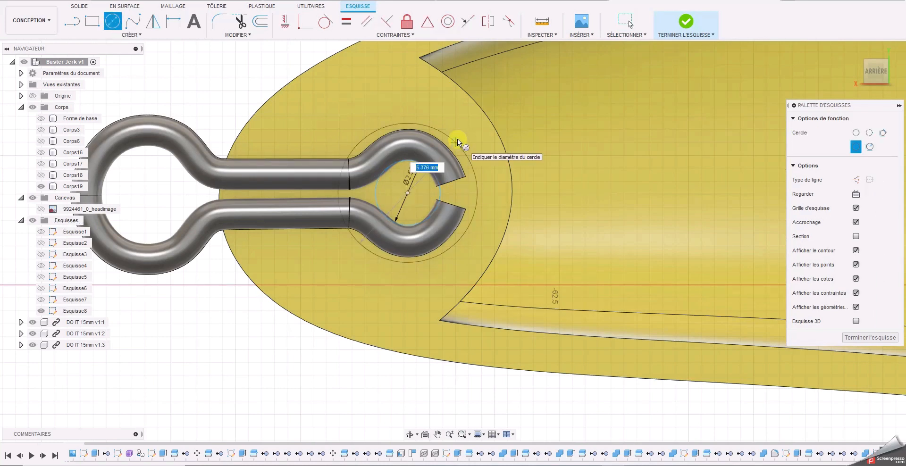
type("5.5")
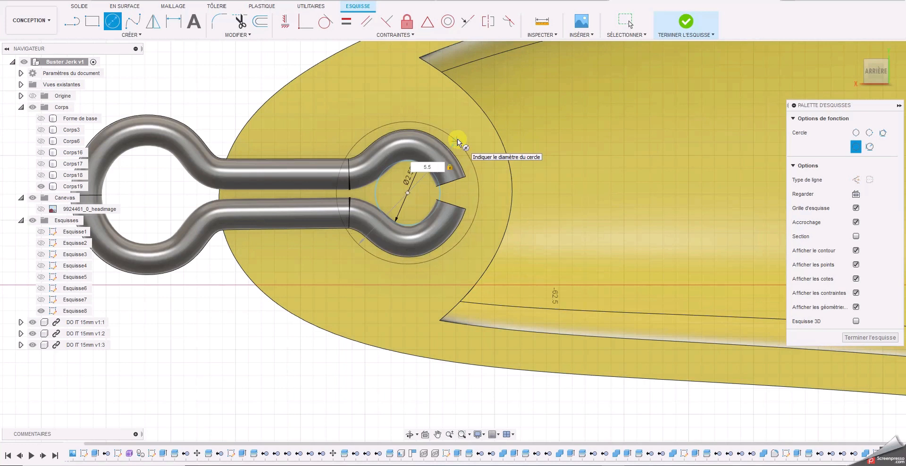
left_click(457, 139)
- Draw a horizontal line along the upper side of the hook eye shank, from the 5.5 mm circle past the lure's tip
left_click(72, 21)
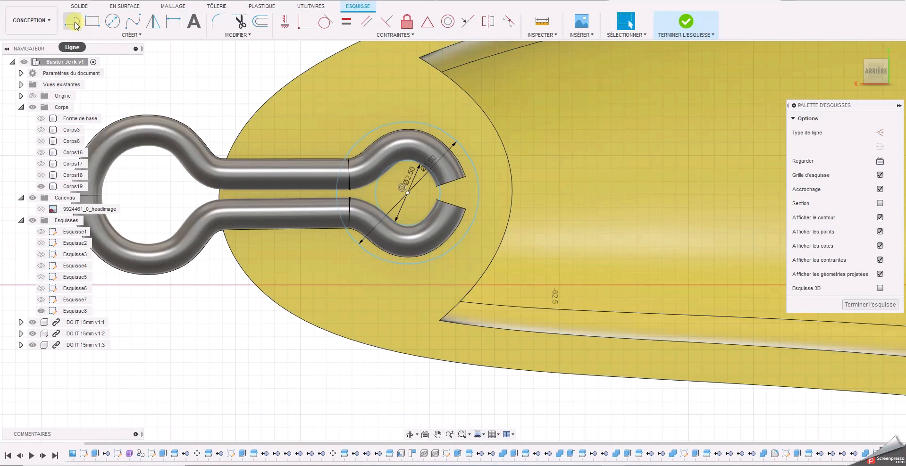
left_click(73, 22)
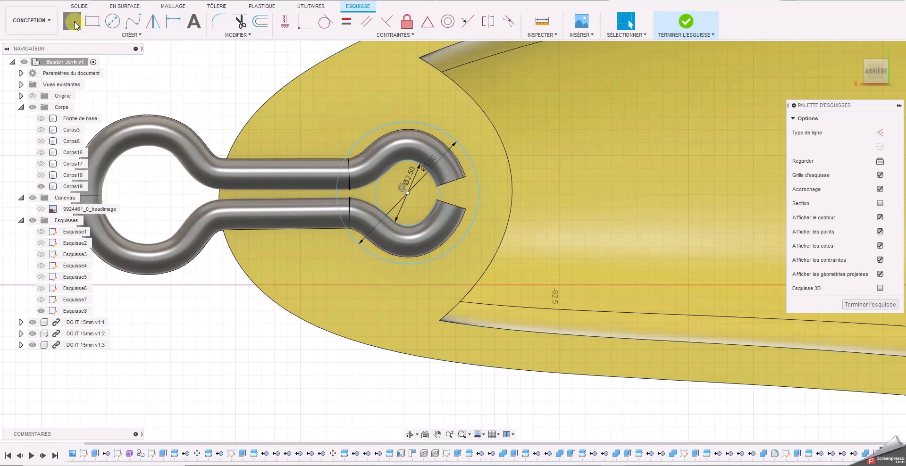
left_click(354, 155)
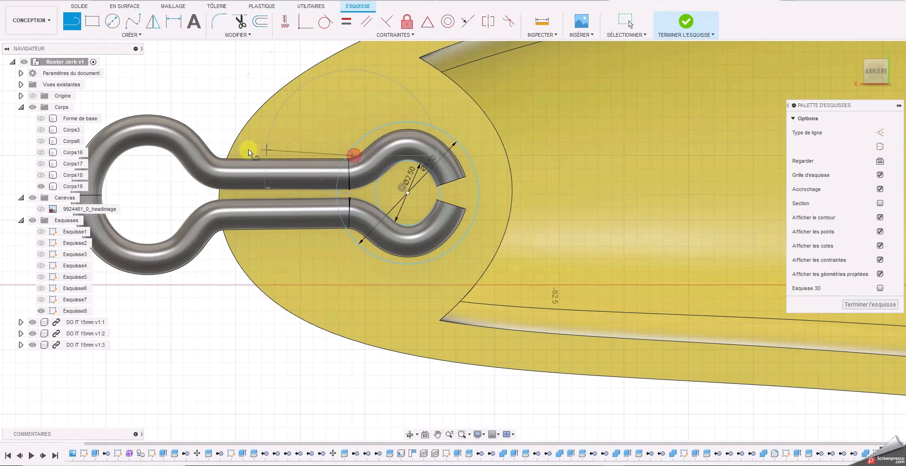
left_click(158, 156)
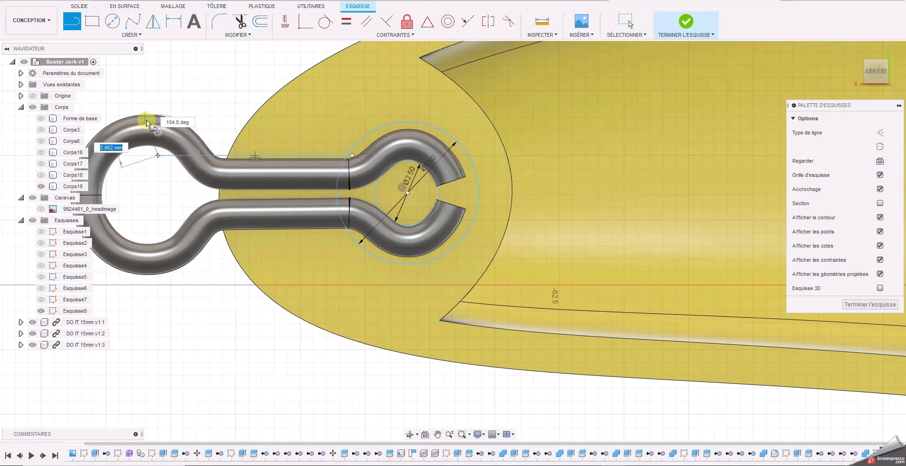
left_click(157, 135)
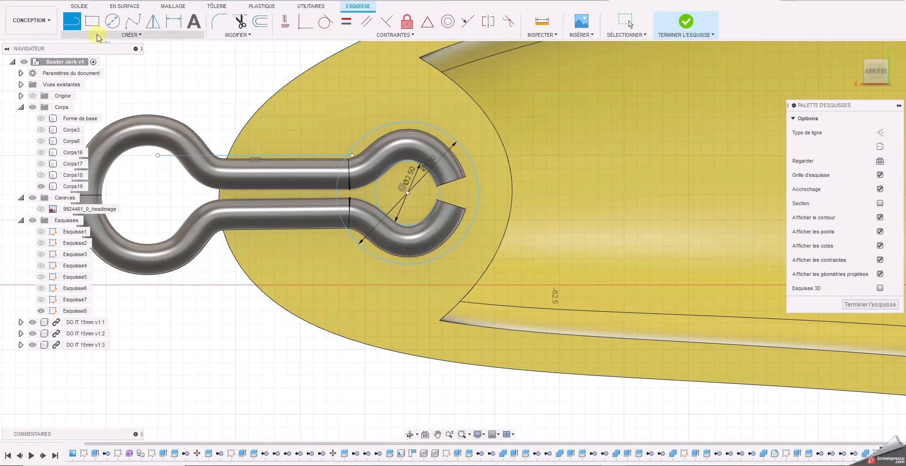
- Offset the shank line about 3 mm to the lower side of the shank and close the outer ends with a vertical line
left_click(260, 21)
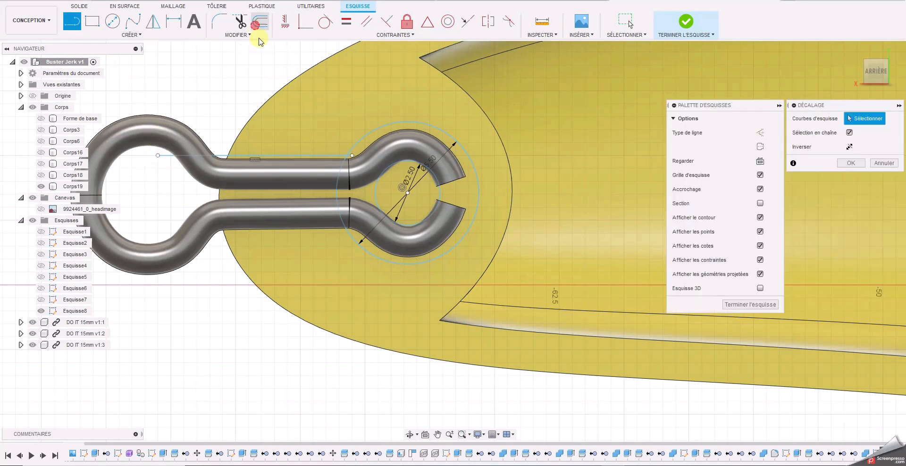
left_click(280, 156)
left_click_drag(281, 215, 280, 232)
left_click(864, 179)
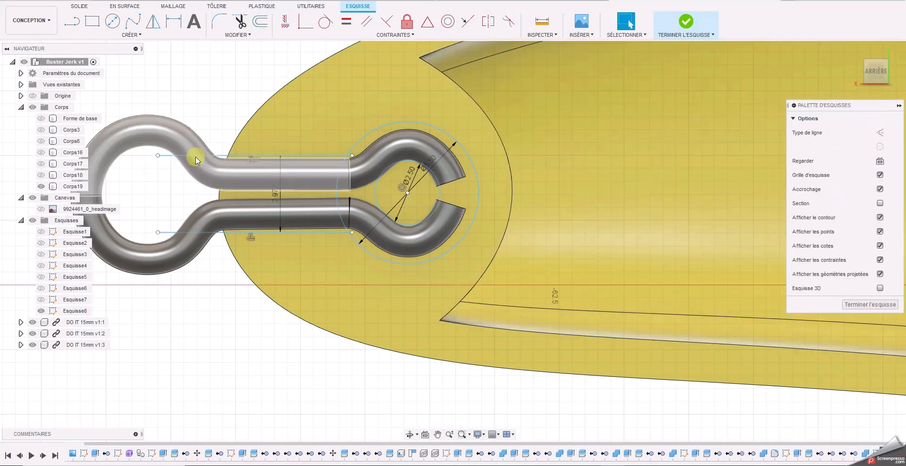
left_click(72, 21)
left_click(157, 155)
left_click(157, 232)
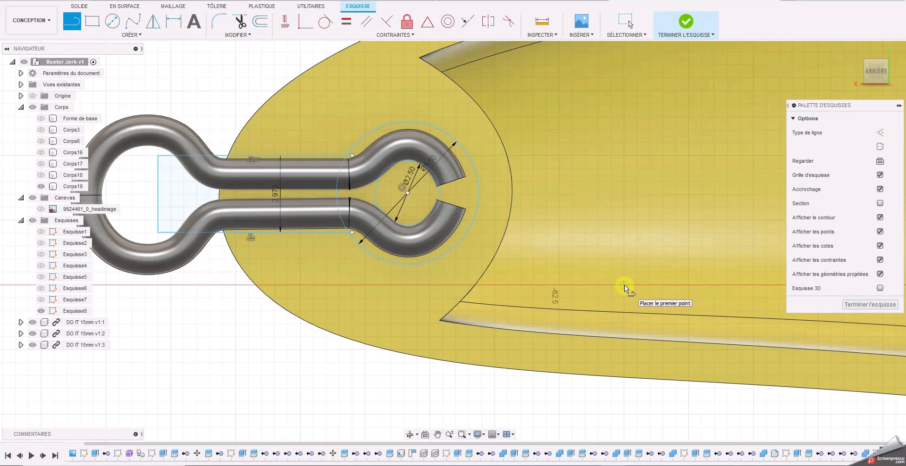
left_click(870, 304)
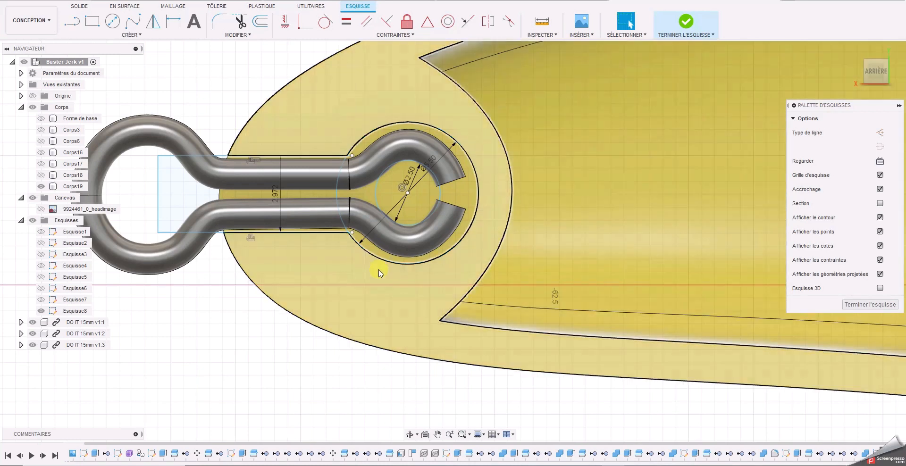
- Copy the two circles and three lines of the slot outline, and place the rotated copy over the belly hook eye
left_click(381, 260)
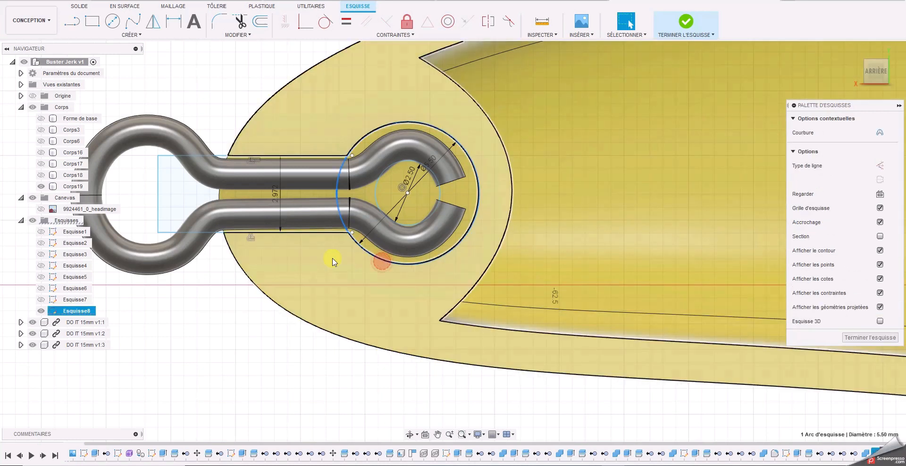
double_click(322, 232)
left_click(379, 202)
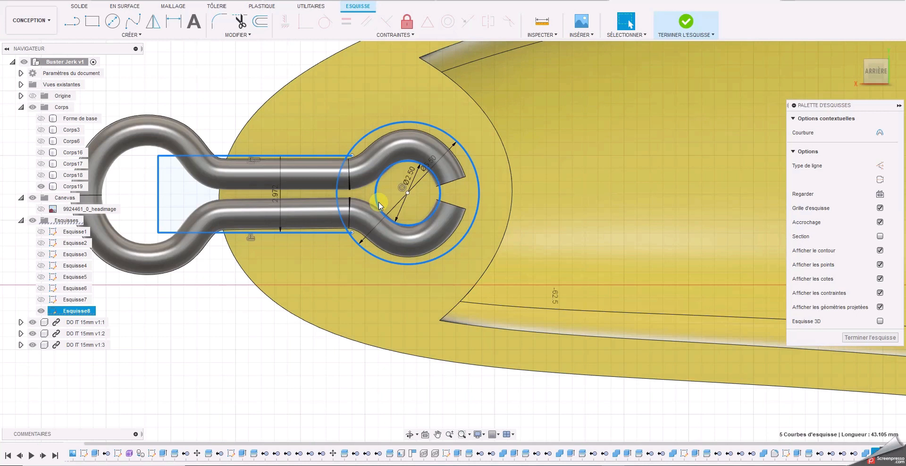
key("m")
scroll(381, 204, "down", 3)
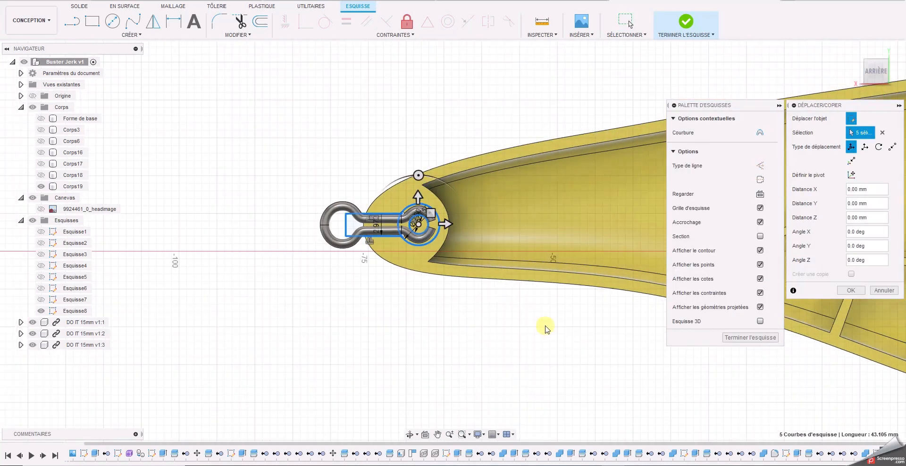
middle_click_drag(535, 323, 291, 276)
left_click_drag(184, 166, 489, 309)
middle_click_drag(454, 252, 238, 194)
mouse_move(303, 255)
left_mouse_down()
mouse_move(486, 282)
mouse_move(467, 248)
mouse_move(456, 259)
mouse_move(501, 222)
mouse_move(521, 225)
left_mouse_up()
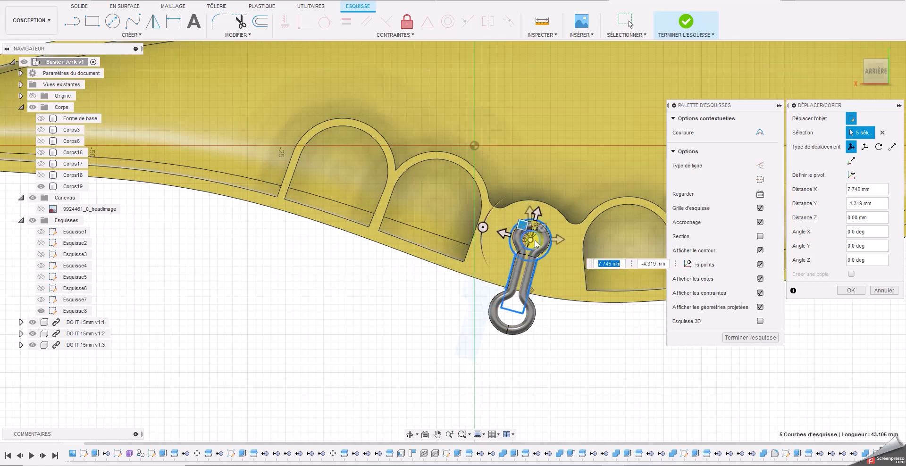
- Fine-position the copied outline so its circles centre on the belly hook eye's inner loop
scroll(543, 246, "up", 4)
middle_click_drag(564, 323, 548, 267)
left_click_drag(474, 151, 475, 152)
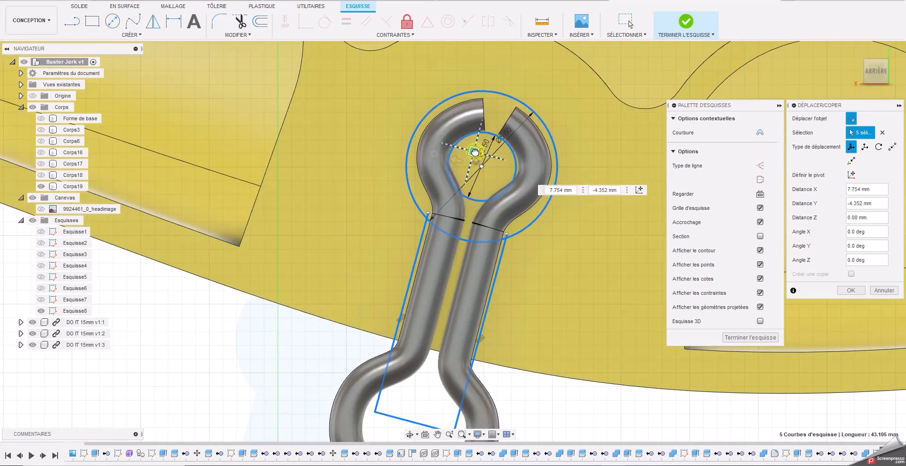
scroll(481, 272, "down", 5)
key("Return")
middle_click_drag(514, 306, 423, 308)
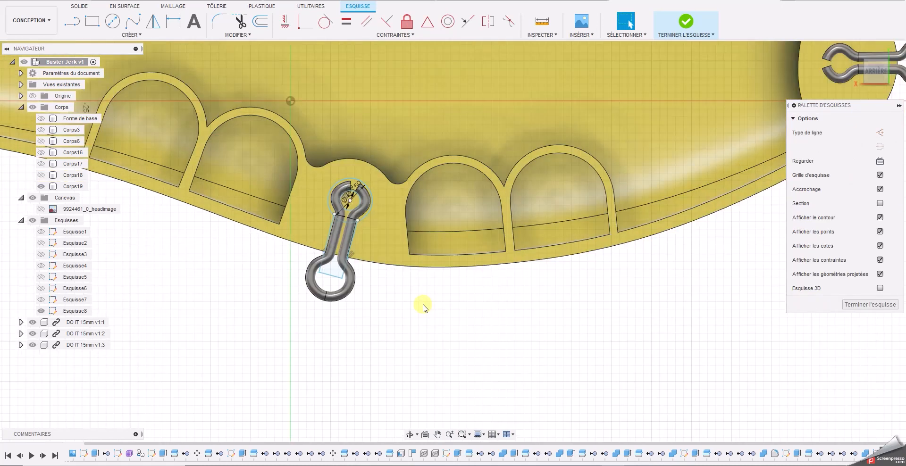
- Place another copy of the slot outline, rotated and aligned over the wide-end hook eye, and finish the sketch
key("ctrl+v")
scroll(277, 299, "down", 5)
left_click_drag(234, 241, 588, 231)
scroll(571, 117, "up", 5)
mouse_move(589, 231)
middle_mouse_down()
mouse_move(571, 117)
mouse_move(530, 152)
middle_mouse_up()
scroll(571, 117, "up", 2)
left_click_drag(414, 132, 419, 262)
left_click_drag(404, 194, 407, 234)
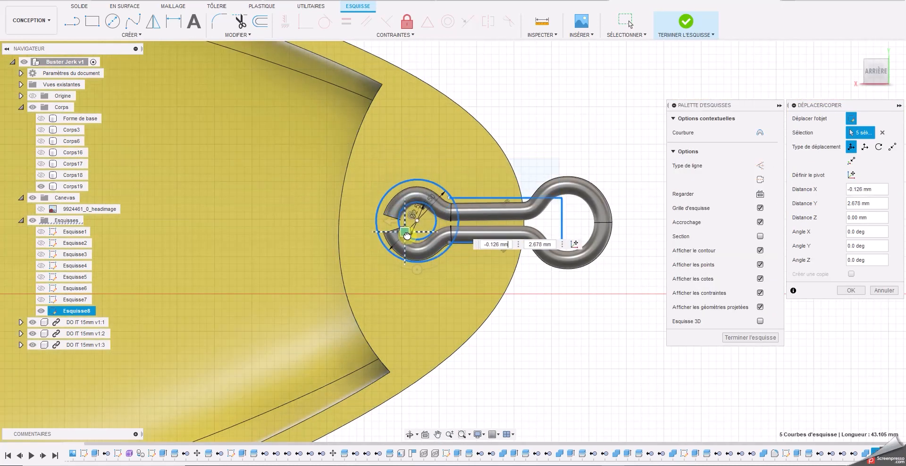
left_click(851, 290)
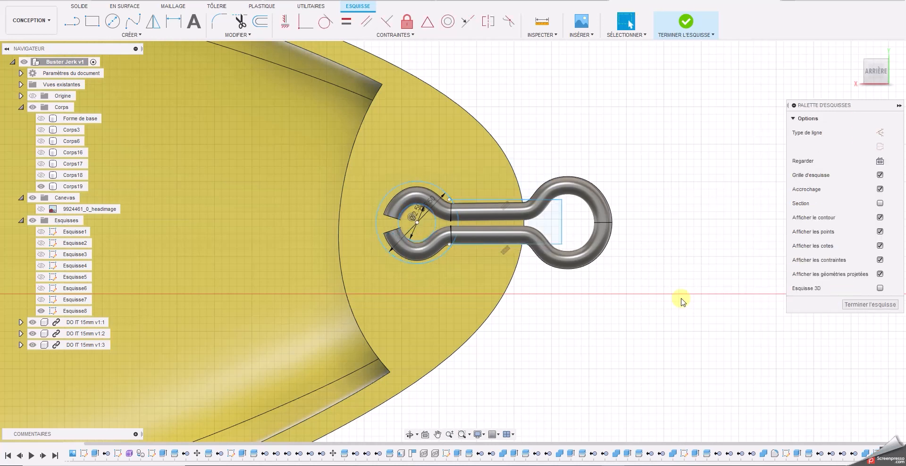
left_click(857, 305)
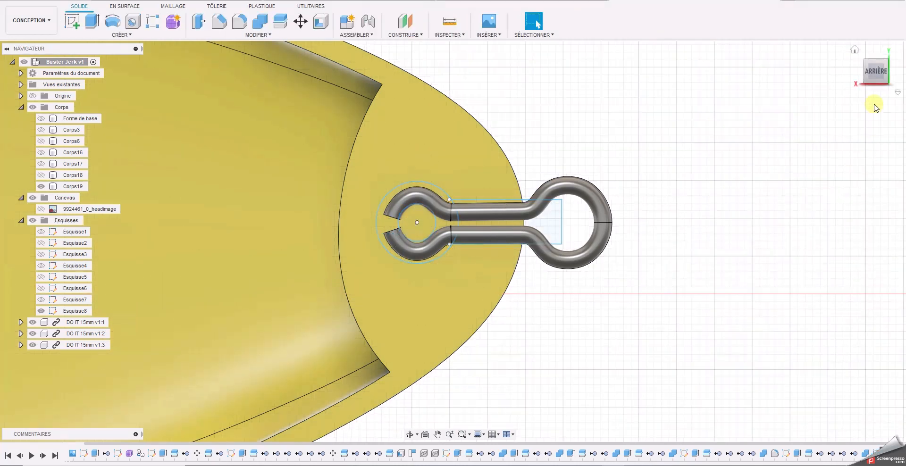
- Start an extrusion with the ring and the two shank regions of the wide-end hook eye outline
left_click_drag(875, 75, 20, 87)
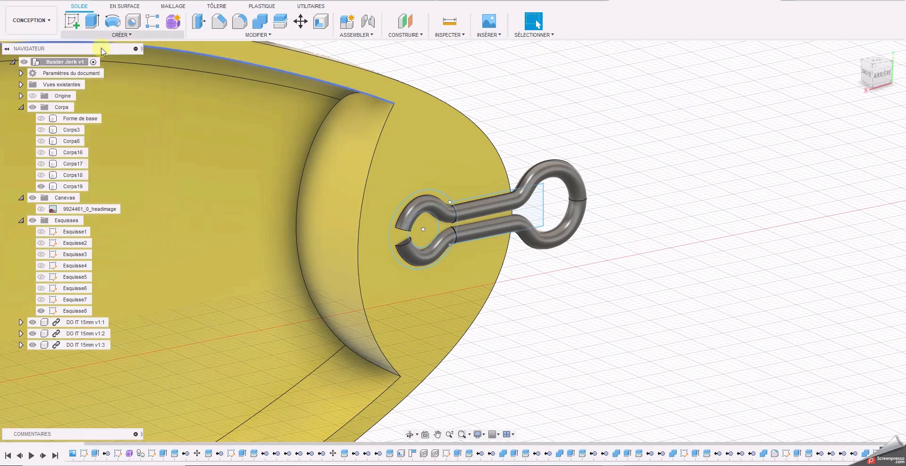
left_click(92, 21)
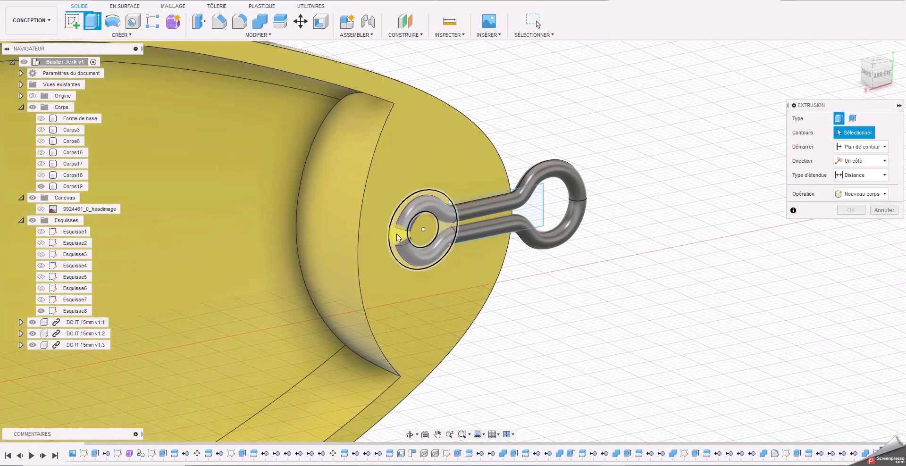
left_click(409, 237)
scroll(409, 237, "up", 3)
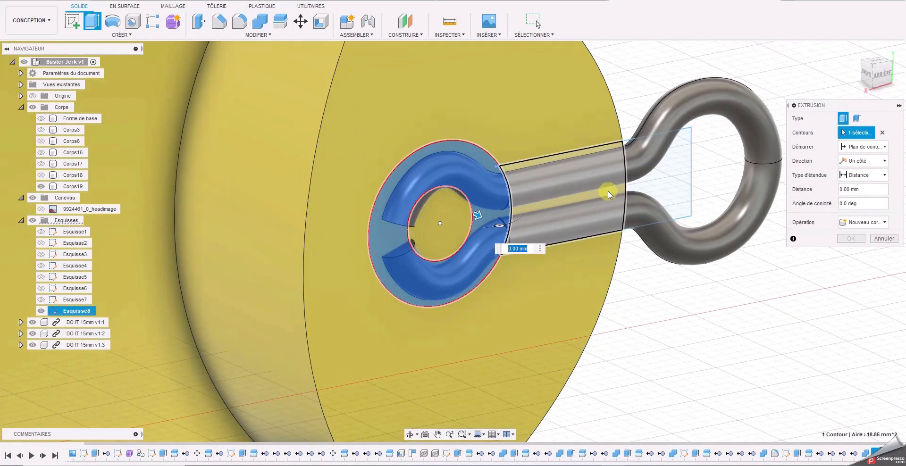
left_click(604, 196)
left_click(657, 178)
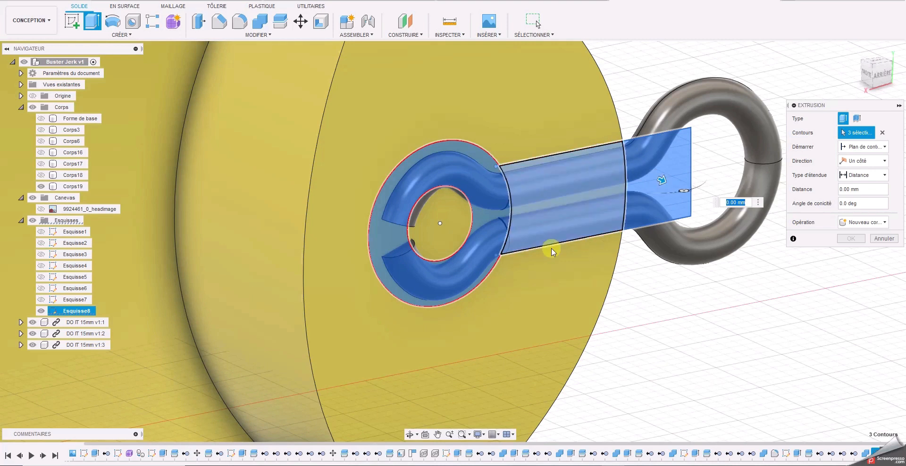
- Add the ring and both shank regions of the belly hook eye outline to the extrusion
scroll(463, 290, "down", 3)
scroll(464, 291, "down", 4)
middle_click_drag(433, 317, 631, 159)
scroll(378, 337, "up", 5)
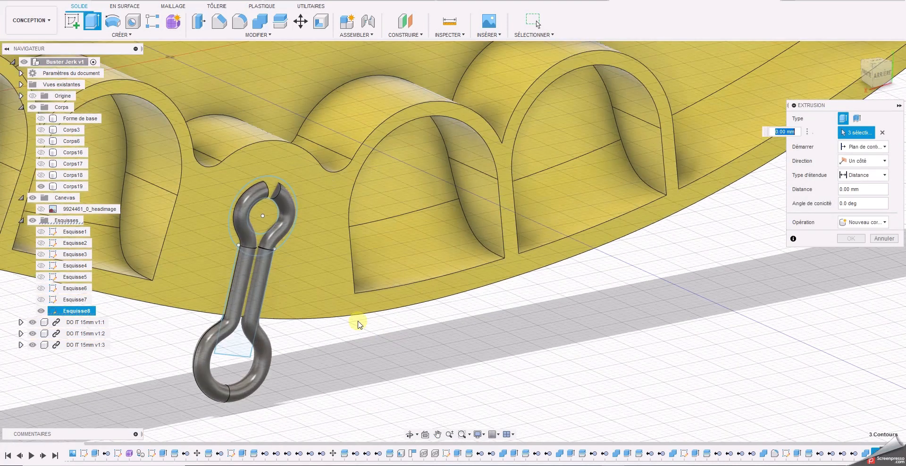
left_click(219, 275)
left_click(215, 207)
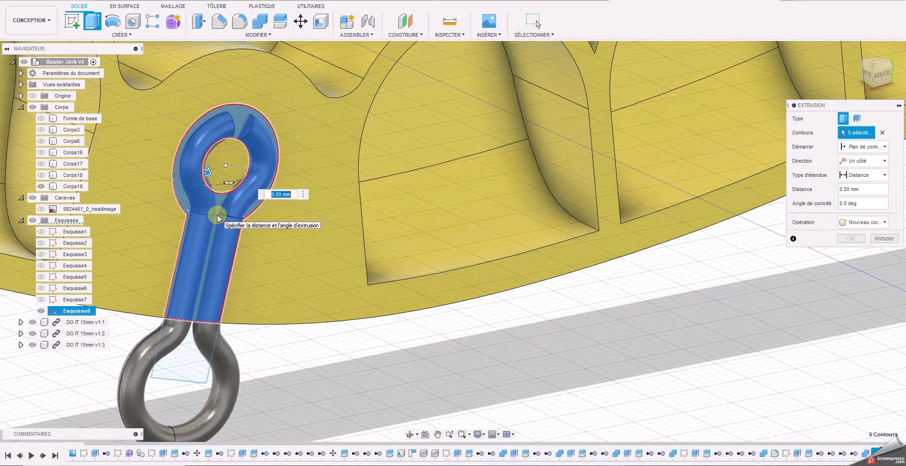
left_click(200, 357)
- Add the narrow-end hook eye's ring and shank regions, and cut all the selected outlines 0.625 mm into the lure half
scroll(210, 367, "down", 4)
middle_click_drag(188, 379, 874, 349)
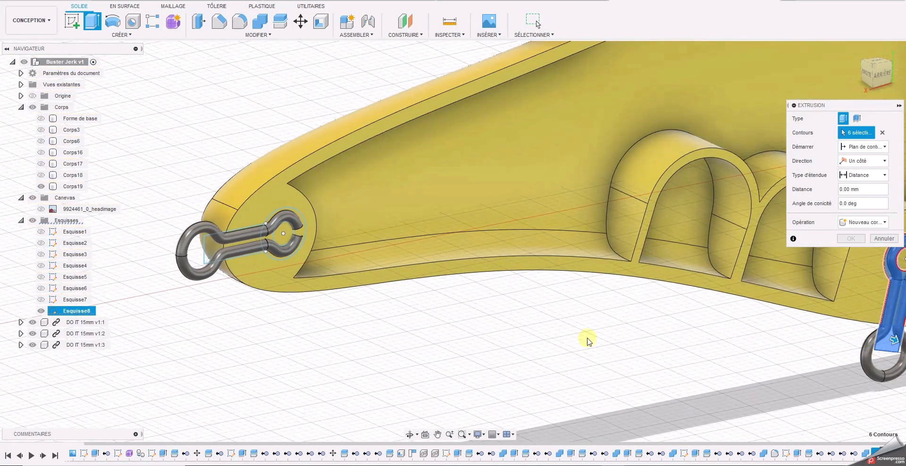
left_click(300, 231)
left_click(241, 243)
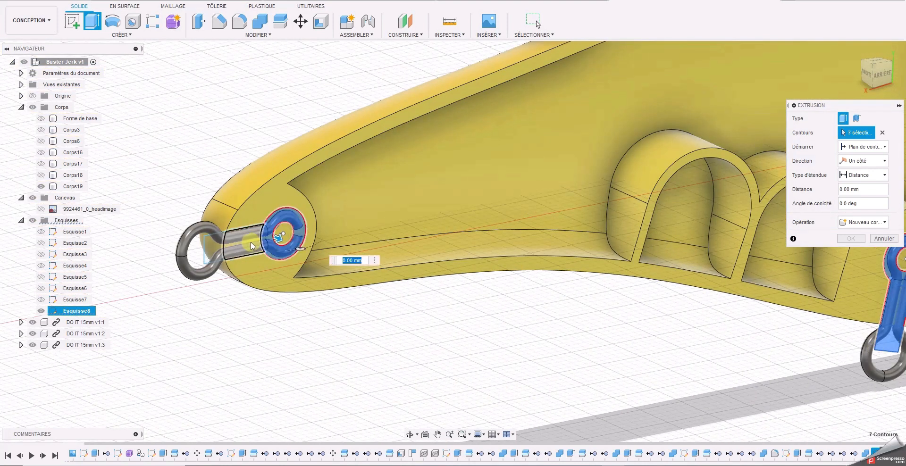
left_click(215, 248)
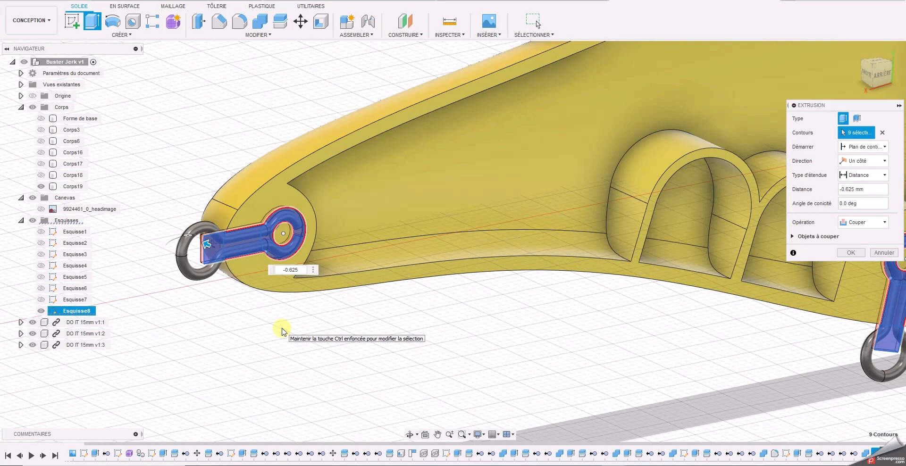
key("Return")
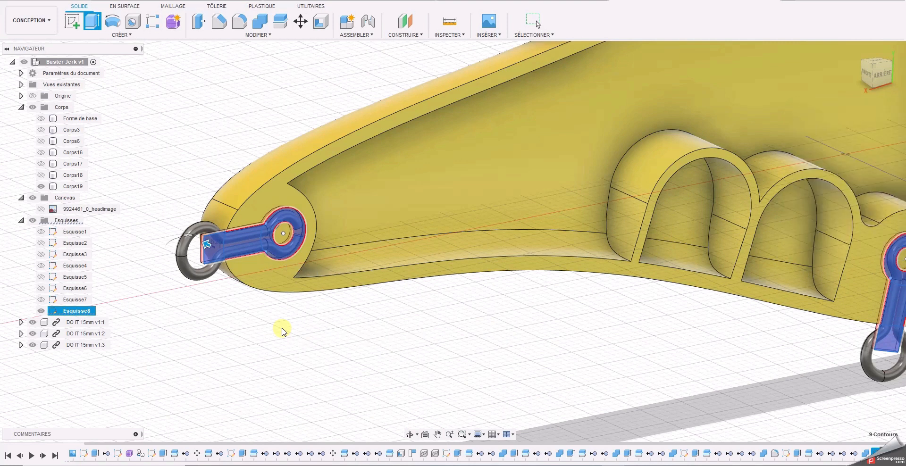
- Examine the hook eye recesses in the lure half and their depth against the eyes in the right side view
scroll(263, 321, "down", 4)
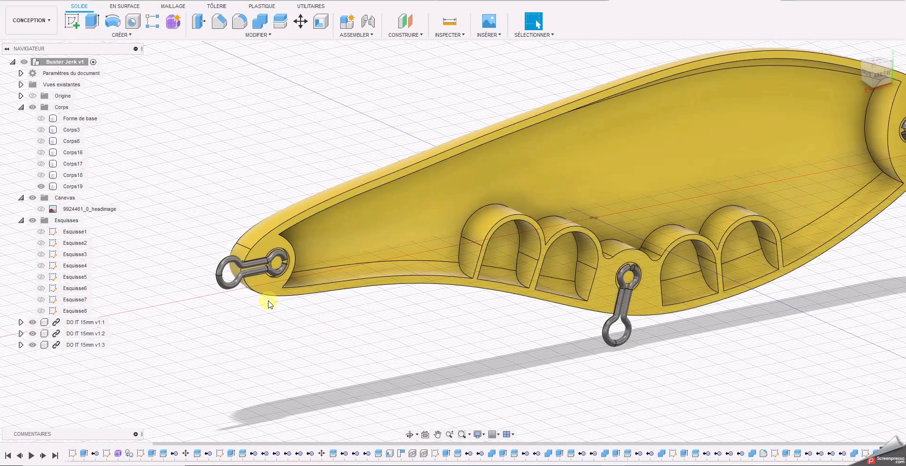
scroll(278, 307, "up", 4)
left_click(778, 95)
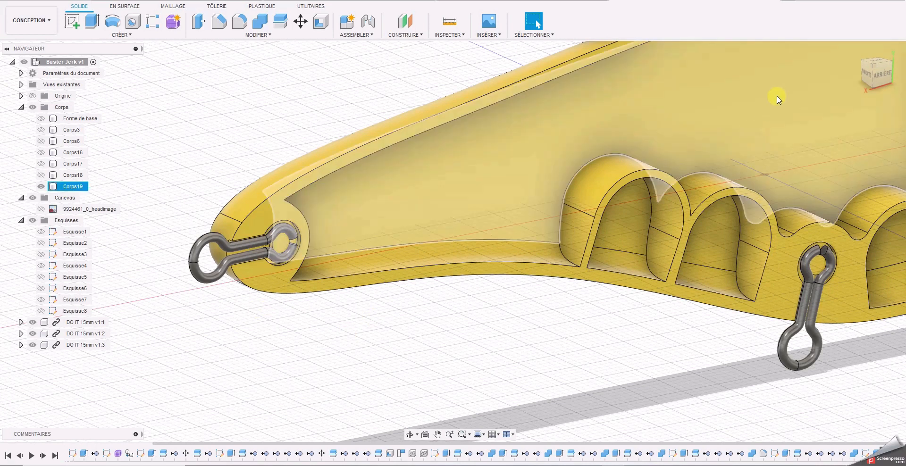
left_click(870, 78)
middle_click_drag(651, 242, 383, 414)
scroll(590, 228, "up", 8)
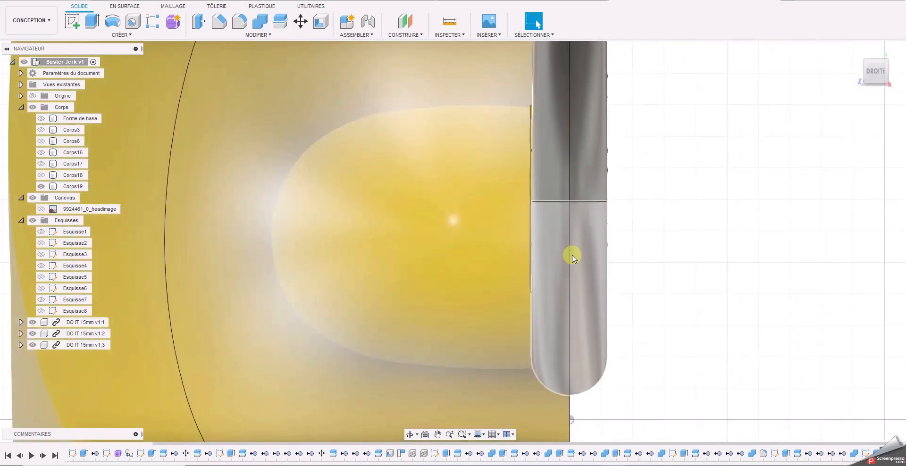
scroll(526, 273, "down", 3)
scroll(584, 316, "down", 3)
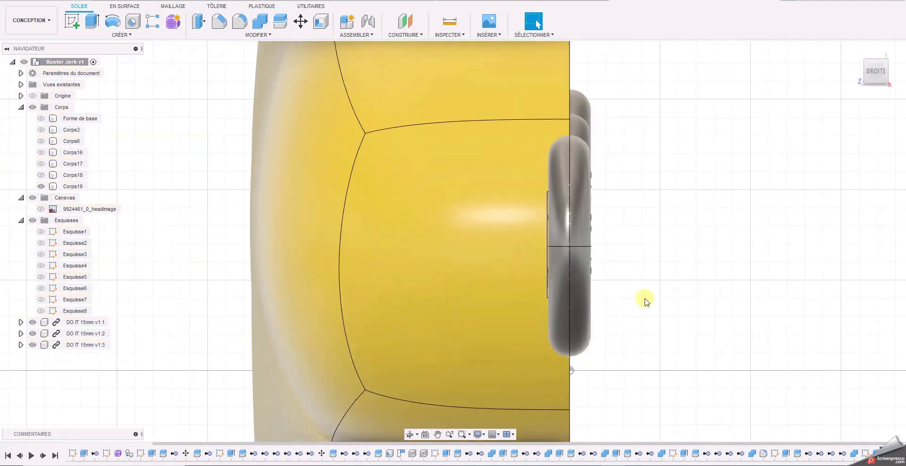
left_click_drag(876, 82, 827, 129)
scroll(664, 289, "down", 4)
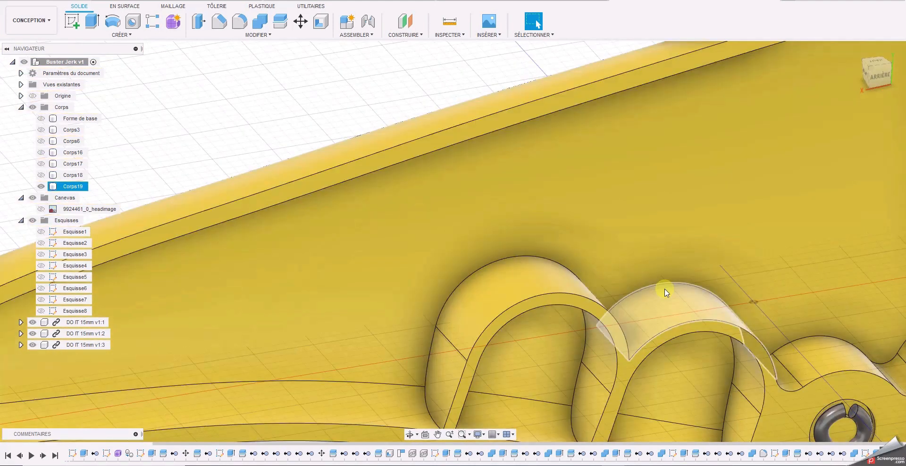
- Hide the three DO IT 15mm hook eye components
scroll(665, 292, "down", 6)
scroll(426, 259, "up", 5)
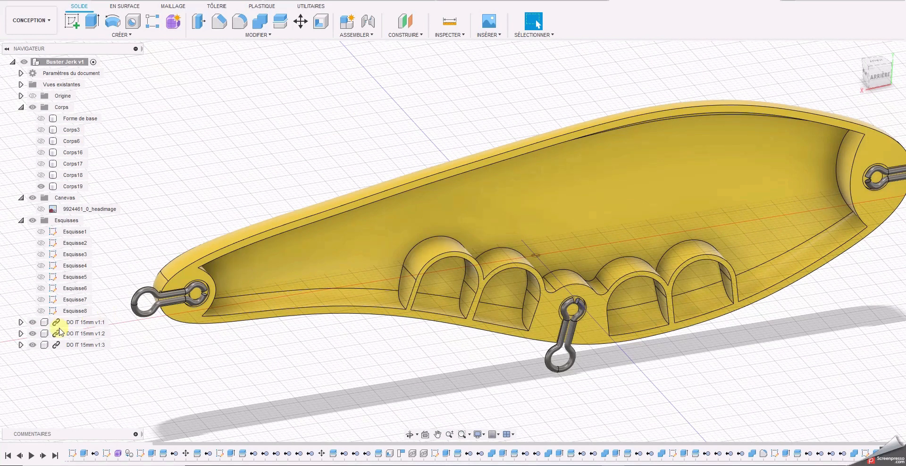
left_click(31, 323)
left_click(32, 323)
left_click(33, 334)
left_click(32, 345)
- Show bodies Corps6, Corps16, Corps17 and Corps18 together with the lure half, keeping Corps3 hidden
mouse_move(453, 240)
middle_mouse_down("shift")
mouse_move(813, 73)
mouse_move(792, 62)
mouse_move(651, 65)
mouse_move(647, 73)
mouse_move(689, 323)
mouse_move(732, 255)
middle_mouse_up("shift")
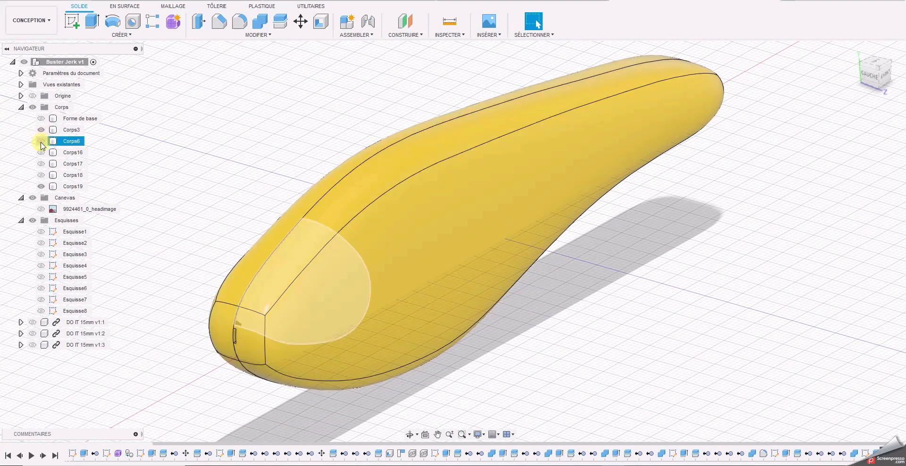
left_click(42, 141)
left_click(42, 153)
left_click(42, 164)
left_click(42, 175)
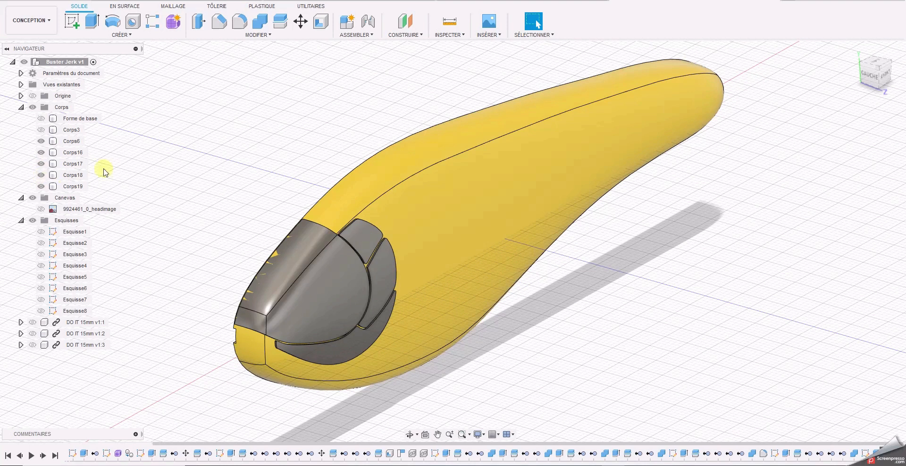
- Join the head body and the three gill plate bodies to the lure half with Combine, without keeping the tools
left_click(261, 21)
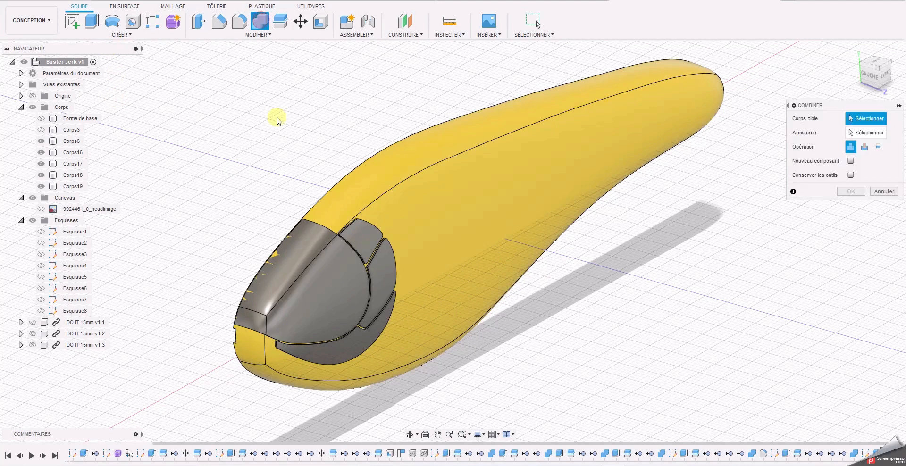
left_click(399, 170)
left_click(359, 234)
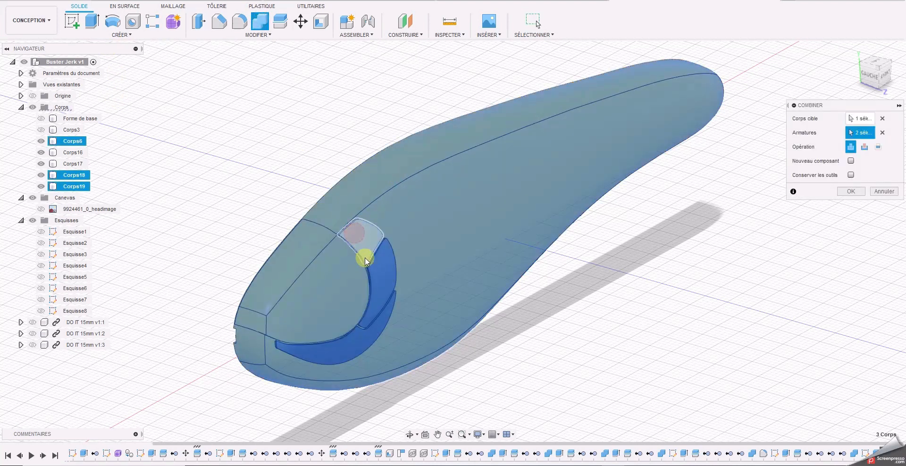
left_click(372, 270)
left_click(352, 339)
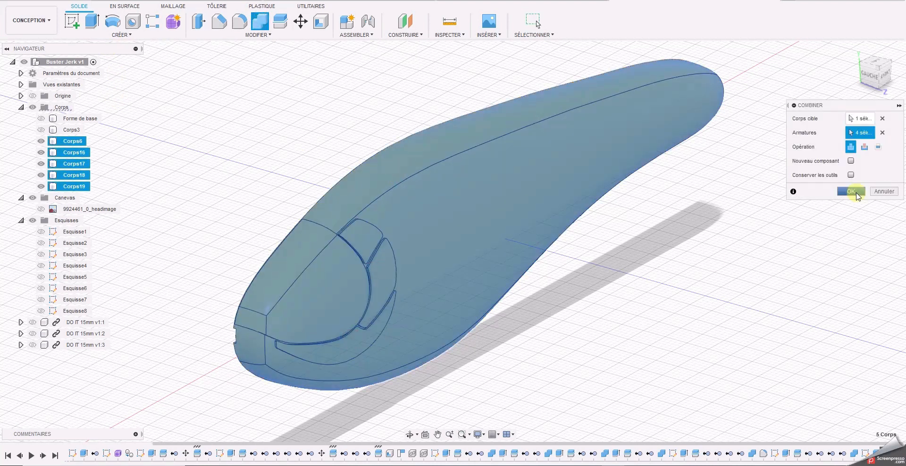
left_click(853, 192)
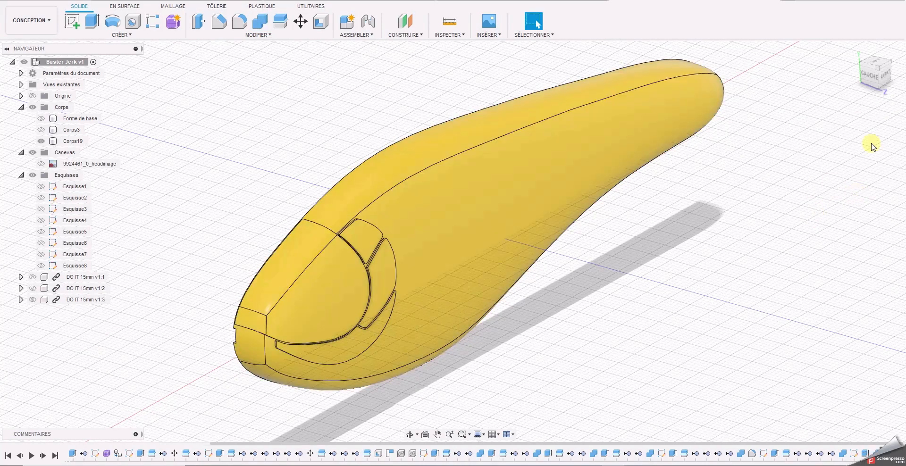
- Examine the combined lure half from the inside and outside, checking the pockets, hook eye recesses and gill plate grooves
left_click(869, 76)
mouse_move(32, 61)
left_mouse_down()
mouse_move(861, 56)
mouse_move(820, 57)
mouse_move(873, 75)
mouse_move(89, 73)
mouse_move(769, 143)
left_mouse_up()
left_click(518, 256)
left_click(613, 321)
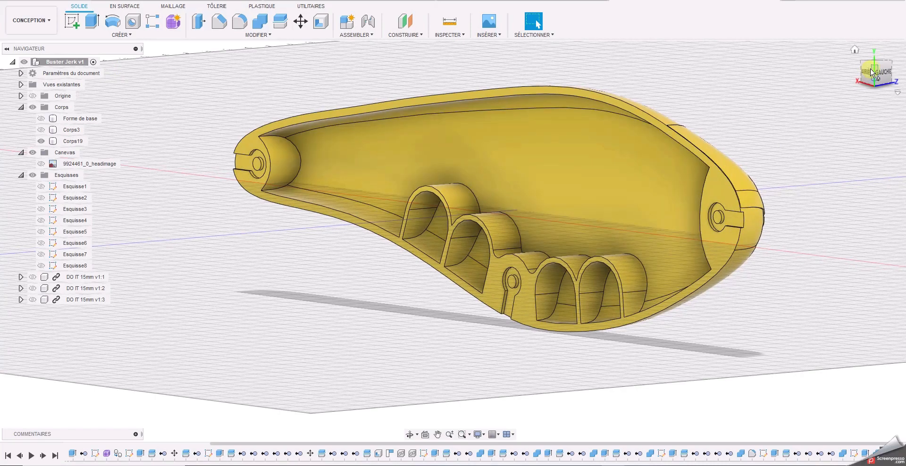
left_click_drag(871, 77, 664, 238)
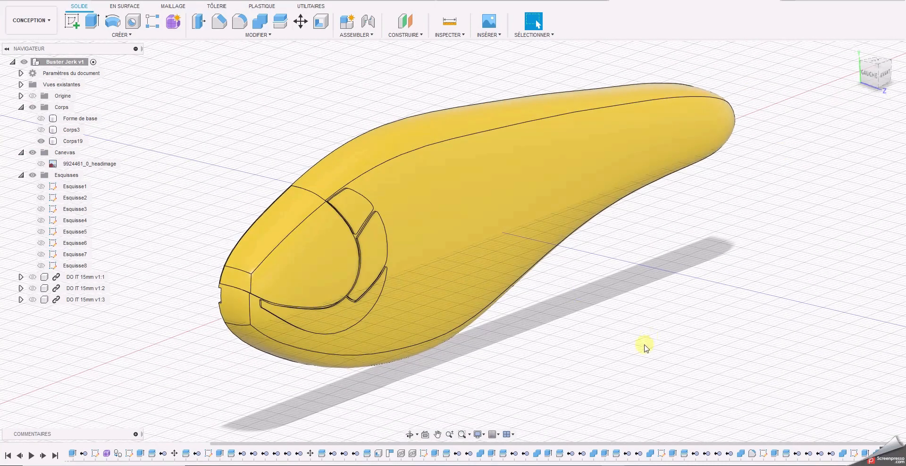
left_click(872, 78)
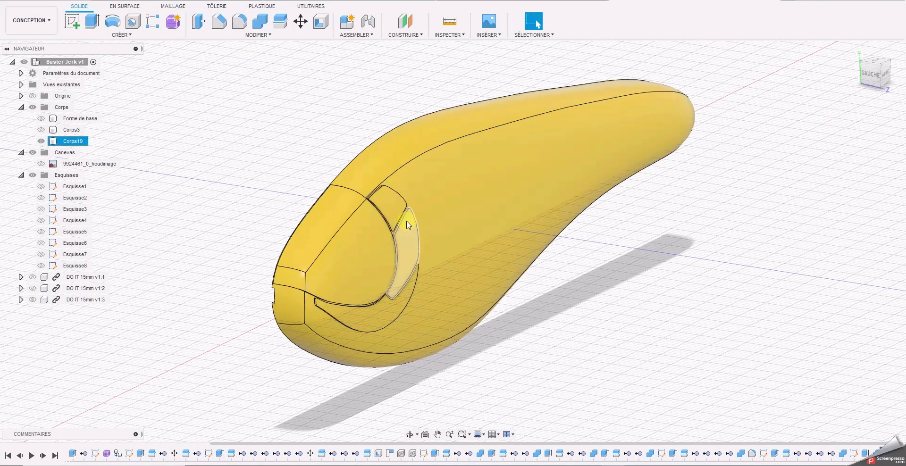
left_click(870, 73)
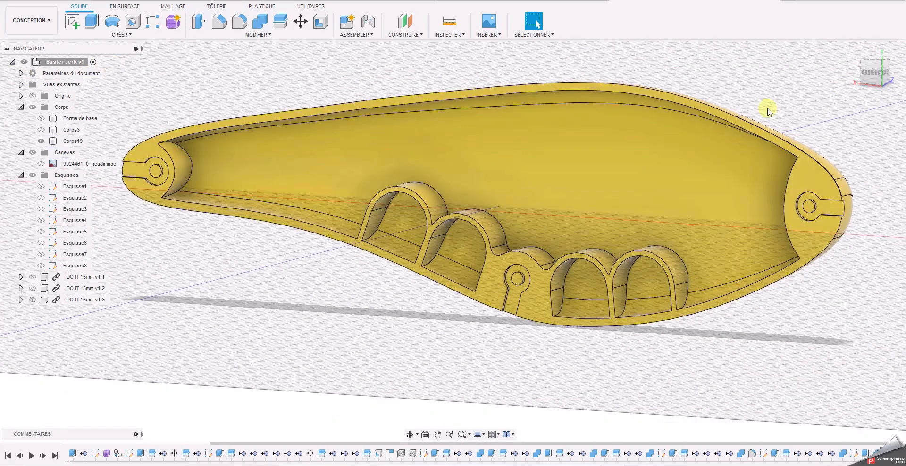
scroll(755, 139, "up", 4)
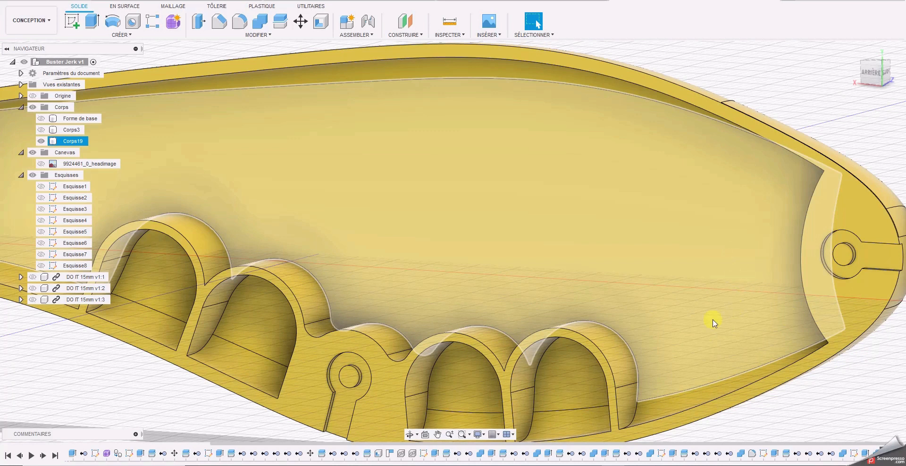
mouse_move(611, 155)
middle_mouse_down("shift")
mouse_move(801, 85)
mouse_move(689, 83)
middle_mouse_up("shift")
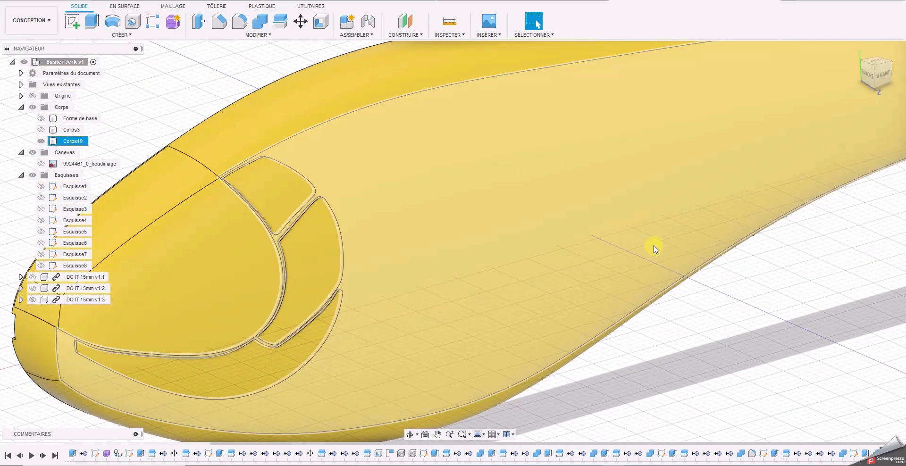
scroll(601, 250, "up", 3)
scroll(599, 264, "down", 3)
scroll(601, 275, "down", 3)
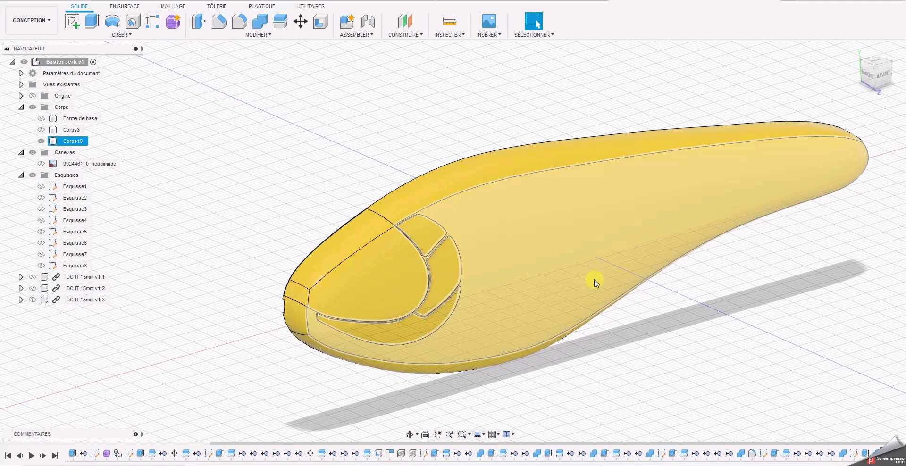
scroll(405, 277, "down", 3)
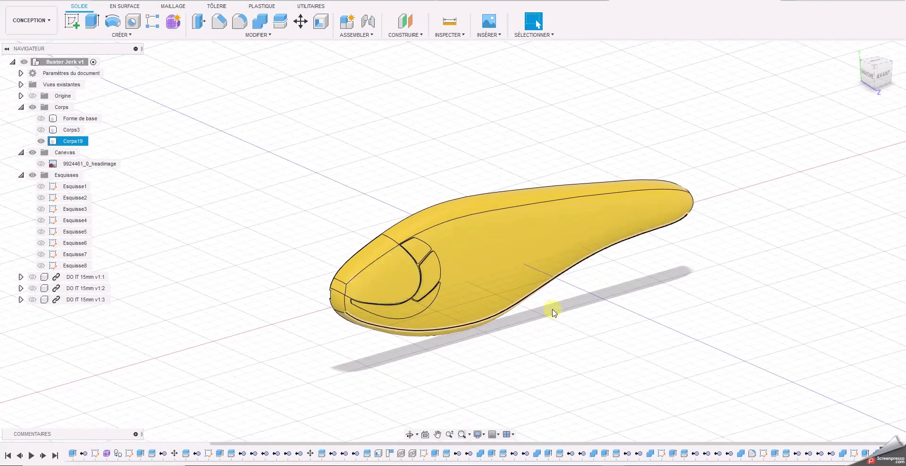
scroll(608, 308, "up", 3)
- Show the reference image canvas over the lure half and compare the eye's position on the head
middle_click_drag(602, 330, 708, 319)
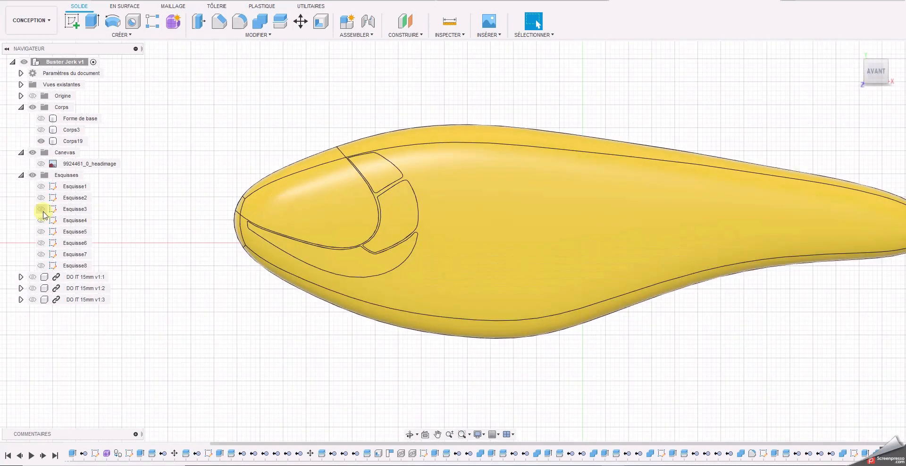
left_click(42, 164)
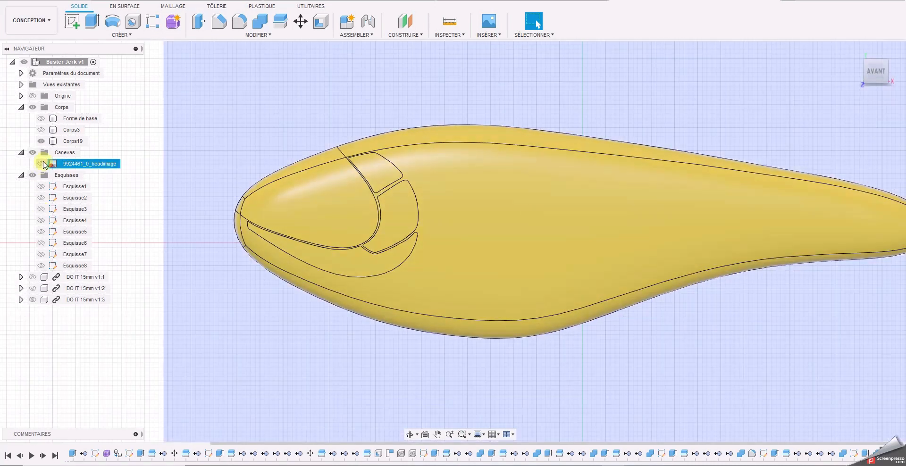
middle_click_drag(355, 357, 396, 376)
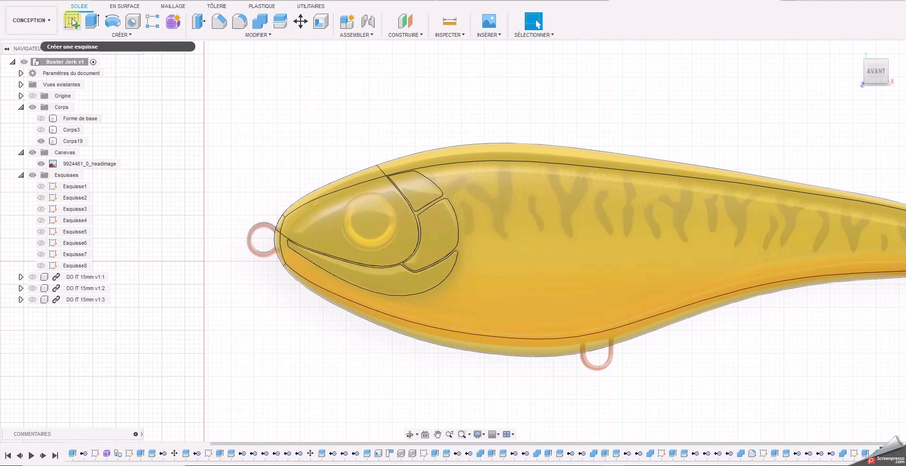
left_click_drag(874, 72, 905, 77)
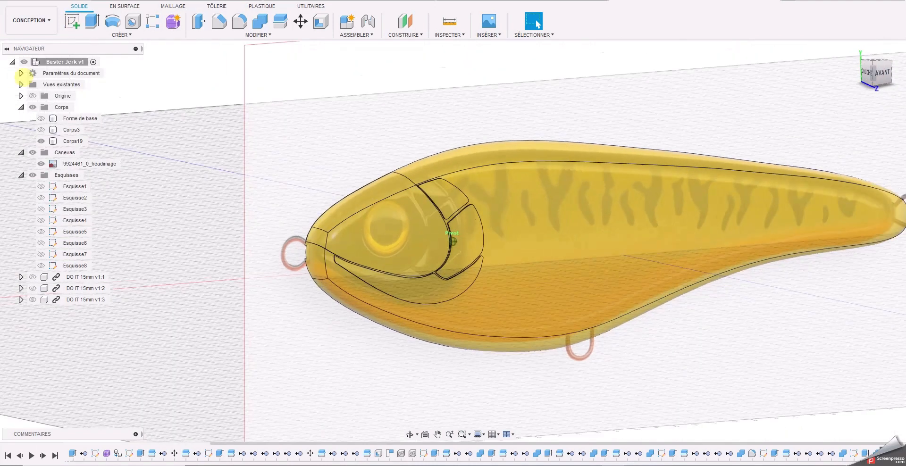
left_click_drag(16, 76, 38, 78)
- Create a construction plane offset 40 mm from the XY plane, on the outer side of the lure half
scroll(441, 210, "up", 3)
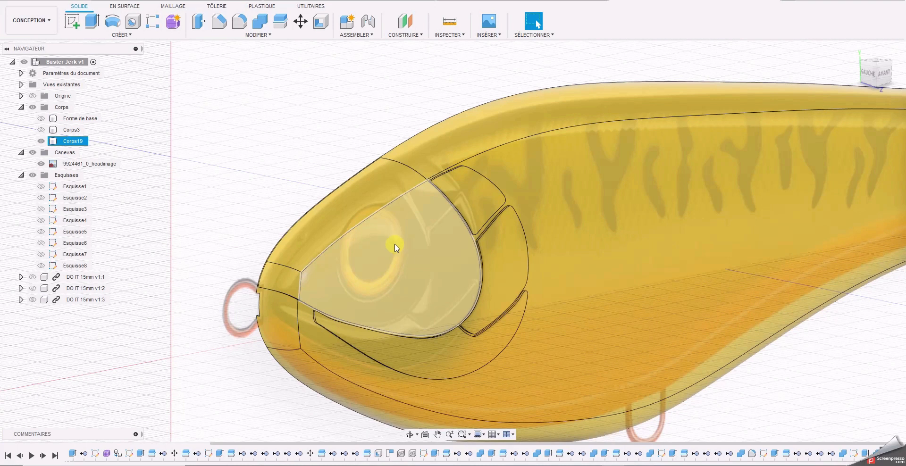
left_click(405, 21)
scroll(532, 252, "up", 3)
scroll(524, 241, "down", 3)
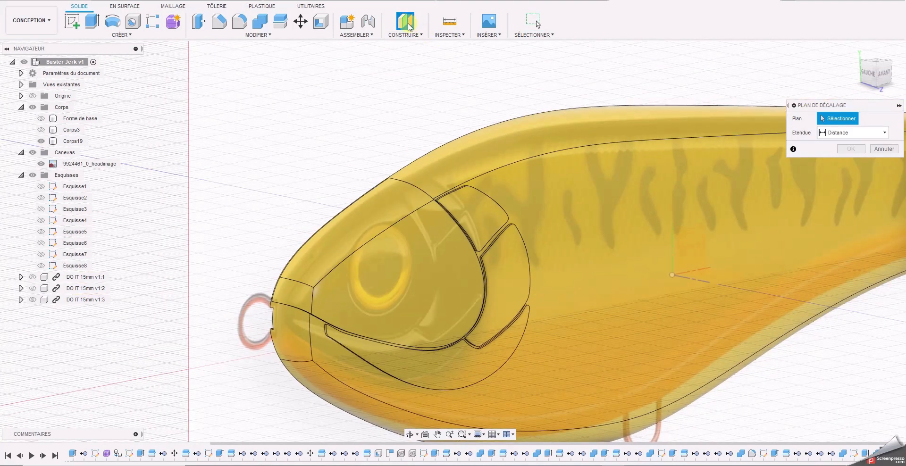
left_click(695, 232)
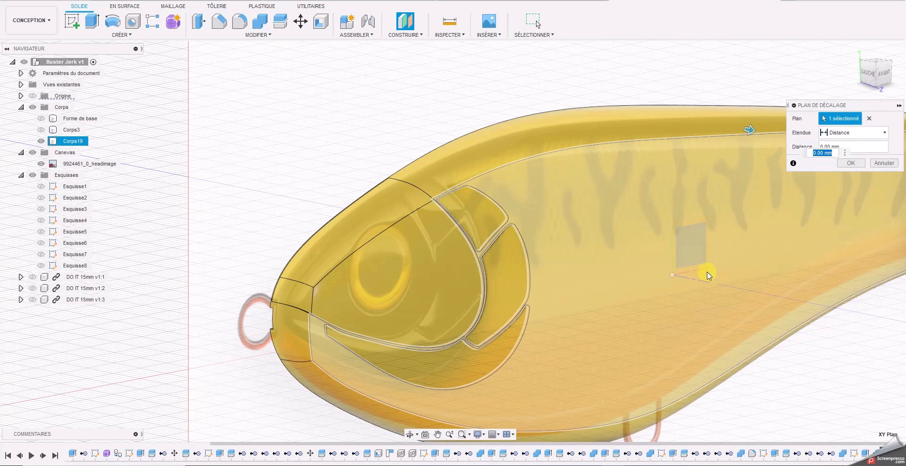
middle_click_drag(628, 213, 543, 161)
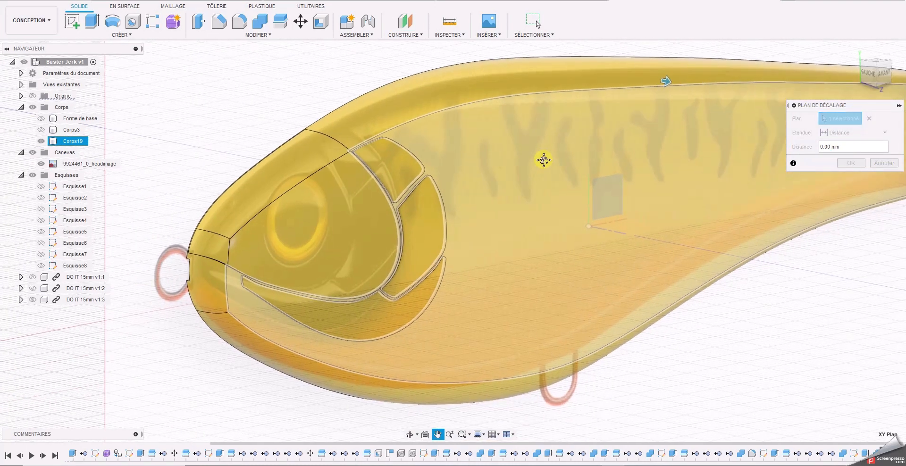
left_click(884, 79)
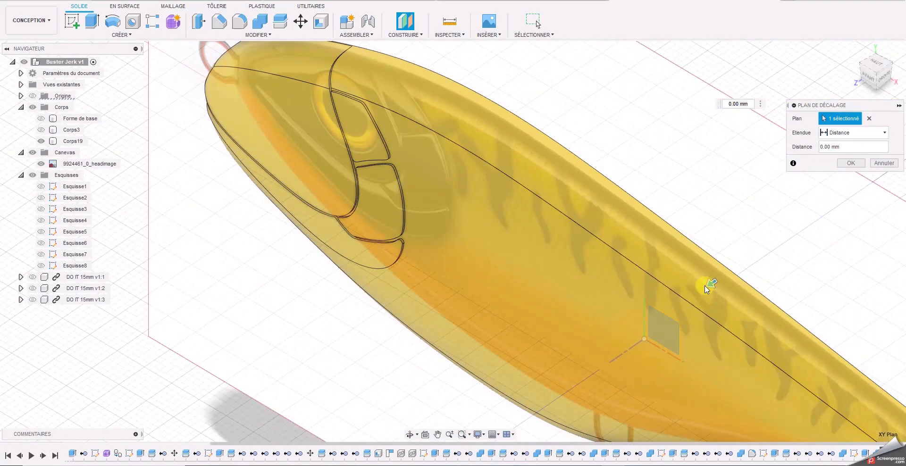
left_click_drag(710, 284, 465, 355)
middle_click_drag(397, 339, 374, 60)
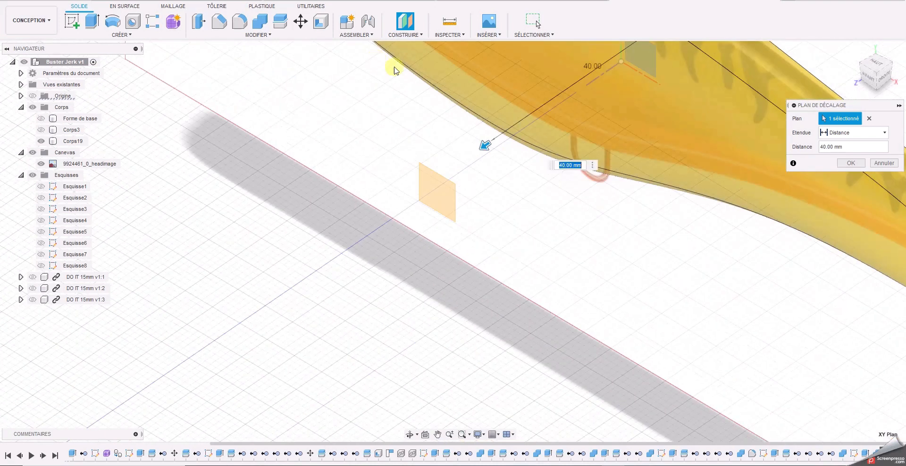
scroll(443, 141, "down", 2)
scroll(443, 140, "down", 2)
left_click(850, 163)
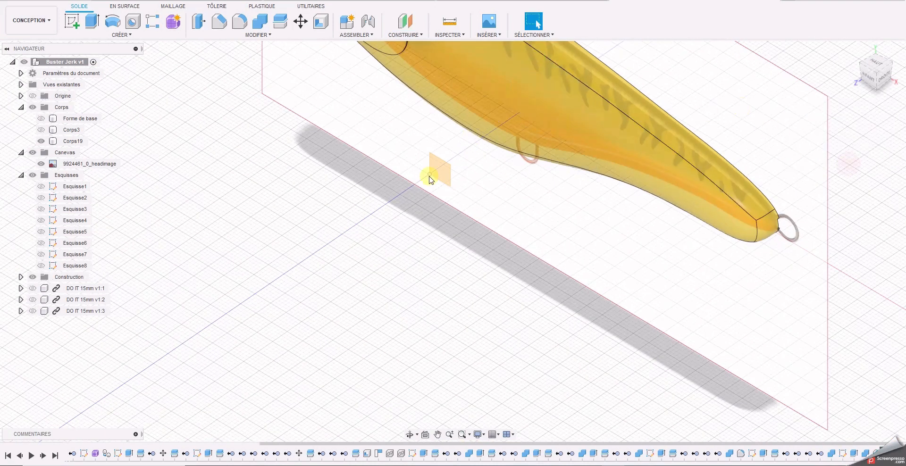
- Start a new sketch on the 40 mm offset plane in front of the lure
scroll(517, 265, "up", 2)
left_click(879, 79)
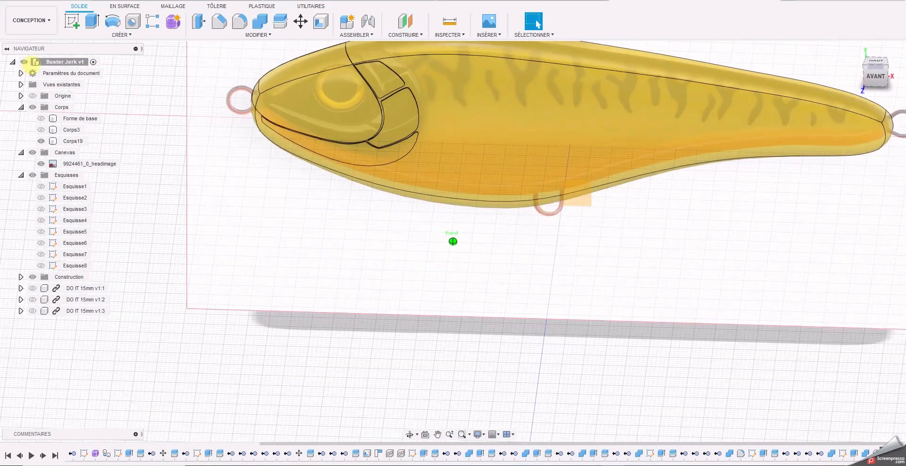
left_click(73, 21)
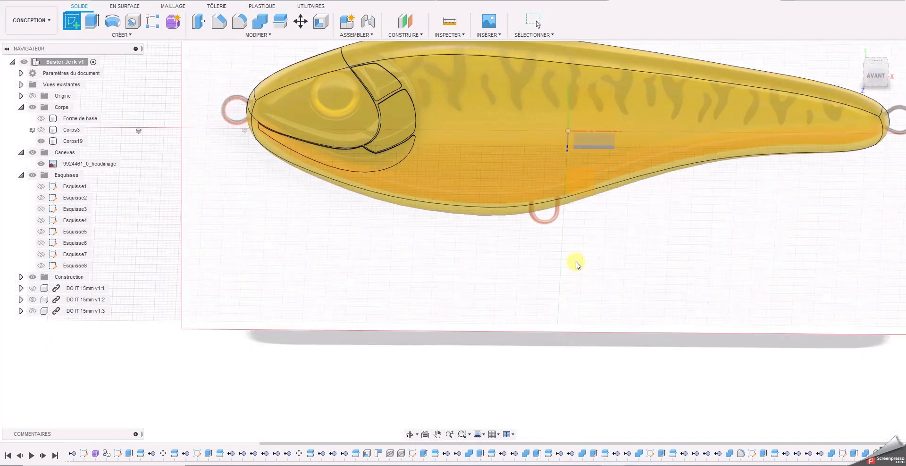
left_click(877, 79)
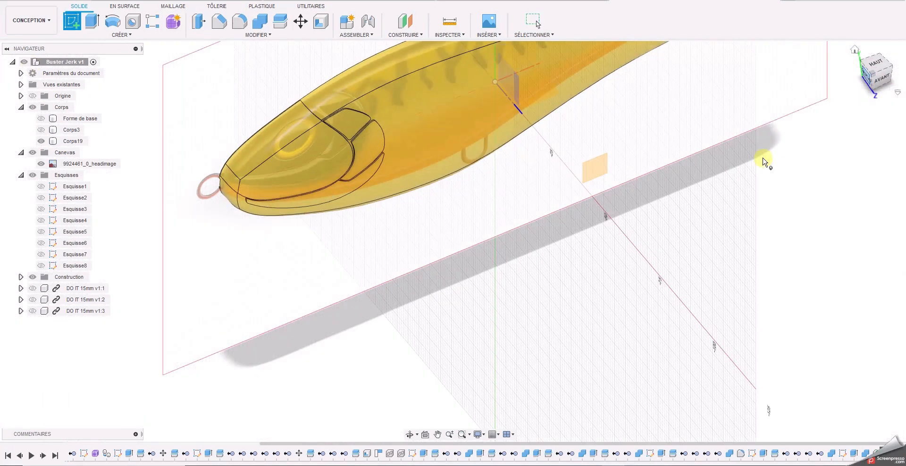
left_click(598, 171)
middle_click_drag(419, 263, 626, 256)
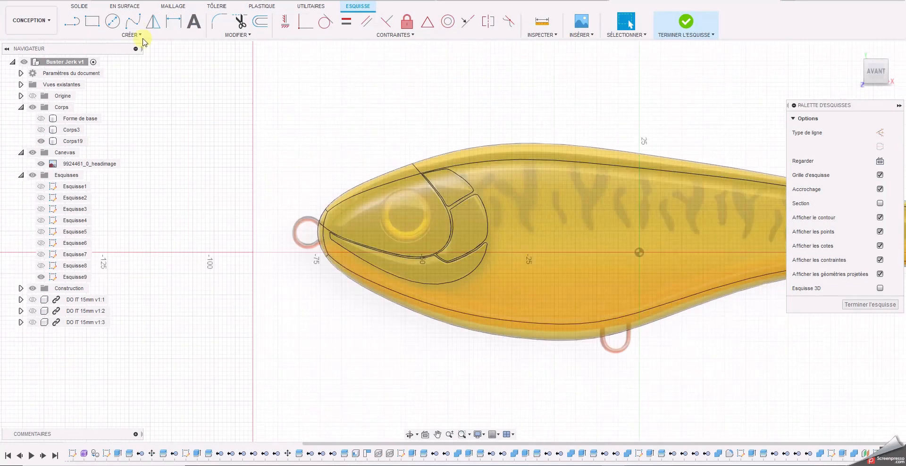
- Sketch a circle 12.3 mm in diameter over the fish's eye in the reference image and nudge it into alignment
left_click(113, 21)
scroll(427, 183, "up", 3)
scroll(427, 185, "up", 2)
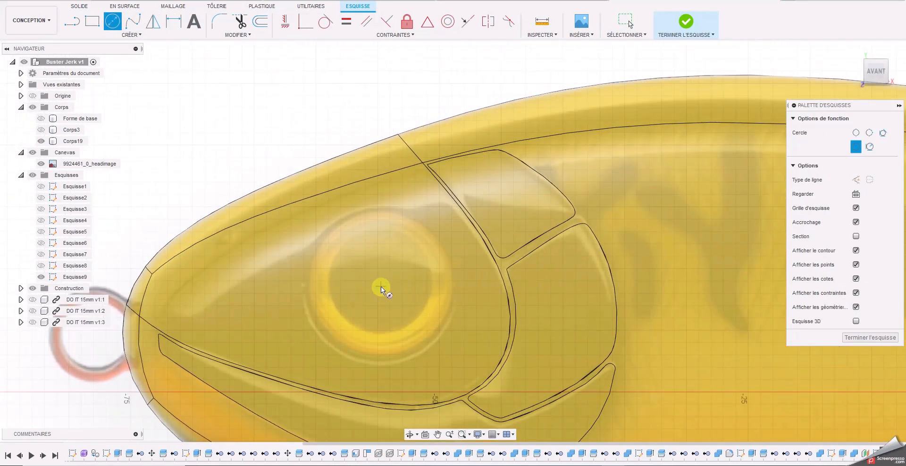
left_click(379, 285)
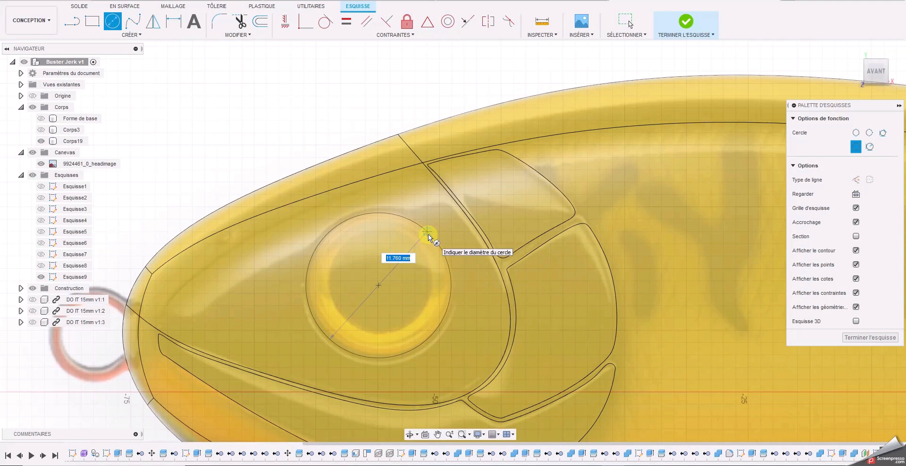
key("Tab")
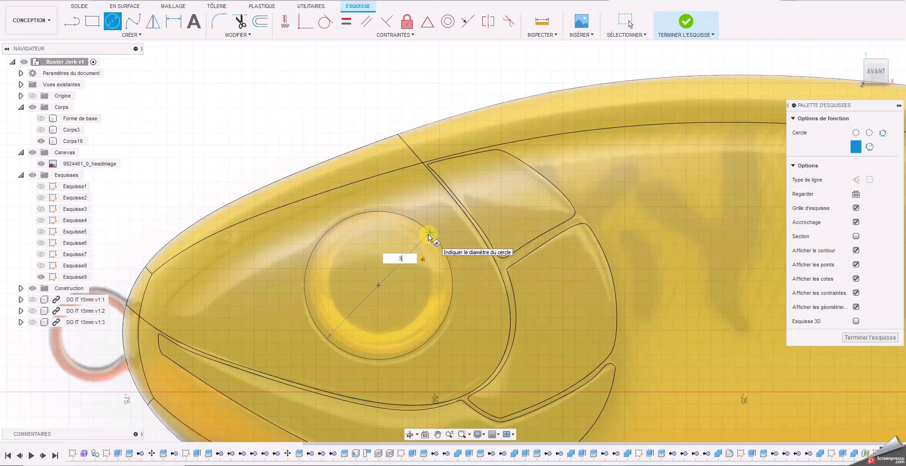
key("Tab")
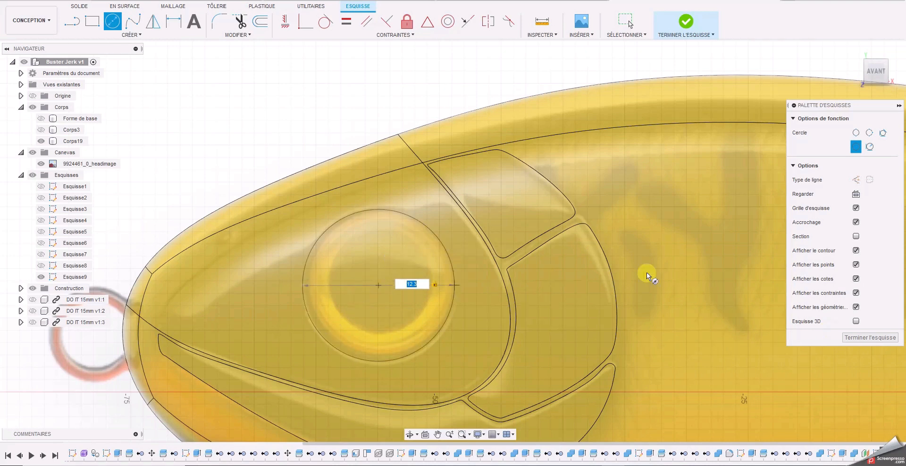
key("Return")
left_click(443, 247)
left_click_drag(446, 248, 449, 250)
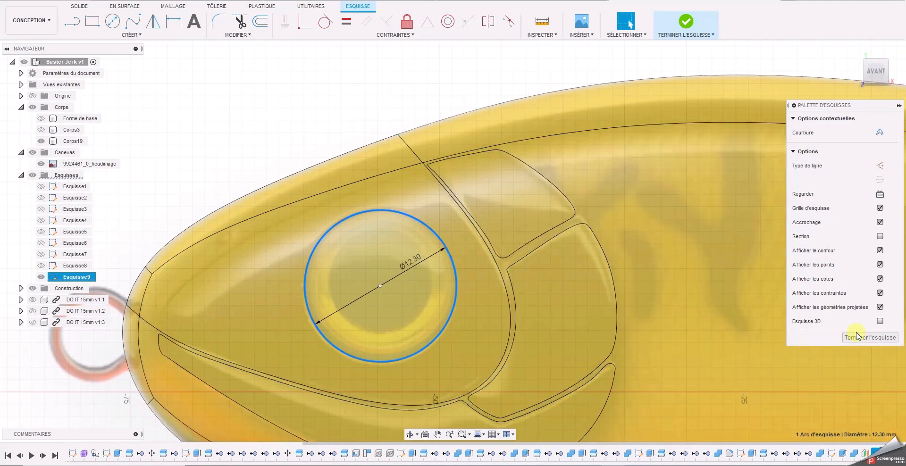
- Finish the eye sketch and extrude its circle 2 mm into a separate disc body
left_click(860, 338)
left_click(887, 80)
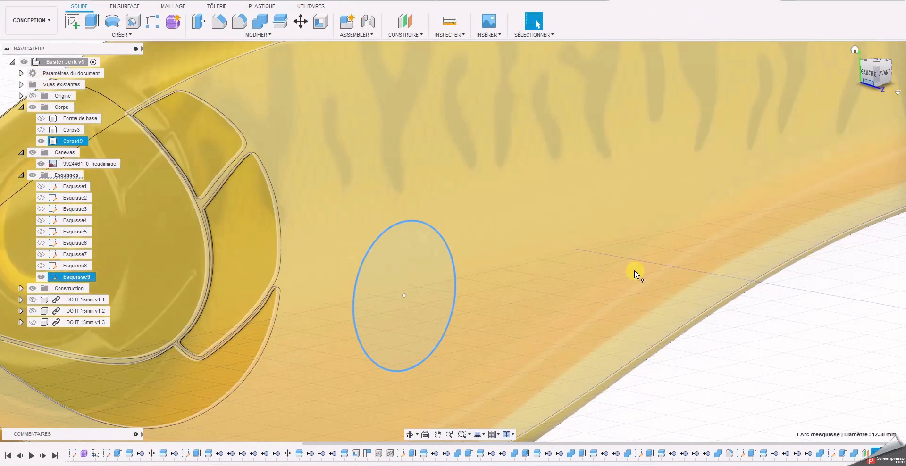
left_click(92, 26)
left_click(529, 288)
type("2")
key("Return")
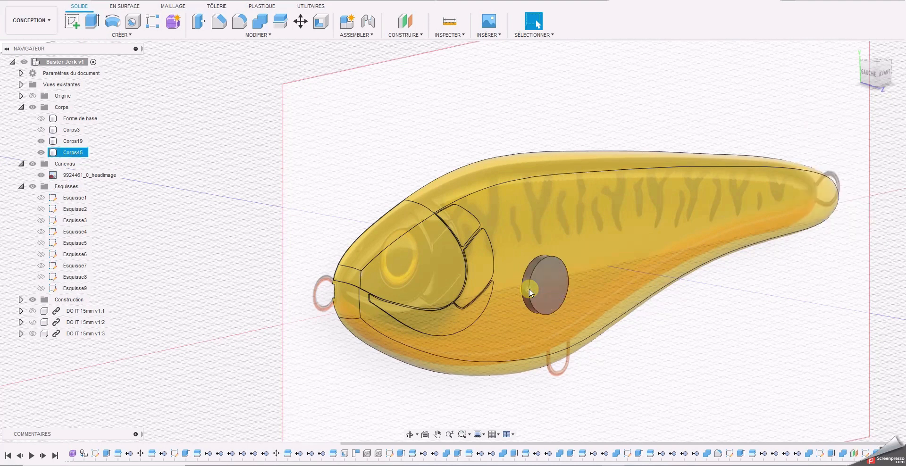
- Move the eye disc -32 mm along Z onto the lure's head and tilt it -5 degrees about X
left_click_drag(873, 74, 881, 75)
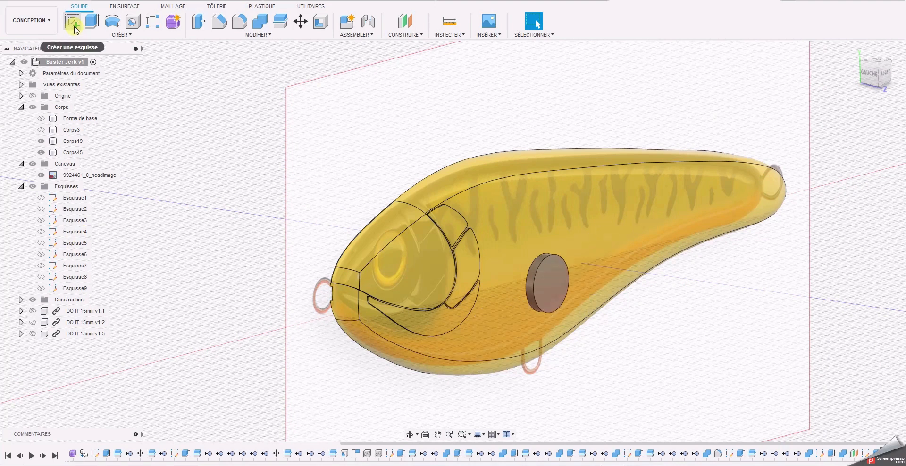
left_click(74, 153)
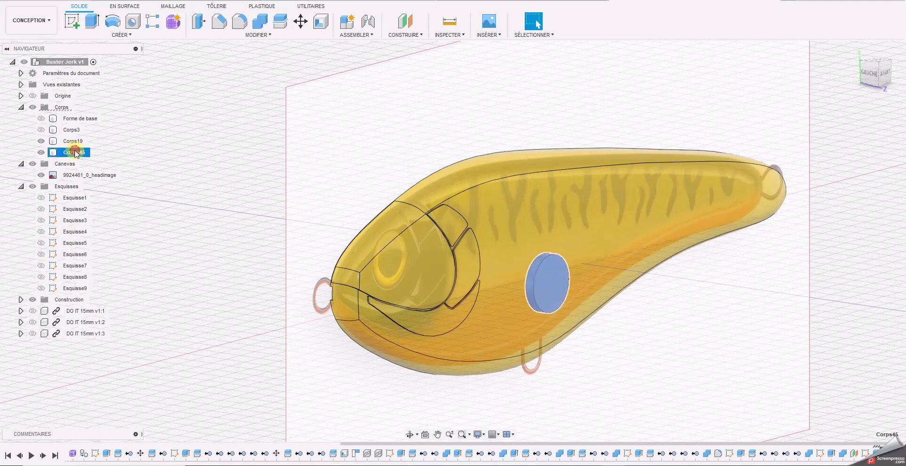
key("m")
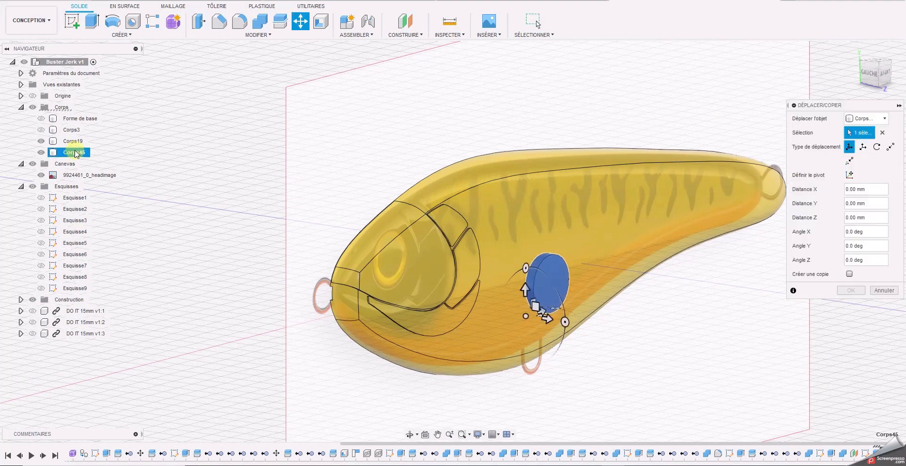
left_click_drag(547, 319, 429, 305)
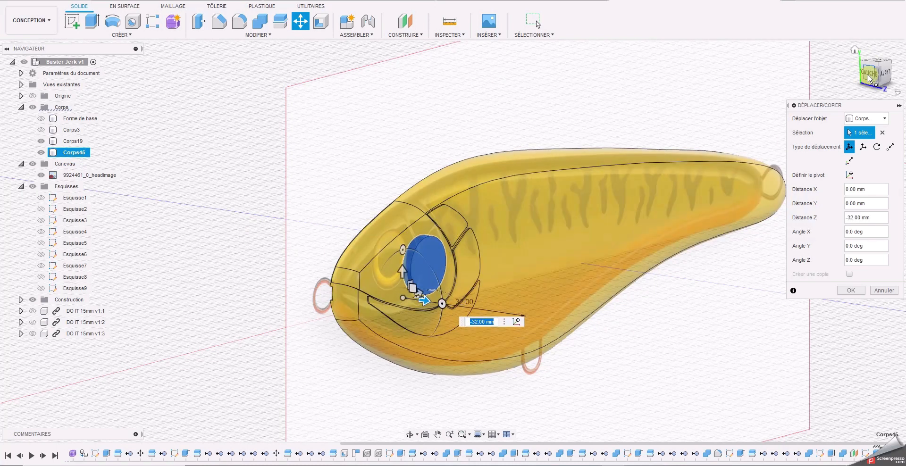
left_click(869, 75)
left_click_drag(397, 335, 398, 334)
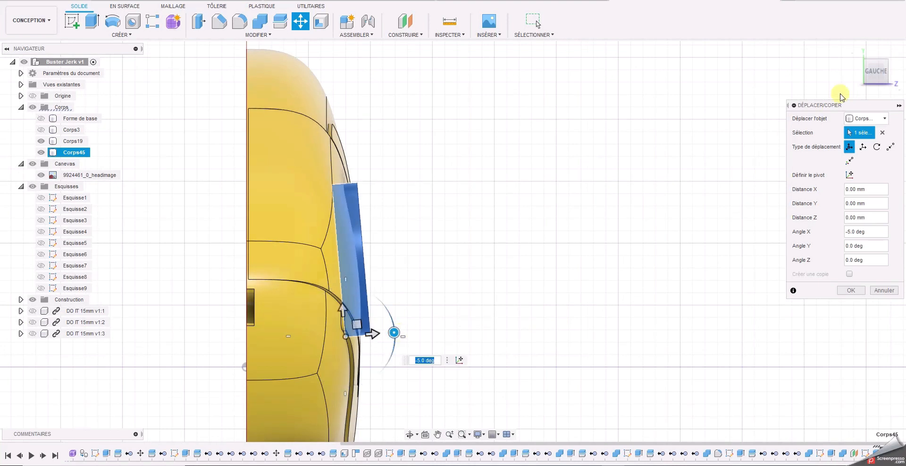
- Shift the eye disc 0.022 mm in X and 0.587 mm in Z, and rotate it -1 degree about Y to follow the head's surface
left_click(877, 57)
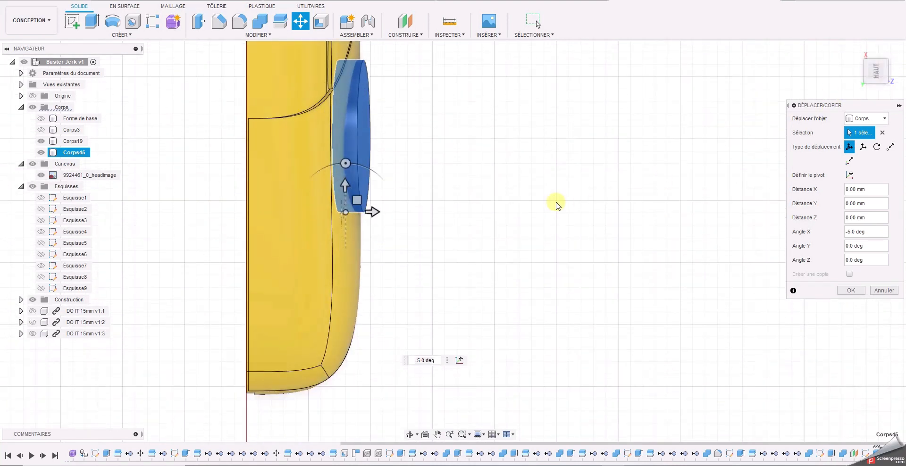
middle_click_drag(544, 207, 586, 252)
scroll(400, 218, "up", 3)
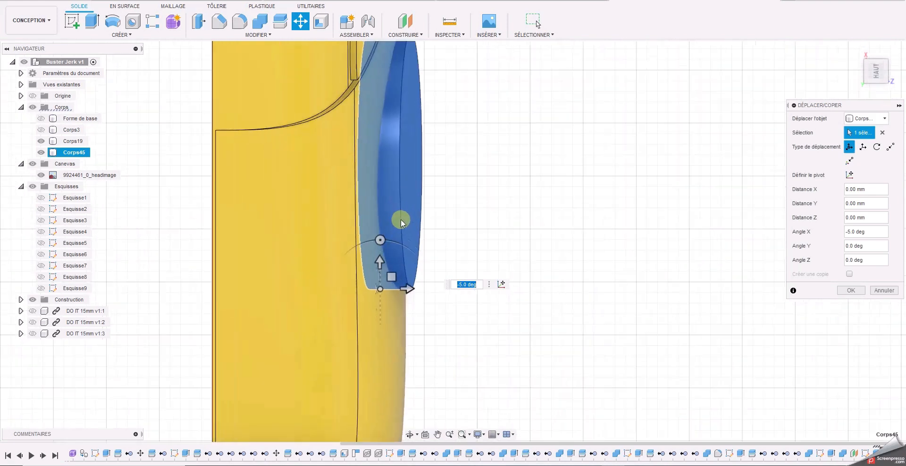
left_click_drag(387, 241, 384, 238)
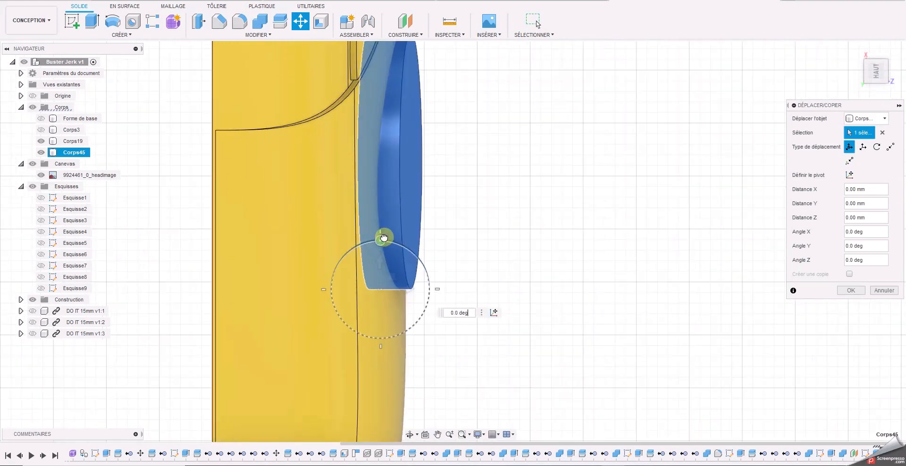
left_click_drag(384, 279, 405, 272)
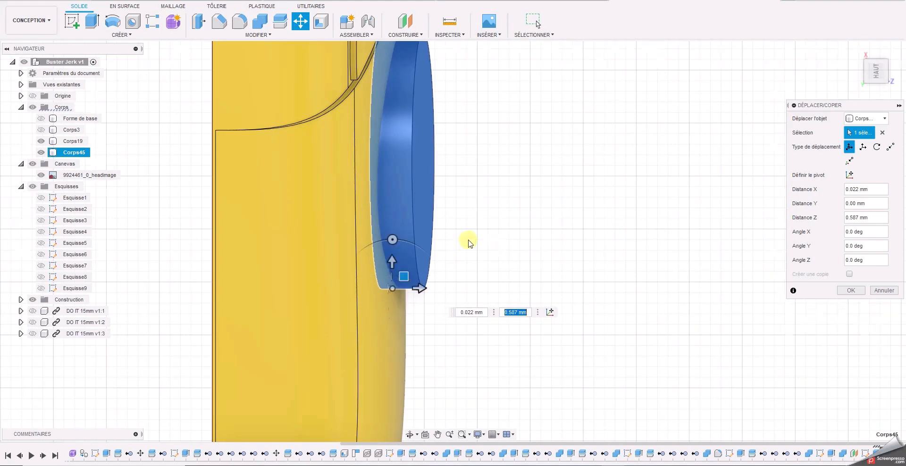
scroll(494, 232, "down", 2)
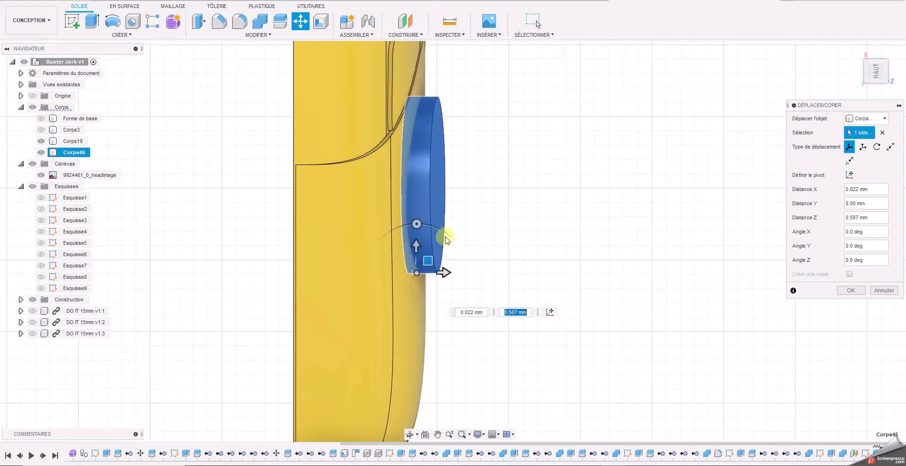
left_click(419, 222)
left_click_drag(419, 222, 422, 222)
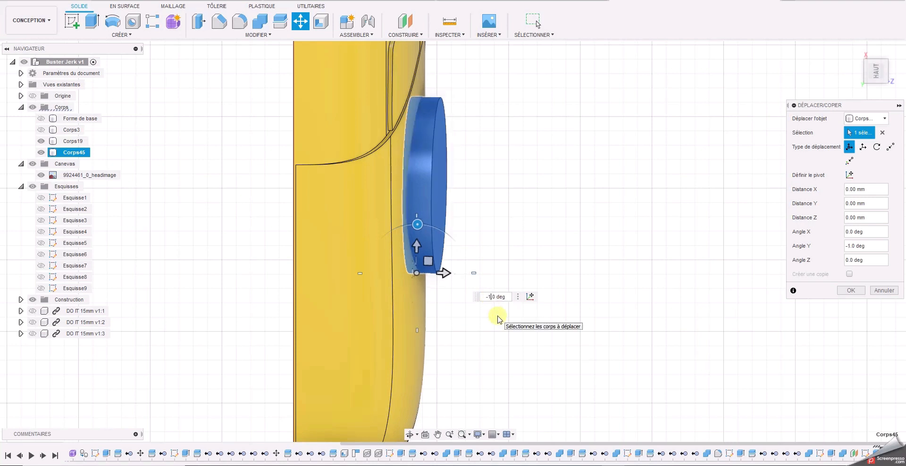
- Realign the disc with the reference eye by moving it -0.099 mm in Y, and apply the move
mouse_move(877, 73)
left_mouse_down()
mouse_move(806, 36)
mouse_move(877, 73)
left_mouse_up()
left_click(885, 77)
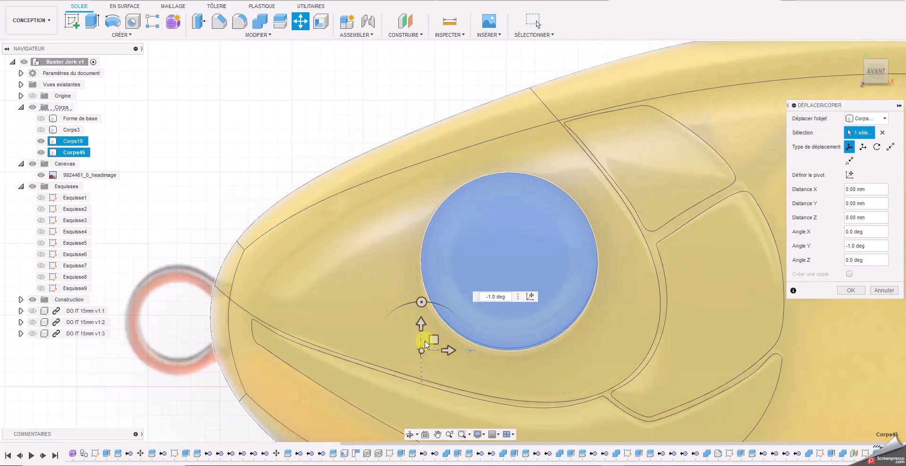
left_click_drag(434, 340, 434, 340)
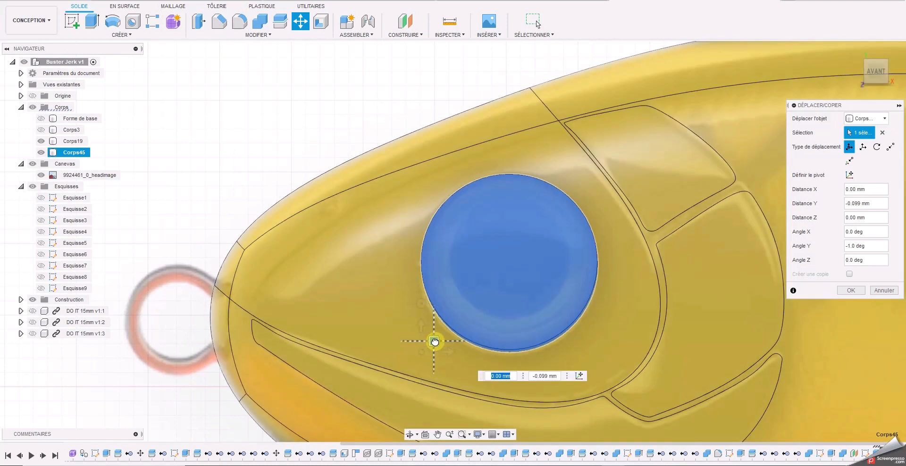
left_click(849, 290)
- Split the lure half's body using the eye disc as the splitting tool
middle_click_drag(866, 244, 577, 232, "shift")
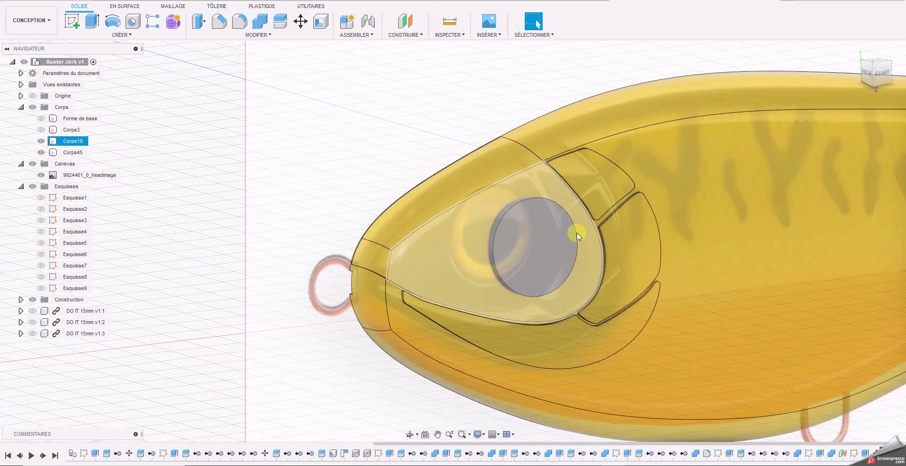
left_click(279, 21)
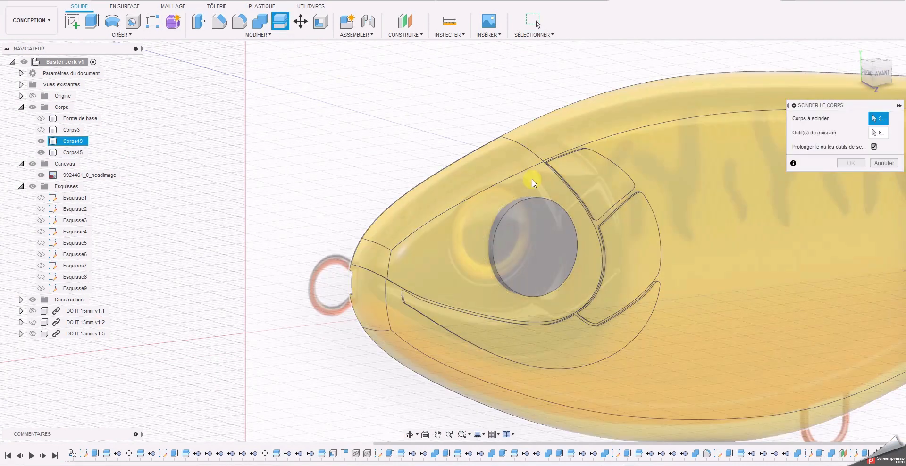
left_click(630, 129)
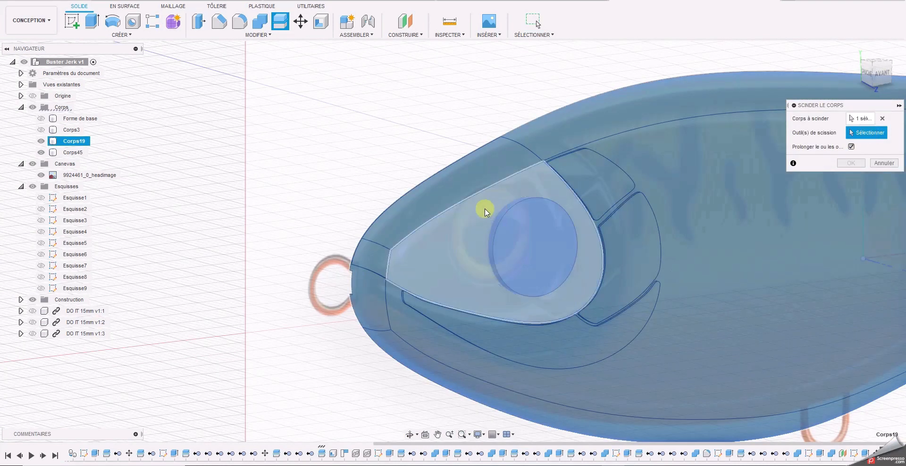
left_click(499, 213)
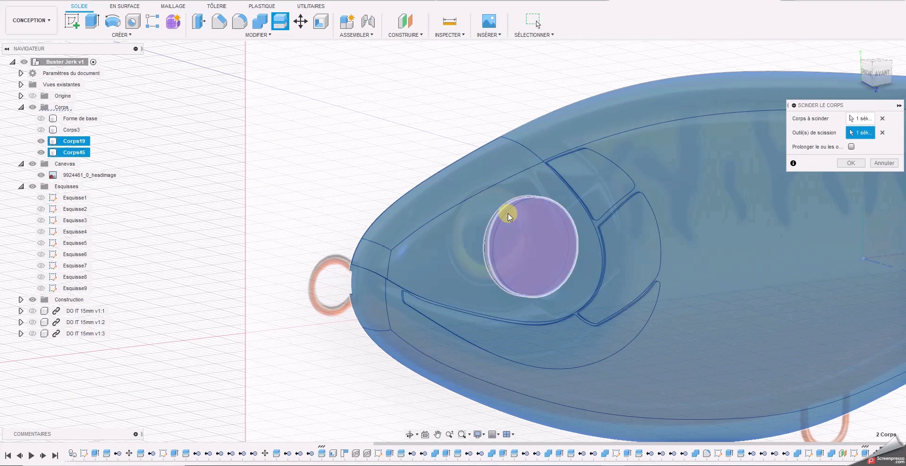
left_click(852, 164)
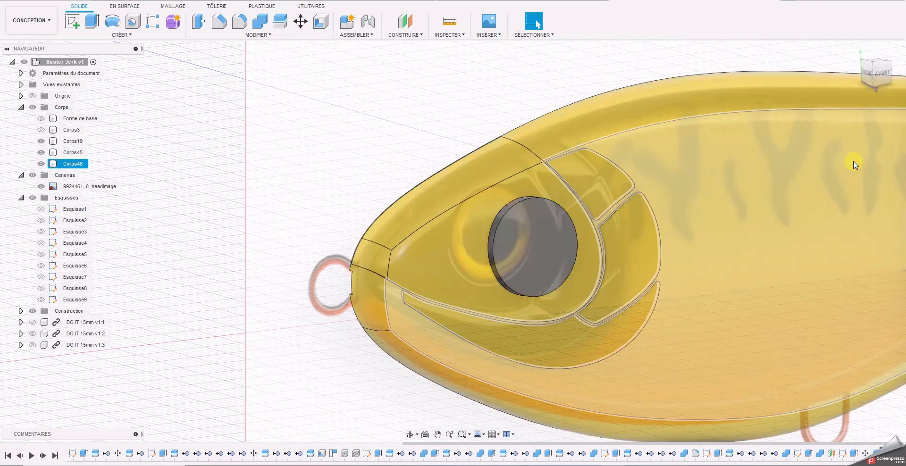
- Hide the eye disc, the reference image canvas and the split-off eye piece, keeping the lure half with its eye recess shown
left_click(42, 164)
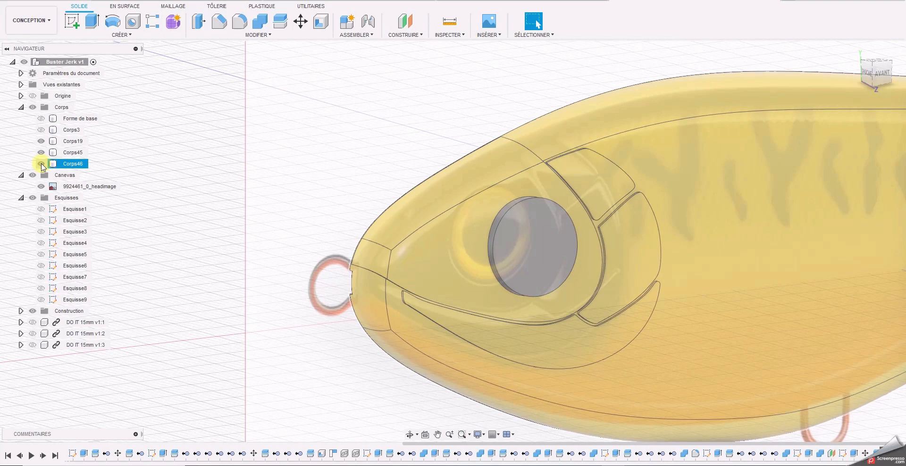
left_click(41, 152)
left_click(41, 164)
left_click(489, 228)
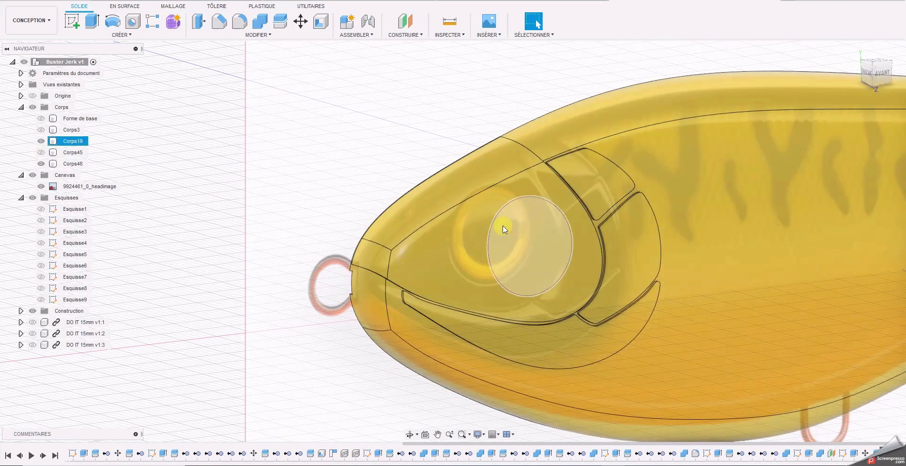
key("Escape")
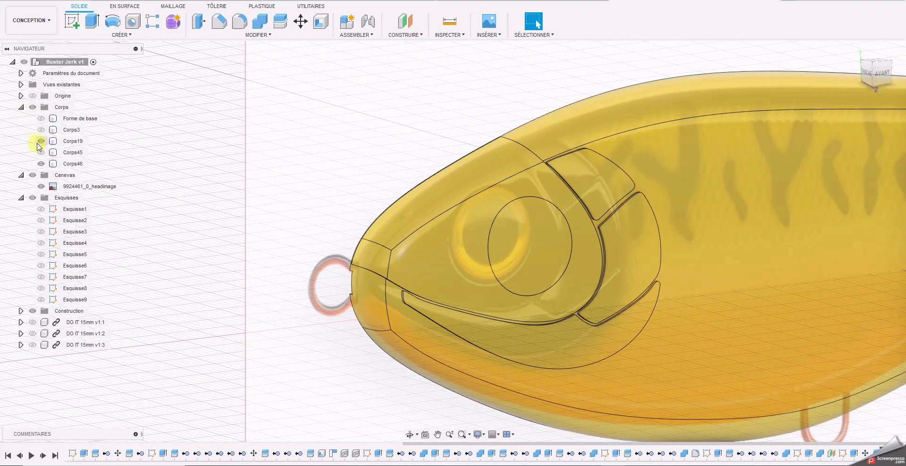
left_click(41, 187)
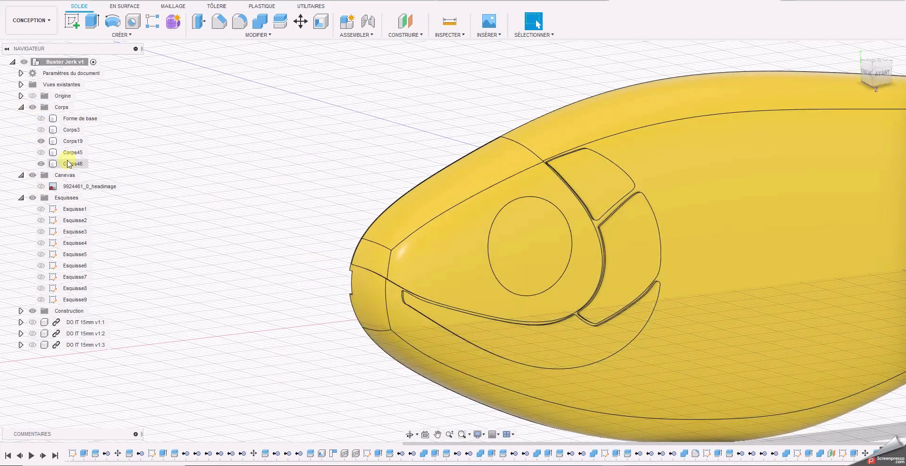
left_click(42, 141)
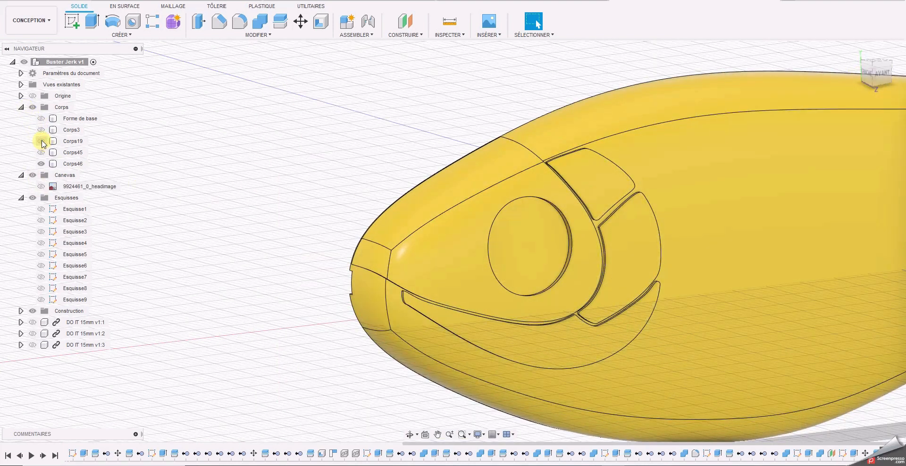
- Fillet the outer edge of the eye recess on the head with a 0.25 mm radius
left_click(239, 21)
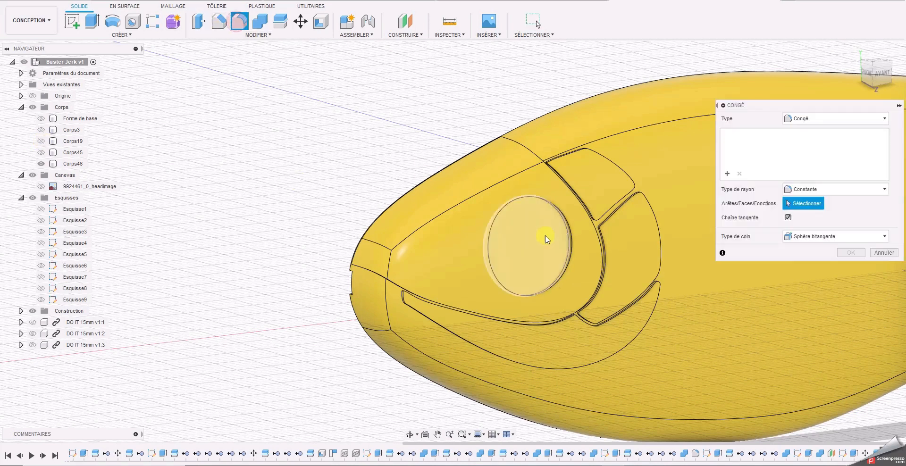
left_click(569, 218)
scroll(580, 220, "up", 5)
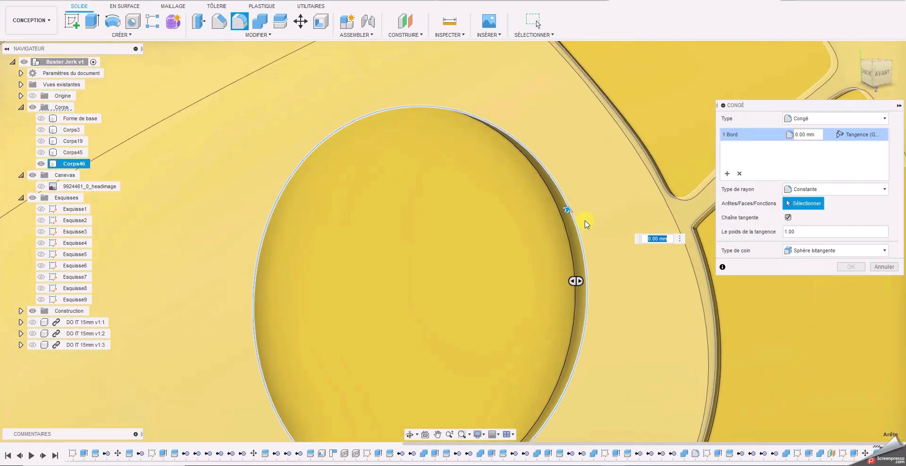
scroll(585, 222, "up", 4)
left_click_drag(558, 202, 553, 212)
scroll(554, 215, "down", 5)
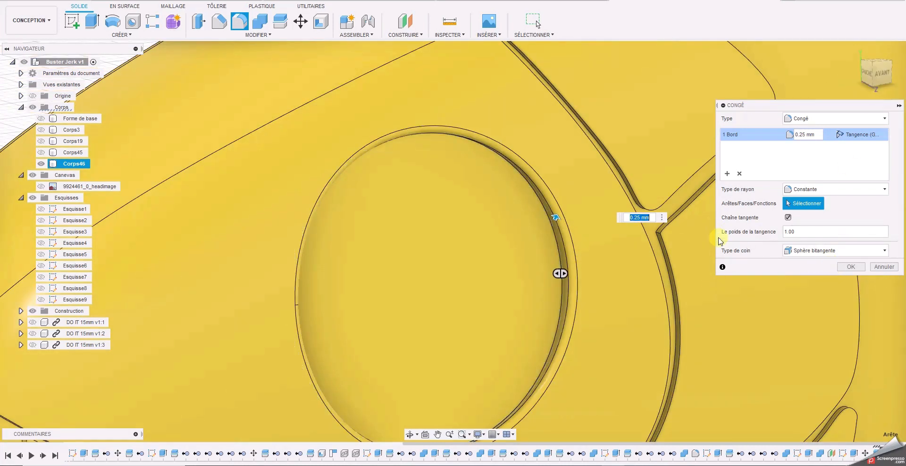
key("Return")
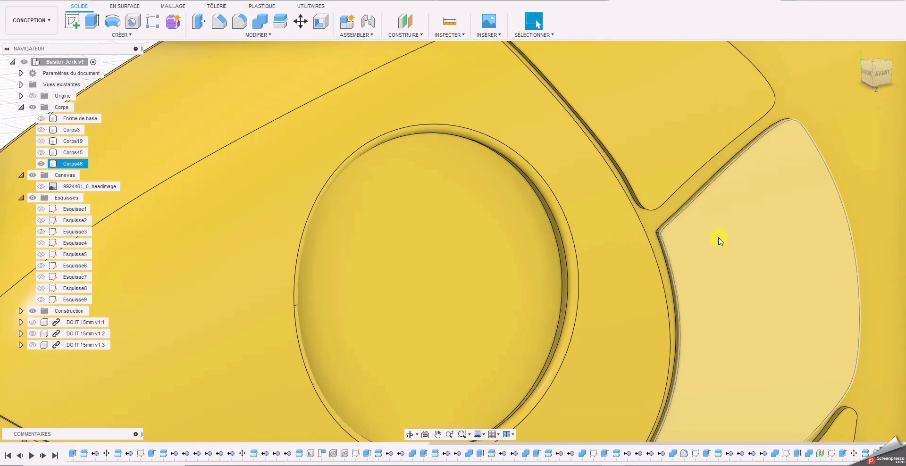
- Examine the whole lure half with its eye recess from the front and at an angle
scroll(708, 248, "down", 10)
left_click(881, 74)
middle_click_drag(761, 240, 476, 179)
scroll(502, 233, "down", 6)
left_click(643, 324)
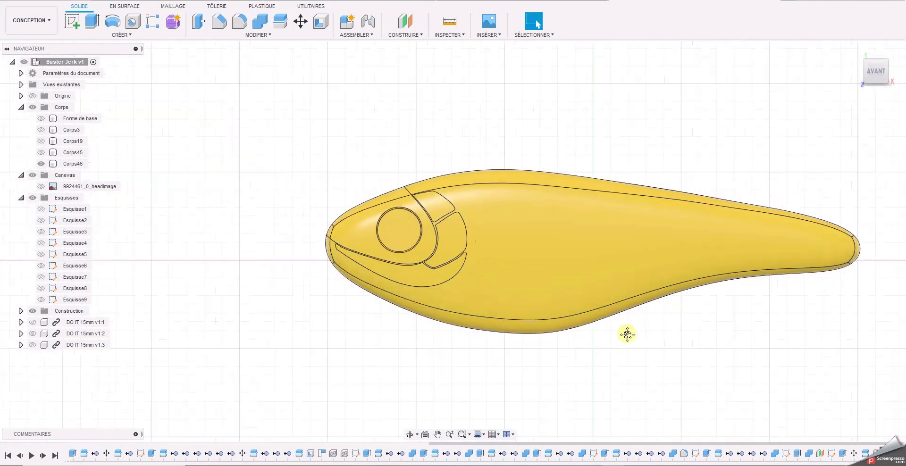
middle_click_drag(643, 324, 577, 351)
scroll(578, 354, "down", 1)
left_click_drag(876, 72, 864, 108)
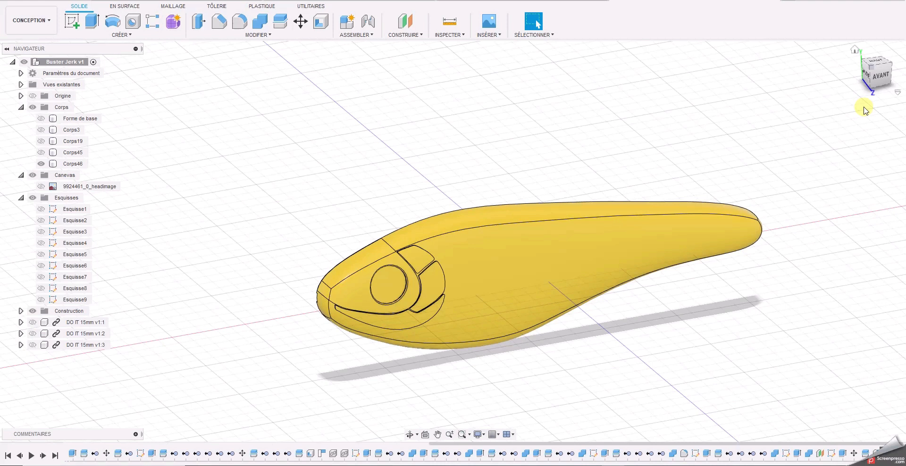
left_click_drag(880, 80, 877, 75)
middle_click_drag(781, 292, 741, 259)
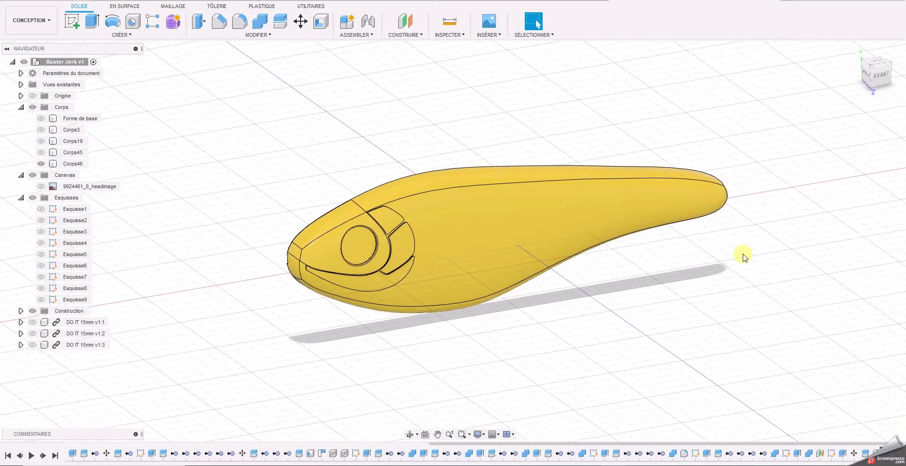